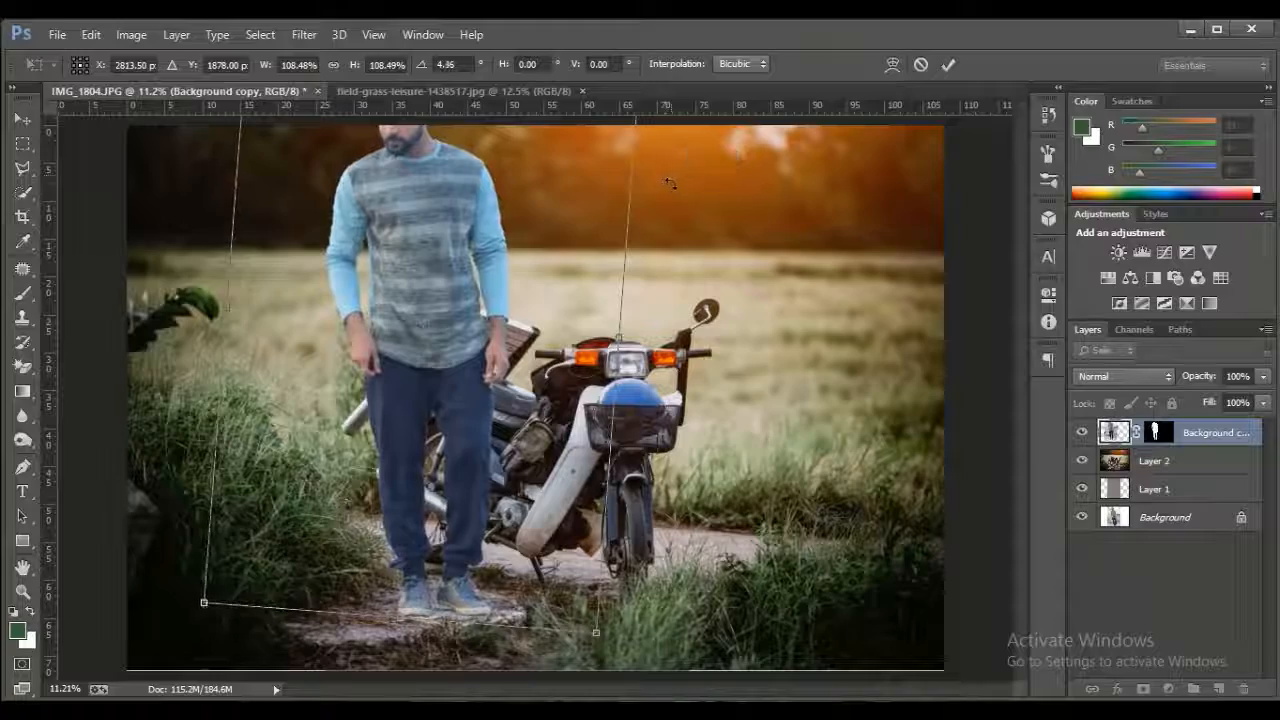
pyautogui.moveTo(669, 183); pyautogui.dragTo(681, 189)
pyautogui.moveTo(565, 233); pyautogui.dragTo(571, 277)
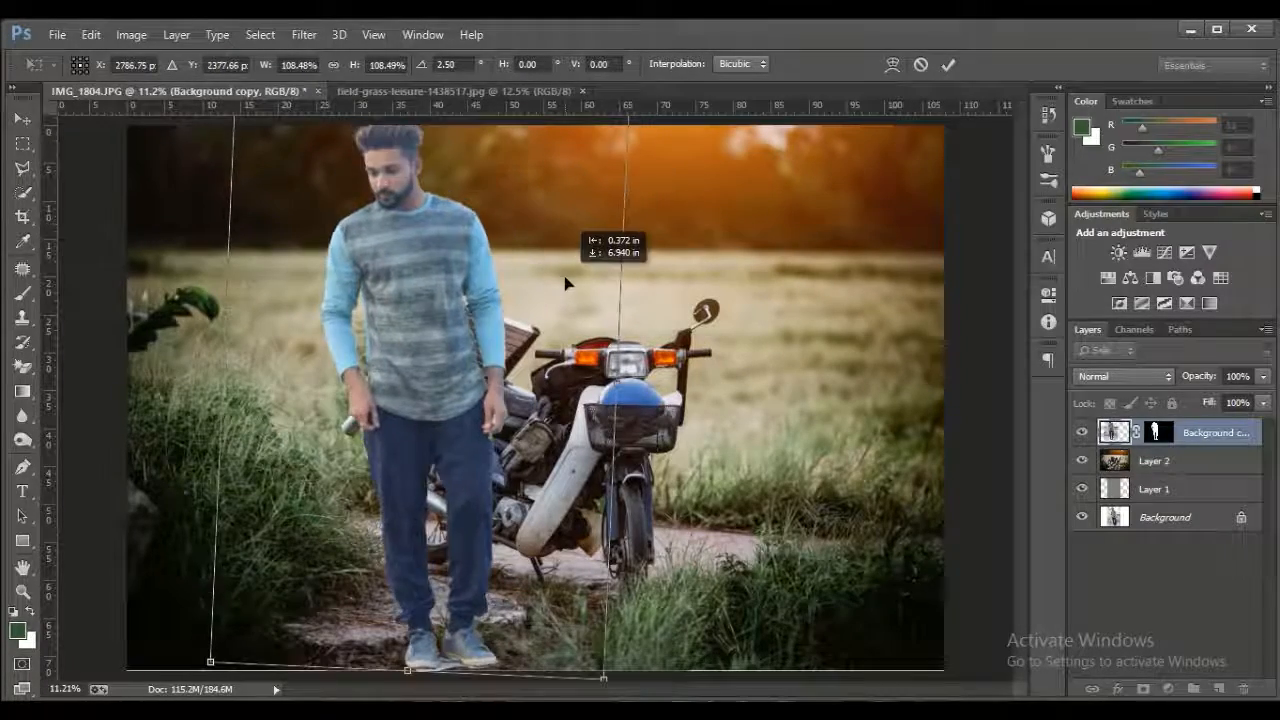
pyautogui.click(920, 66)
# Step: Select a thin full-width strip along the top edge of Layer 2 and copy it to a new layer
pyautogui.click(22, 143)
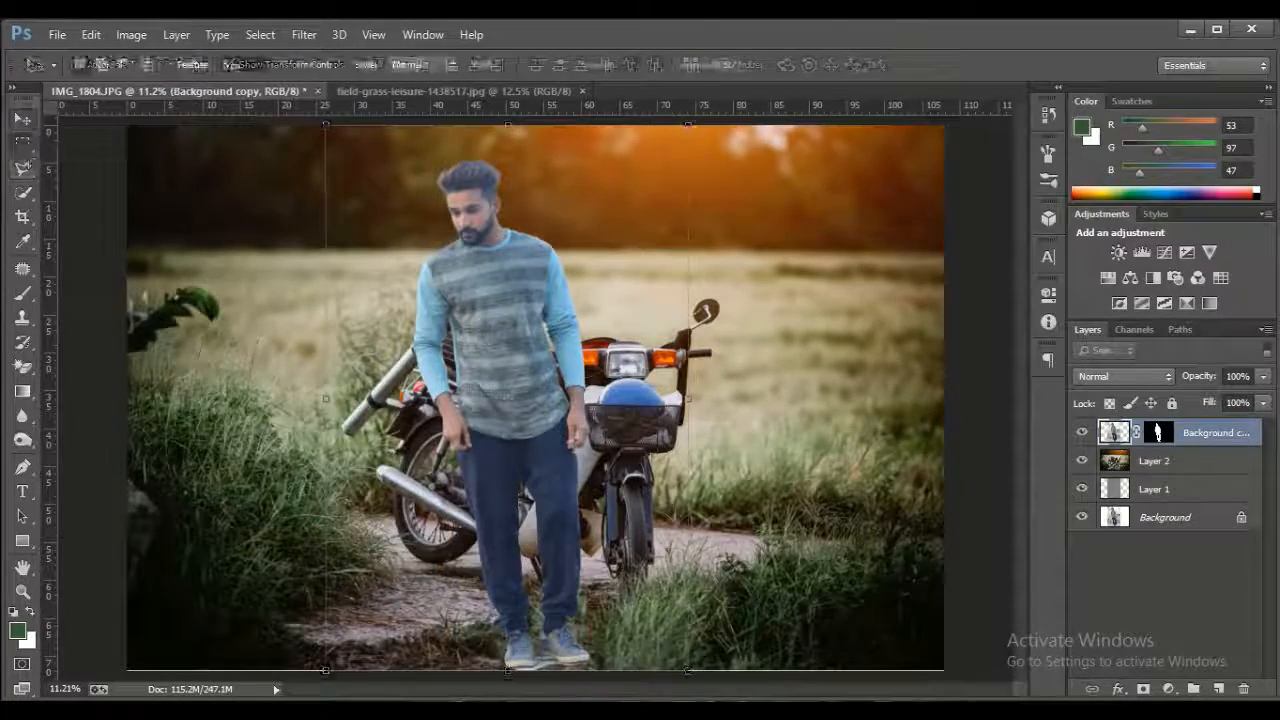
pyautogui.moveTo(125, 124); pyautogui.dragTo(966, 131)
pyautogui.click(1154, 460)
pyautogui.rightClick(703, 133)
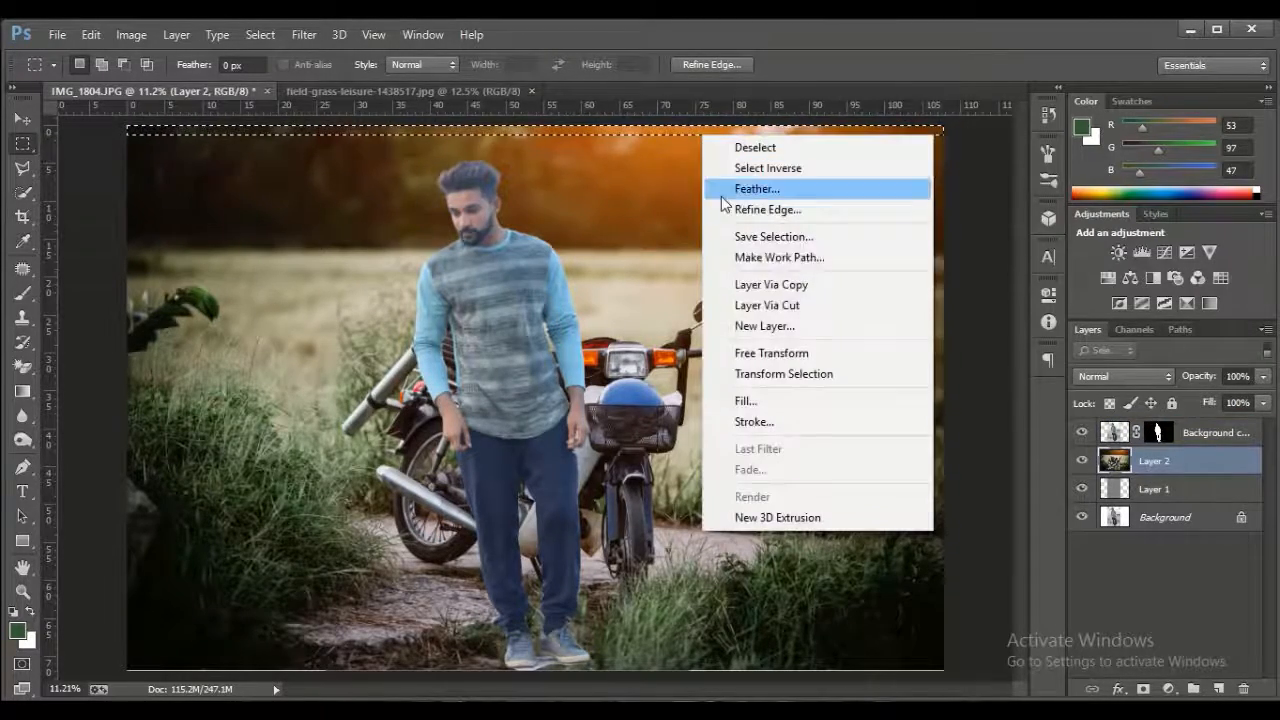
pyautogui.click(764, 284)
# Step: Extend the canvas upward with the Crop tool to add blank space above the scene
pyautogui.press('c')
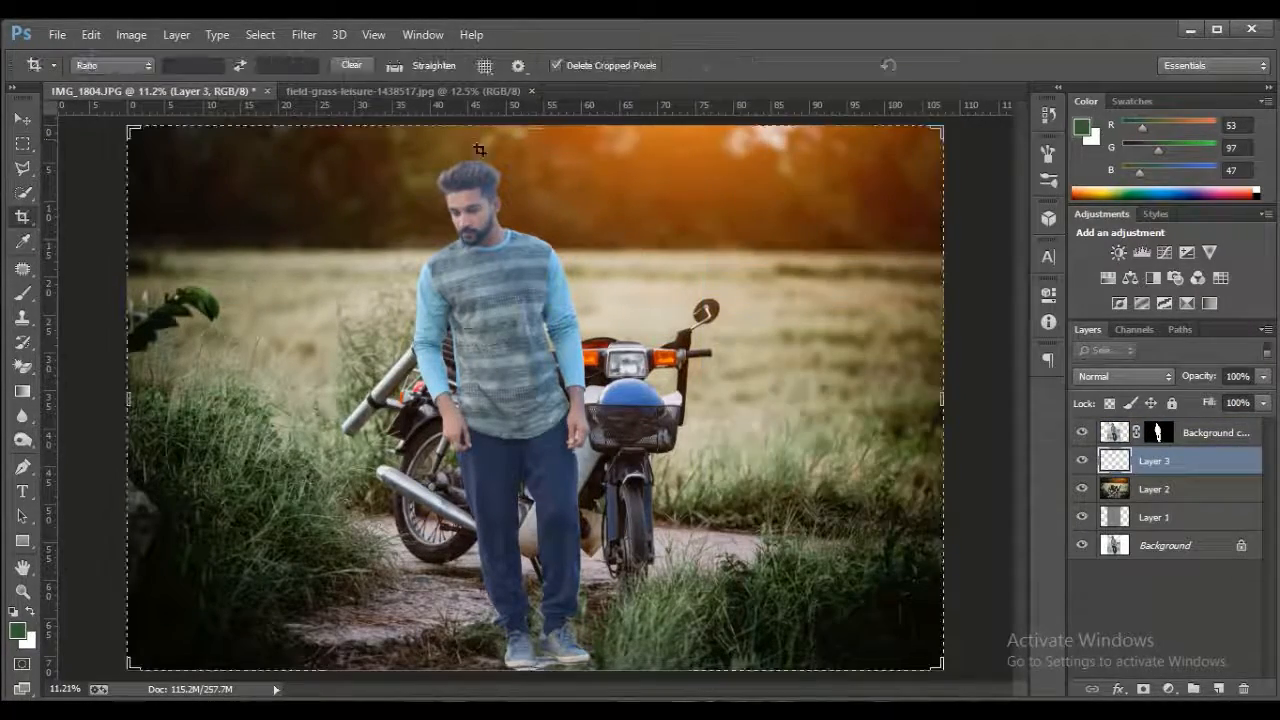
pyautogui.moveTo(536, 128); pyautogui.dragTo(540, 130)
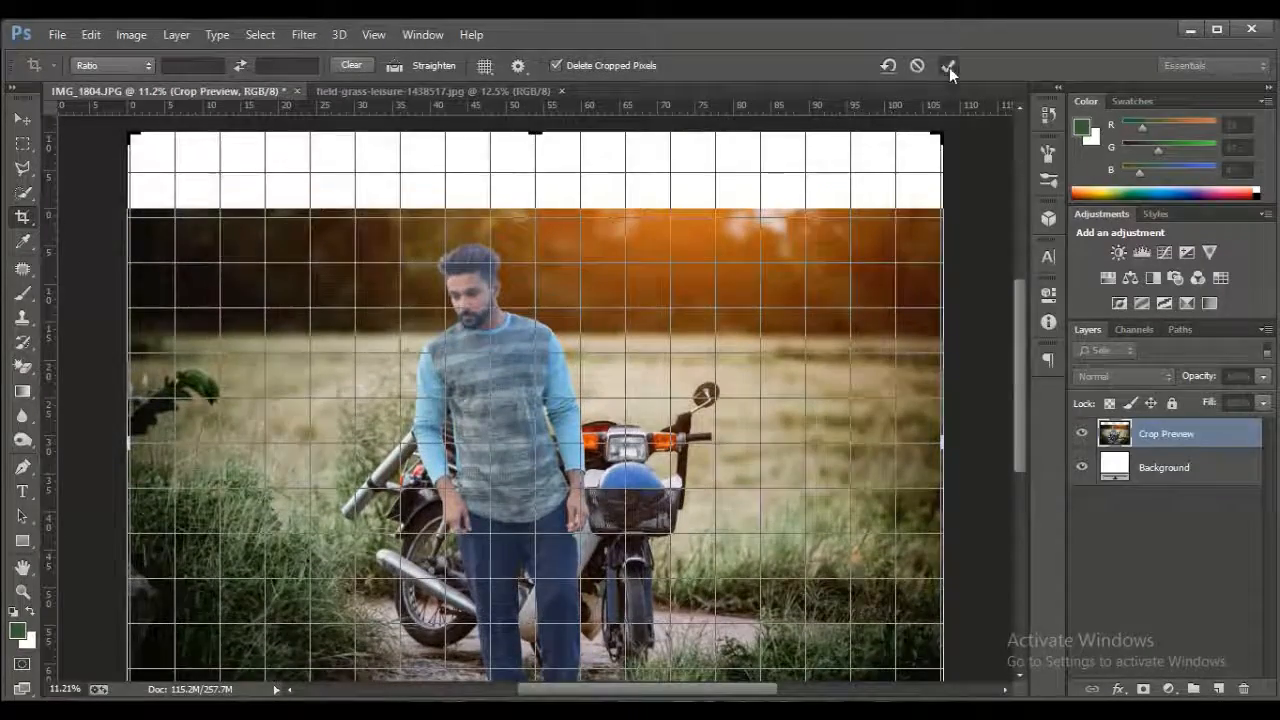
pyautogui.click(949, 71)
# Step: Move the copied strip up so it sits directly above the background photo's top edge
pyautogui.click(23, 119)
pyautogui.moveTo(566, 171)
pyautogui.mouseDown()
pyautogui.moveTo(568, 140)
pyautogui.moveTo(567, 151)
pyautogui.mouseUp()
pyautogui.click(949, 64)
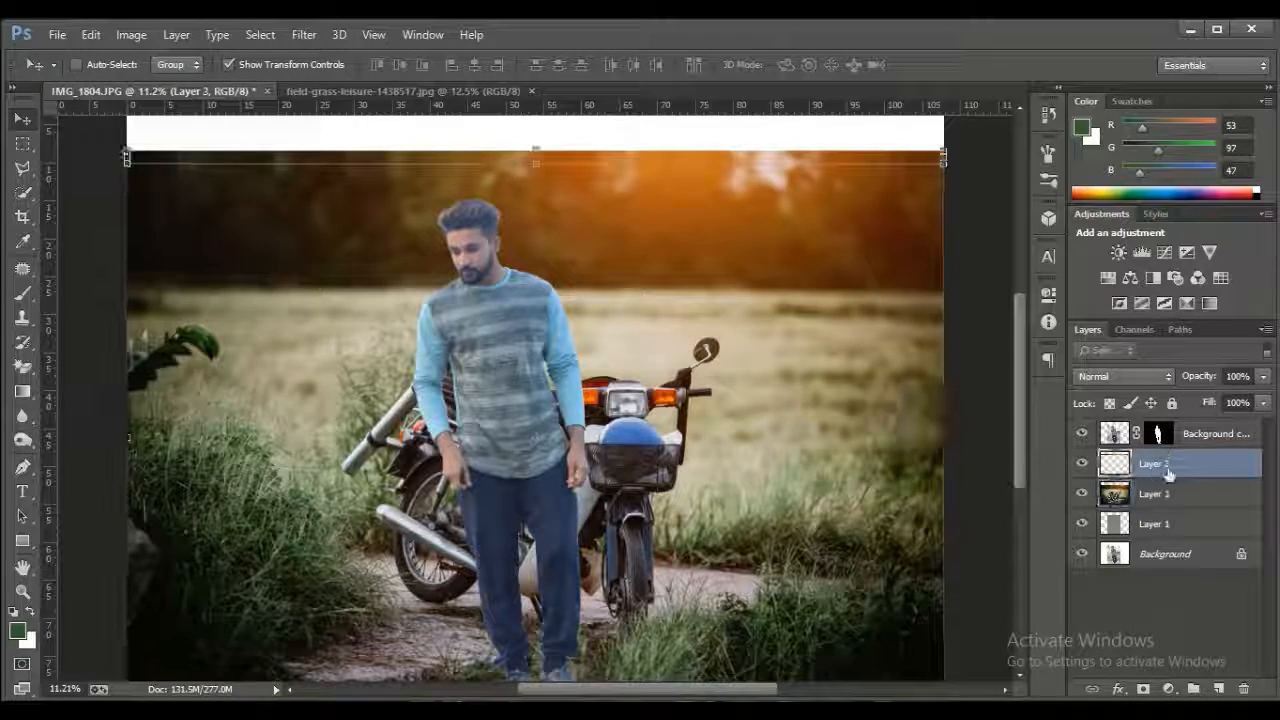
# Step: Duplicate the strip layer and transform the copy to extend the background further upward above the first strip
pyautogui.moveTo(1168, 474); pyautogui.dragTo(1218, 689)
pyautogui.hotkey('ctrl', 't')
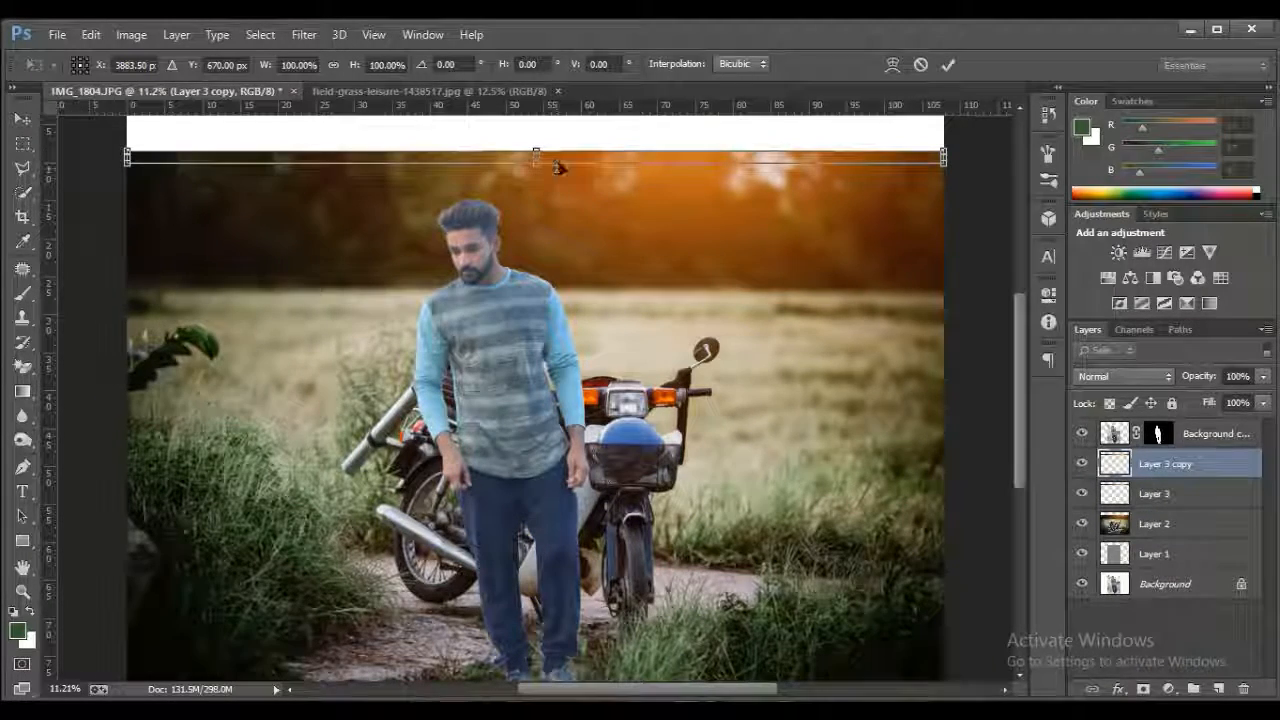
pyautogui.moveTo(558, 167); pyautogui.dragTo(645, 560)
pyautogui.press('Return')
# Step: Move the man's cutout beside the motorcycle, scale it to 93.92% and rotate it about 3.65°
pyautogui.press('z')
pyautogui.click(541, 64)
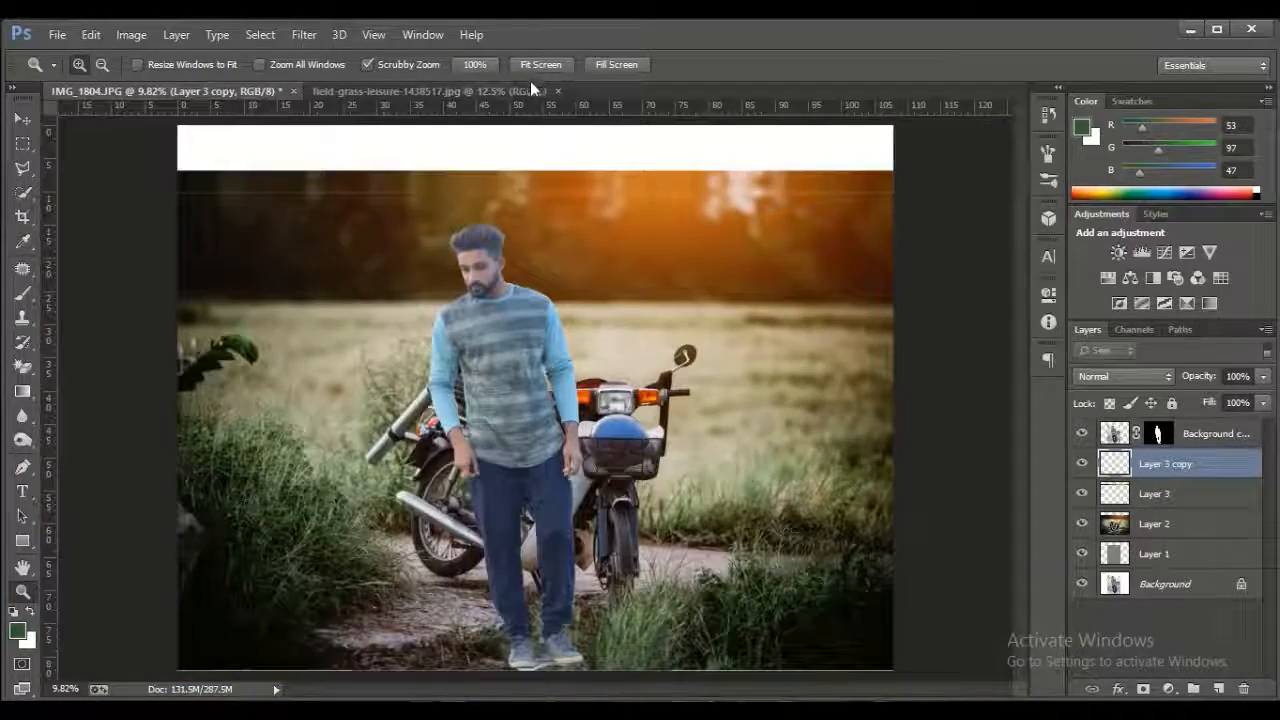
pyautogui.press('v')
pyautogui.moveTo(557, 466)
pyautogui.mouseDown()
pyautogui.moveTo(635, 429)
pyautogui.moveTo(532, 469)
pyautogui.mouseUp()
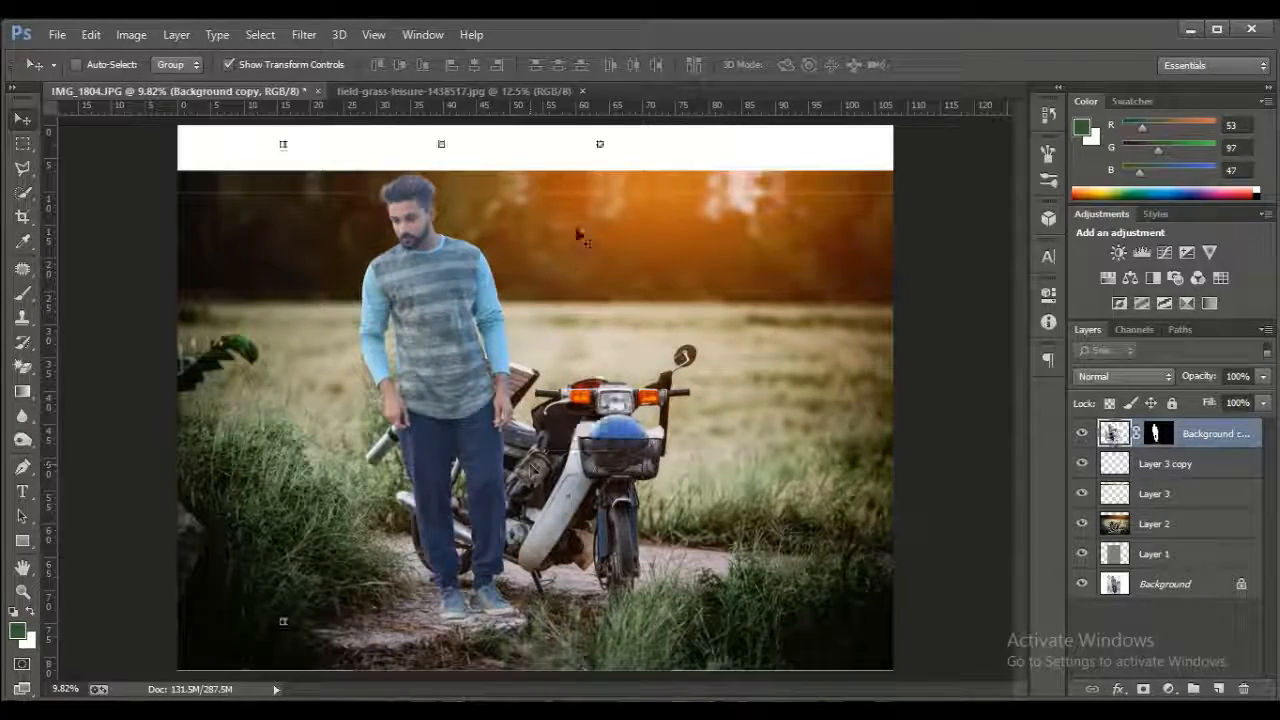
pyautogui.moveTo(600, 144); pyautogui.dragTo(628, 228)
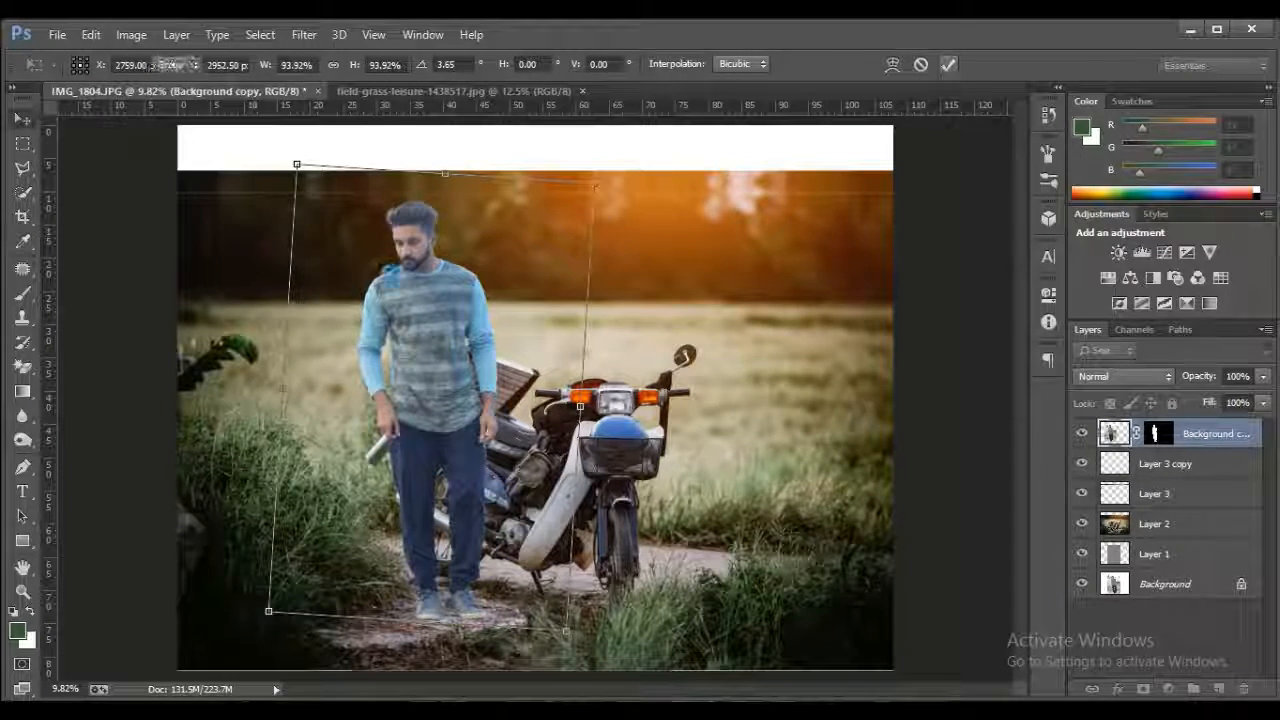
pyautogui.press('Return')
# Step: Crop away the remaining white area above the extended background
pyautogui.press('c')
pyautogui.moveTo(533, 122); pyautogui.dragTo(541, 152)
pyautogui.click(944, 66)
# Step: Merge the Layer 3 and Layer 3 copy strips into one layer
pyautogui.press('z')
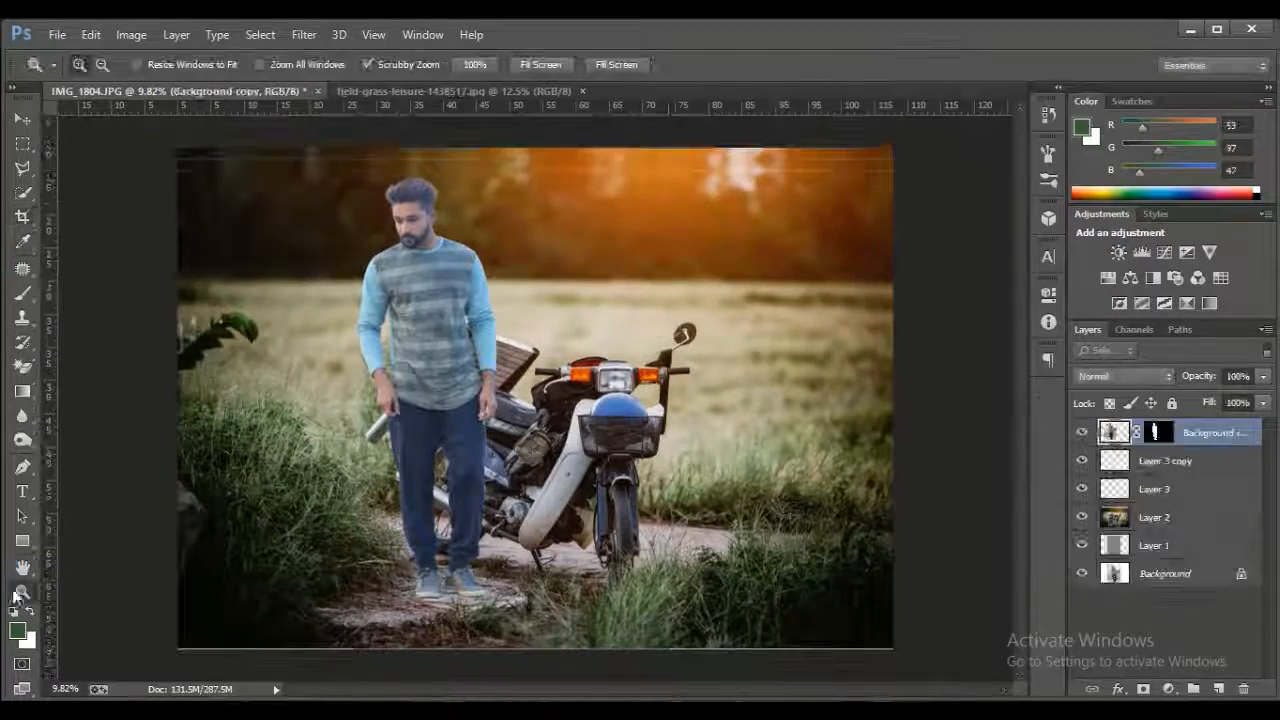
pyautogui.moveTo(685, 150); pyautogui.dragTo(660, 185)
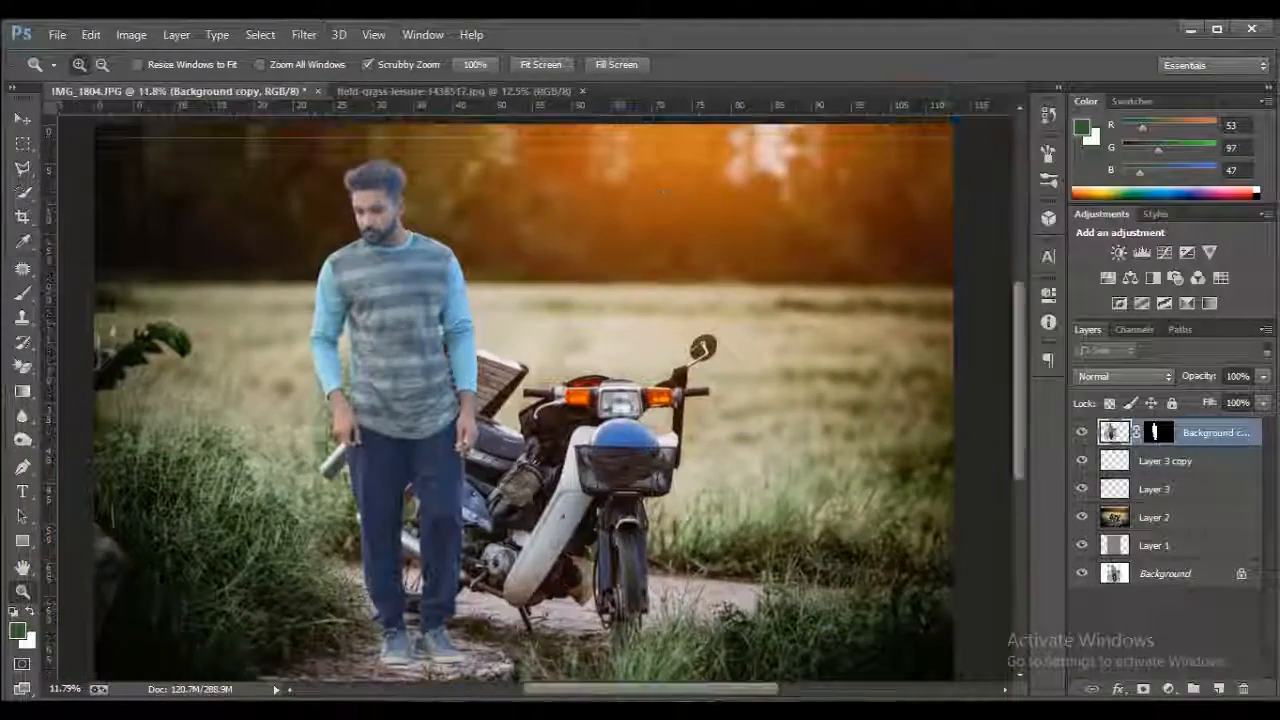
pyautogui.click(1165, 462)
pyautogui.keyDown('shift'); pyautogui.click(1170, 488); pyautogui.keyUp('shift')
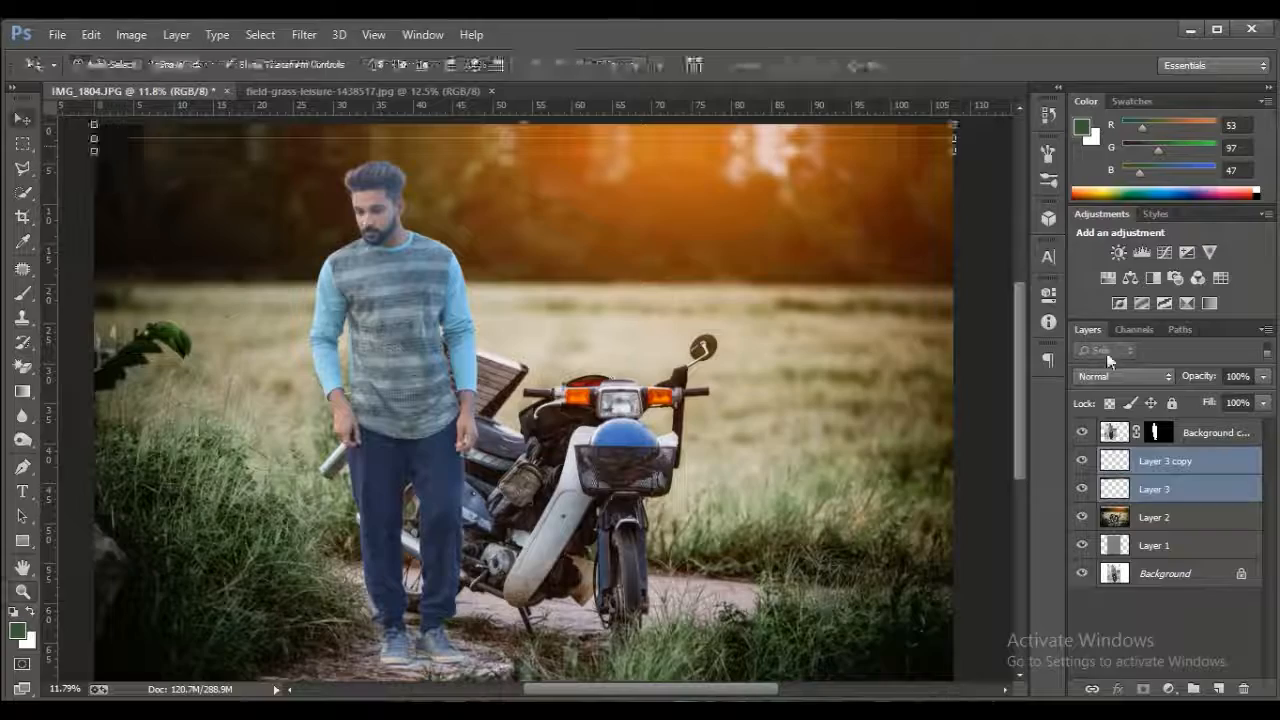
pyautogui.rightClick(1190, 474)
pyautogui.click(886, 540)
# Step: Scale the man's cutout up slightly, keeping his feet on the path
pyautogui.click(20, 592)
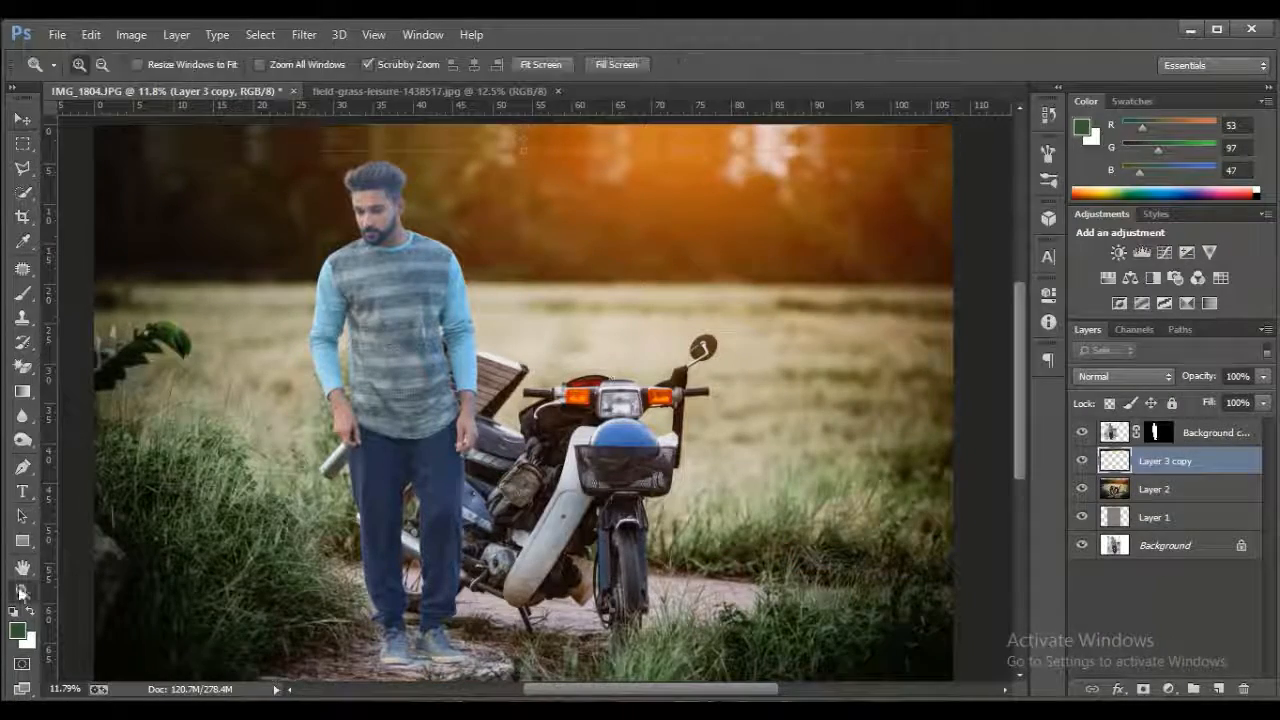
pyautogui.click(542, 68)
pyautogui.click(27, 119)
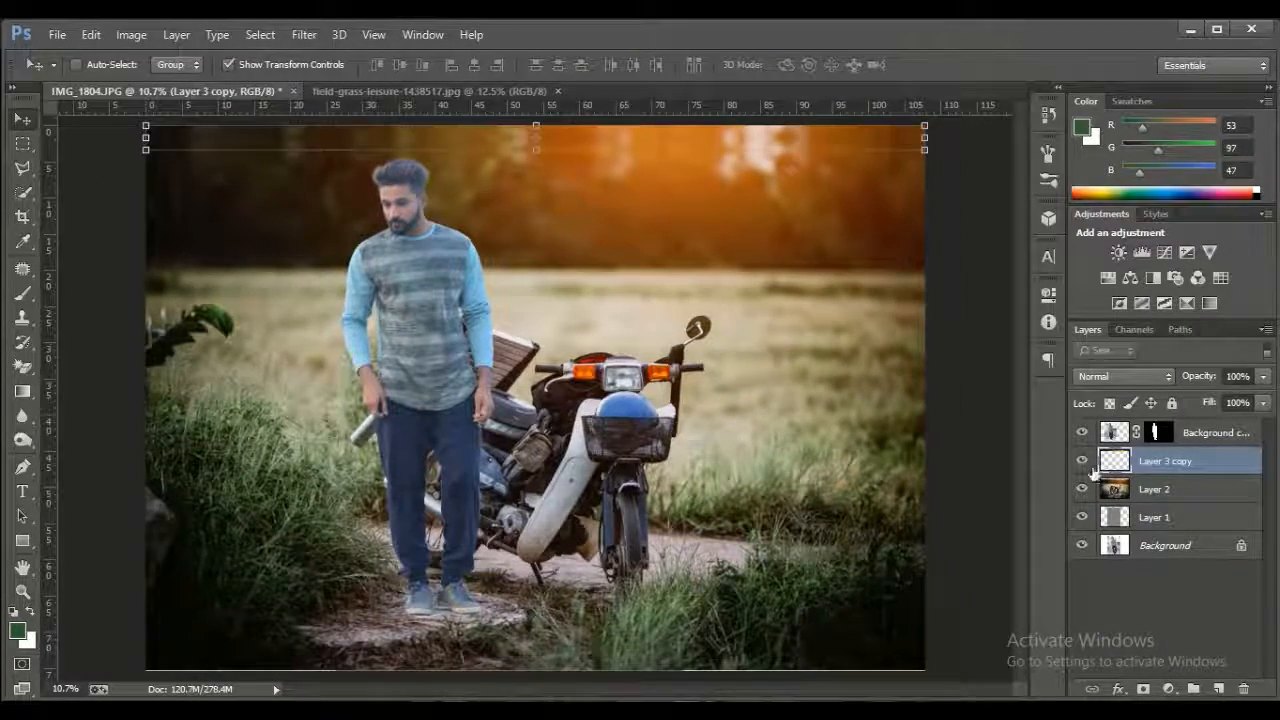
pyautogui.keyDown('ctrl'); pyautogui.click(563, 240); pyautogui.keyUp('ctrl')
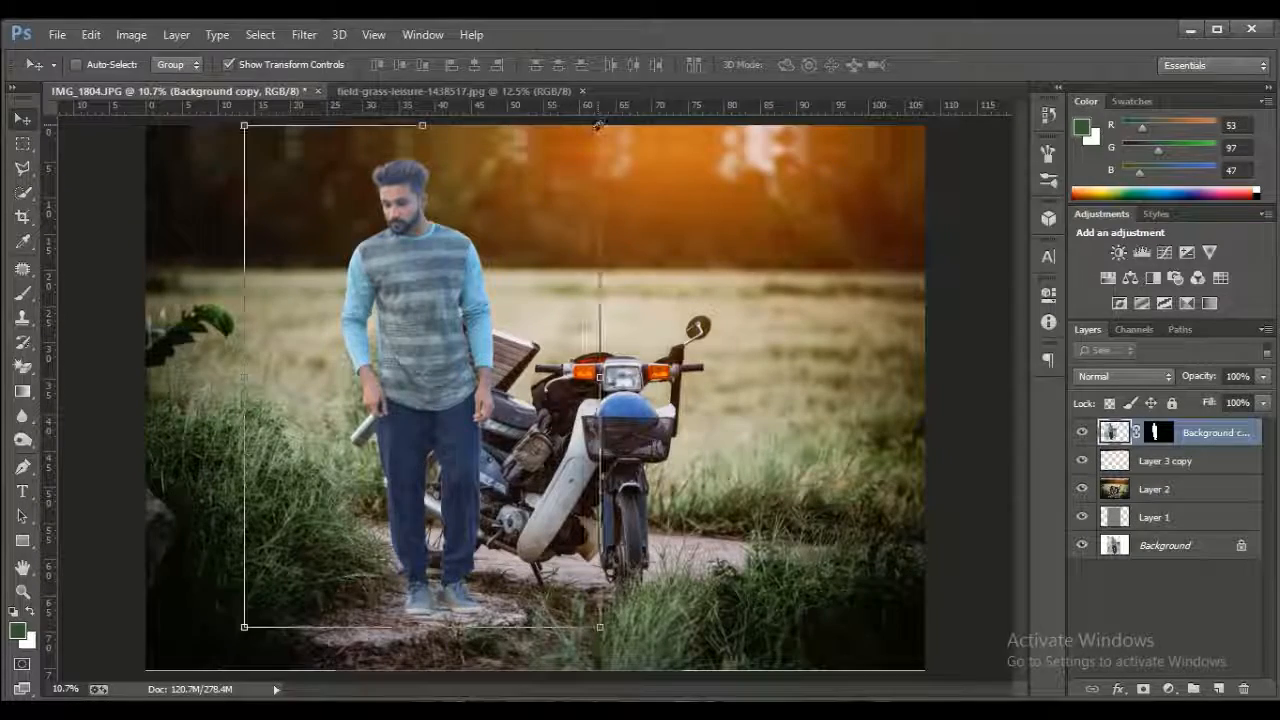
pyautogui.moveTo(600, 125); pyautogui.dragTo(647, 119)
pyautogui.press('Return')
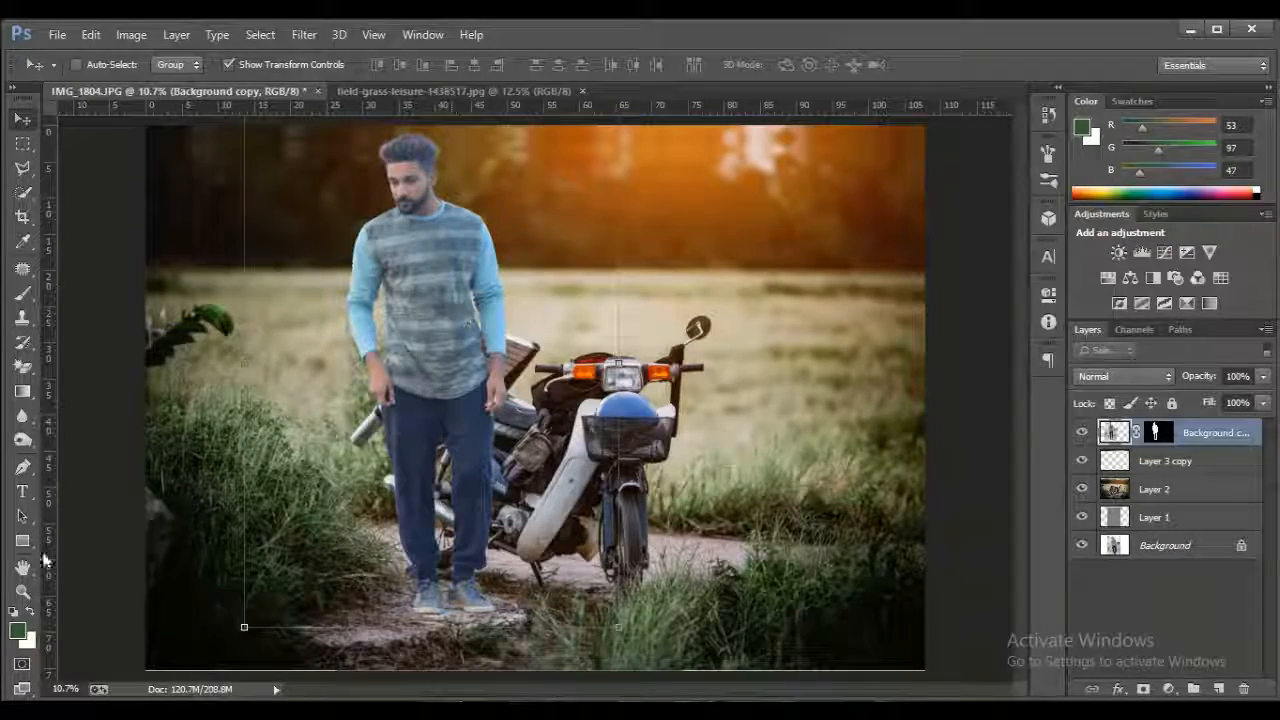
# Step: Apply the Camera Raw filter to the man's layer, raising clarity, lowering shadows and adjusting highlights
pyautogui.press('z')
pyautogui.moveTo(490, 235); pyautogui.dragTo(510, 350)
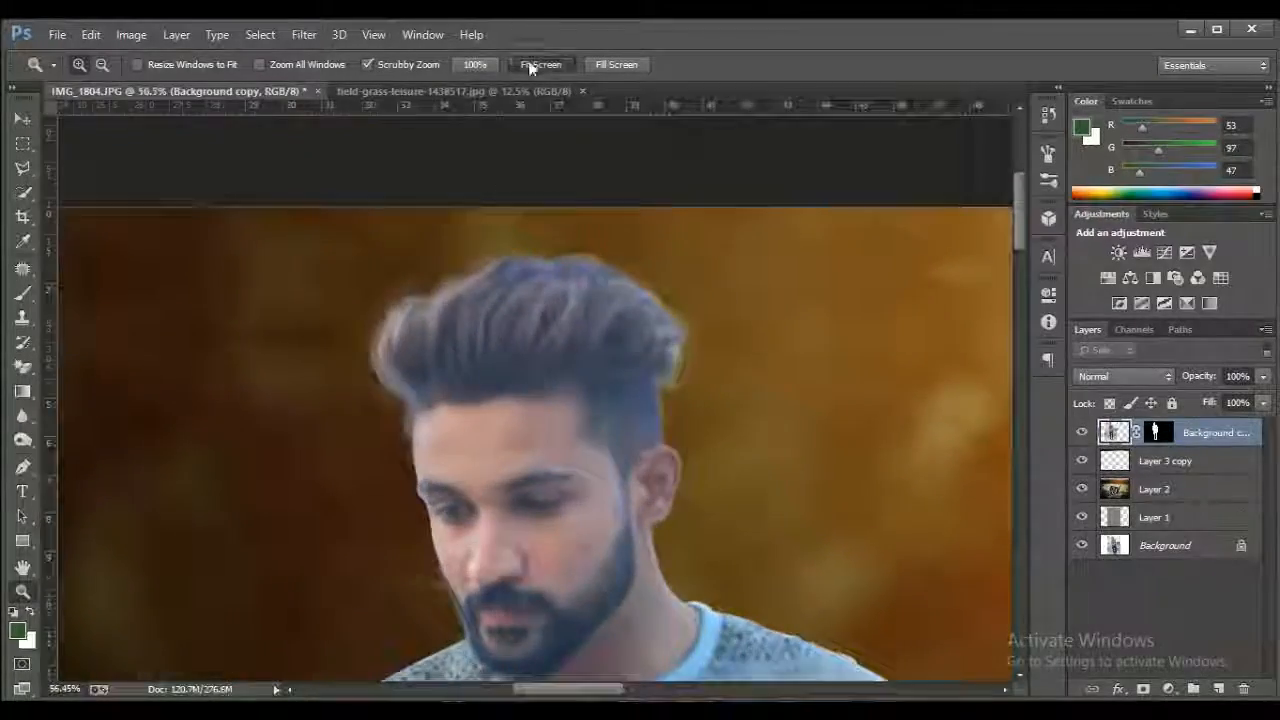
pyautogui.click(541, 64)
pyautogui.click(304, 35)
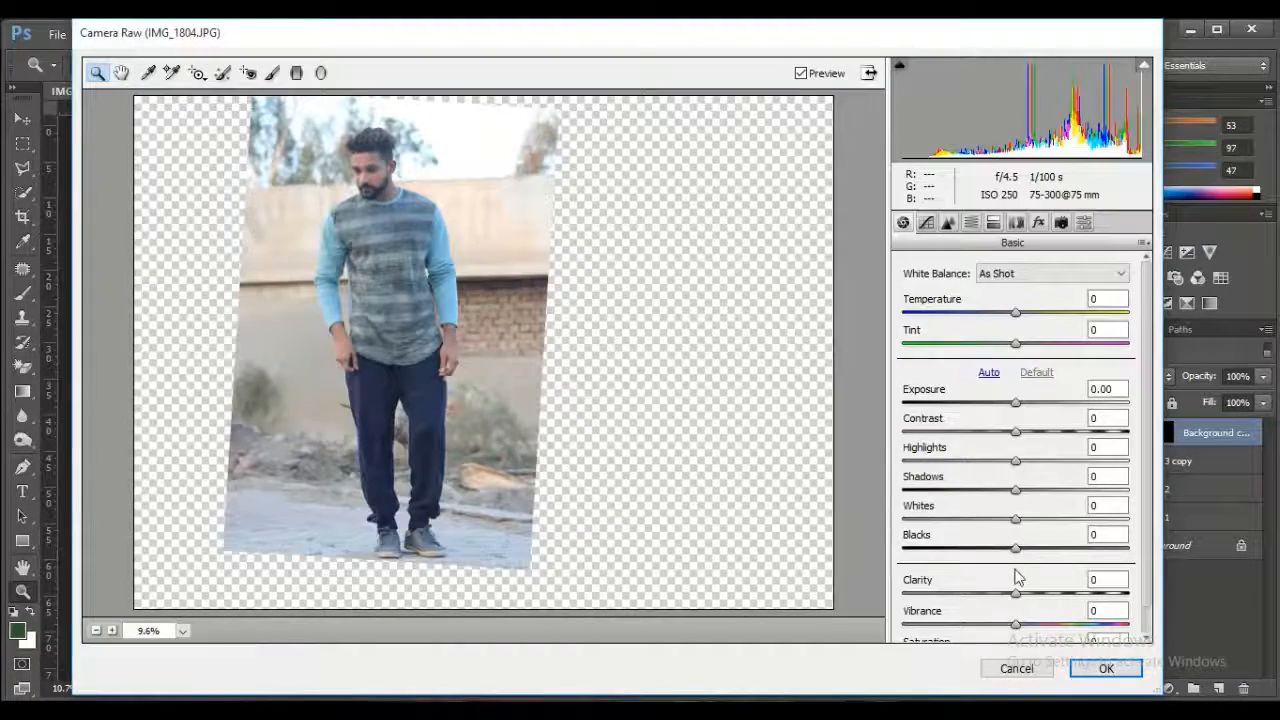
pyautogui.moveTo(1016, 593)
pyautogui.mouseDown()
pyautogui.moveTo(1112, 593)
pyautogui.moveTo(1040, 593)
pyautogui.mouseUp()
pyautogui.moveTo(1016, 489); pyautogui.dragTo(918, 487)
pyautogui.moveTo(1016, 460); pyautogui.dragTo(1108, 490)
pyautogui.click(1106, 668)
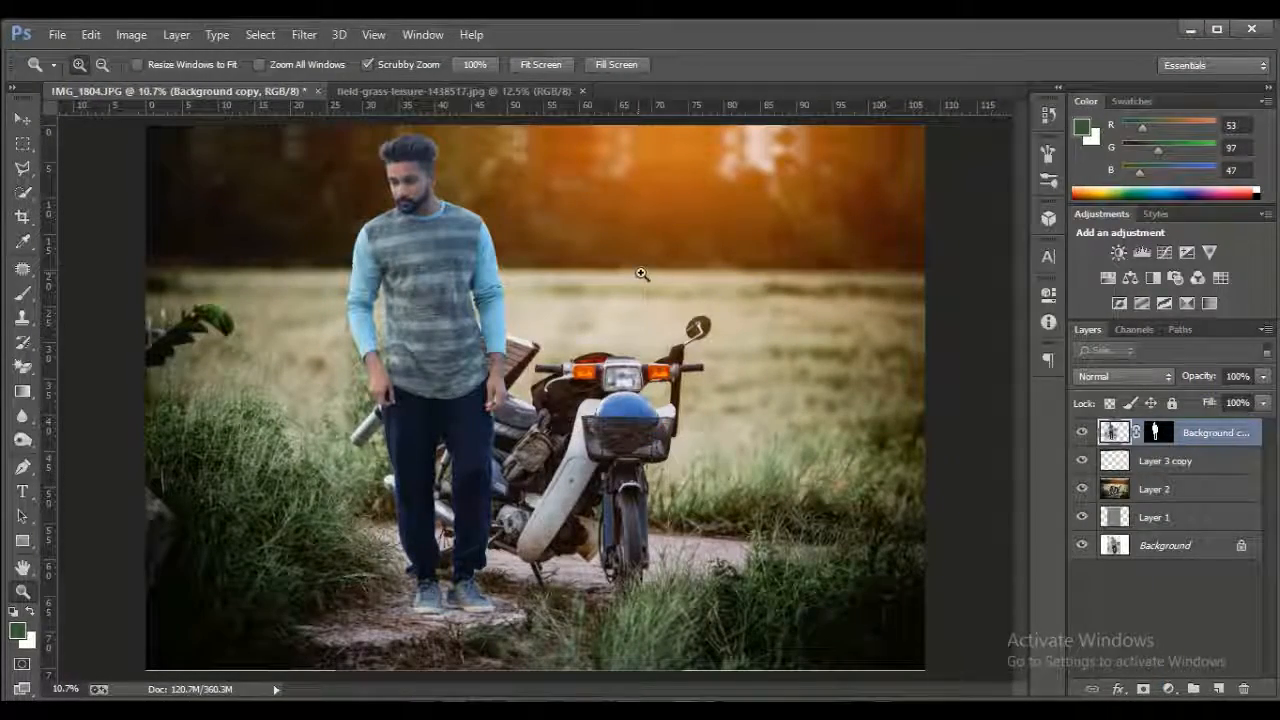
# Step: Apply the Camera Raw filter to the man's layer again with the tint set to +14
pyautogui.click(305, 34)
pyautogui.click(310, 53)
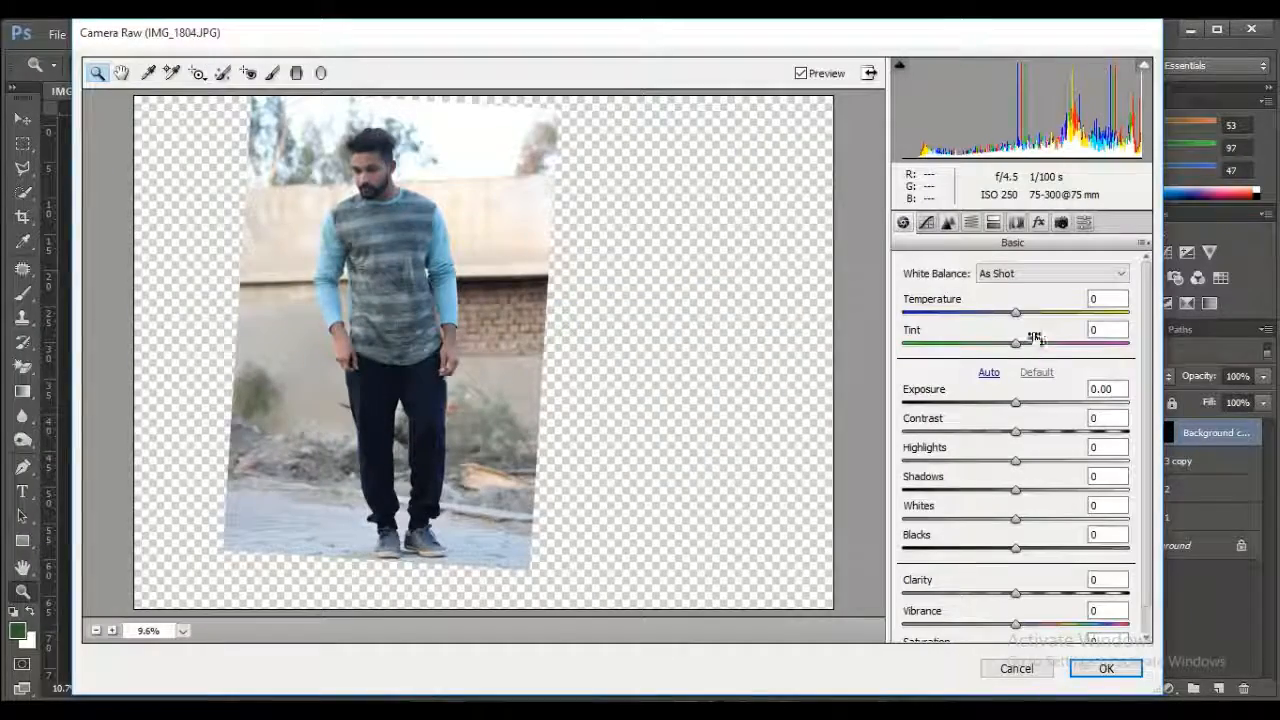
pyautogui.moveTo(1029, 340); pyautogui.dragTo(1050, 342)
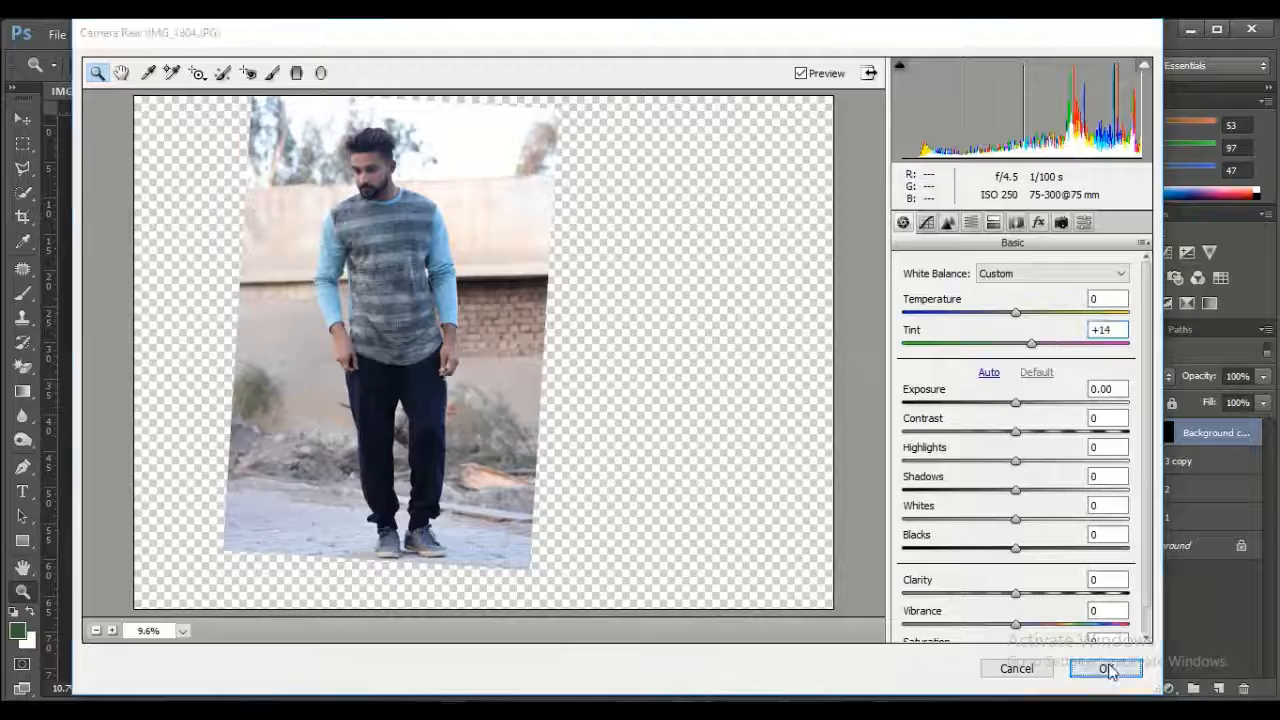
pyautogui.click(1106, 668)
# Step: Paint black on the man's layer mask with a soft 55 px brush to hide the leftover pale ground below the shoes
pyautogui.moveTo(424, 620); pyautogui.dragTo(583, 496)
pyautogui.click(1159, 432)
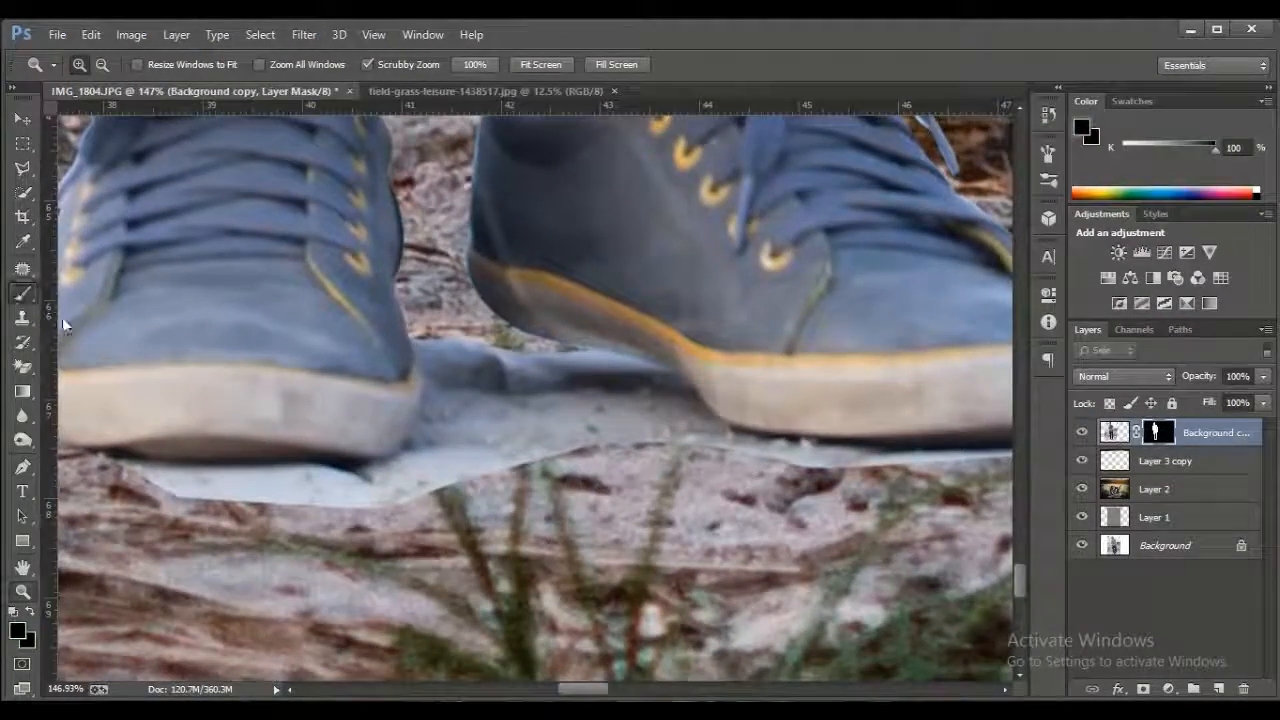
pyautogui.press('b')
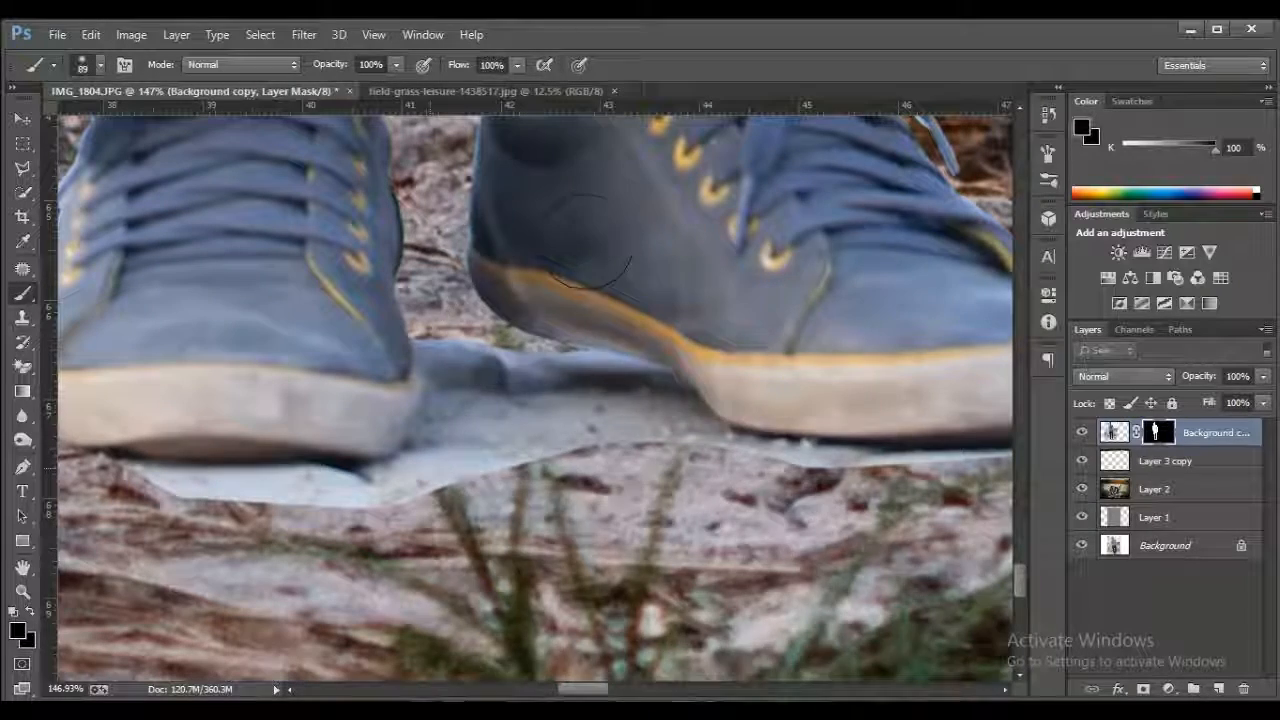
pyautogui.rightClick(575, 282)
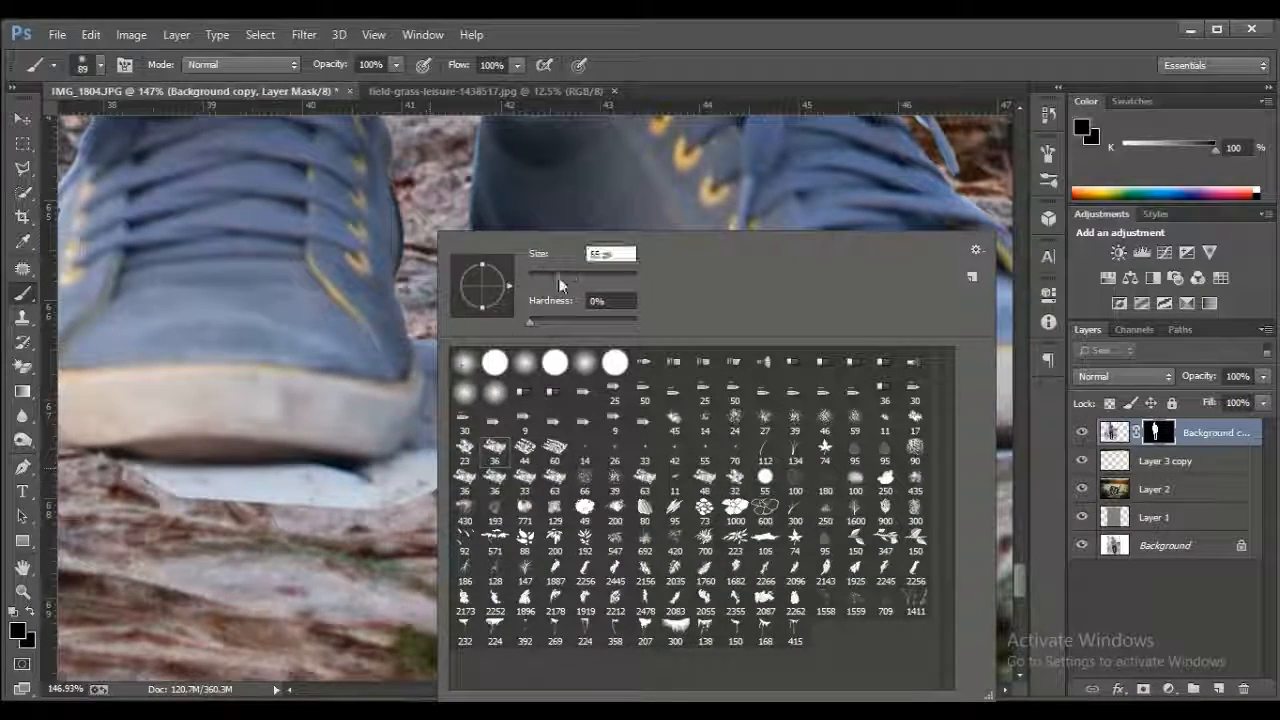
pyautogui.click(354, 486)
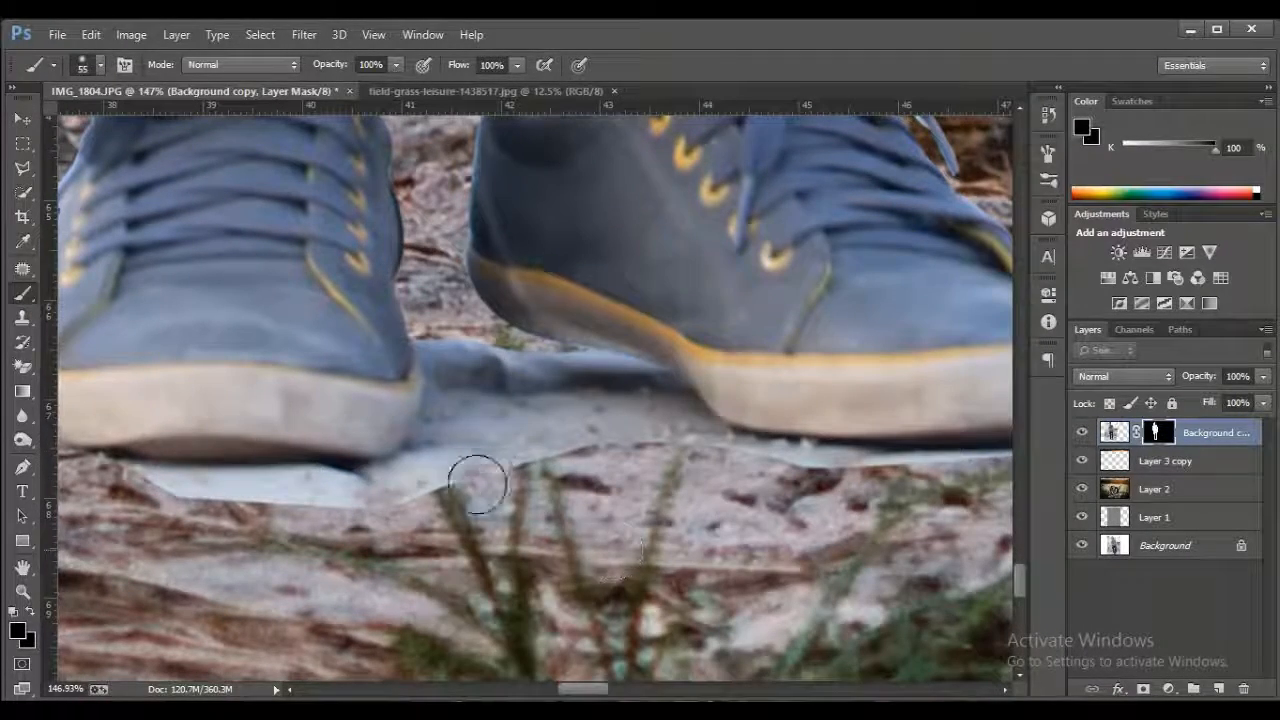
pyautogui.moveTo(478, 484); pyautogui.dragTo(542, 474)
pyautogui.moveTo(366, 540)
pyautogui.mouseDown()
pyautogui.moveTo(190, 492)
pyautogui.moveTo(320, 470)
pyautogui.moveTo(168, 503)
pyautogui.moveTo(365, 488)
pyautogui.mouseUp()
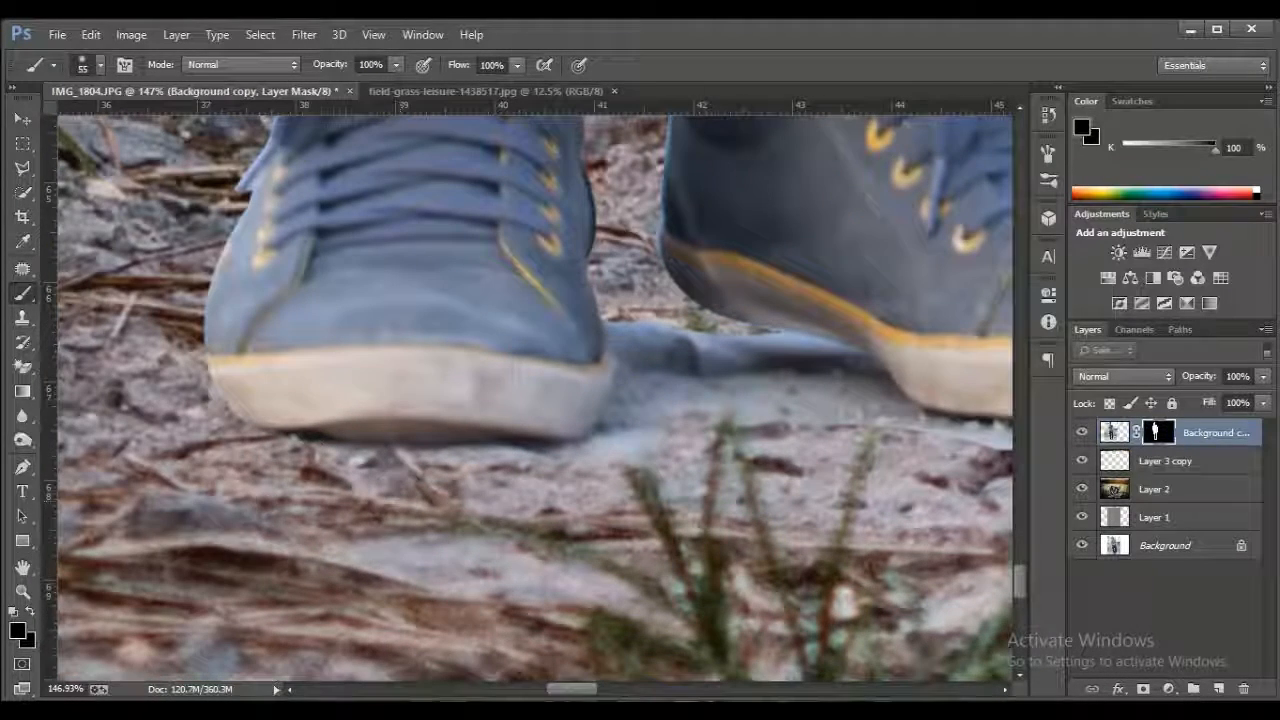
pyautogui.moveTo(528, 491); pyautogui.dragTo(603, 489)
pyautogui.moveTo(817, 458); pyautogui.dragTo(477, 513)
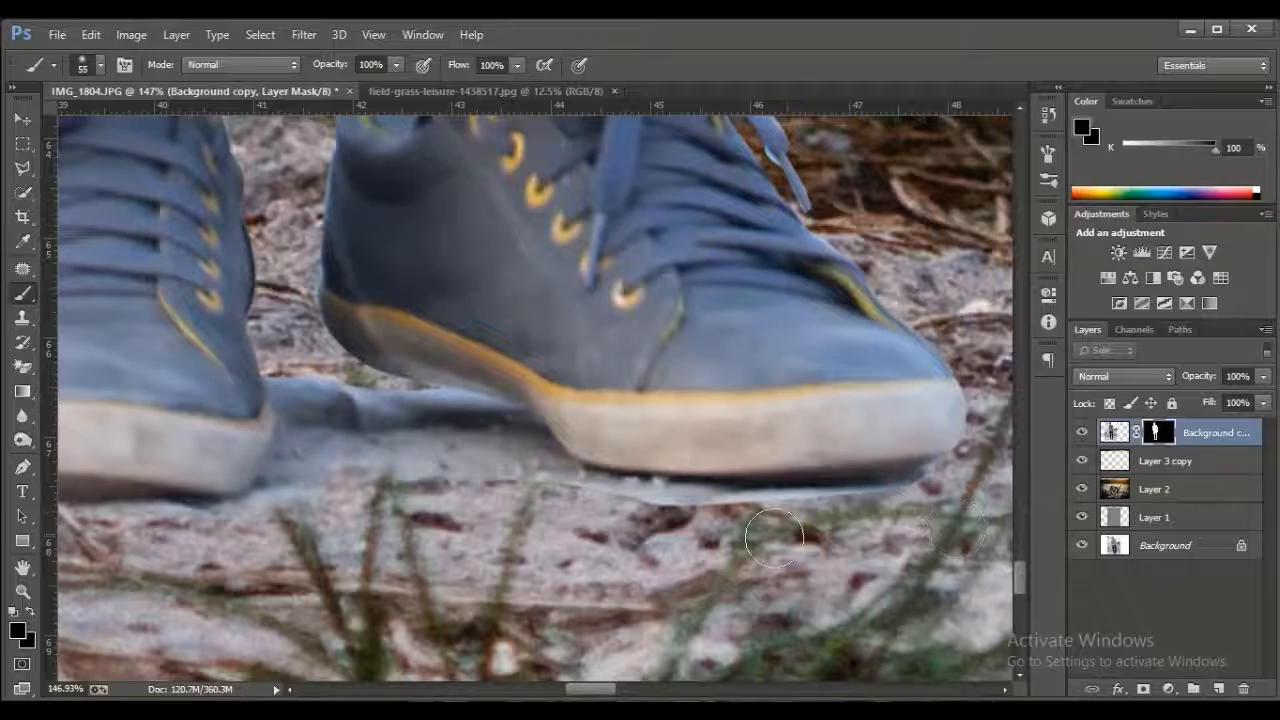
pyautogui.moveTo(774, 538); pyautogui.dragTo(773, 540)
# Step: Refine the mask around the soles with white and black strokes, restoring the contact shadows and trimming the leftover ground
pyautogui.press('x')
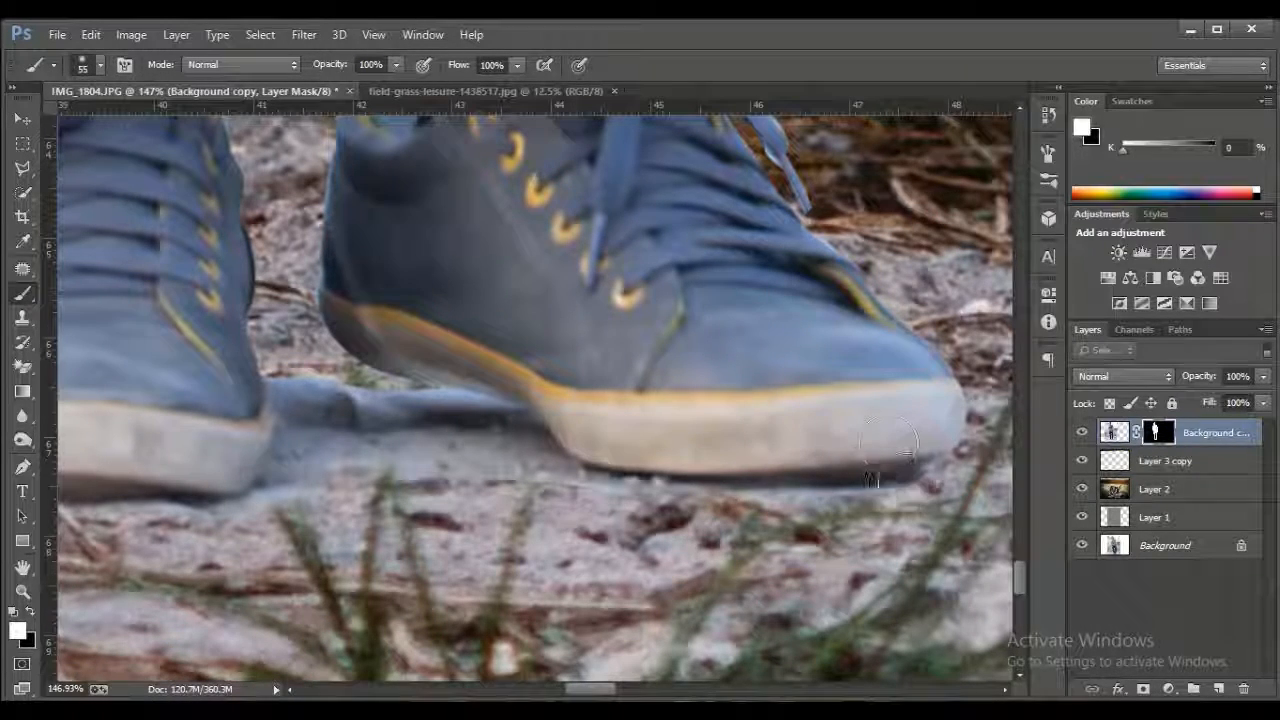
pyautogui.moveTo(888, 443)
pyautogui.mouseDown()
pyautogui.moveTo(786, 474)
pyautogui.moveTo(900, 500)
pyautogui.moveTo(667, 505)
pyautogui.moveTo(664, 493)
pyautogui.moveTo(268, 508)
pyautogui.mouseUp()
pyautogui.moveTo(268, 515)
pyautogui.mouseDown()
pyautogui.moveTo(393, 502)
pyautogui.moveTo(258, 506)
pyautogui.moveTo(375, 487)
pyautogui.moveTo(183, 489)
pyautogui.moveTo(284, 479)
pyautogui.moveTo(187, 474)
pyautogui.mouseUp()
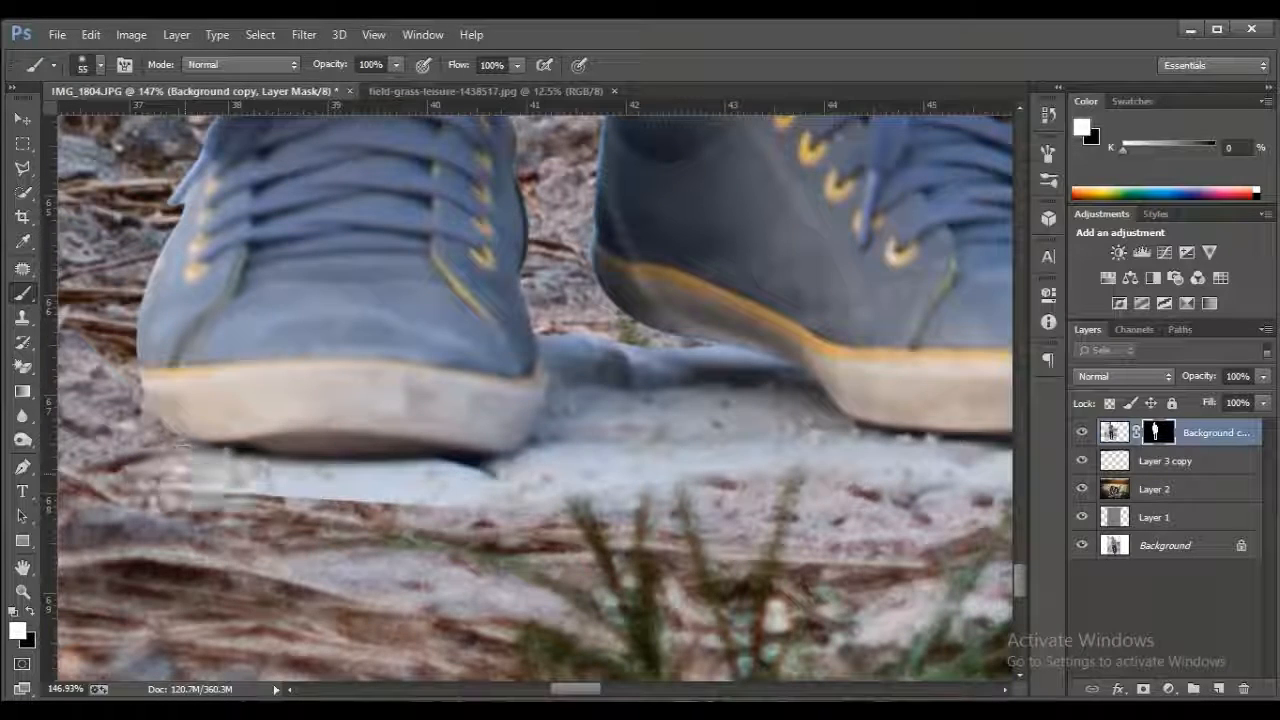
pyautogui.moveTo(540, 492)
pyautogui.mouseDown()
pyautogui.moveTo(464, 516)
pyautogui.moveTo(211, 540)
pyautogui.moveTo(200, 490)
pyautogui.moveTo(250, 476)
pyautogui.mouseUp()
pyautogui.moveTo(650, 520)
pyautogui.mouseDown()
pyautogui.moveTo(580, 491)
pyautogui.moveTo(597, 452)
pyautogui.moveTo(486, 557)
pyautogui.moveTo(403, 571)
pyautogui.mouseUp()
pyautogui.moveTo(930, 532)
pyautogui.mouseDown()
pyautogui.moveTo(878, 556)
pyautogui.moveTo(913, 528)
pyautogui.moveTo(680, 548)
pyautogui.moveTo(822, 538)
pyautogui.moveTo(541, 542)
pyautogui.moveTo(465, 527)
pyautogui.mouseUp()
pyautogui.moveTo(483, 480)
pyautogui.mouseDown()
pyautogui.moveTo(410, 515)
pyautogui.moveTo(417, 533)
pyautogui.moveTo(444, 566)
pyautogui.mouseUp()
pyautogui.moveTo(570, 512); pyautogui.dragTo(583, 520)
# Step: Reduce the brush size and mask out the leftover ground in the gap between the two shoes
pyautogui.press('[')
pyautogui.press('[')
pyautogui.press('[')
pyautogui.press('[')
pyautogui.press('[')
pyautogui.press('[')
pyautogui.press('[')
pyautogui.press('[')
pyautogui.press('[')
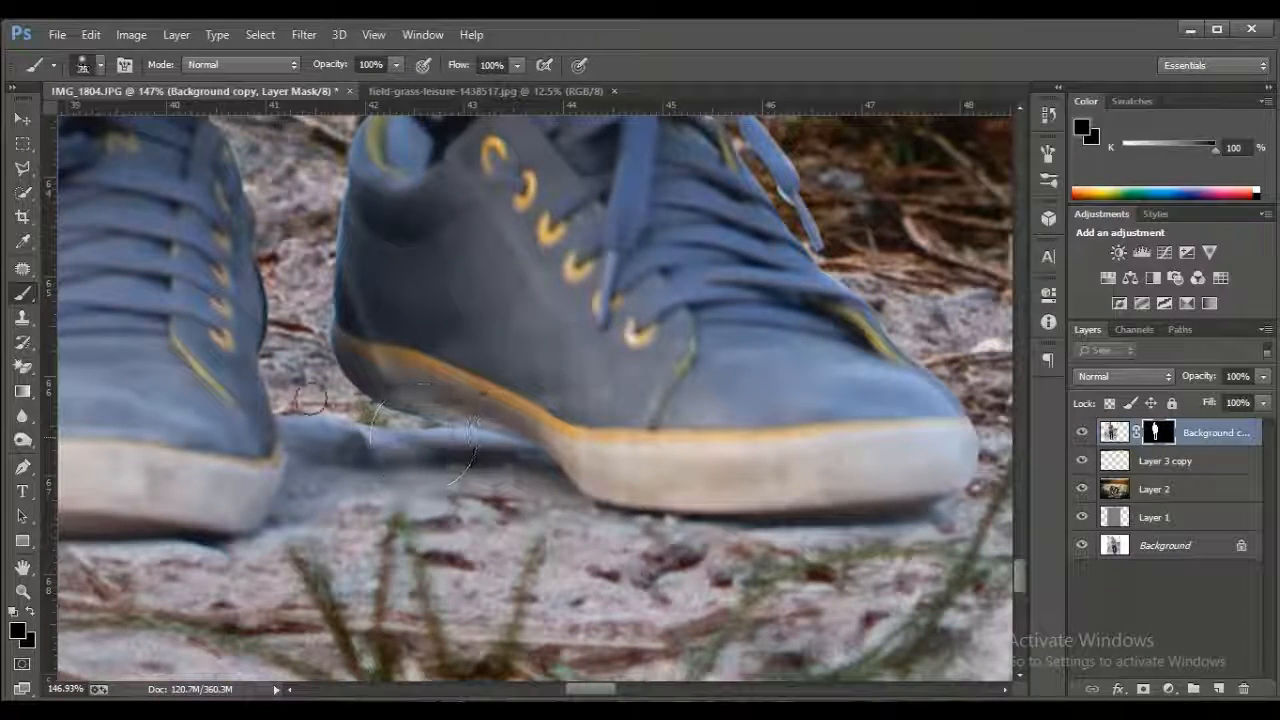
pyautogui.moveTo(296, 417); pyautogui.dragTo(453, 435)
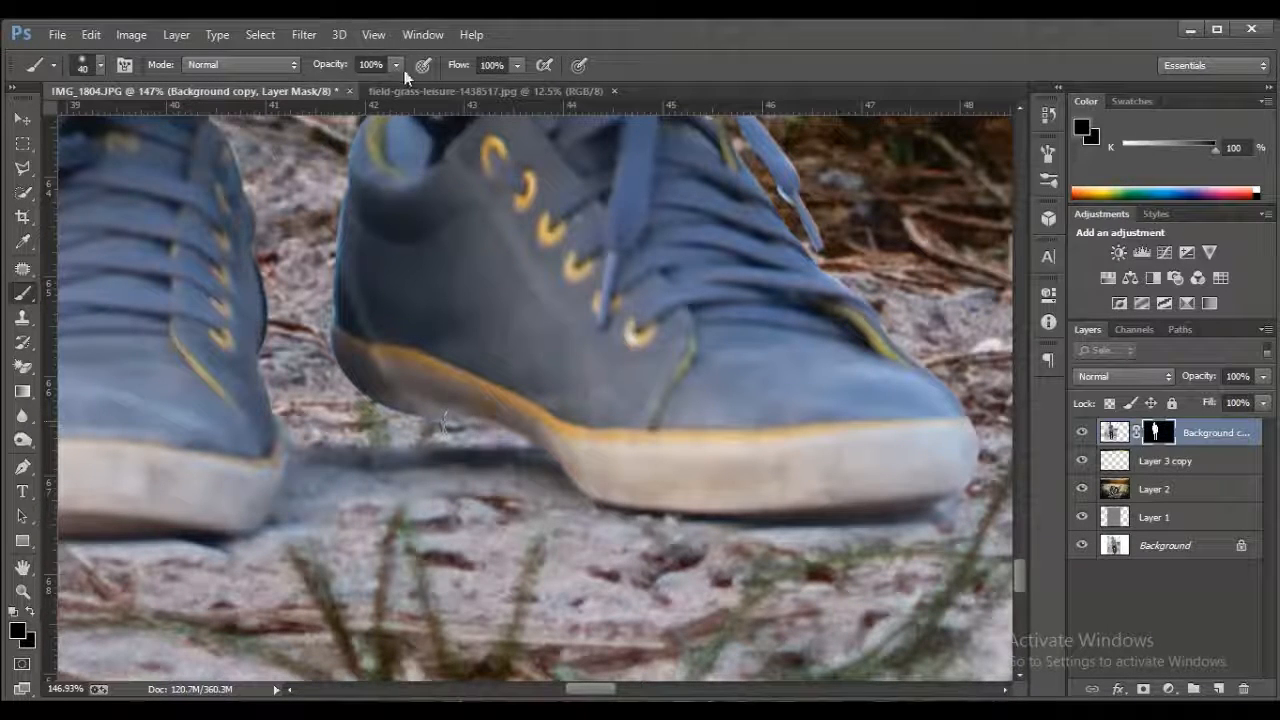
# Step: Blend the shadow edges around the shoes into the path by painting the mask in black at 30% opacity with a 60 px brush
pyautogui.moveTo(397, 66); pyautogui.dragTo(326, 87)
pyautogui.press(']')
pyautogui.press(']')
pyautogui.moveTo(362, 459); pyautogui.dragTo(371, 453)
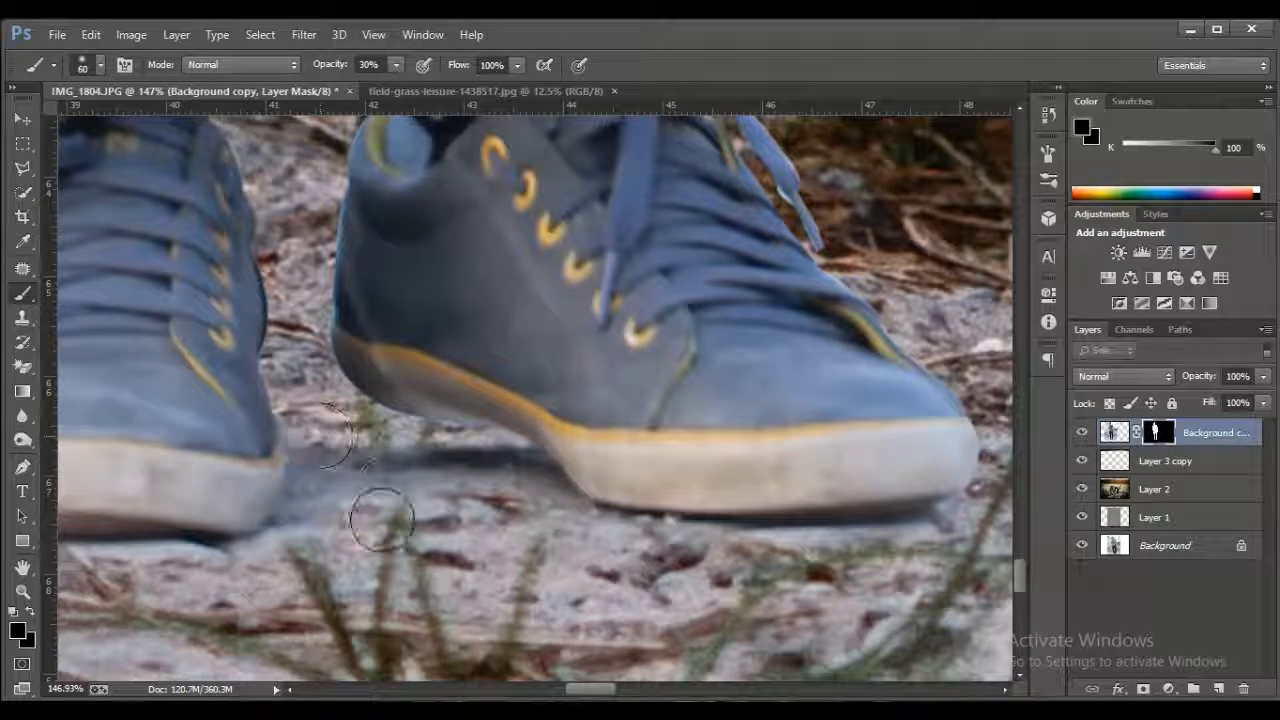
pyautogui.moveTo(382, 519)
pyautogui.mouseDown()
pyautogui.moveTo(325, 530)
pyautogui.moveTo(272, 571)
pyautogui.mouseUp()
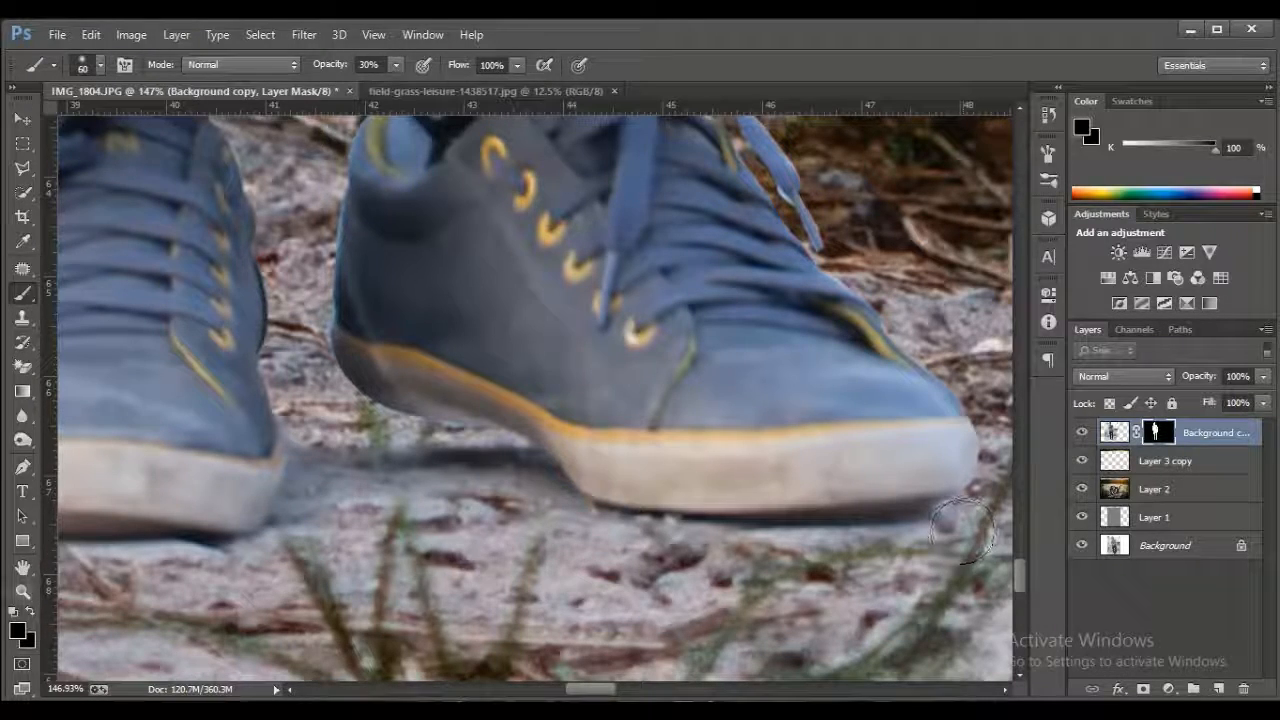
pyautogui.click(20, 594)
pyautogui.click(541, 64)
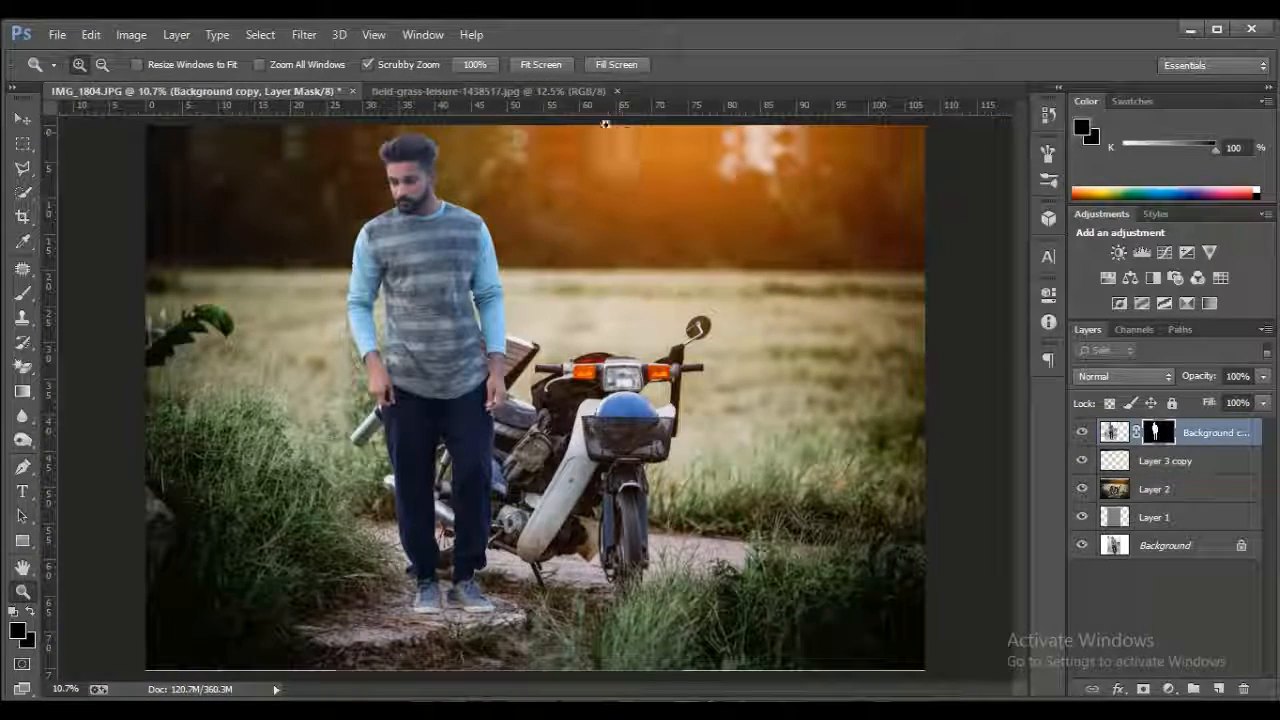
# Step: Load the man's layer mask as a selection and add a gradient fill layer limited to his outline
pyautogui.rightClick(1155, 430)
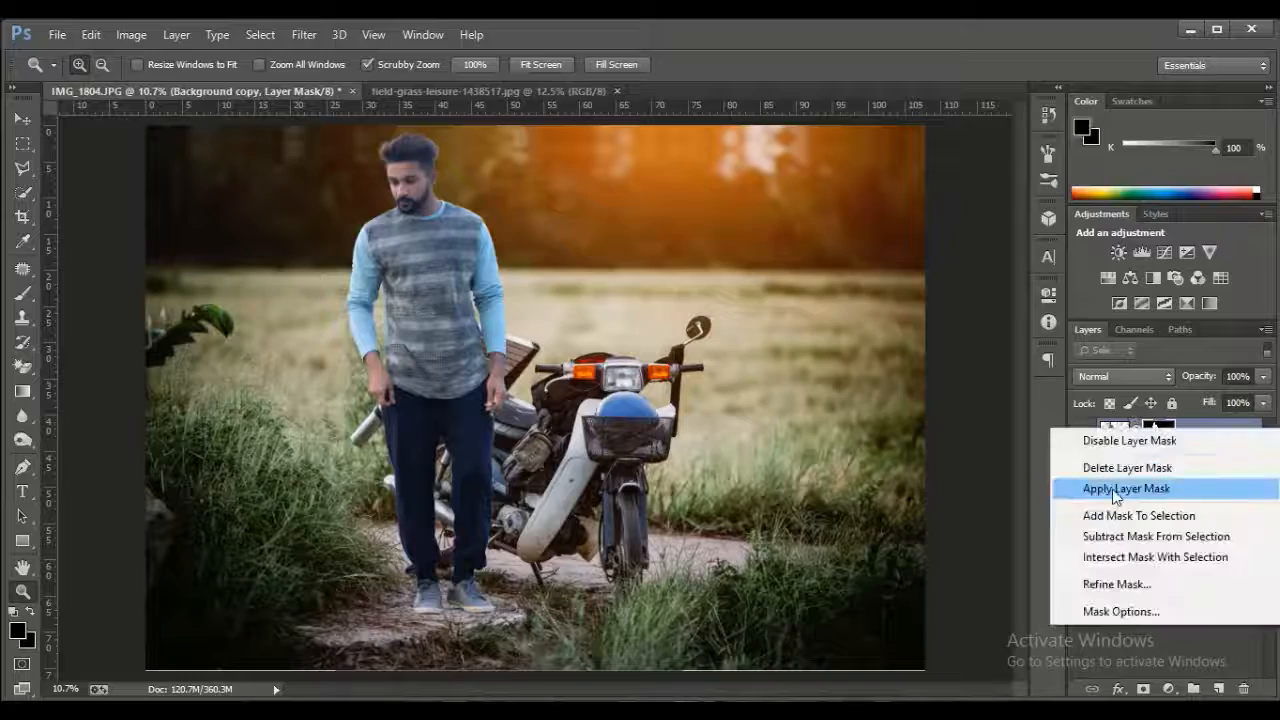
pyautogui.click(1130, 515)
pyautogui.click(1168, 689)
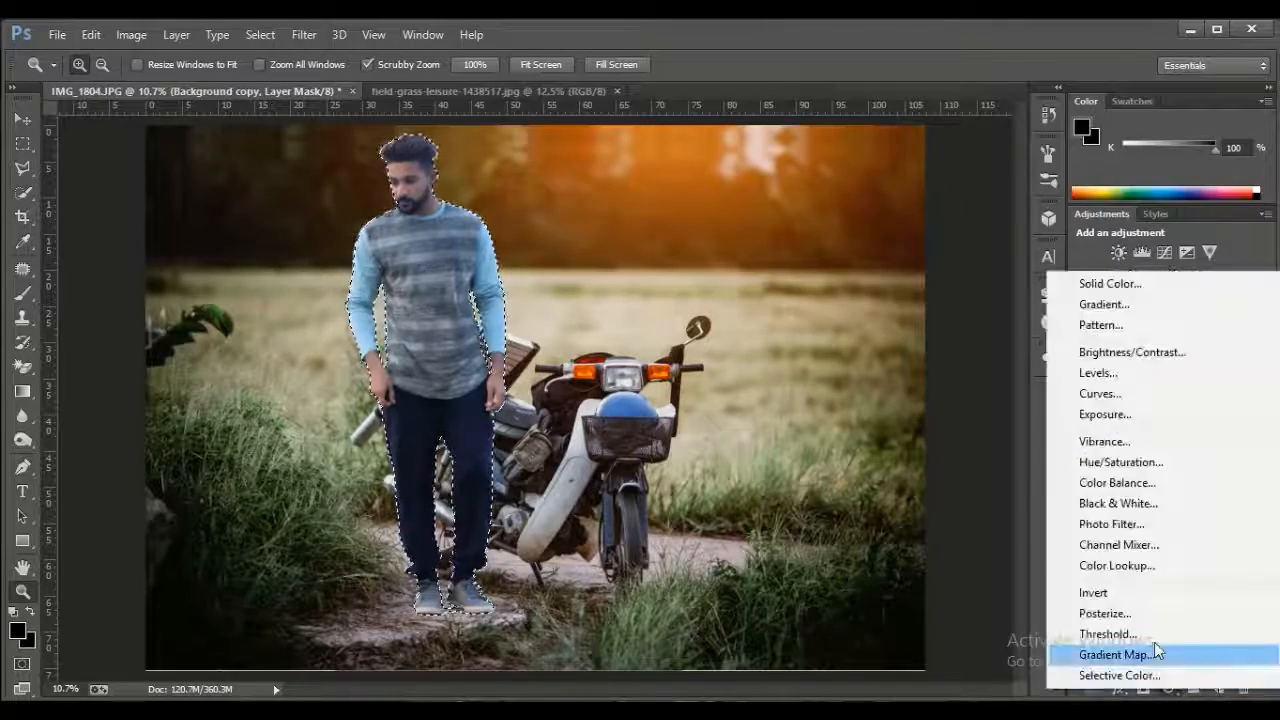
pyautogui.click(1104, 306)
# Step: Choose the Neutral Density preset for the gradient fill, shift the gradient downward over the man, and accept it
pyautogui.click(990, 272)
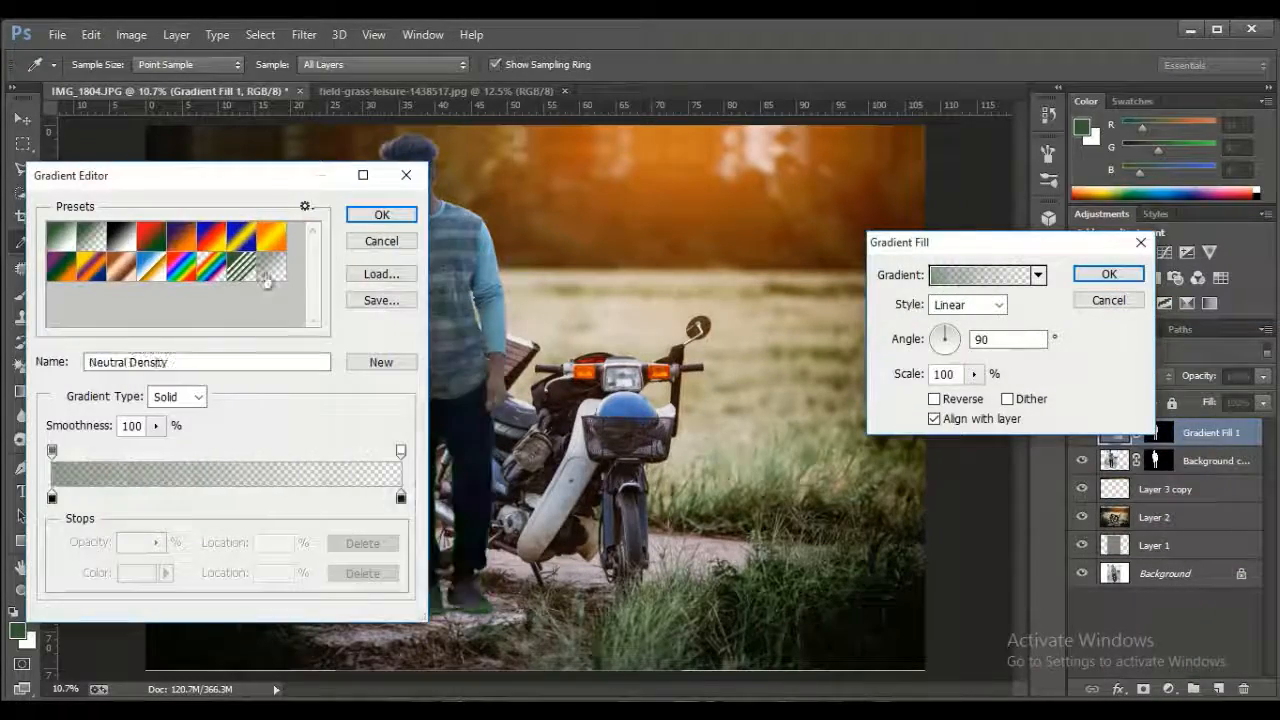
pyautogui.moveTo(253, 181); pyautogui.dragTo(973, 193)
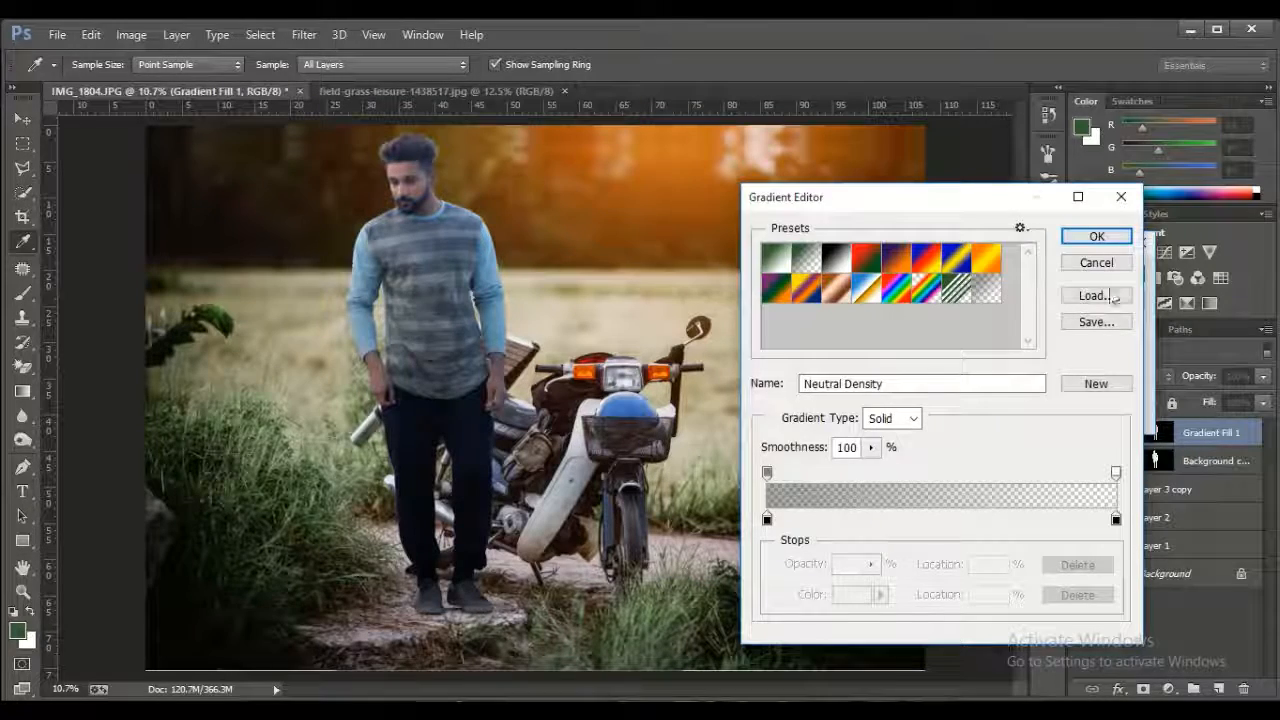
pyautogui.click(1098, 236)
pyautogui.moveTo(543, 212); pyautogui.dragTo(550, 578)
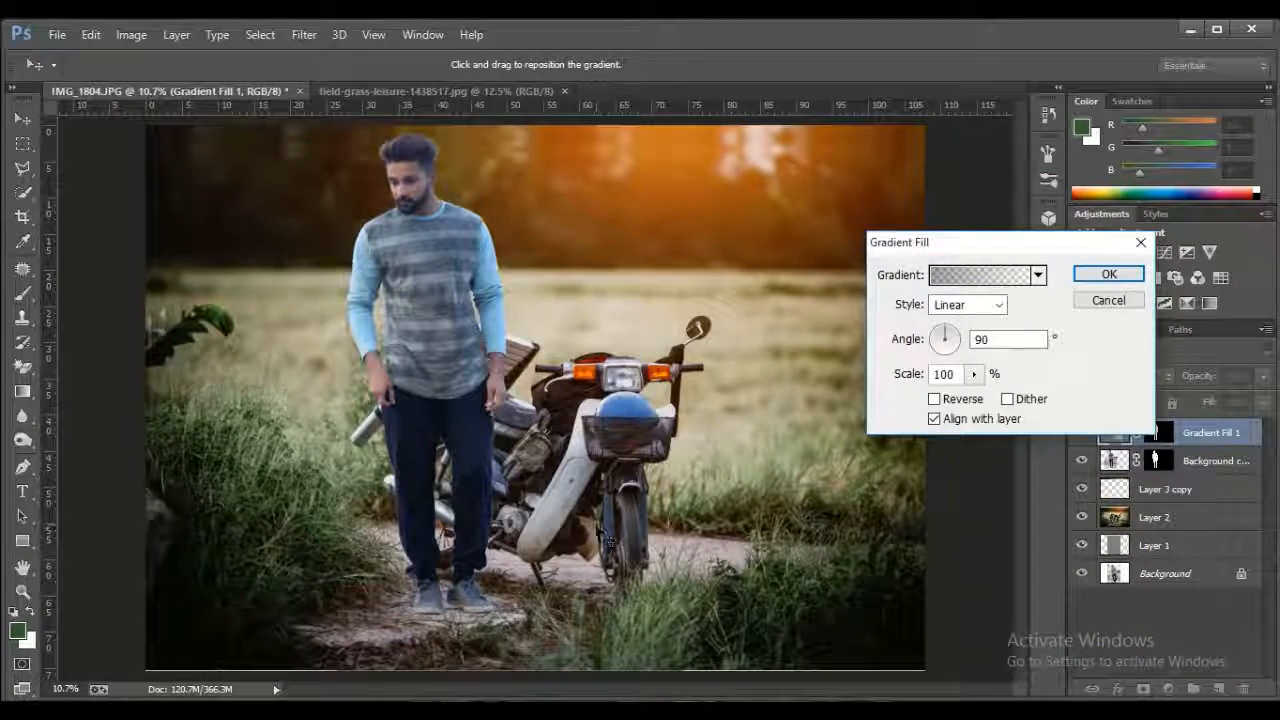
pyautogui.click(1110, 301)
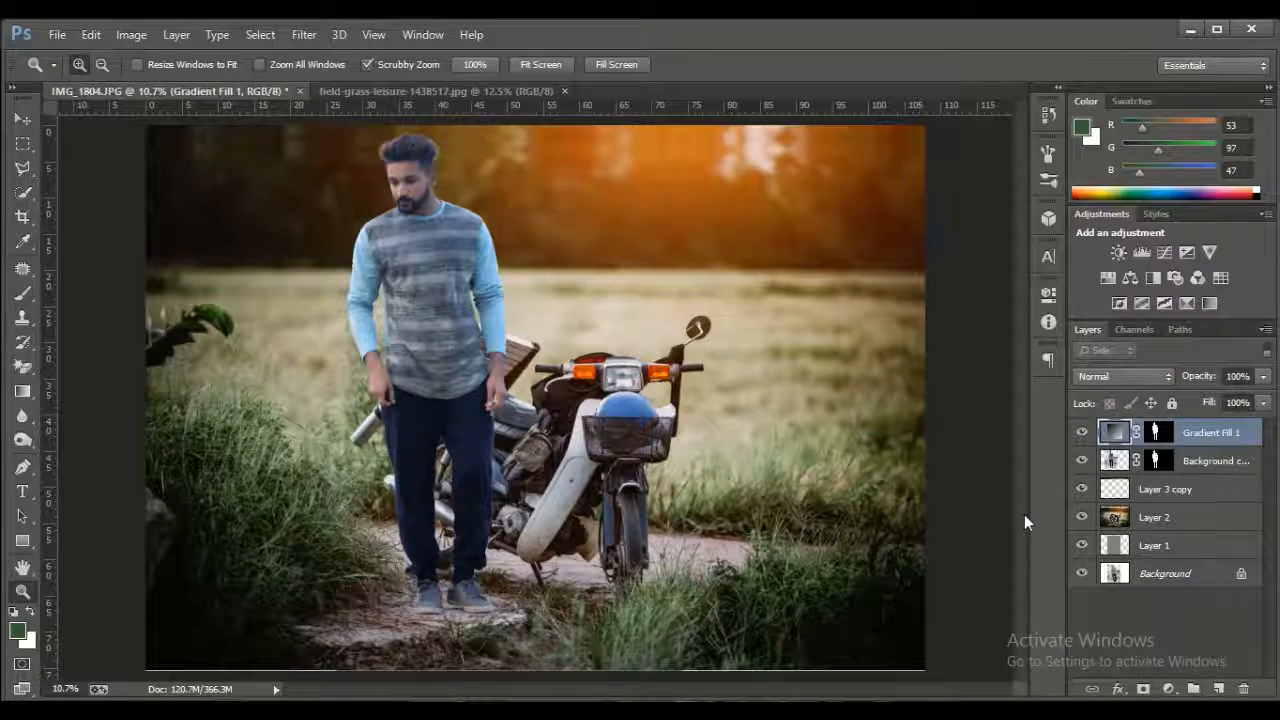
# Step: Add a new empty layer above the gradient fill and load the man's layer mask as a selection
pyautogui.click(1210, 690)
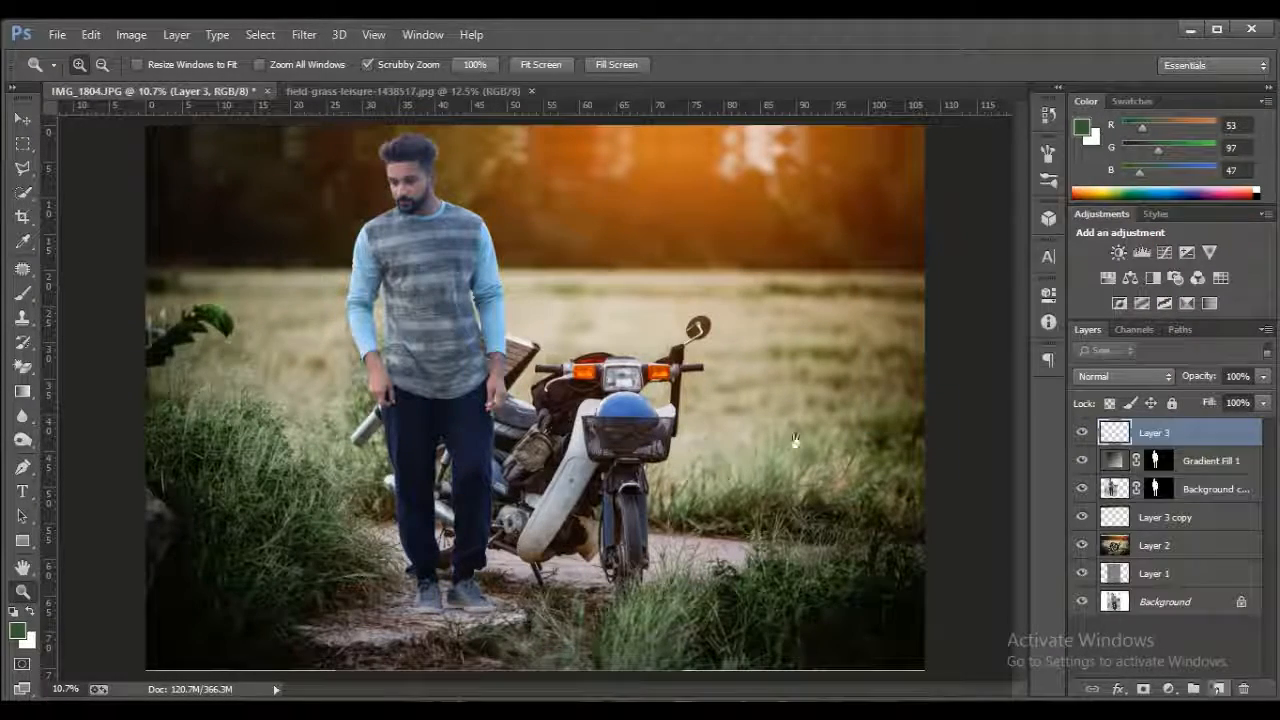
pyautogui.click(131, 34)
pyautogui.click(229, 303)
pyautogui.click(805, 235)
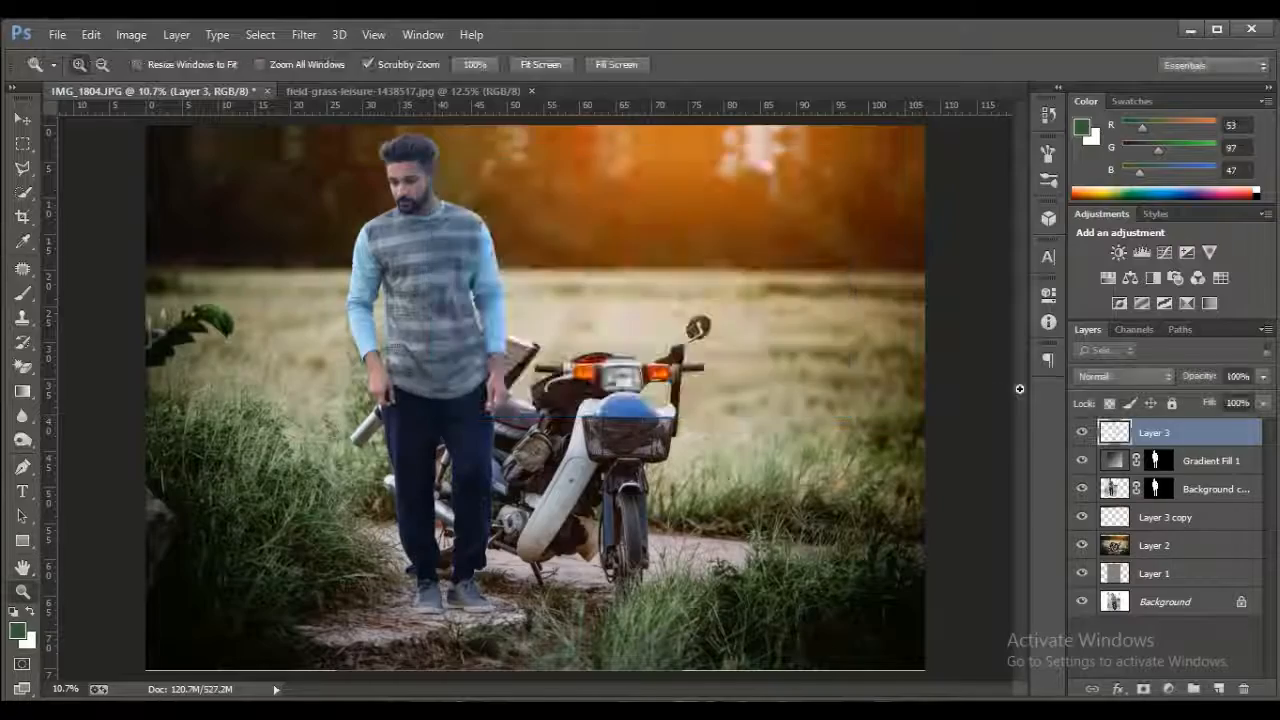
pyautogui.click(1208, 463)
pyautogui.rightClick(1159, 489)
pyautogui.click(1106, 568)
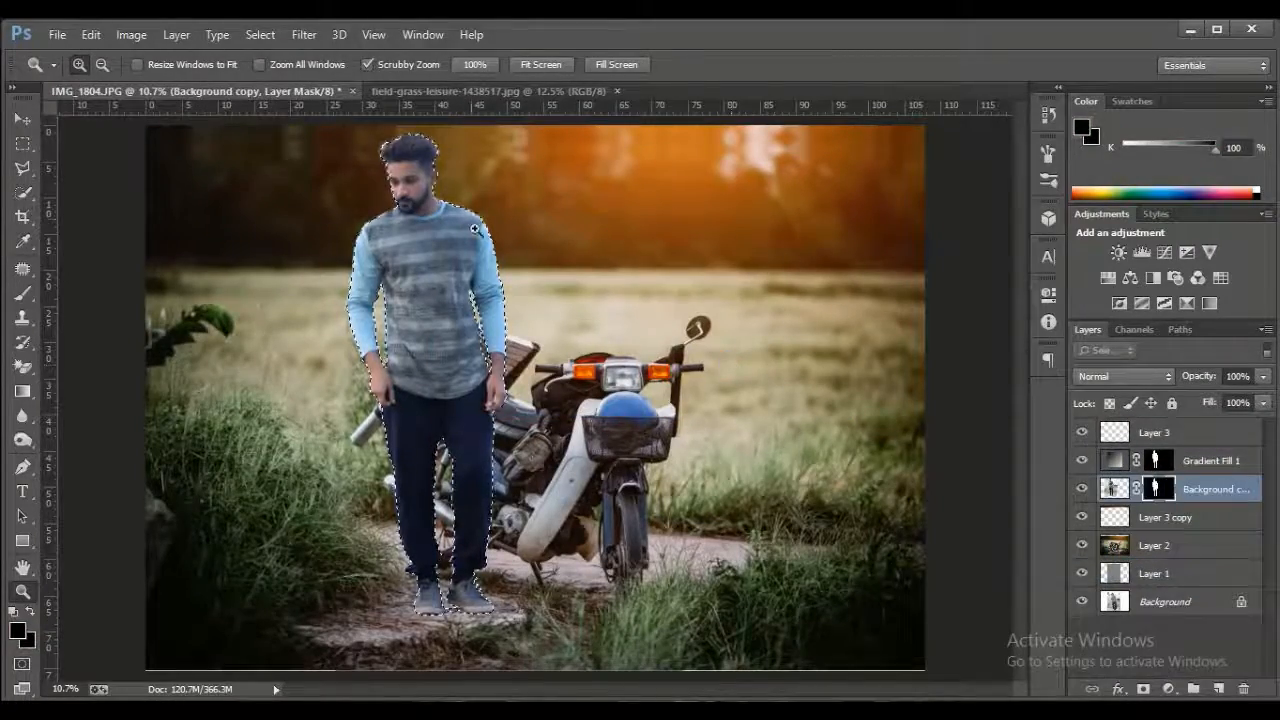
# Step: Paint orange light on Layer 3 along the man's sun-facing shoulder and sleeve with a soft 367 px brush at 30% opacity
pyautogui.moveTo(480, 200); pyautogui.dragTo(512, 322)
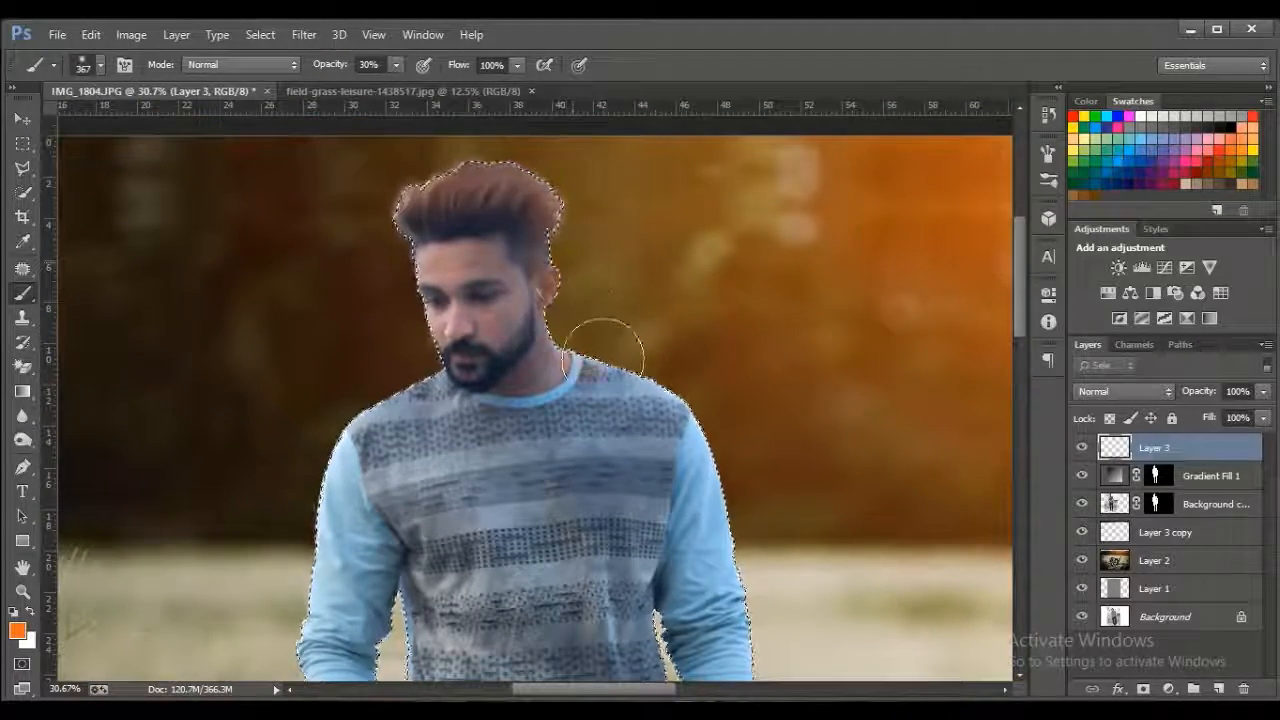
pyautogui.moveTo(603, 360)
pyautogui.mouseDown()
pyautogui.moveTo(680, 389)
pyautogui.moveTo(750, 512)
pyautogui.moveTo(653, 367)
pyautogui.moveTo(575, 317)
pyautogui.moveTo(737, 469)
pyautogui.mouseUp()
pyautogui.scroll(-10, 771, 634)
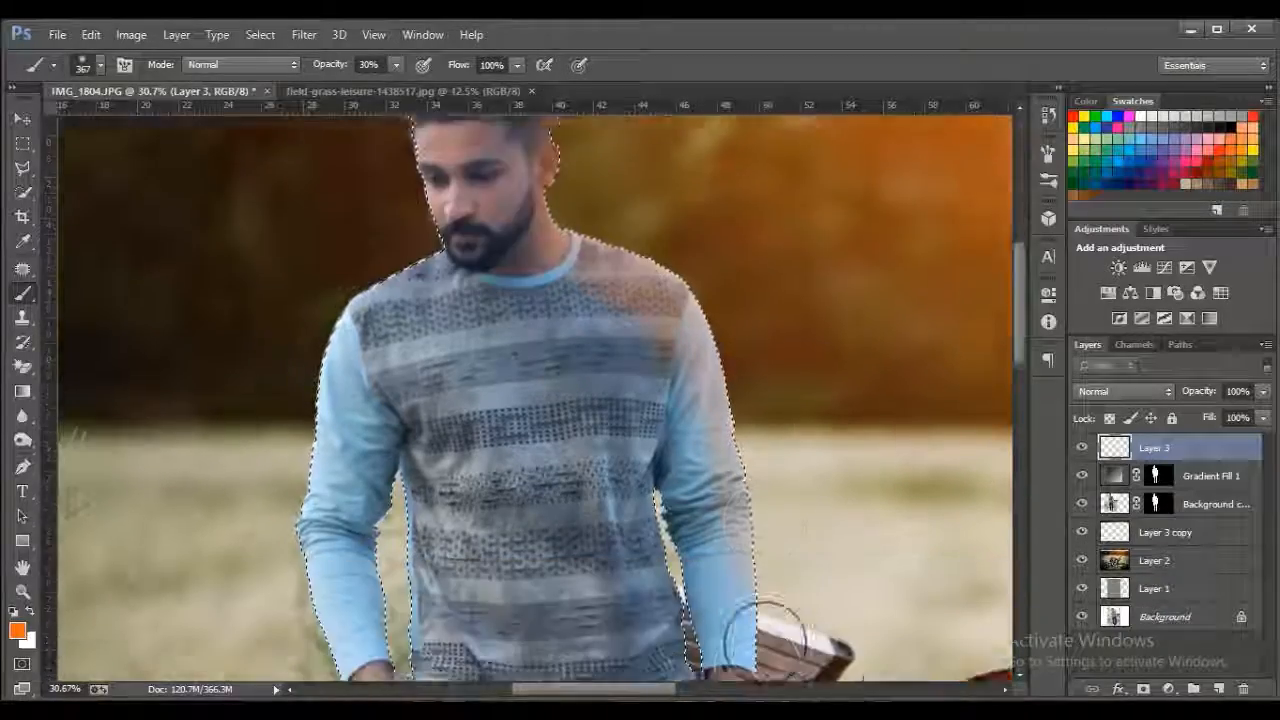
pyautogui.scroll(-2, 701, 304)
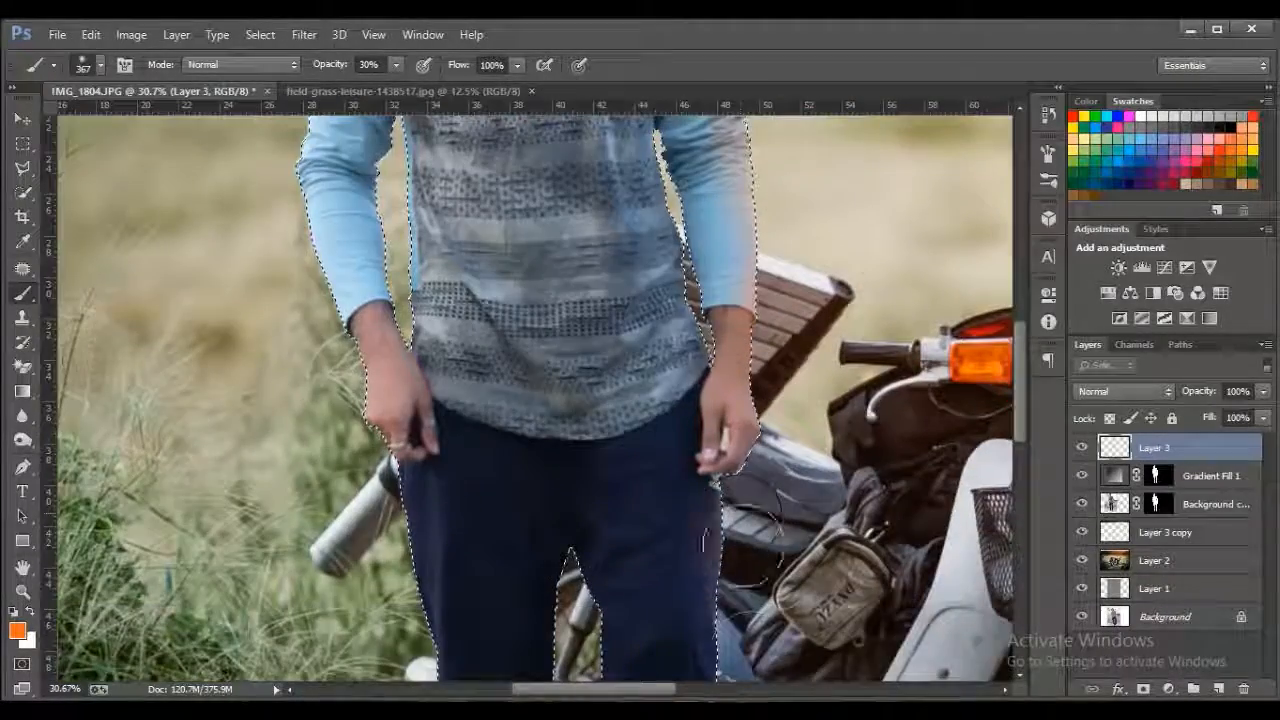
pyautogui.scroll(8, 701, 304)
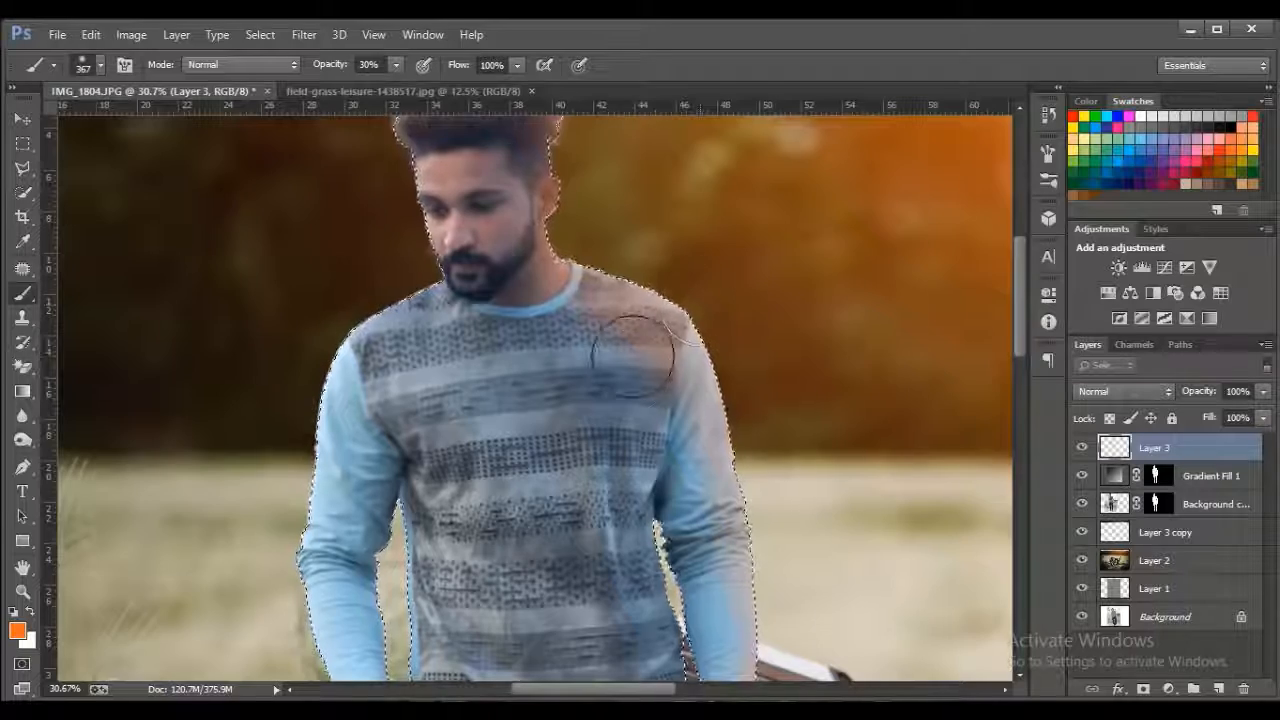
# Step: Add fainter orange light to the sun-facing side of the chest at 17% brush opacity and clear the selection
pyautogui.press('1')
pyautogui.press('7')
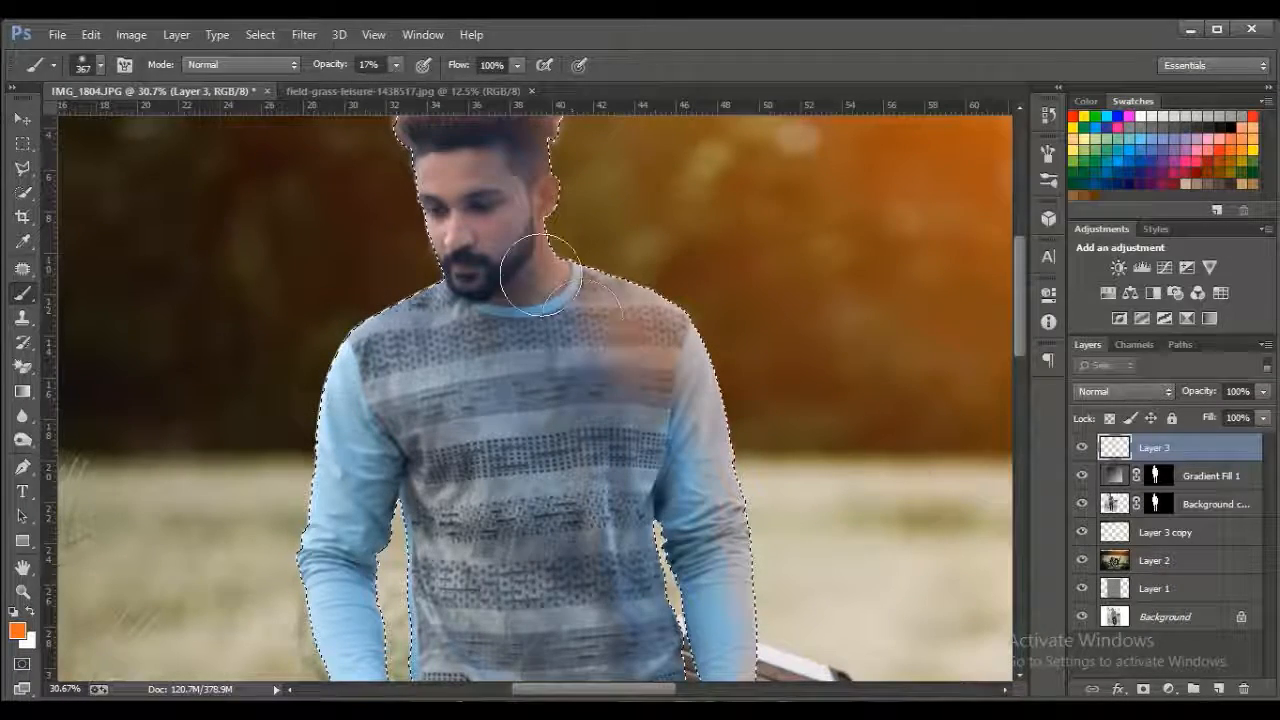
pyautogui.click(24, 143)
pyautogui.rightClick(506, 310)
pyautogui.click(545, 318)
# Step: Try the Lighten blend mode on Layer 3 and check it with the whole image in view
pyautogui.click(1108, 391)
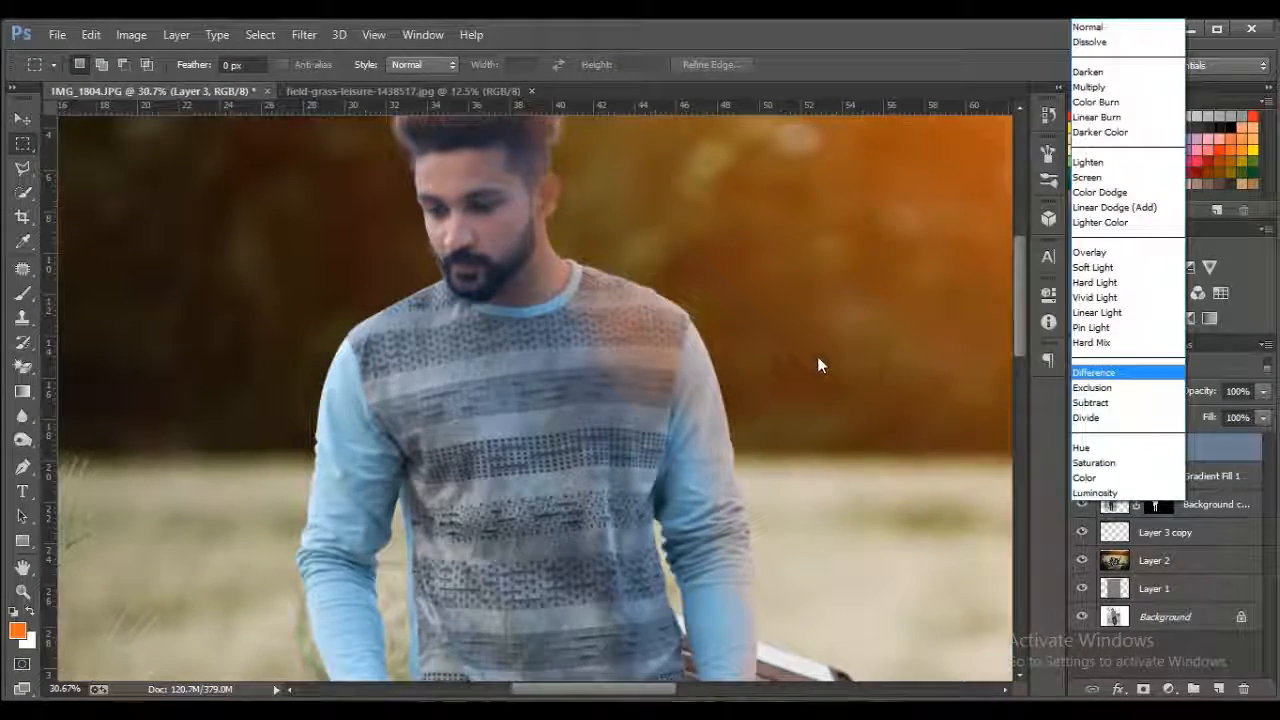
pyautogui.click(1128, 43)
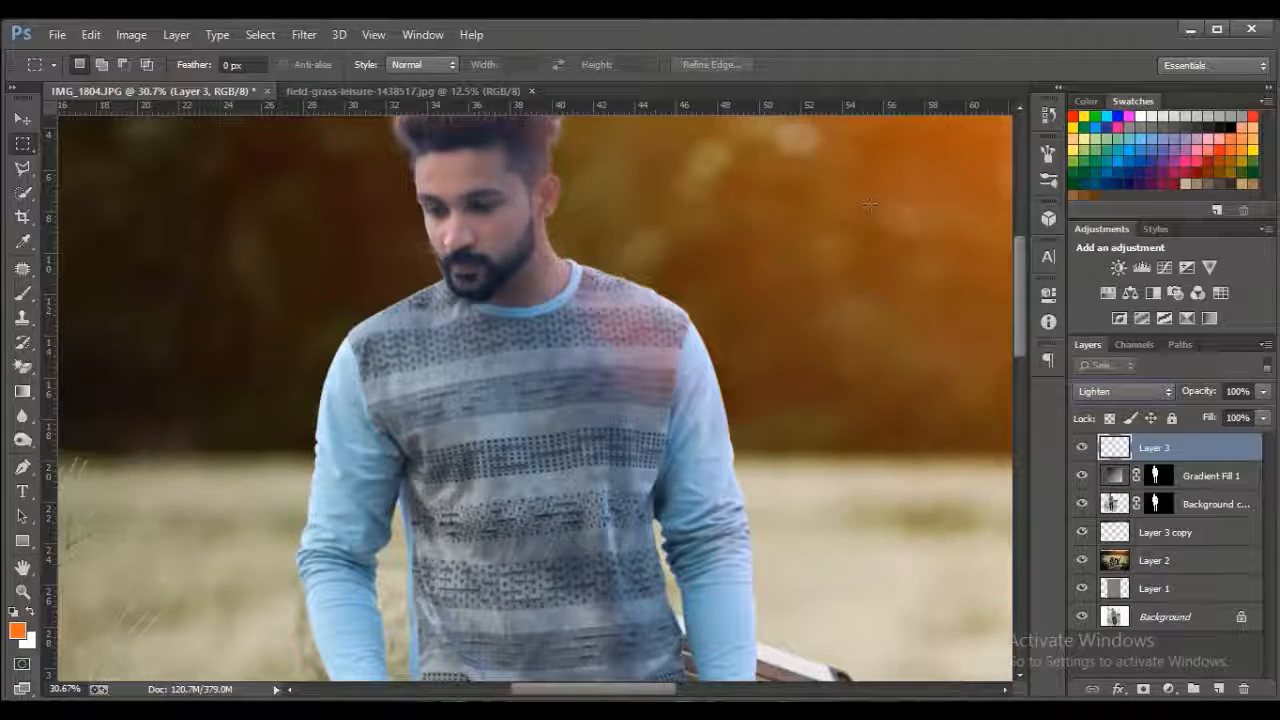
pyautogui.click(24, 590)
pyautogui.click(541, 64)
# Step: Step through the blend modes on Layer 3 to compare their effect on the orange light
pyautogui.click(1124, 391)
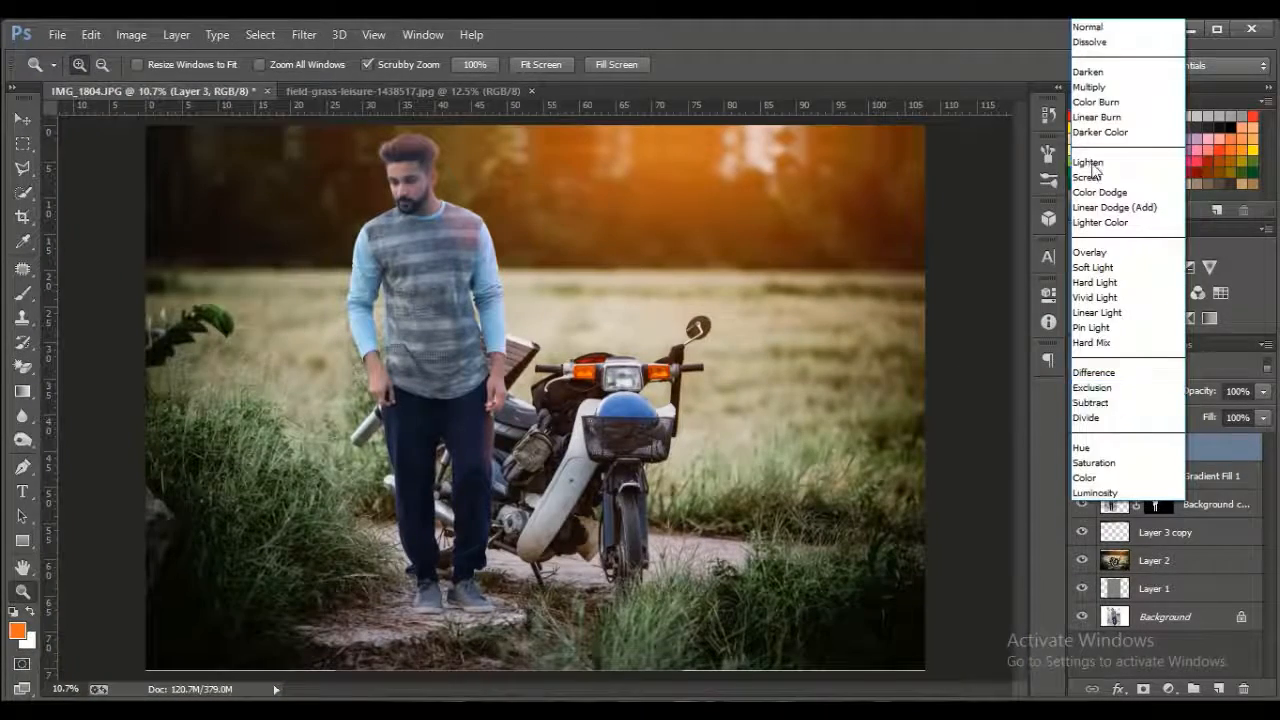
pyautogui.click(1100, 63)
pyautogui.press('Down')
pyautogui.press('Down')
pyautogui.press('Down')
pyautogui.press('Down')
pyautogui.press('Down')
pyautogui.press('Down')
pyautogui.press('Down')
pyautogui.press('Down')
pyautogui.press('Down')
pyautogui.press('Down')
pyautogui.press('Down')
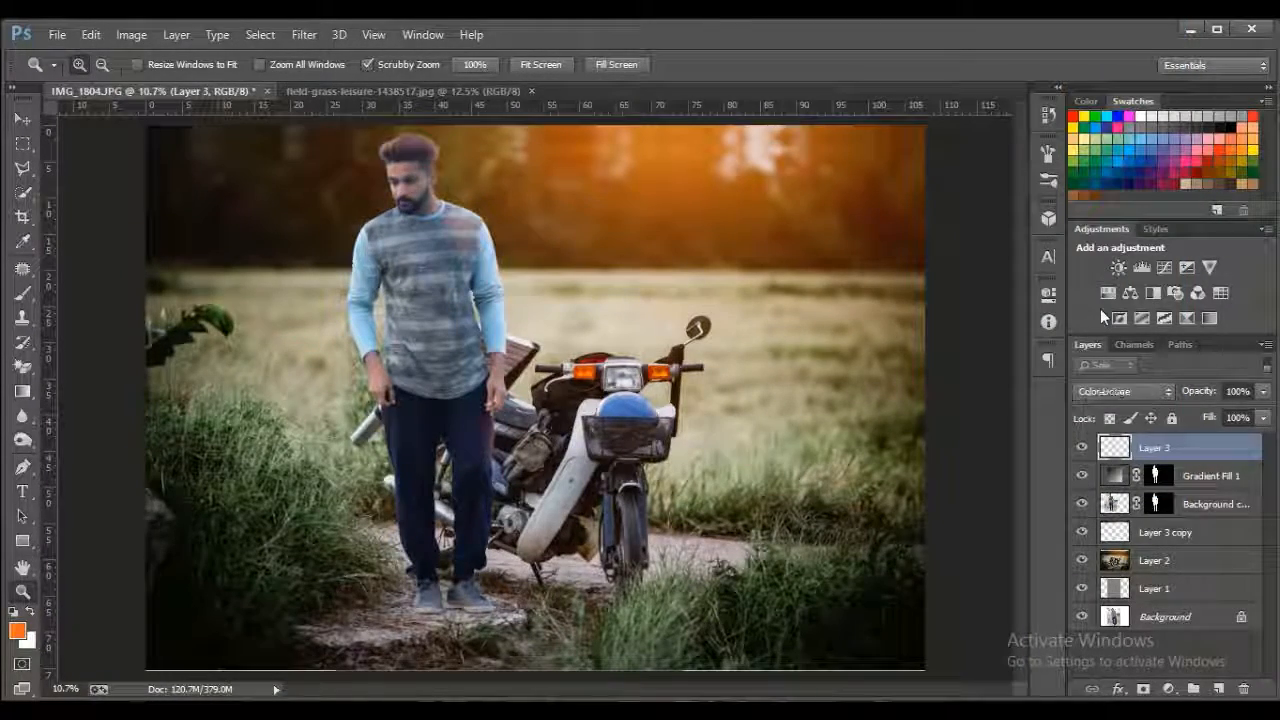
pyautogui.press('Down')
pyautogui.press('Down')
pyautogui.press('Down')
pyautogui.press('Down')
pyautogui.press('Down')
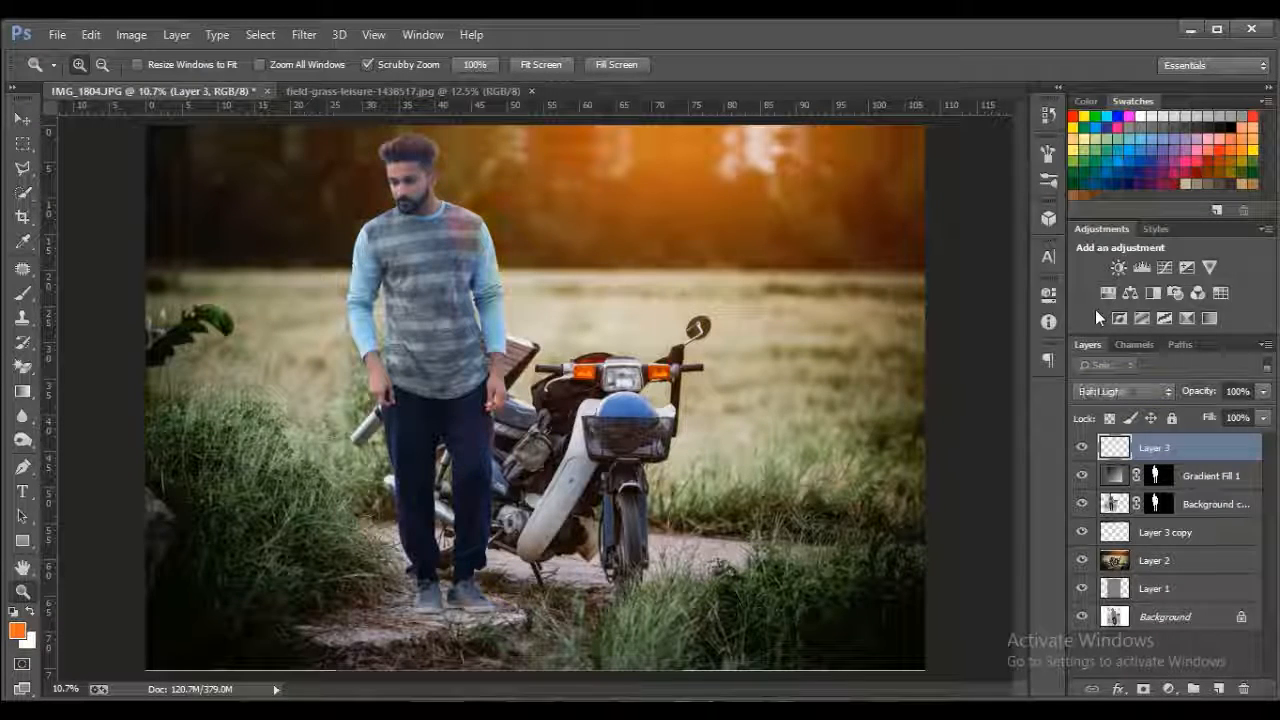
pyautogui.press('Down')
pyautogui.press('Down')
pyautogui.press('Down')
pyautogui.press('Down')
pyautogui.press('Down')
pyautogui.press('Down')
pyautogui.press('Down')
pyautogui.press('Down')
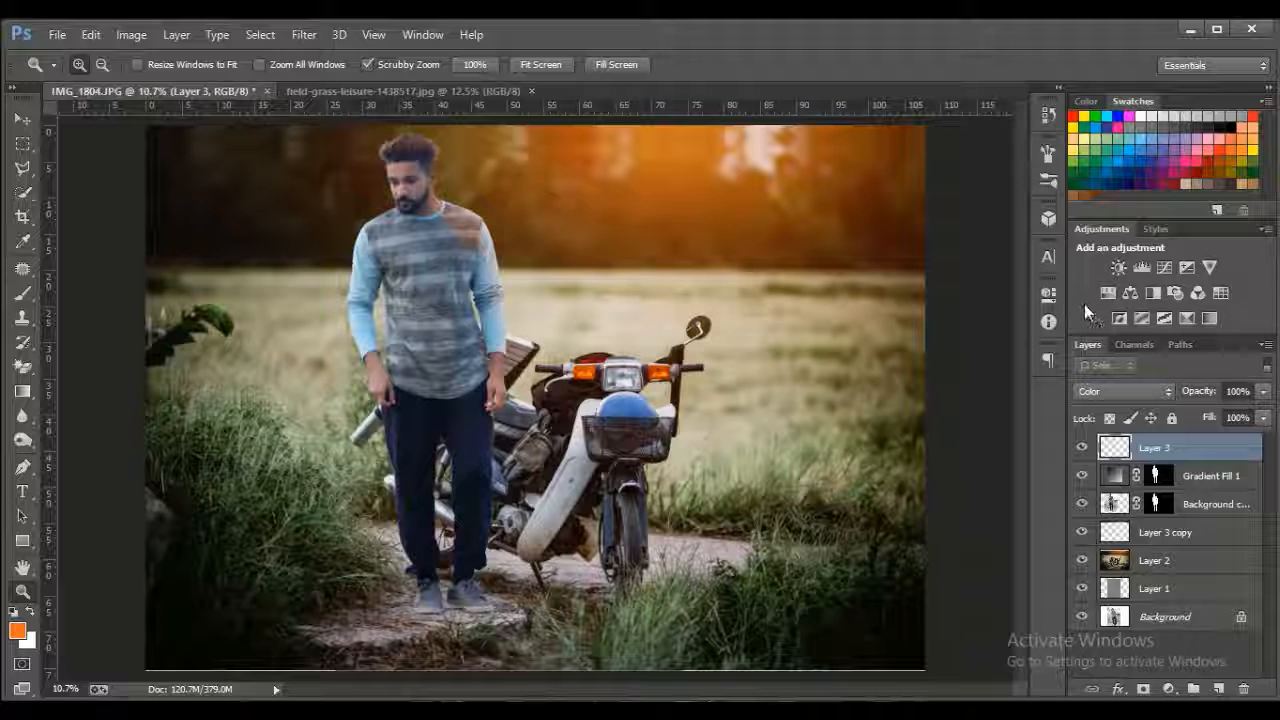
pyautogui.press('Down')
pyautogui.press('Up')
pyautogui.press('Up')
pyautogui.press('Up')
pyautogui.press('Up')
pyautogui.press('Up')
pyautogui.press('Up')
pyautogui.press('Up')
pyautogui.press('Up')
pyautogui.press('Up')
pyautogui.press('Up')
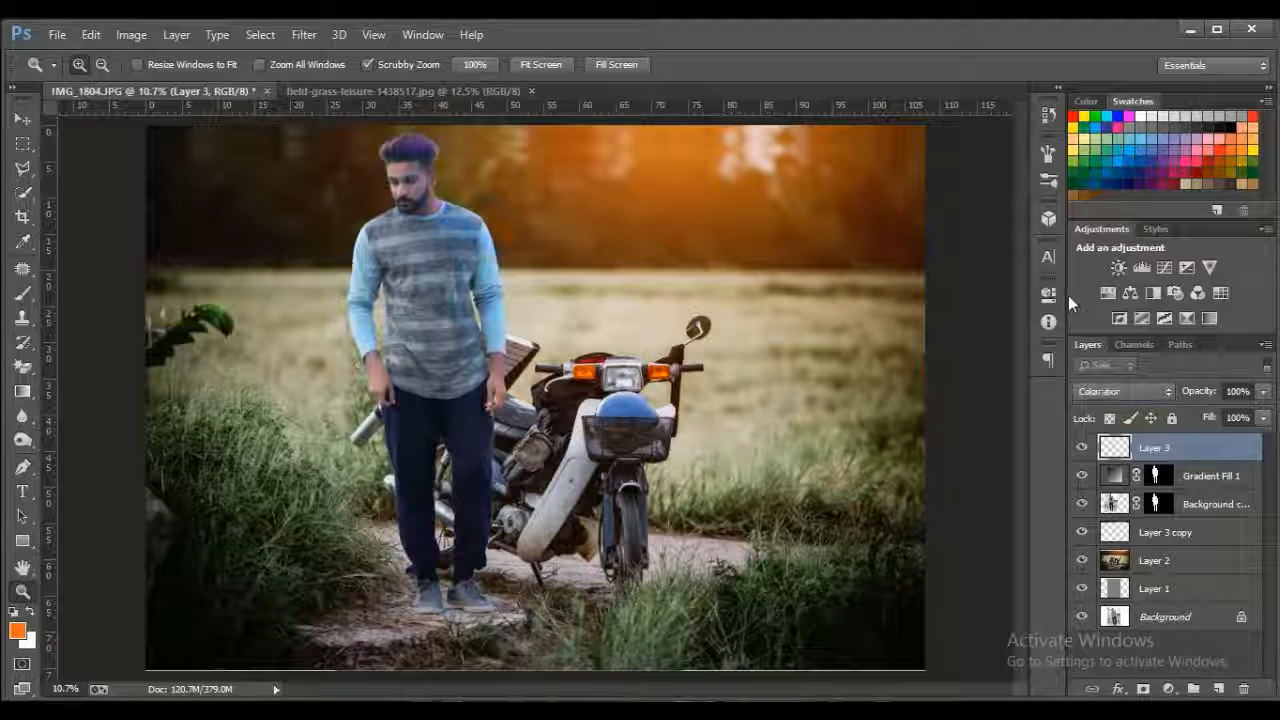
pyautogui.press('Up')
pyautogui.press('Up')
pyautogui.press('Up')
pyautogui.press('Up')
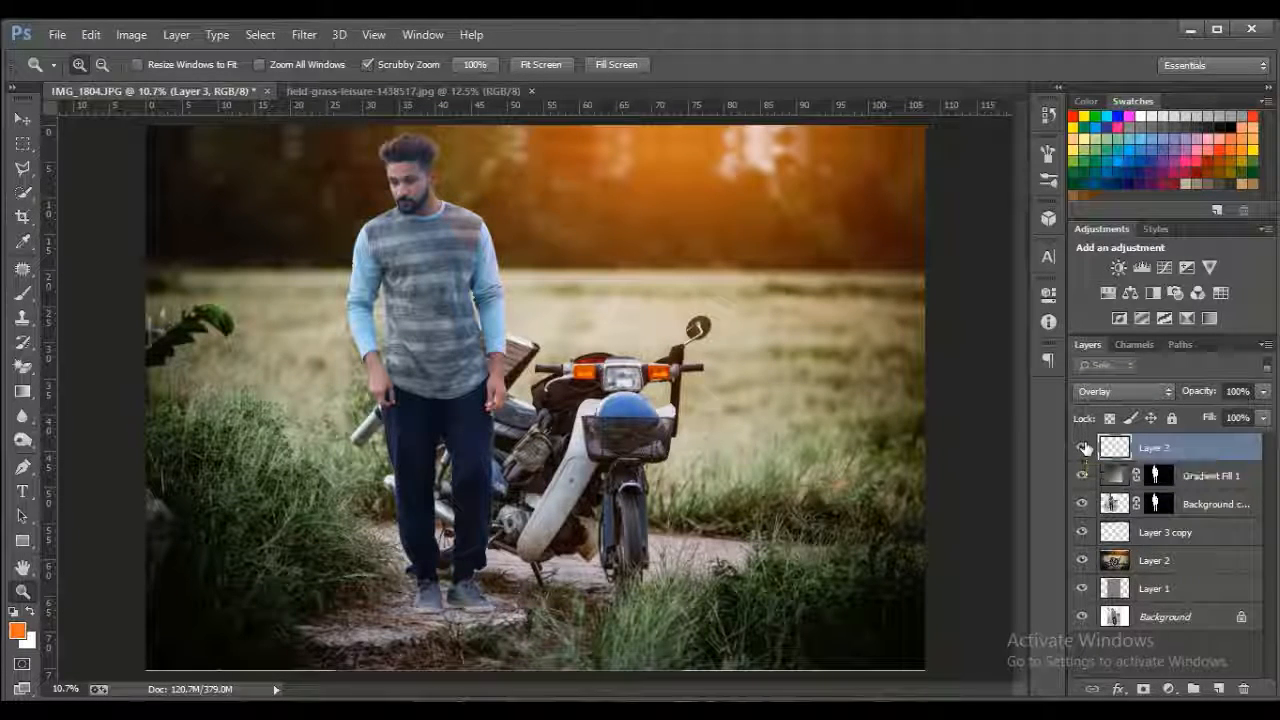
# Step: Set the blend mode of Layer 3 to Color and add a layer mask to it
pyautogui.click(1109, 391)
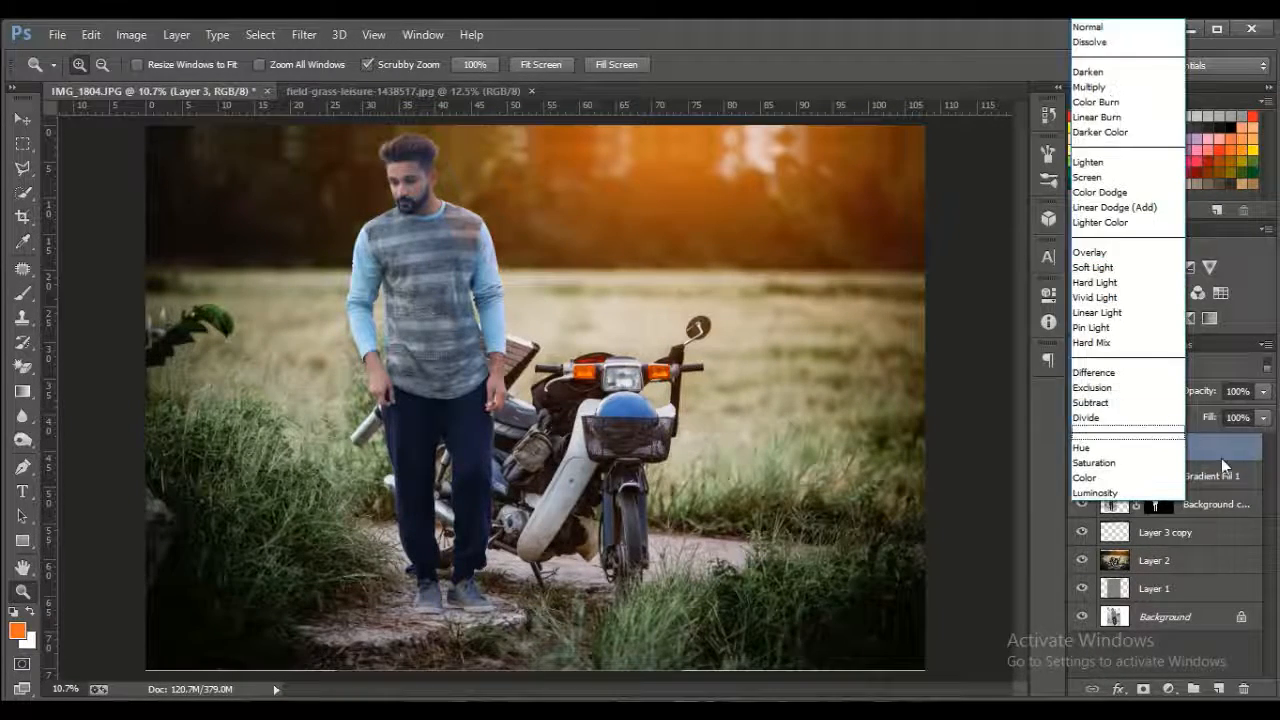
pyautogui.click(1100, 474)
pyautogui.moveTo(456, 270)
pyautogui.mouseDown()
pyautogui.moveTo(514, 308)
pyautogui.moveTo(585, 300)
pyautogui.mouseUp()
pyautogui.moveTo(430, 178); pyautogui.dragTo(434, 427)
pyautogui.click(22, 294)
pyautogui.click(1086, 101)
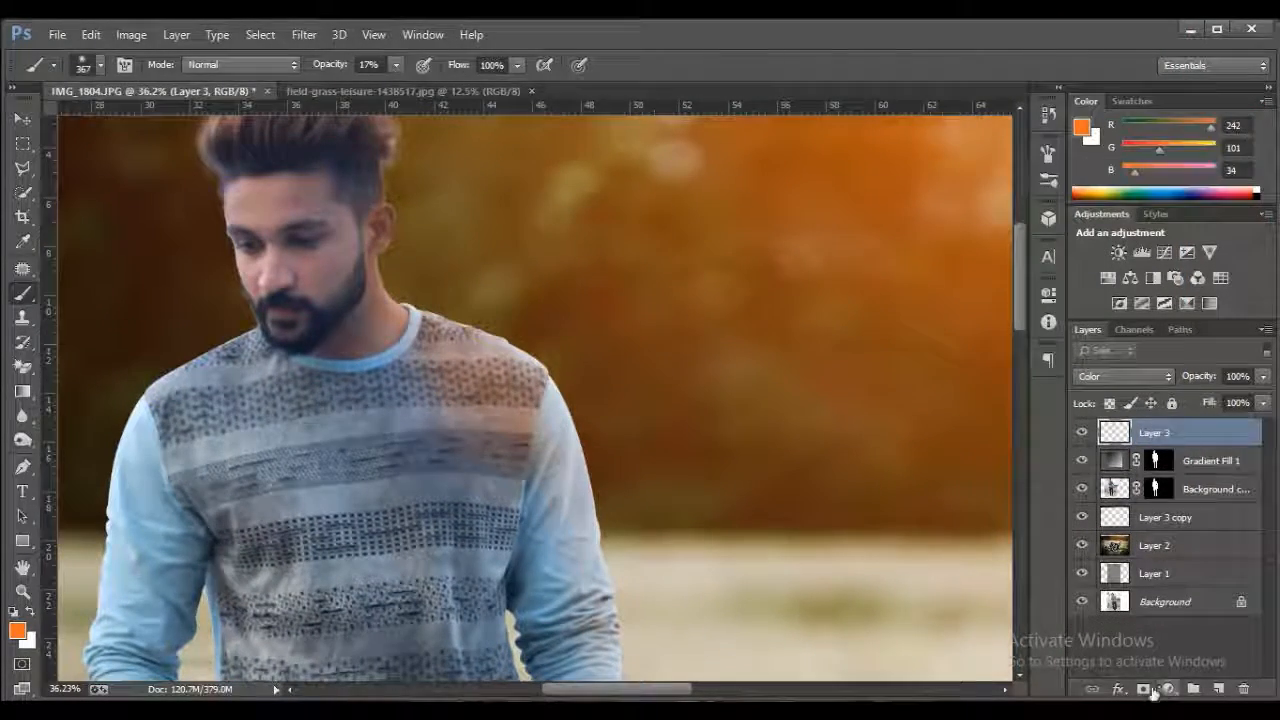
pyautogui.click(1144, 689)
# Step: Soften the orange tint on the man's chest, sleeve and face by painting black on Layer 3's mask at 17% opacity
pyautogui.press('x')
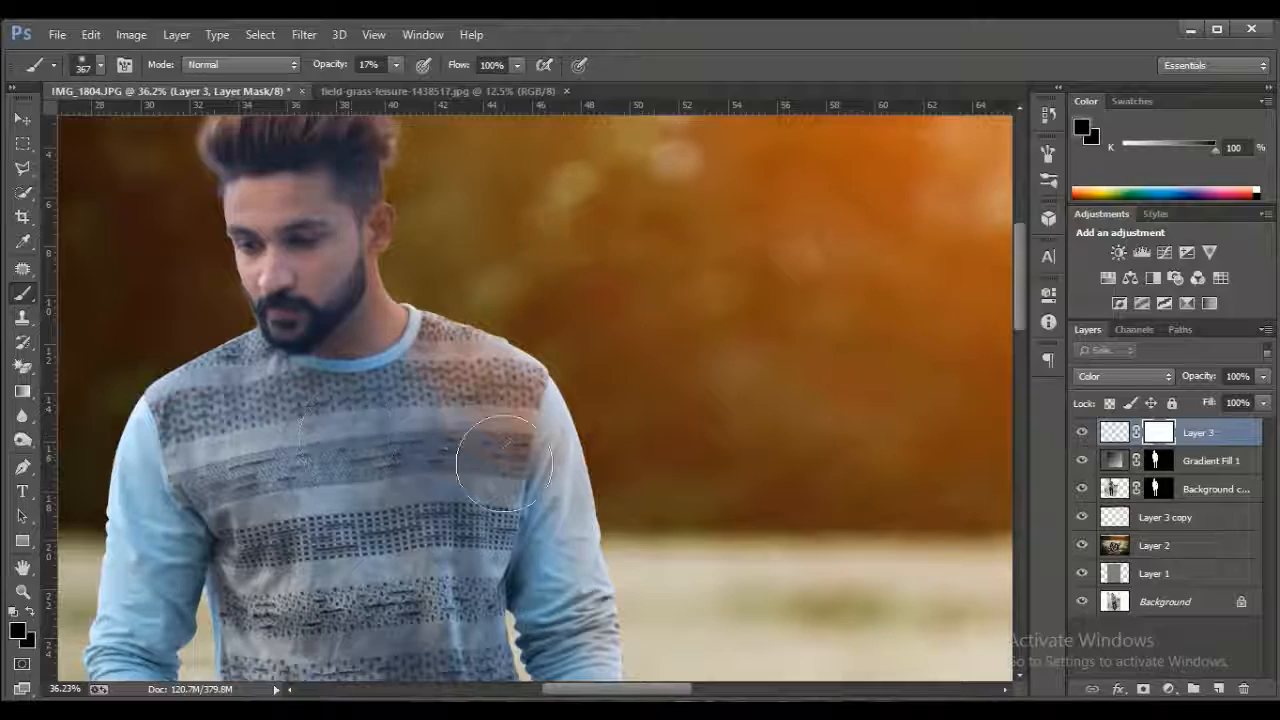
pyautogui.scroll(-5, 495, 378)
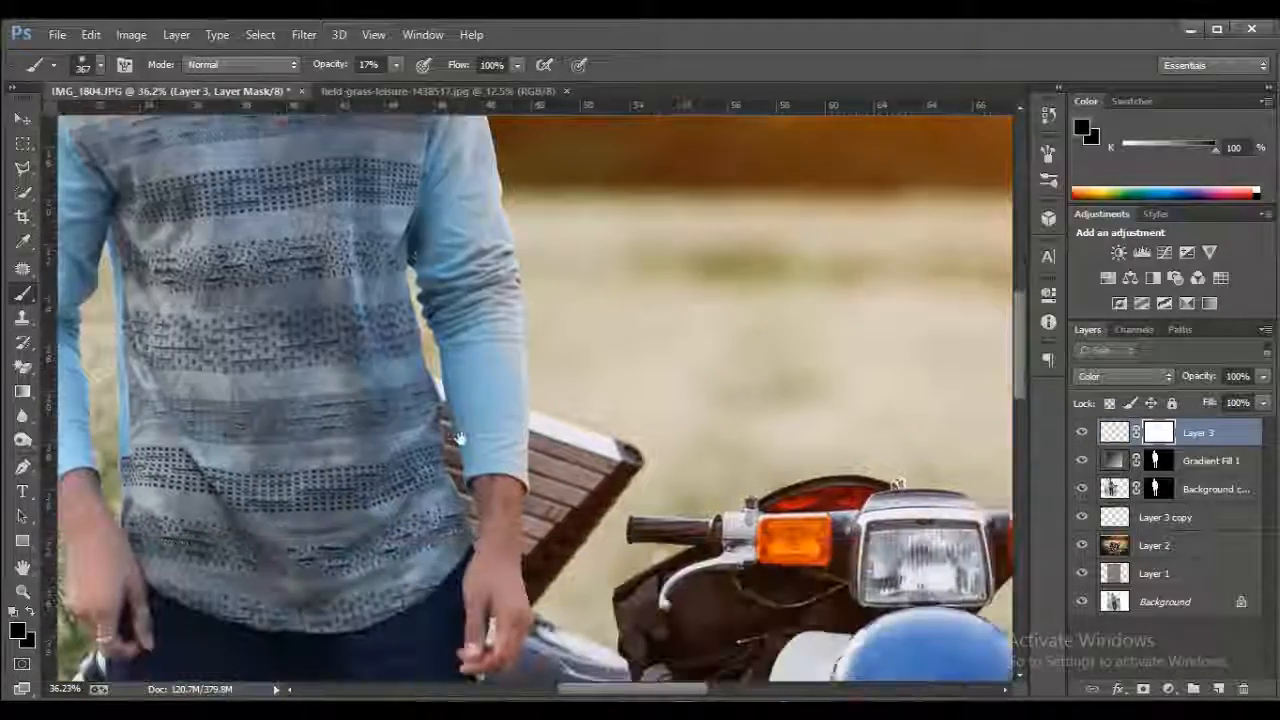
pyautogui.scroll(2, 391, 286)
pyautogui.scroll(6, 485, 385)
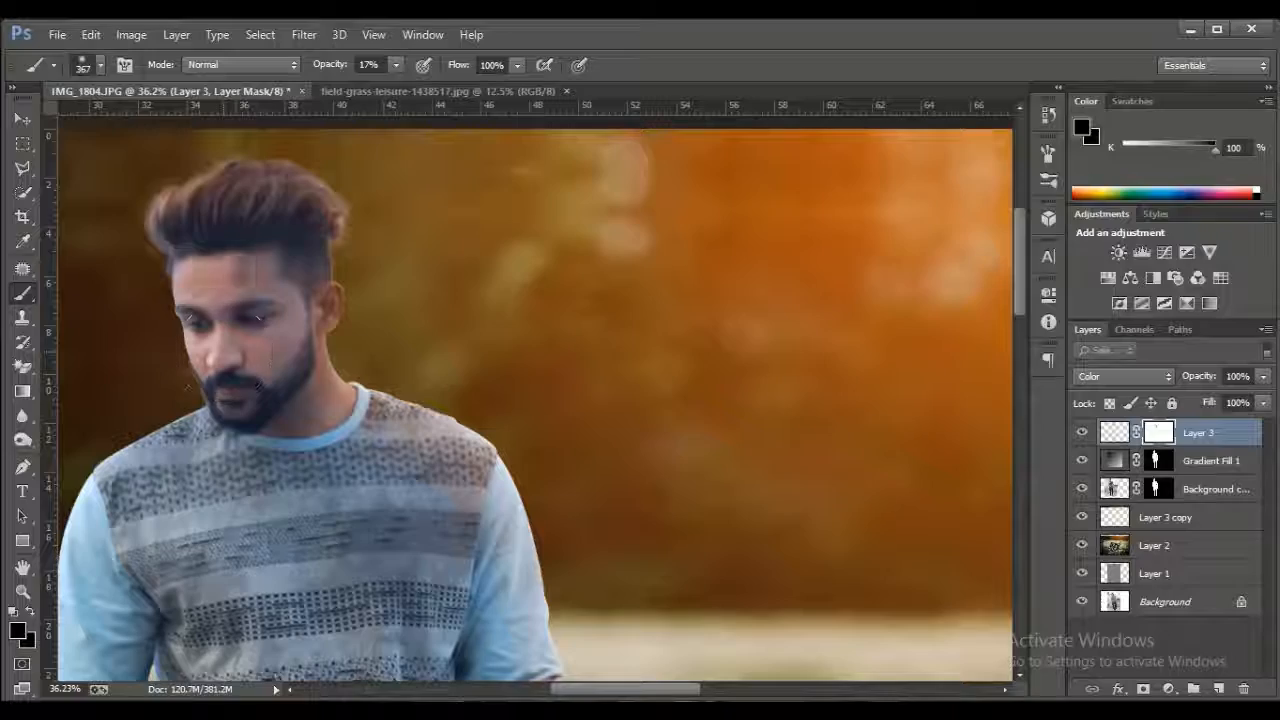
pyautogui.moveTo(184, 224); pyautogui.dragTo(189, 194)
pyautogui.moveTo(210, 323); pyautogui.dragTo(307, 372)
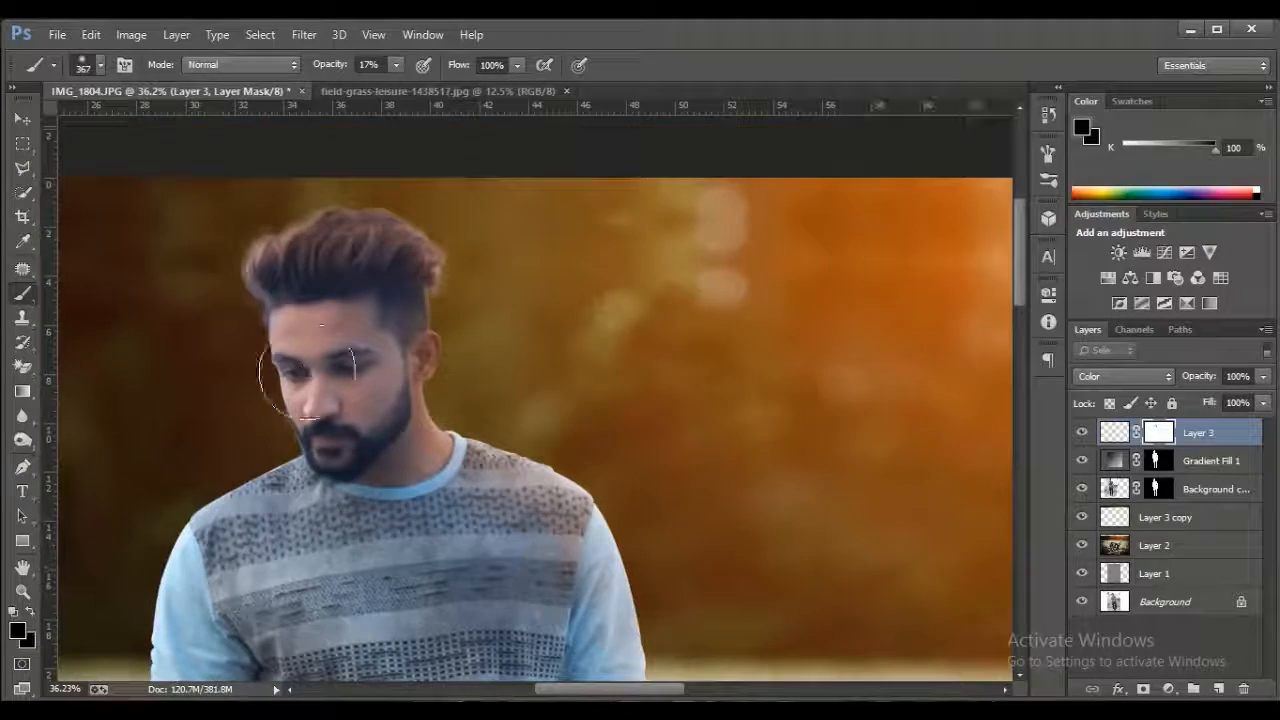
pyautogui.click(22, 591)
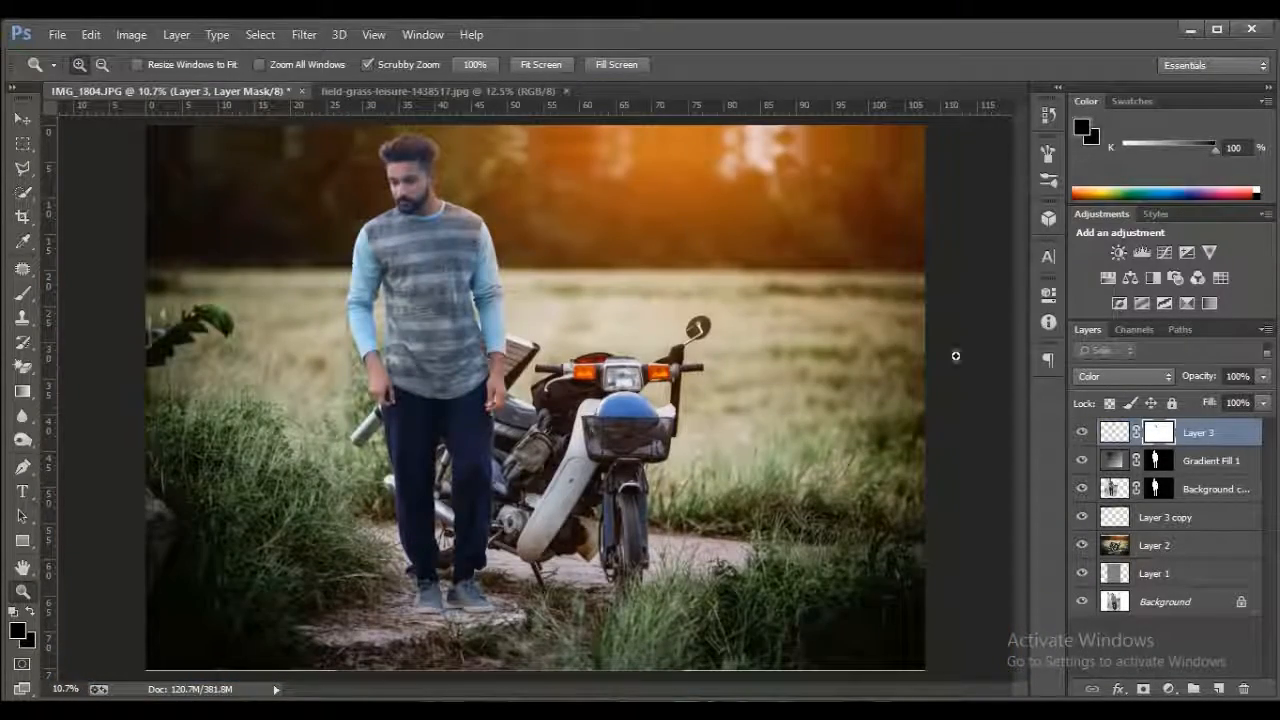
# Step: Trace a pen path around the pale gap between the thumb and fingers beside the motorcycle and convert it to a selection
pyautogui.click(1116, 434)
pyautogui.moveTo(497, 396); pyautogui.dragTo(625, 403)
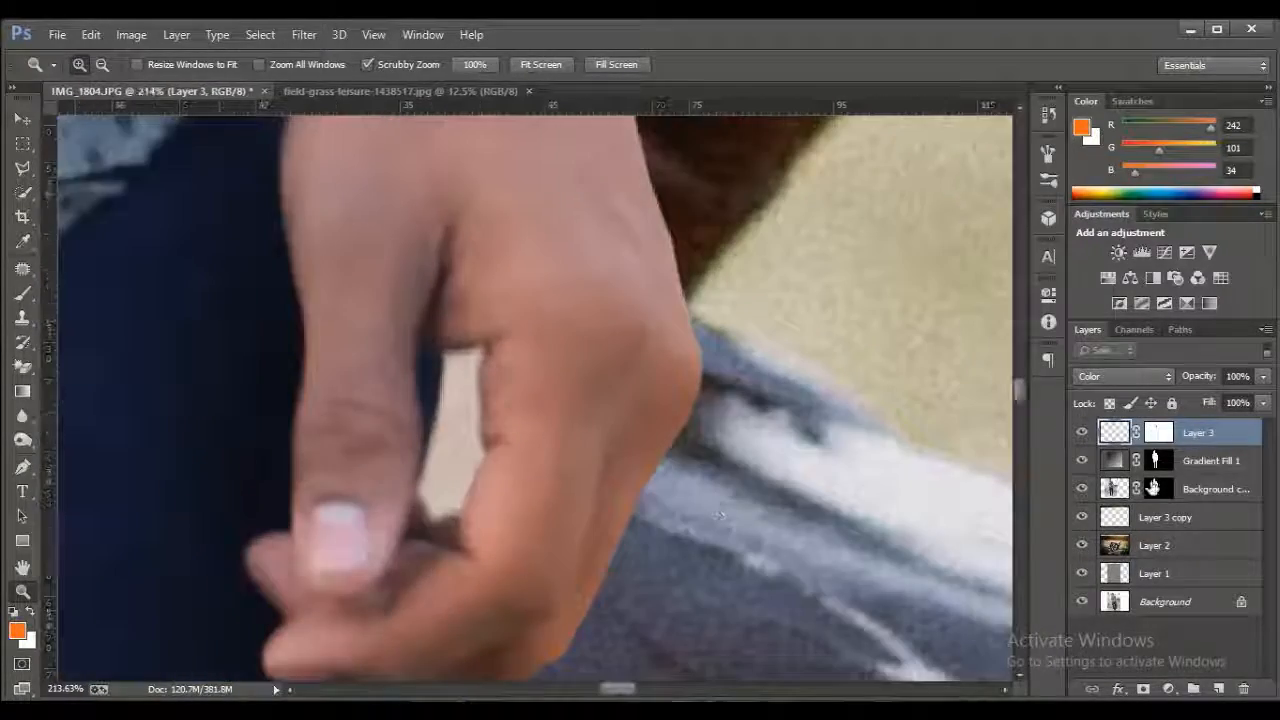
pyautogui.click(1152, 489)
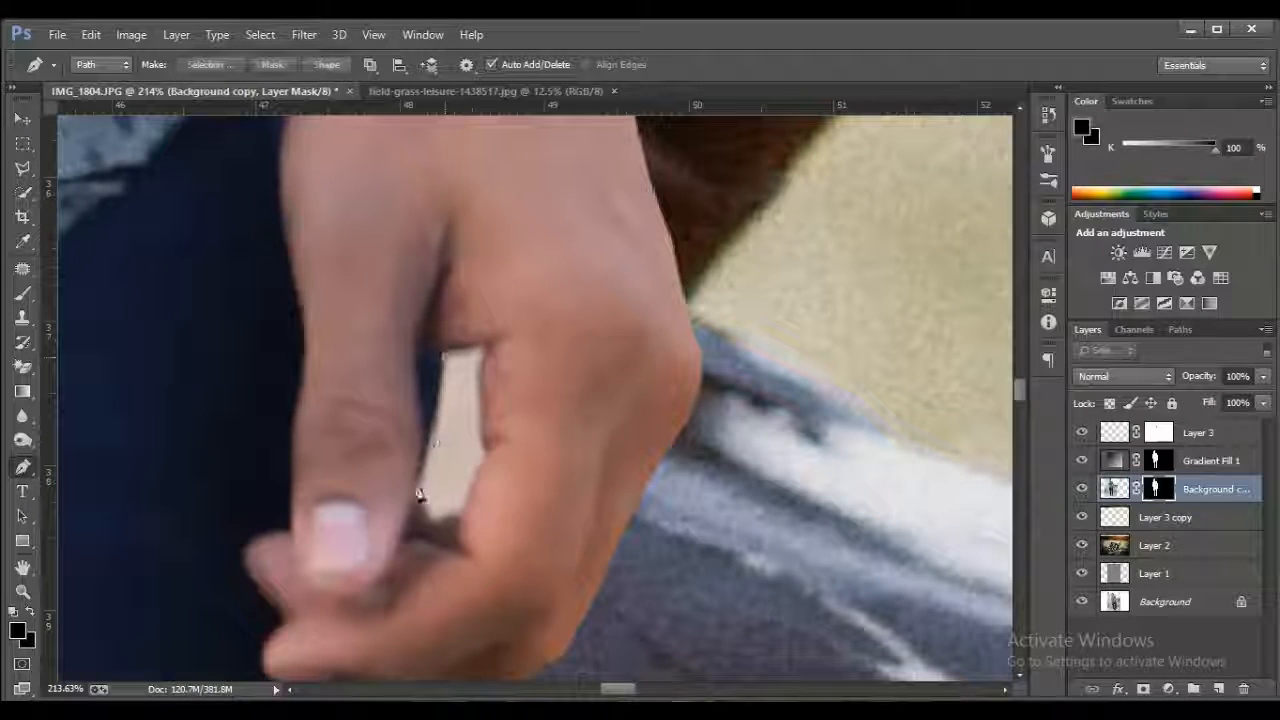
pyautogui.click(446, 354)
pyautogui.rightClick(457, 357)
pyautogui.click(514, 334)
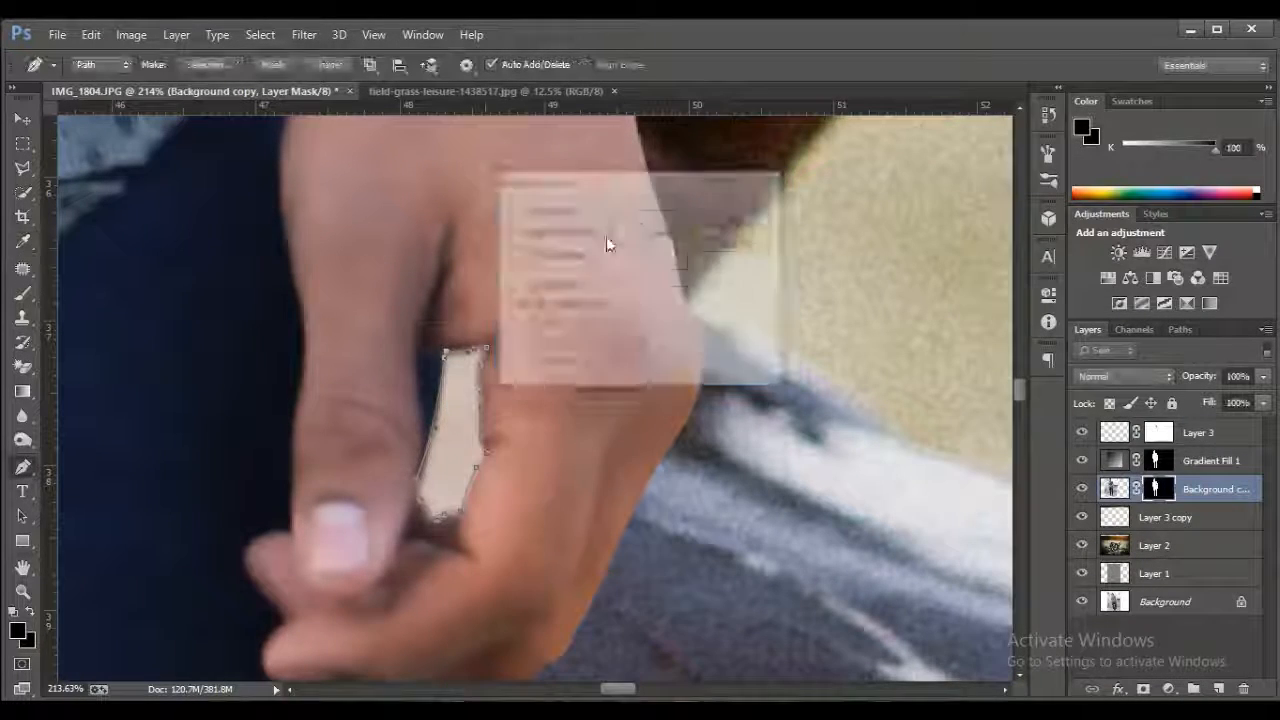
pyautogui.press('Return')
# Step: Clear the selected finger gap on the Background copy's layer mask and deselect it
pyautogui.press('Delete')
pyautogui.click(22, 143)
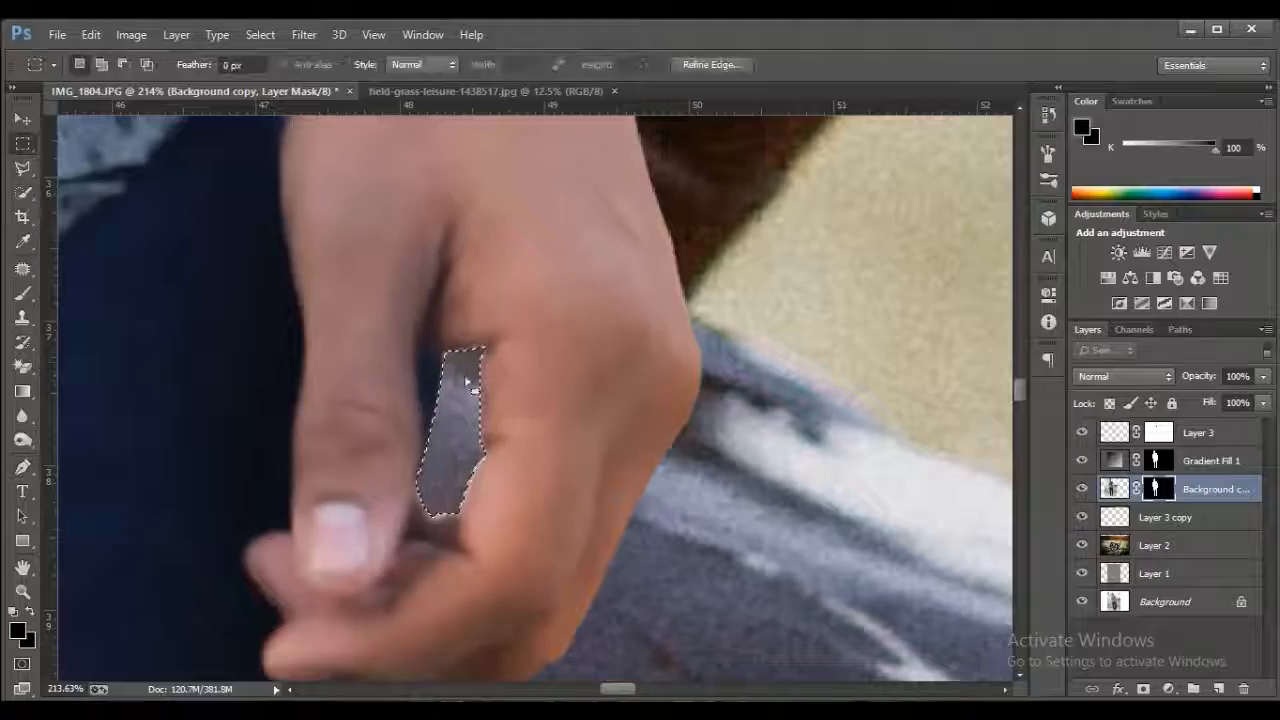
pyautogui.rightClick(449, 382)
pyautogui.click(482, 312)
# Step: Inspect the man's other hand and sleeve edges for leftover background, ending with the whole image in view
pyautogui.moveTo(329, 354); pyautogui.dragTo(585, 325)
pyautogui.moveTo(300, 440); pyautogui.dragTo(466, 523)
pyautogui.moveTo(480, 250); pyautogui.dragTo(508, 394)
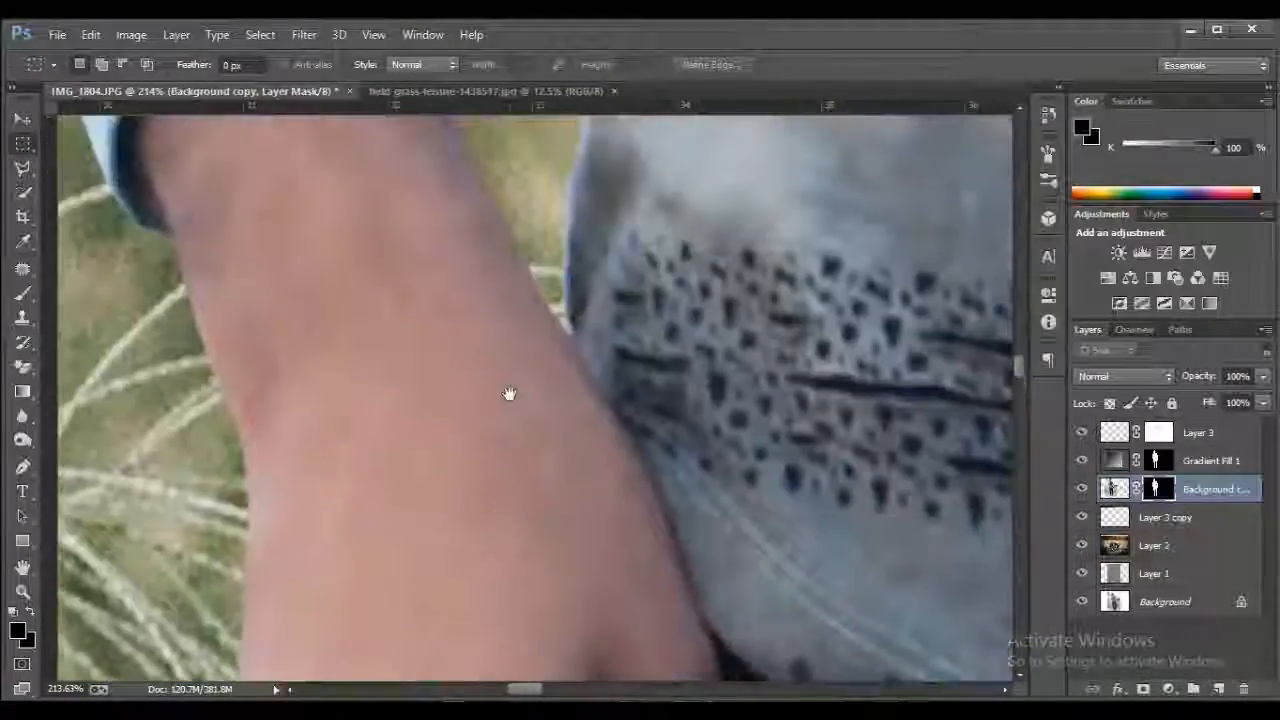
pyautogui.scroll(-10, 515, 375)
pyautogui.press('z')
pyautogui.click(540, 64)
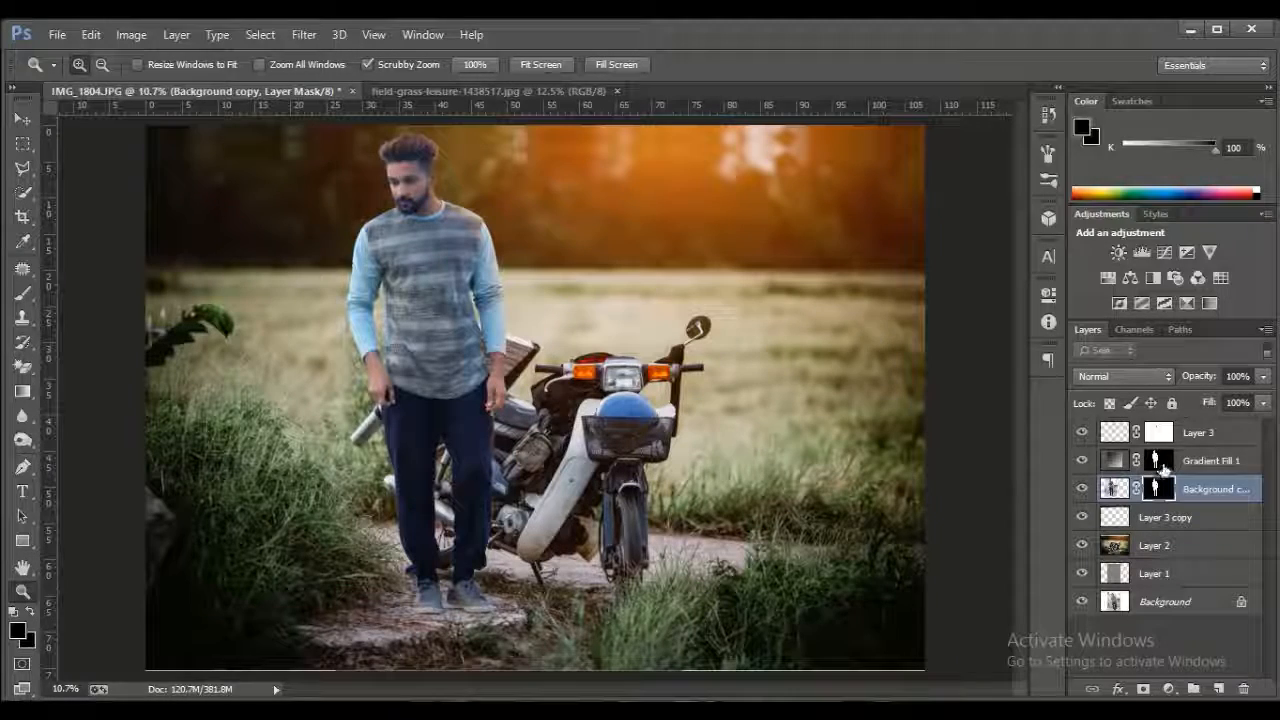
# Step: Select Layer 3's image and enlarge the soft brush to 2237 px
pyautogui.click(1212, 434)
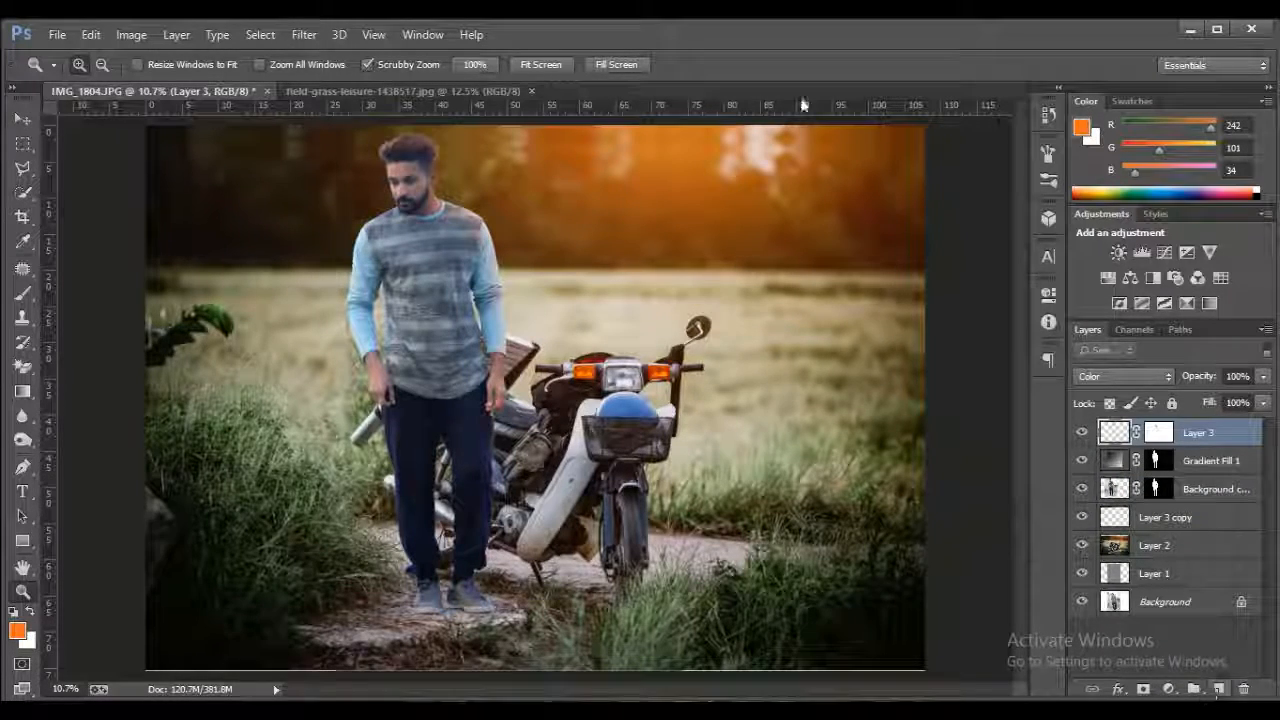
pyautogui.click(20, 298)
pyautogui.rightClick(386, 278)
pyautogui.moveTo(560, 279); pyautogui.dragTo(581, 279)
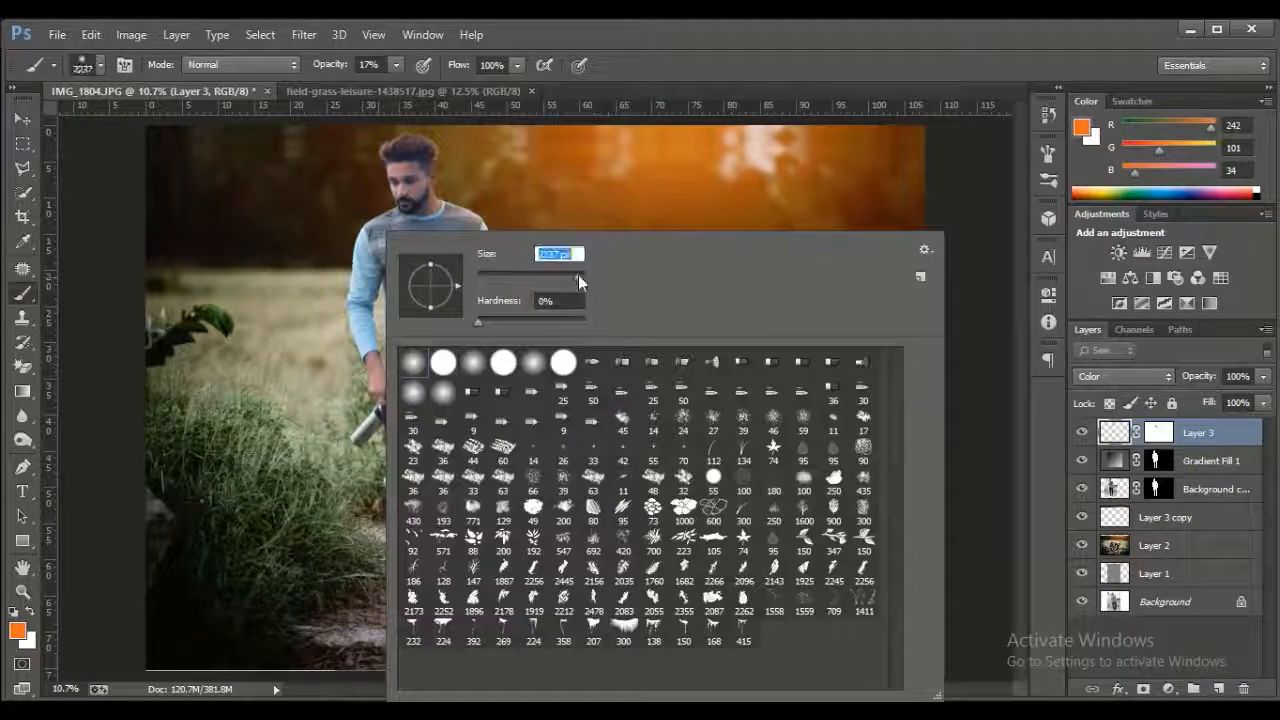
# Step: Add a new empty layer directly above Layer 2 and delete Layer 3 copy
pyautogui.click(1203, 544)
pyautogui.click(1168, 689)
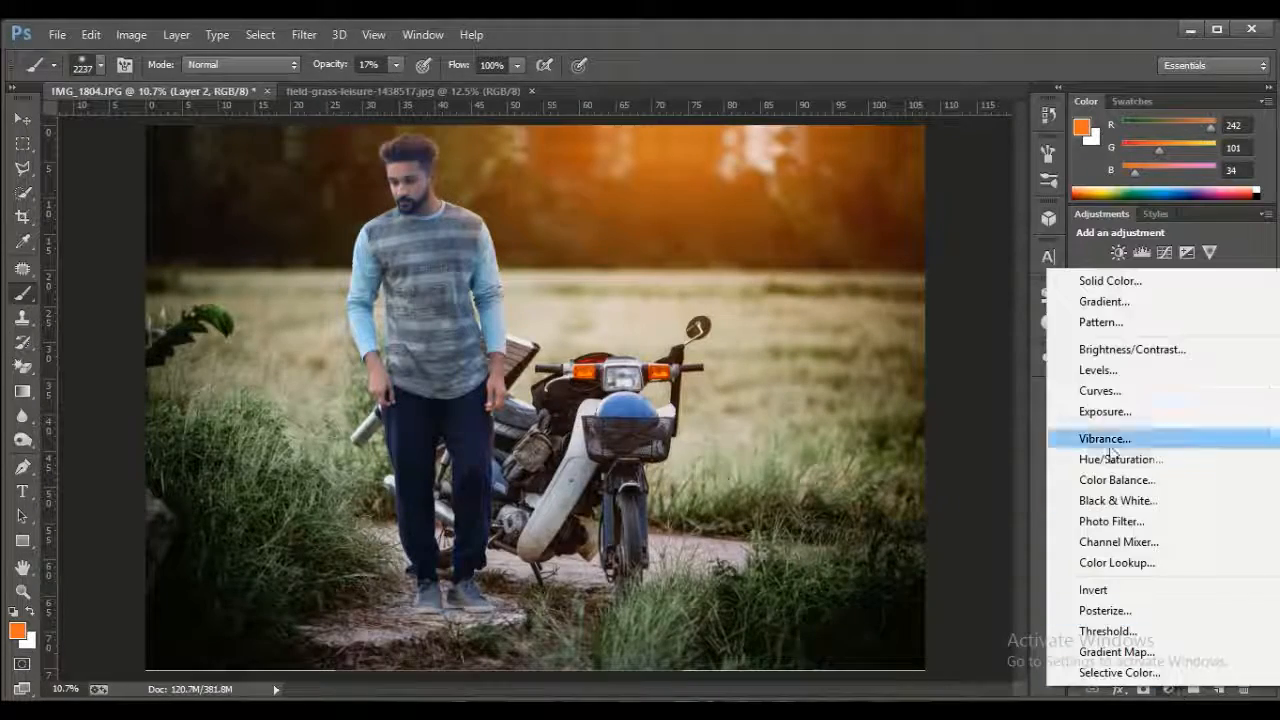
pyautogui.press('Escape')
pyautogui.click(1218, 689)
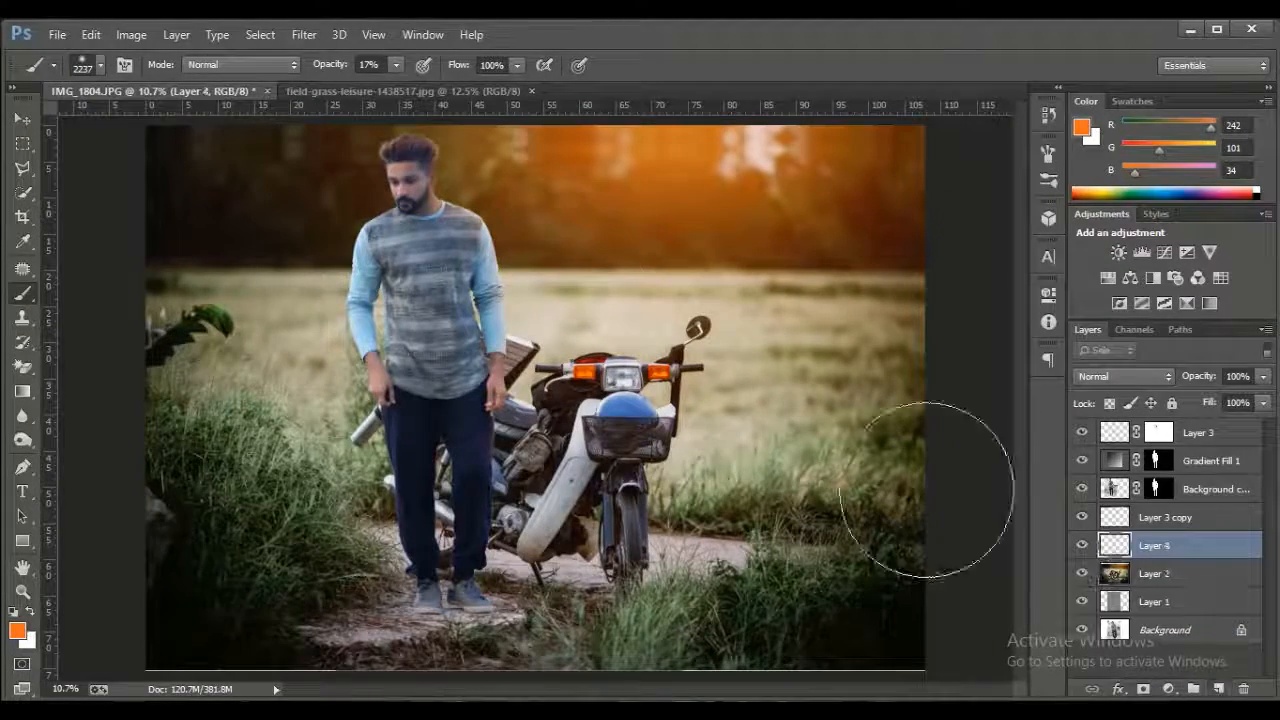
pyautogui.rightClick(1165, 520)
pyautogui.click(812, 554)
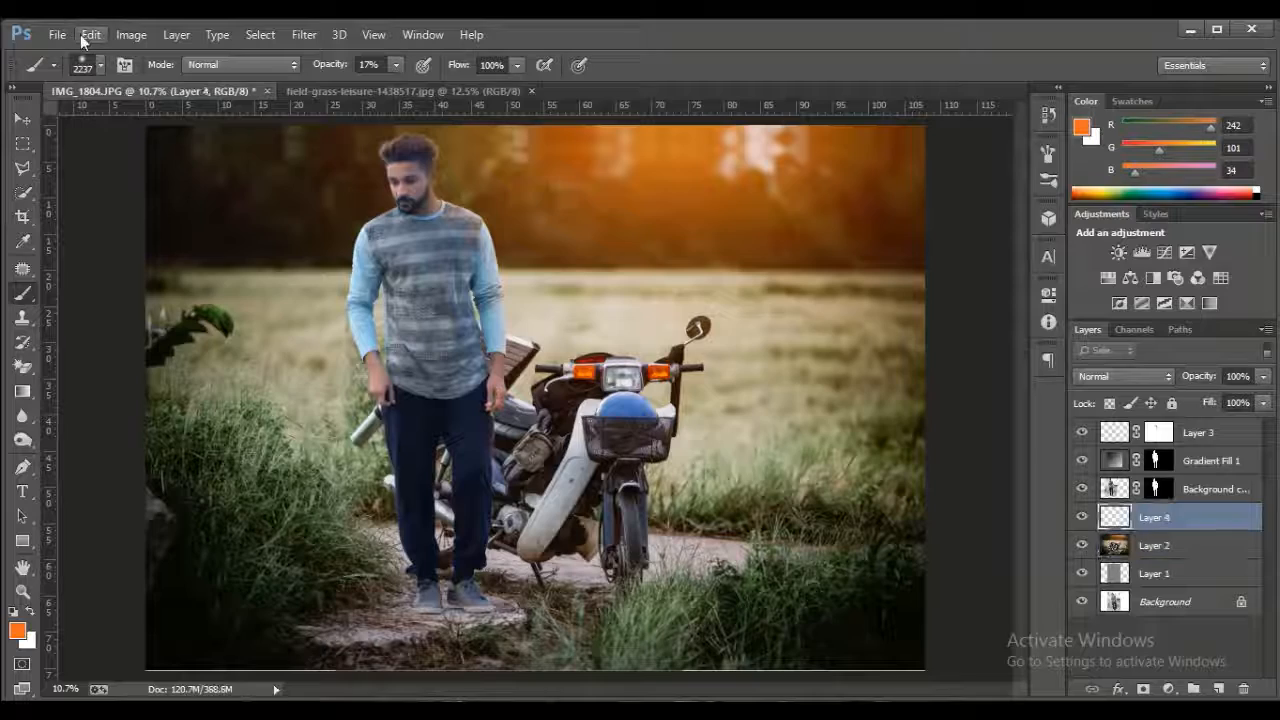
# Step: Fill Layer 4 with neutral gray and set its blending mode to Overlay
pyautogui.click(88, 35)
pyautogui.click(150, 278)
pyautogui.press('Return')
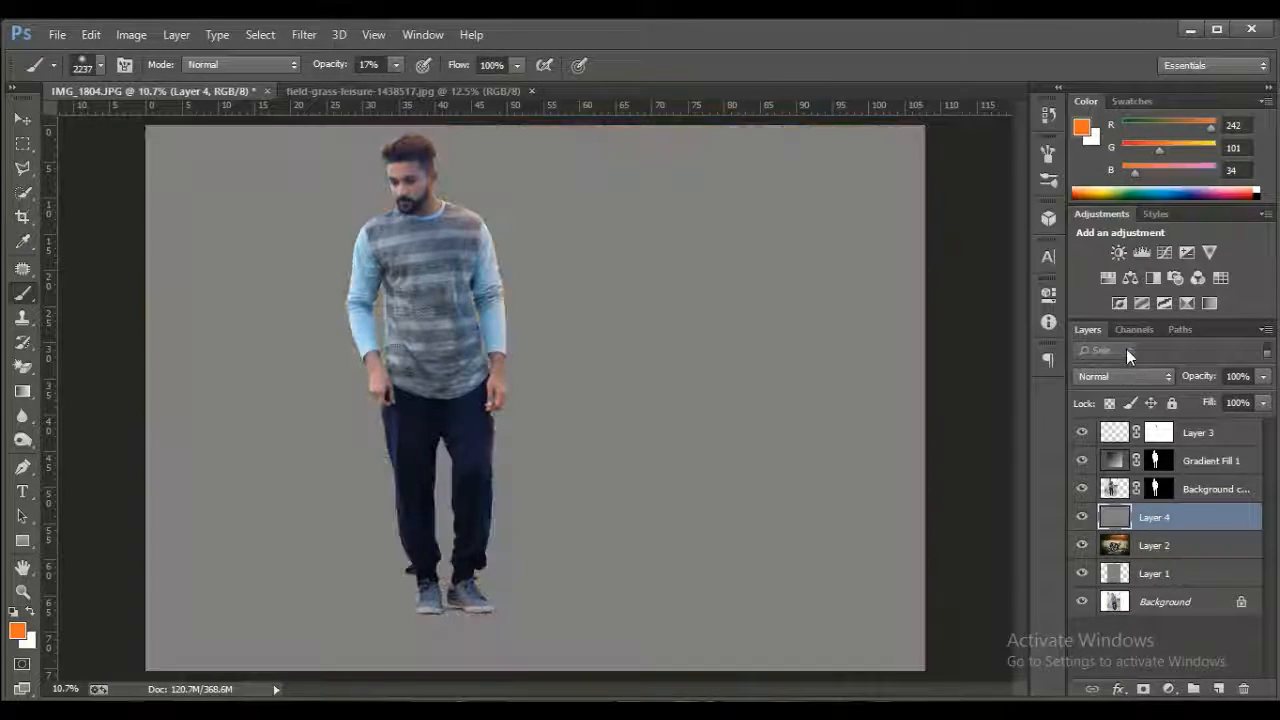
pyautogui.click(1118, 374)
pyautogui.click(1100, 281)
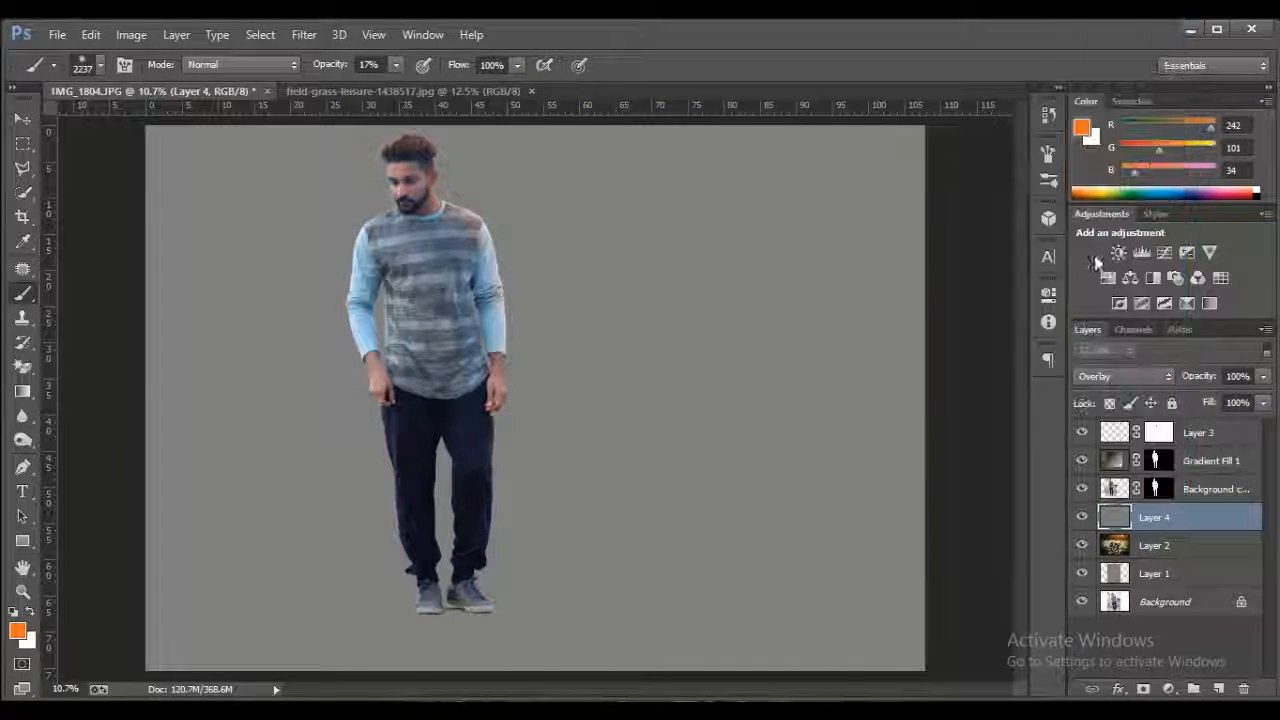
# Step: Dodge the highlights of the sunset sky around the sun on Layer 4, using a 1700 px brush at 13% exposure
pyautogui.rightClick(735, 200)
pyautogui.click(23, 441)
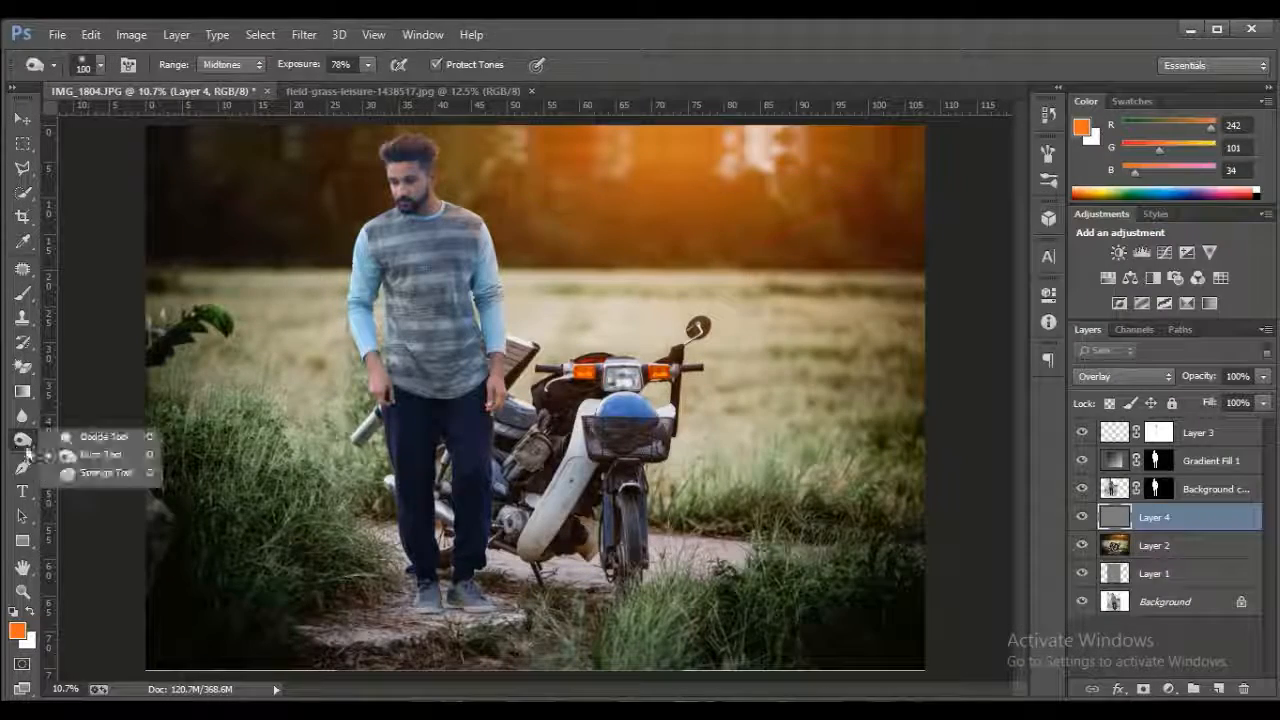
pyautogui.rightClick(30, 443)
pyautogui.rightClick(32, 445)
pyautogui.click(92, 439)
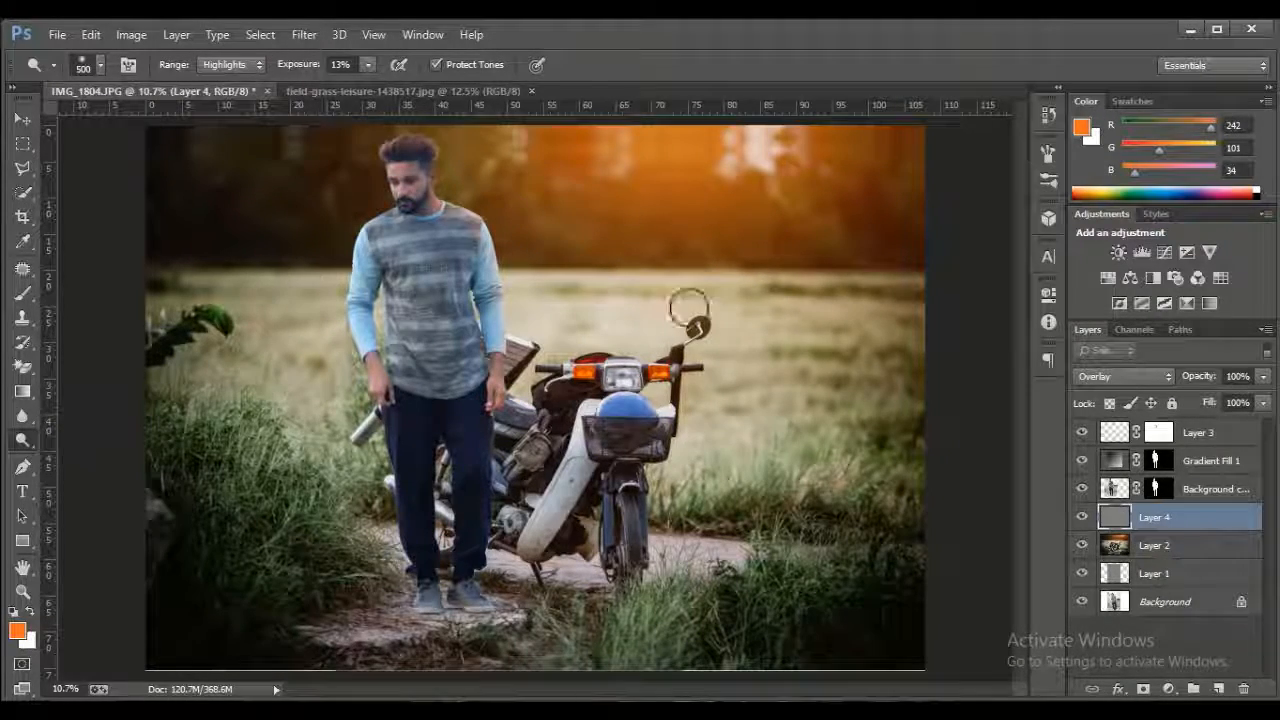
pyautogui.press(']')
pyautogui.press(']')
pyautogui.press(']')
pyautogui.press(']')
pyautogui.press(']')
pyautogui.press(']')
pyautogui.press(']')
pyautogui.press(']')
pyautogui.press(']')
pyautogui.press(']')
pyautogui.press(']')
pyautogui.press(']')
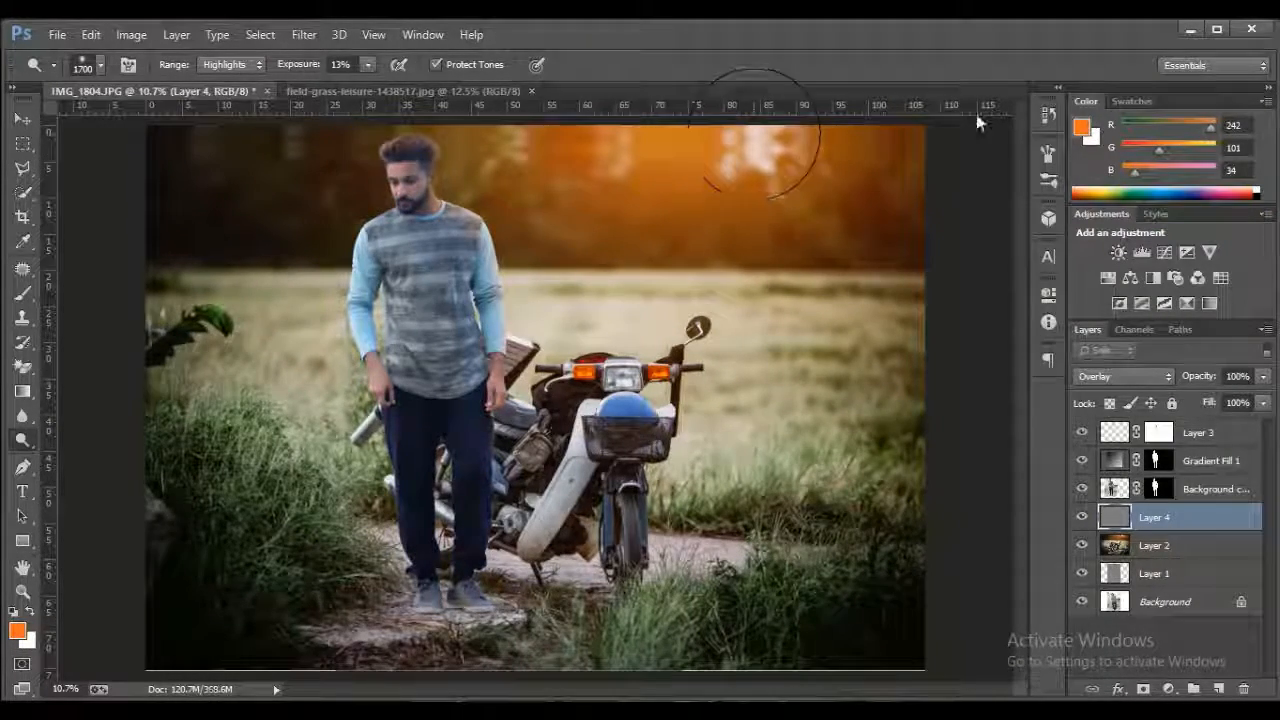
pyautogui.moveTo(760, 134)
pyautogui.mouseDown()
pyautogui.moveTo(623, 164)
pyautogui.moveTo(755, 145)
pyautogui.moveTo(550, 160)
pyautogui.mouseUp()
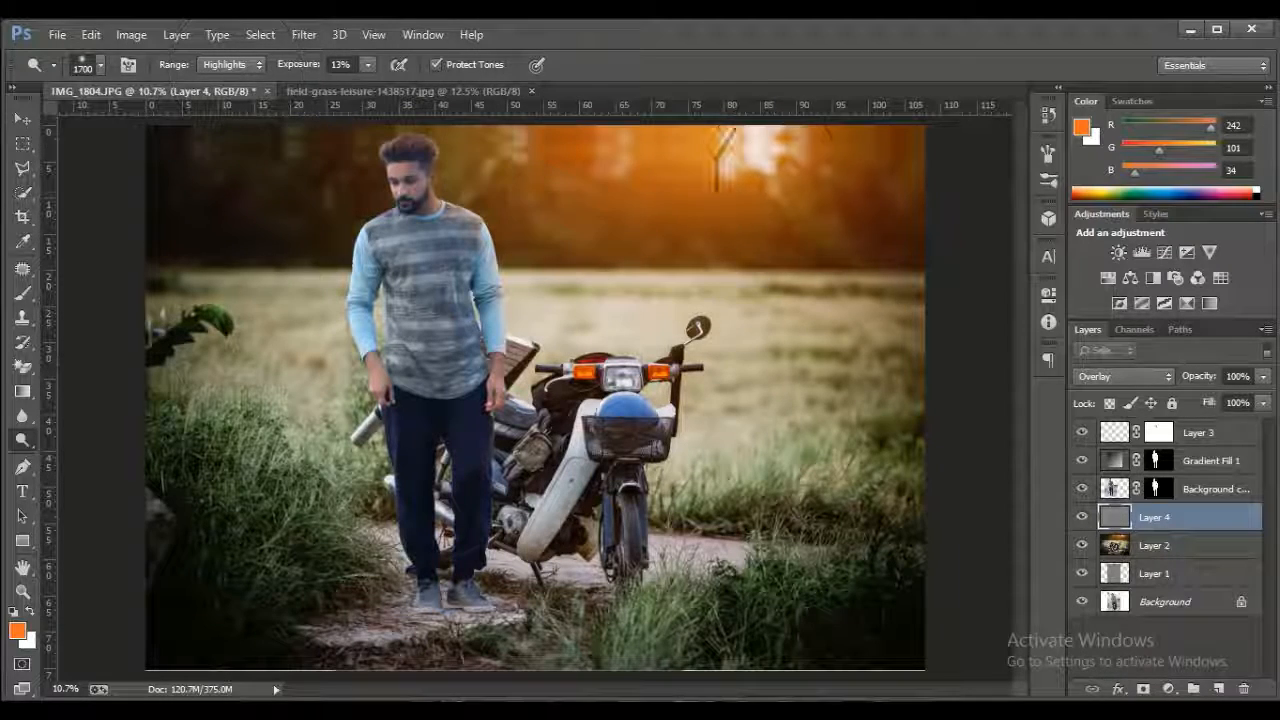
pyautogui.moveTo(720, 160)
pyautogui.mouseDown()
pyautogui.moveTo(757, 157)
pyautogui.moveTo(617, 185)
pyautogui.mouseUp()
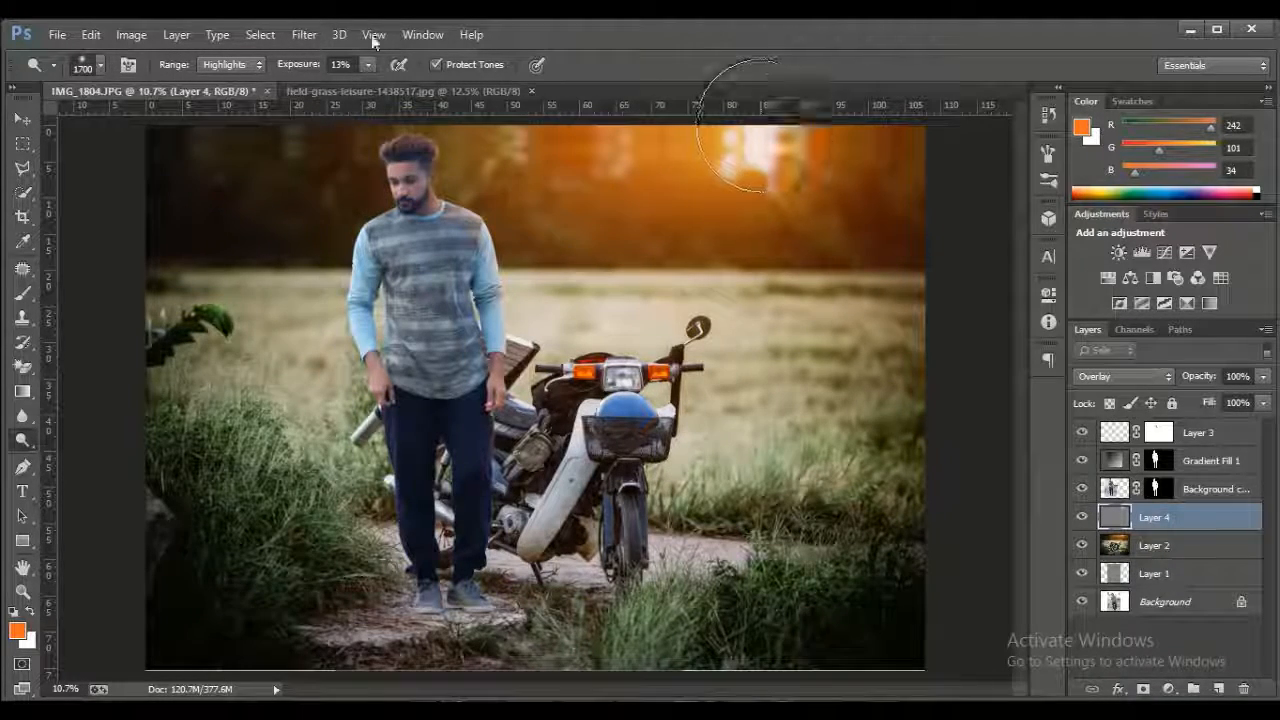
pyautogui.click(230, 64)
pyautogui.click(228, 115)
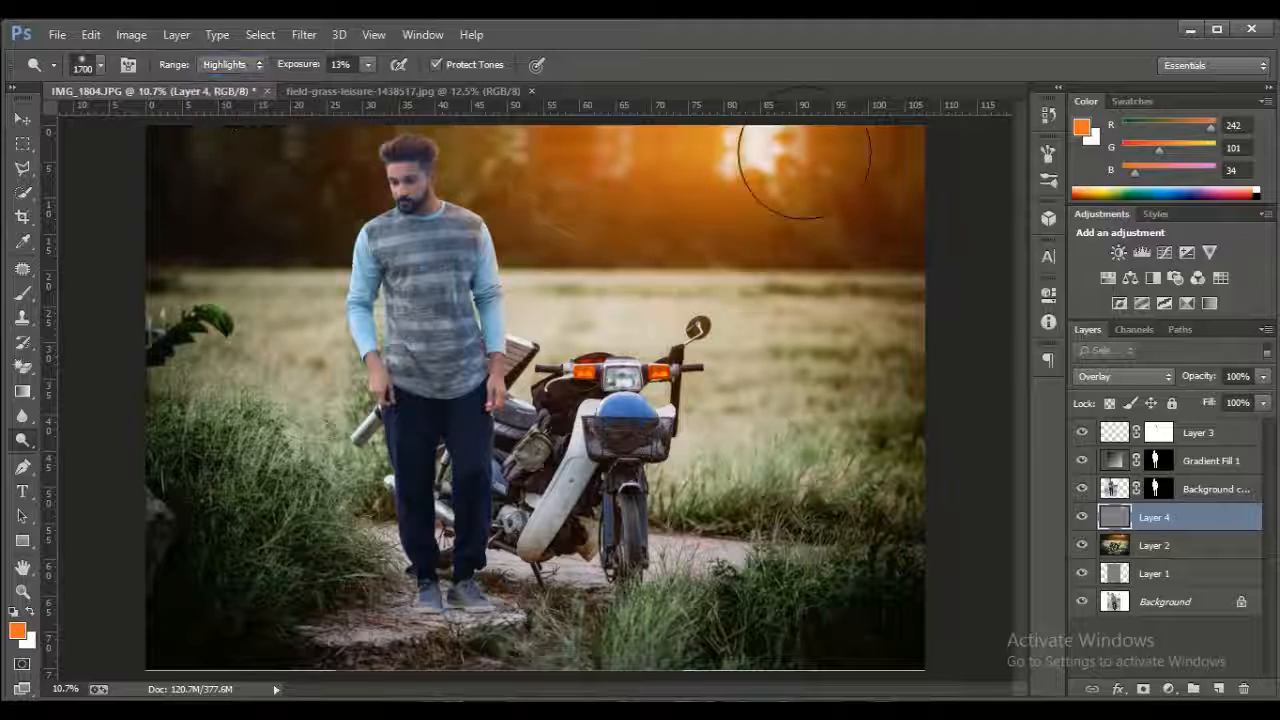
pyautogui.click(749, 155)
pyautogui.click(749, 161)
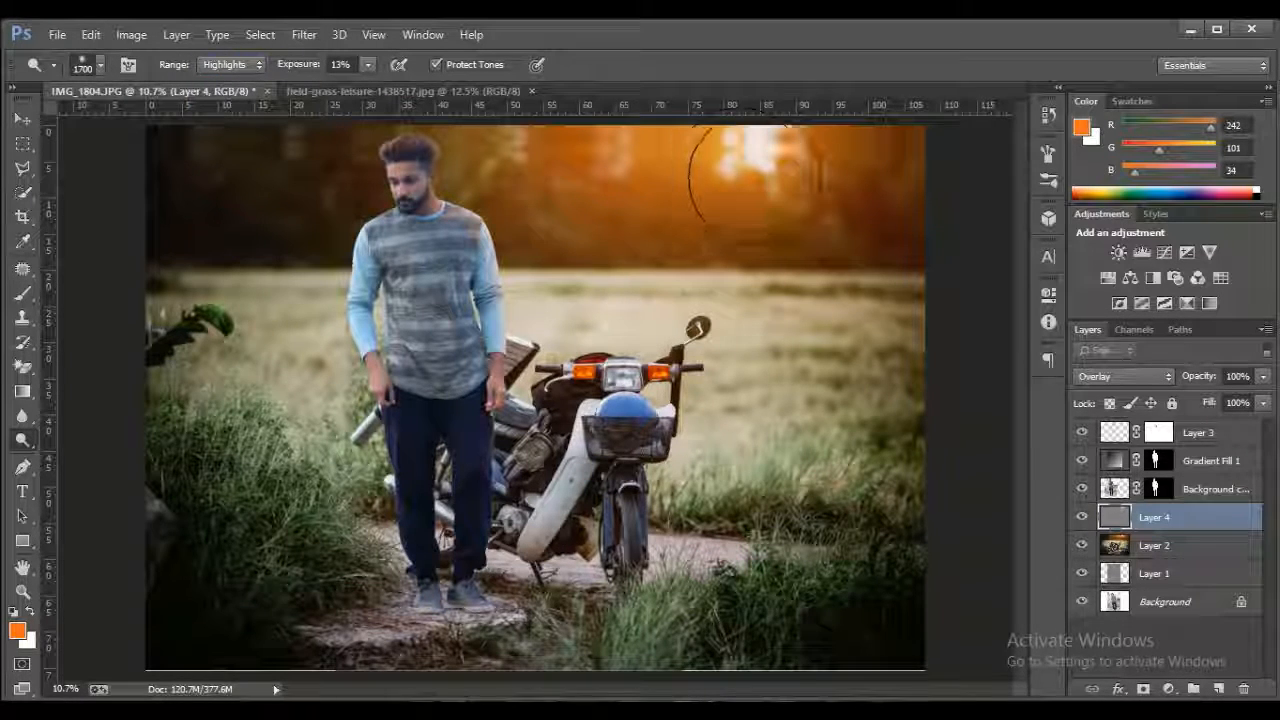
# Step: Brighten the sun's core on Layer 4 with a 1000 px Dodge brush set to Highlights
pyautogui.press('[')
pyautogui.press('[')
pyautogui.press('[')
pyautogui.press('[')
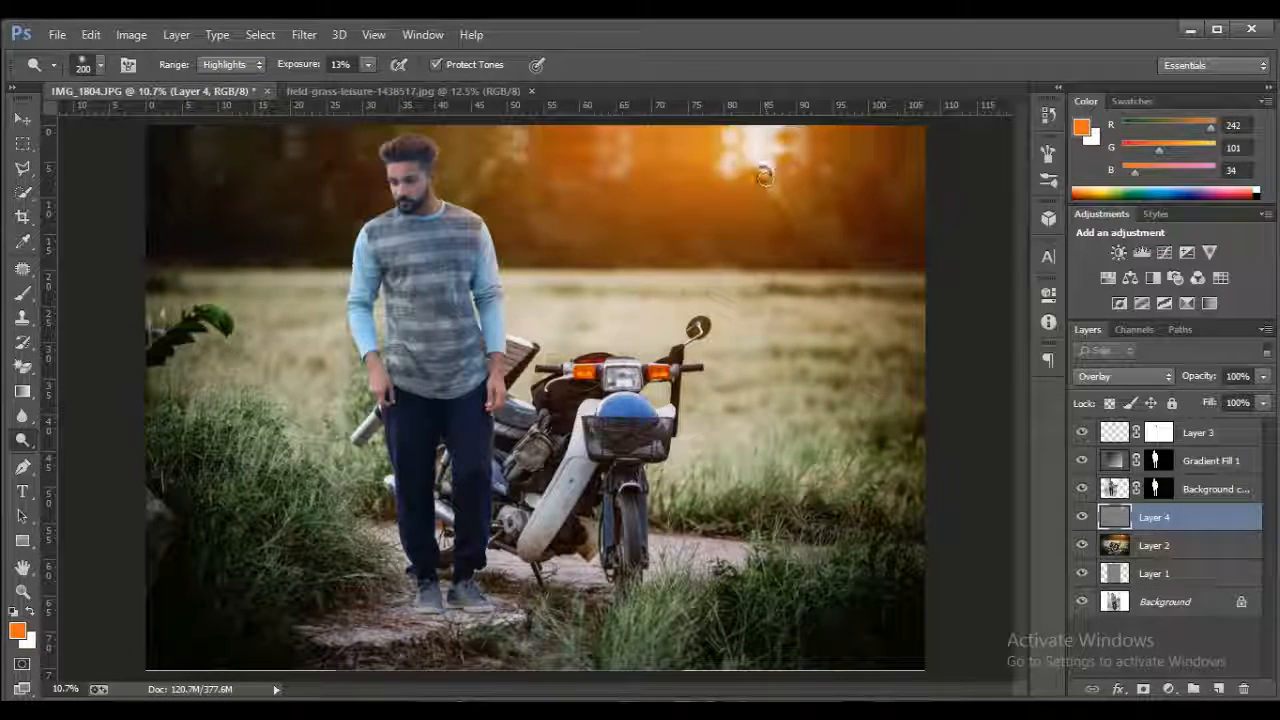
pyautogui.press(']')
pyautogui.press(']')
pyautogui.press(']')
pyautogui.press(']')
pyautogui.press(']')
pyautogui.press(']')
pyautogui.press(']')
pyautogui.press(']')
pyautogui.click(763, 147)
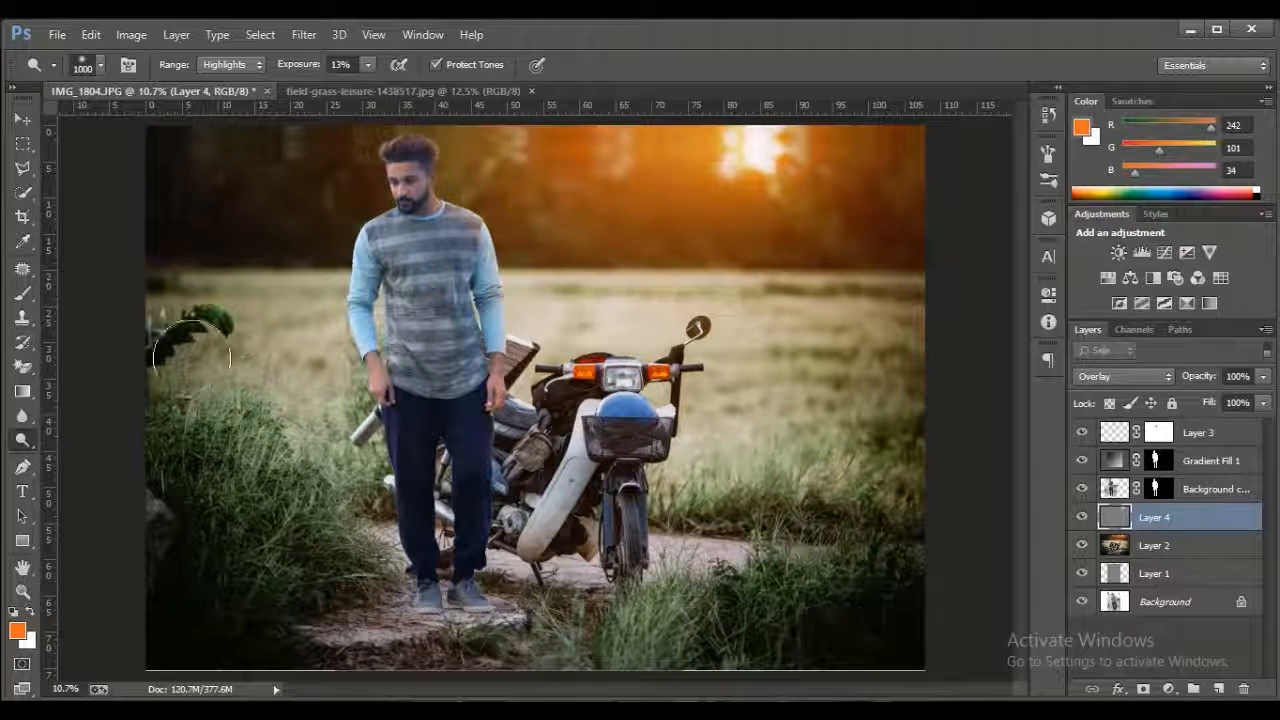
# Step: Create a new layer above Layer 3 and paint a soft light-orange spot beside the man's hand with a 2237 px brush at 100% opacity
pyautogui.press('z')
pyautogui.click(1197, 436)
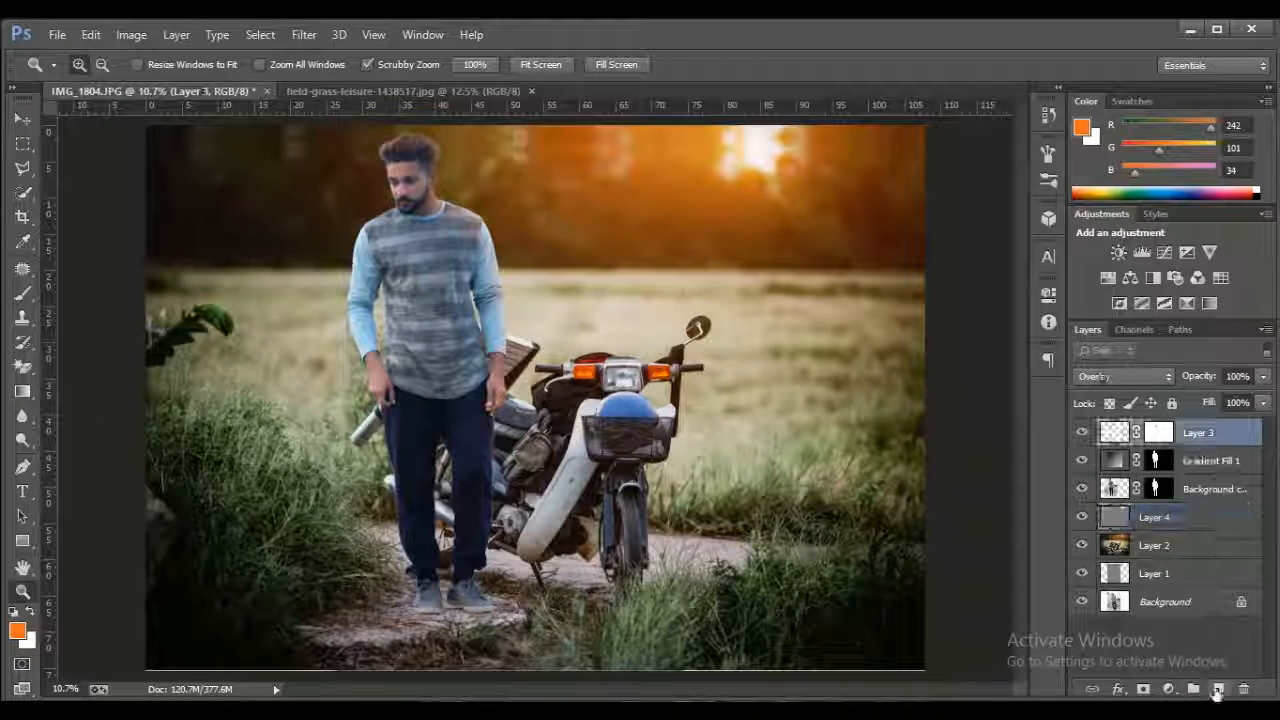
pyautogui.click(1218, 689)
pyautogui.click(22, 292)
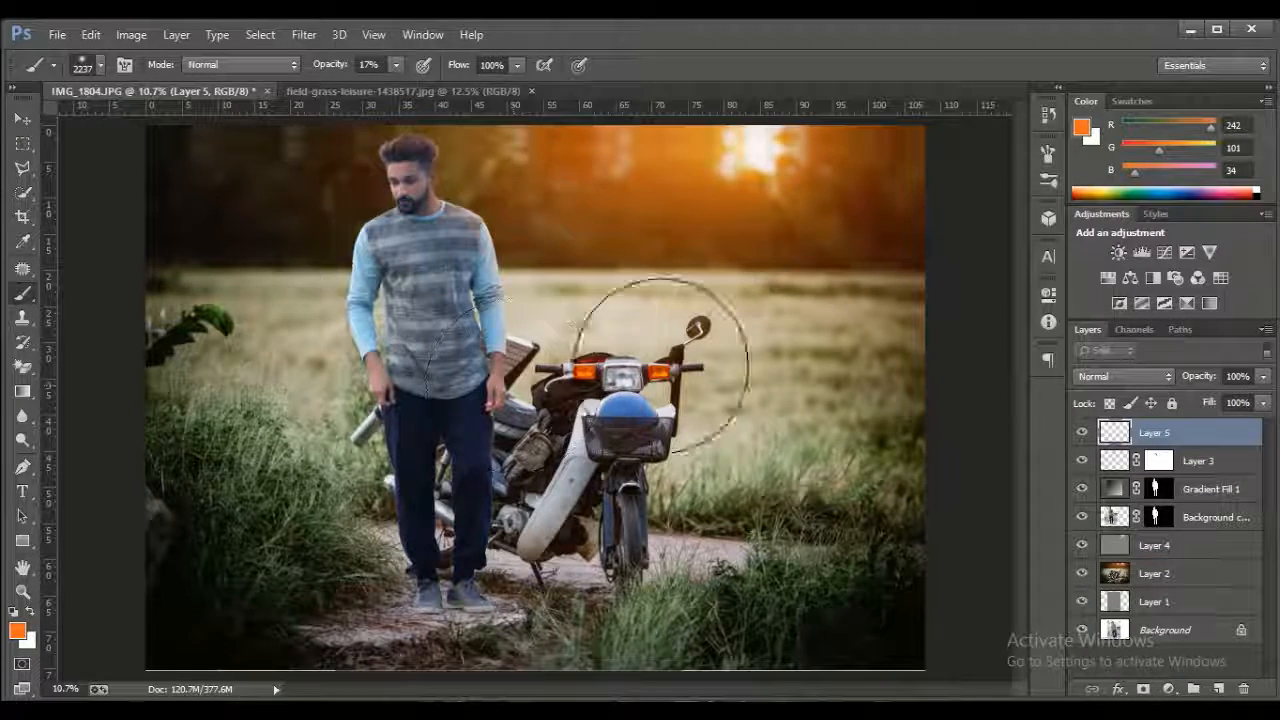
pyautogui.click(1133, 101)
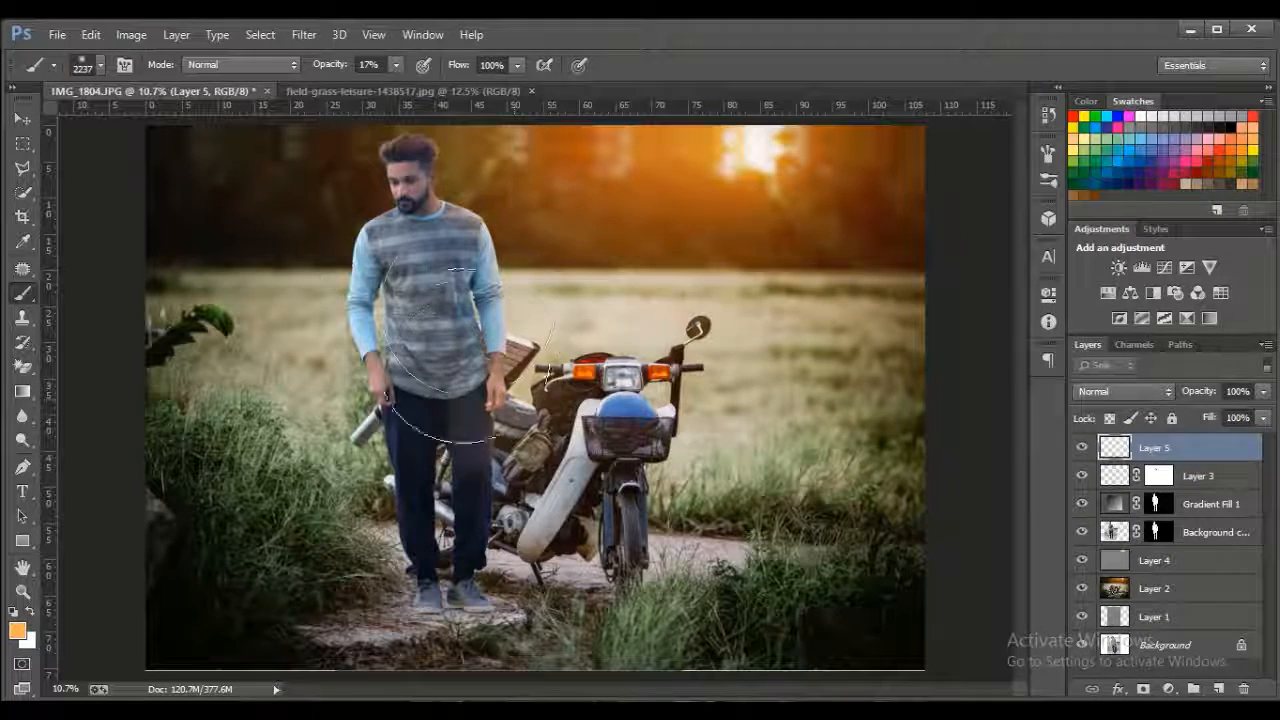
pyautogui.press('0')
pyautogui.click(500, 380)
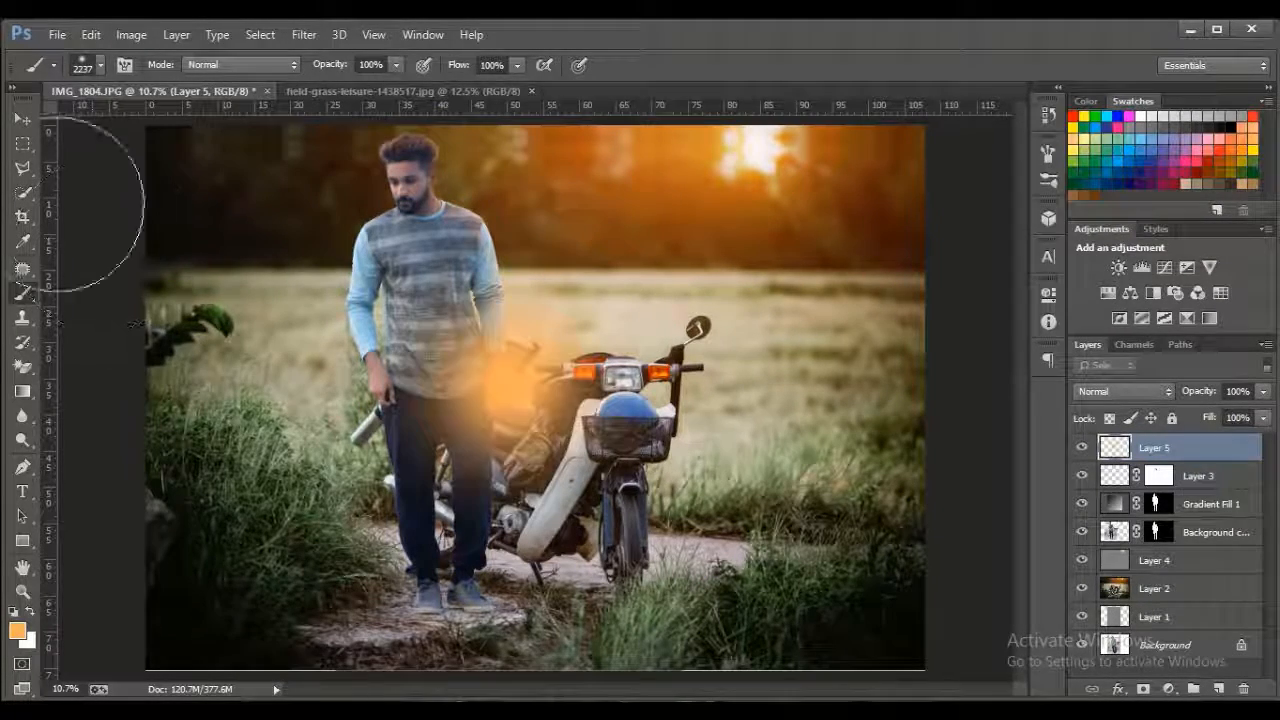
# Step: Show the transform controls and try to enlarge the orange spot to about 142%
pyautogui.click(23, 118)
pyautogui.click(229, 64)
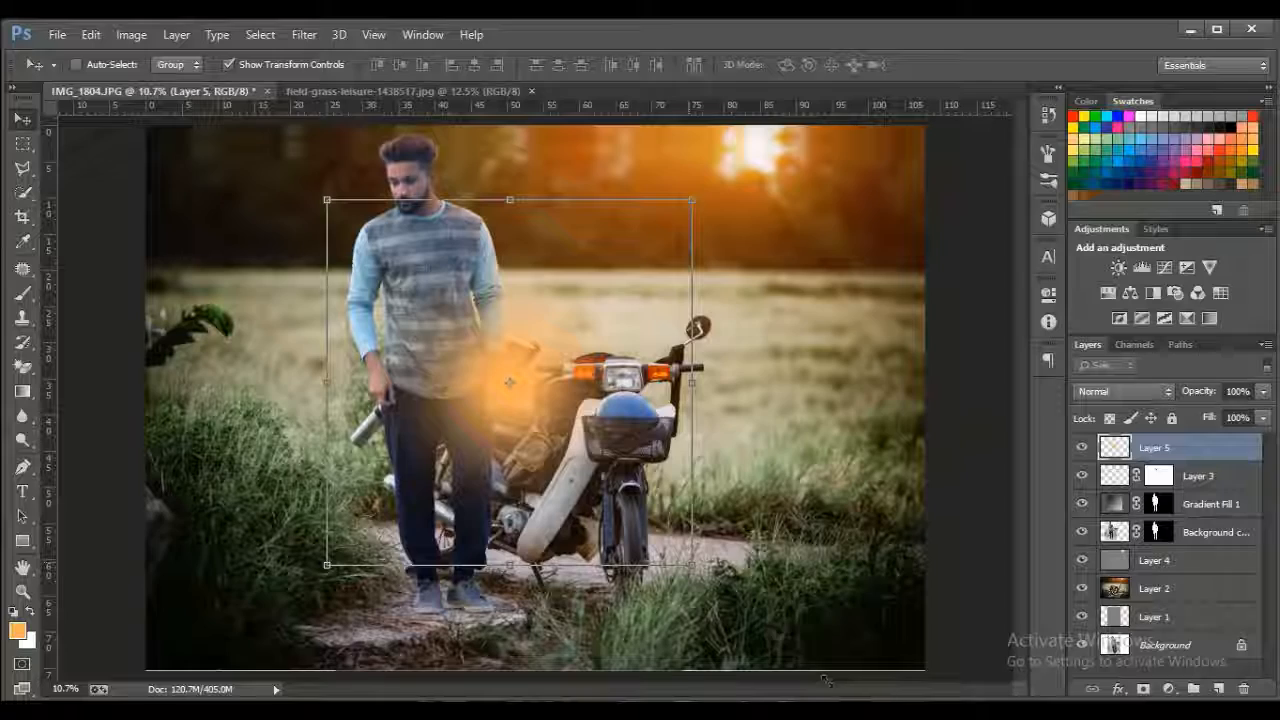
pyautogui.moveTo(690, 565); pyautogui.dragTo(784, 648)
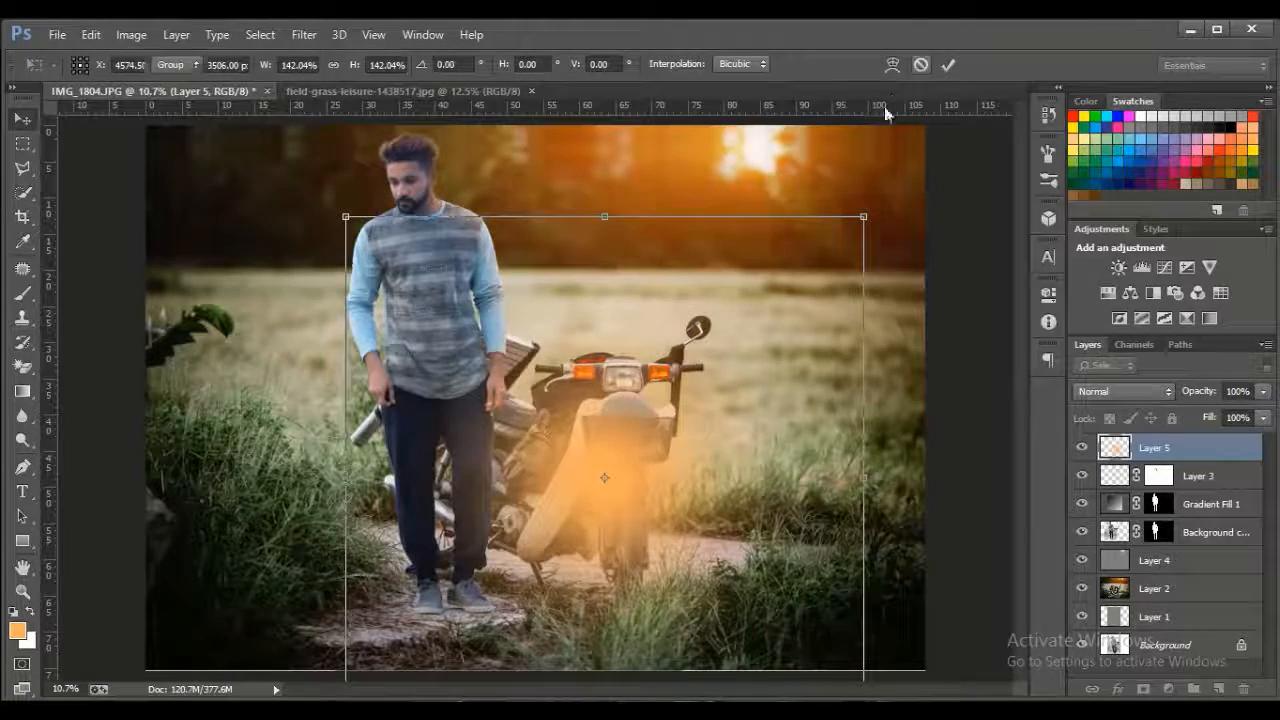
pyautogui.click(921, 64)
# Step: Enlarge the orange spot on Layer 5, place it over the sun and set its blending mode to Screen
pyautogui.click(21, 592)
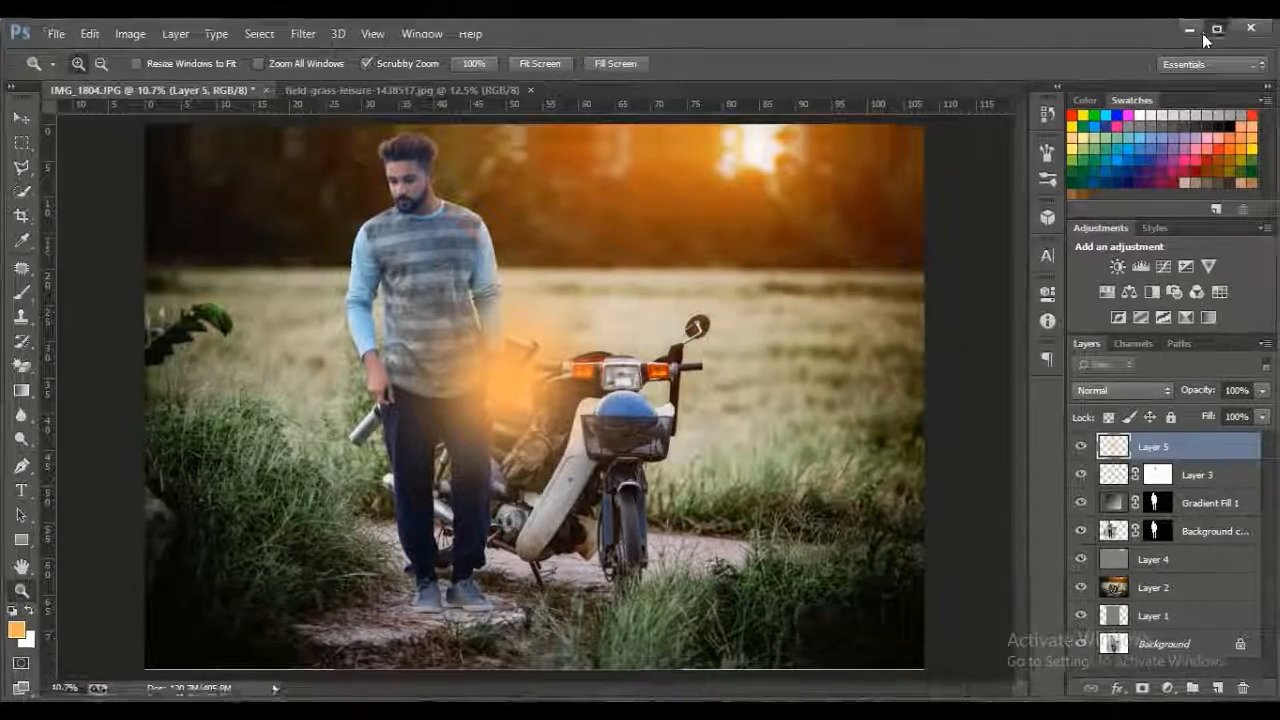
pyautogui.click(1216, 30)
pyautogui.click(540, 65)
pyautogui.press('v')
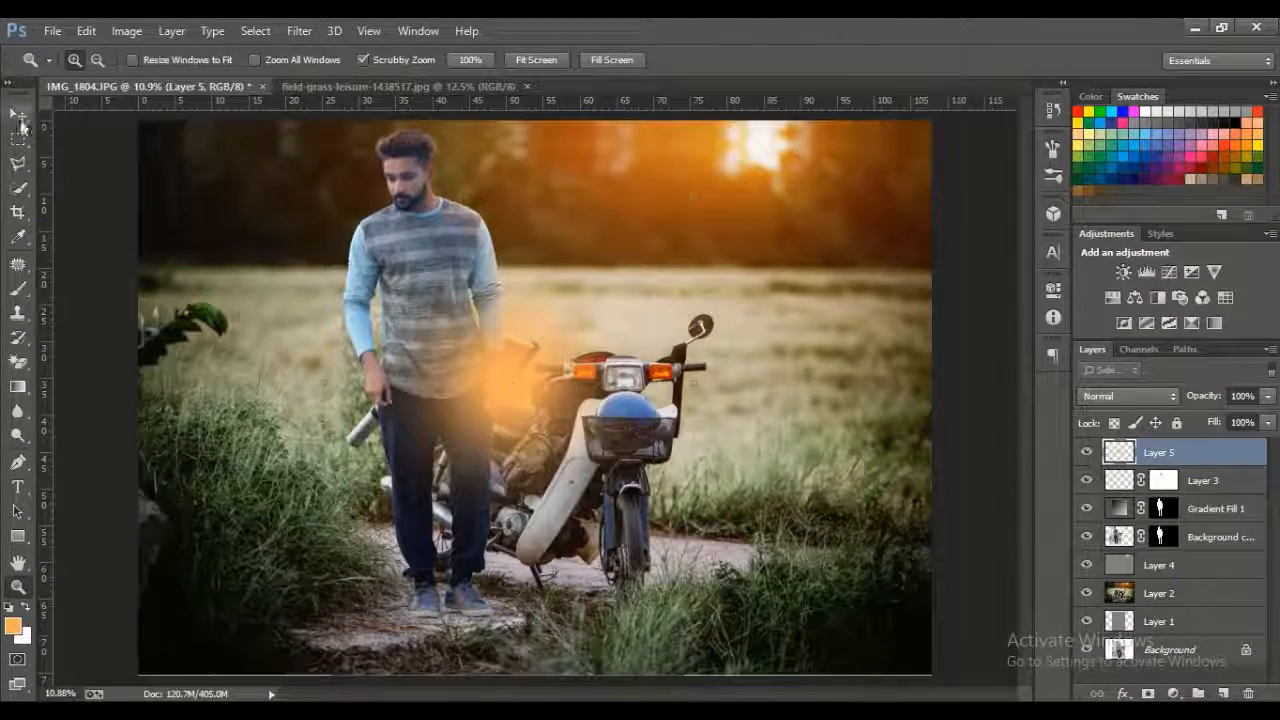
pyautogui.moveTo(697, 568); pyautogui.dragTo(718, 287)
pyautogui.press('Return')
pyautogui.click(1128, 396)
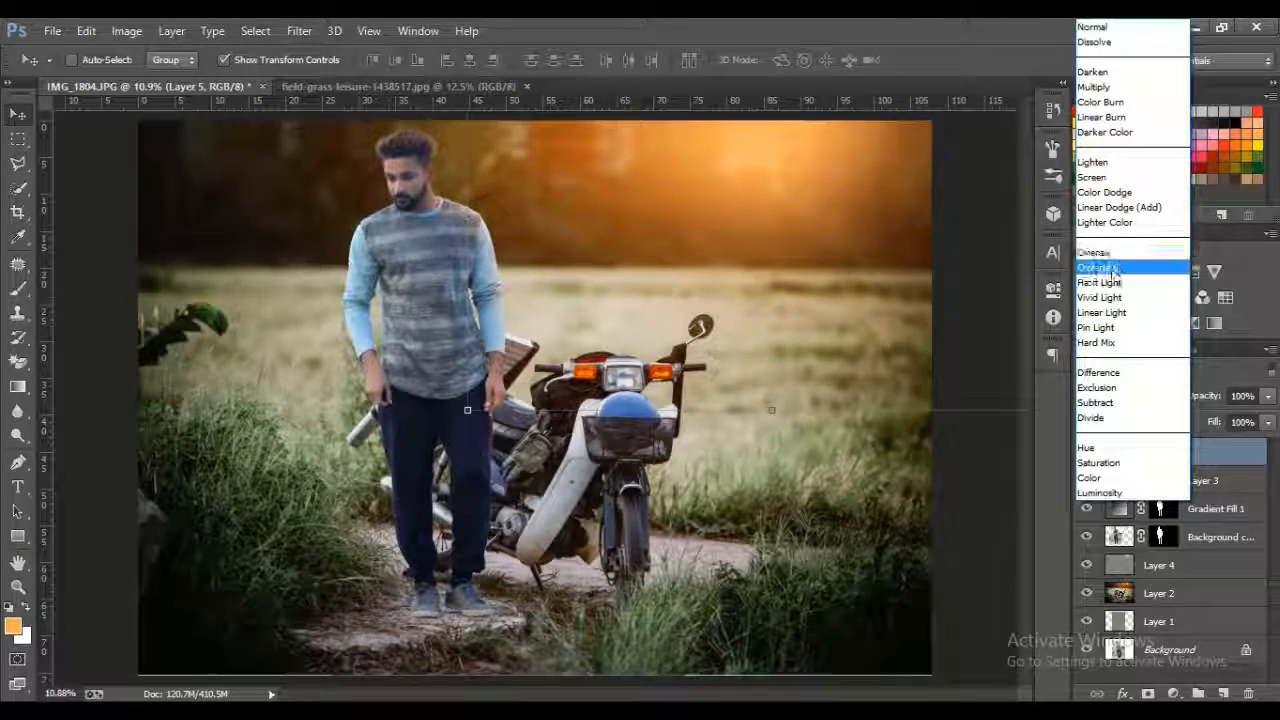
pyautogui.click(1100, 177)
# Step: Adjust the orange glow's placement over the sun, and toggle Layer 5 off and on to compare
pyautogui.moveTo(468, 410); pyautogui.dragTo(12, 697)
pyautogui.moveTo(618, 383); pyautogui.dragTo(788, 255)
pyautogui.press('Return')
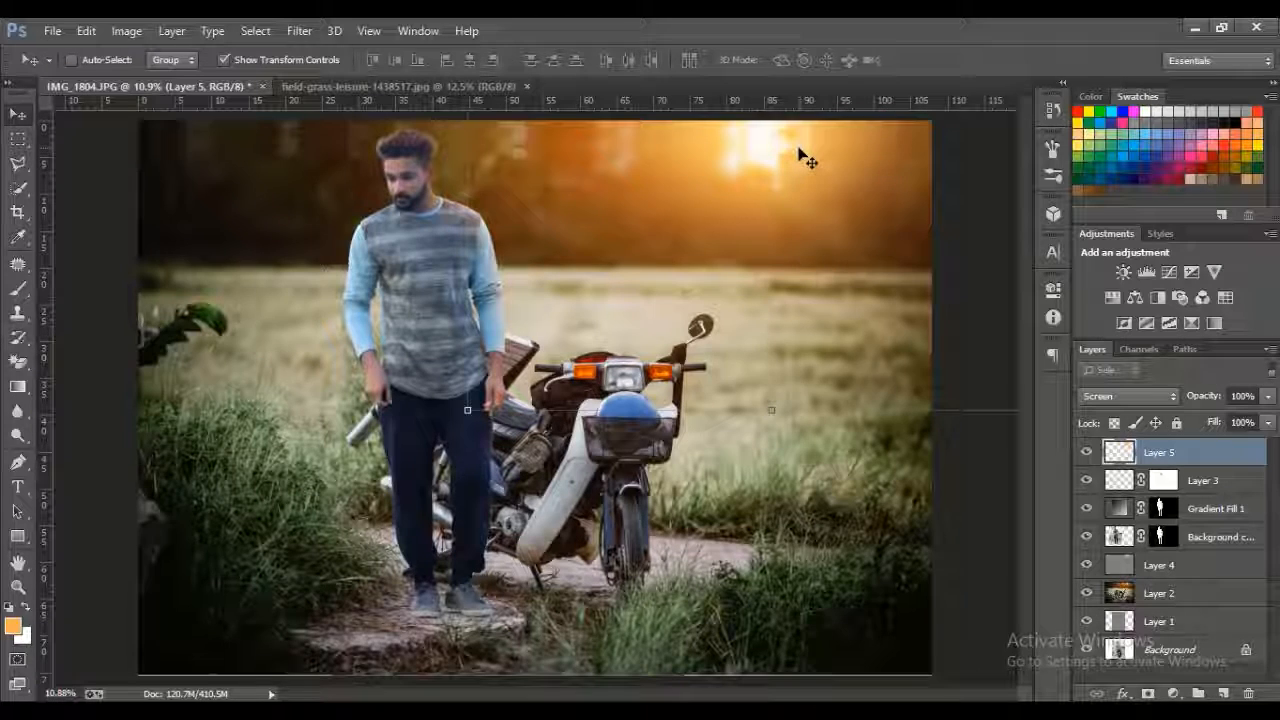
pyautogui.moveTo(551, 206); pyautogui.dragTo(782, 172)
pyautogui.click(1088, 453)
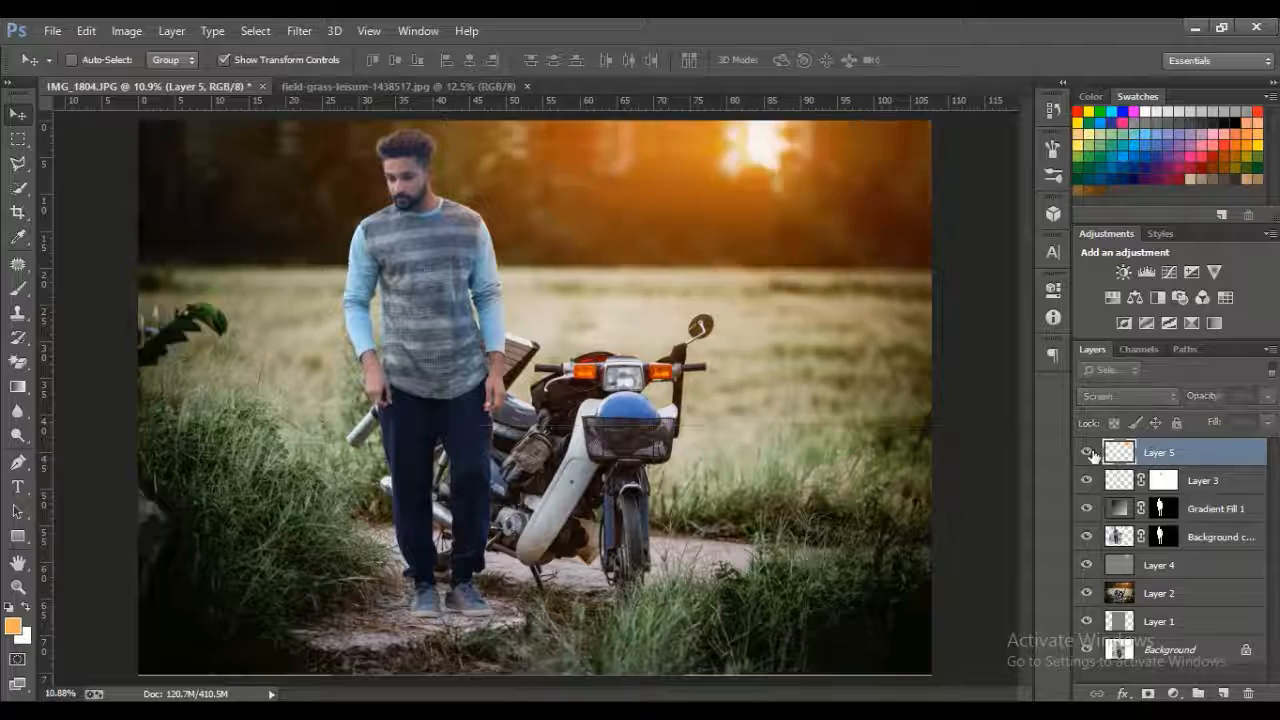
pyautogui.click(1088, 453)
# Step: Reduce the fill of the gray Overlay layer, Layer 4, to 46%
pyautogui.moveTo(1219, 424); pyautogui.dragTo(1195, 428)
pyautogui.click(1205, 482)
pyautogui.click(1200, 565)
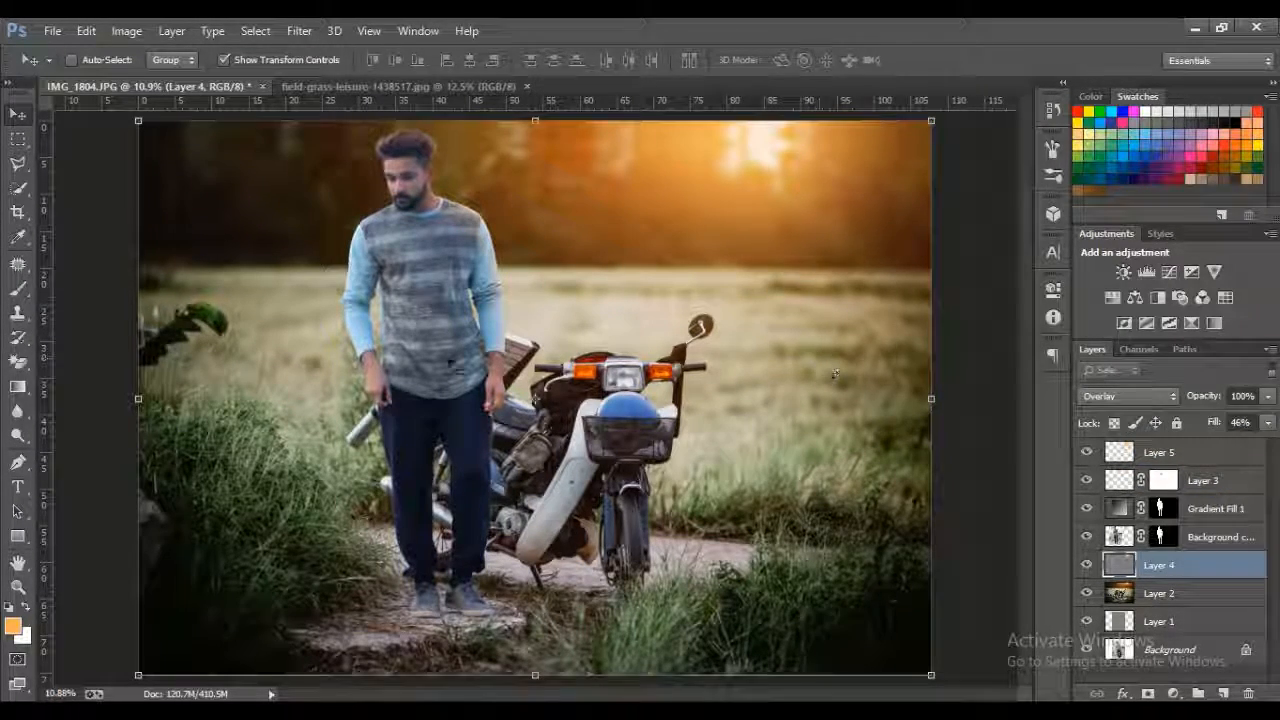
# Step: Add a new layer at the top of the stack and place the merged composite on it with Apply Image
pyautogui.press('z')
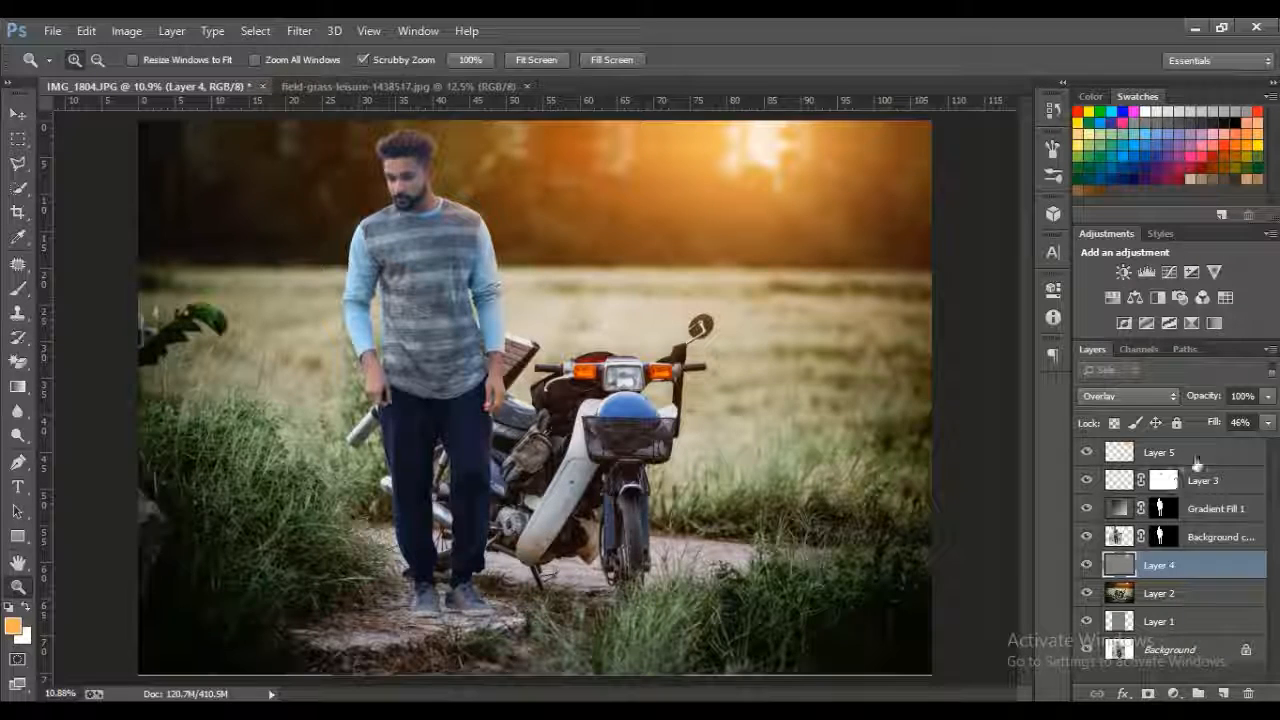
pyautogui.hotkey('ctrl', 'shift', 'alt', 'n')
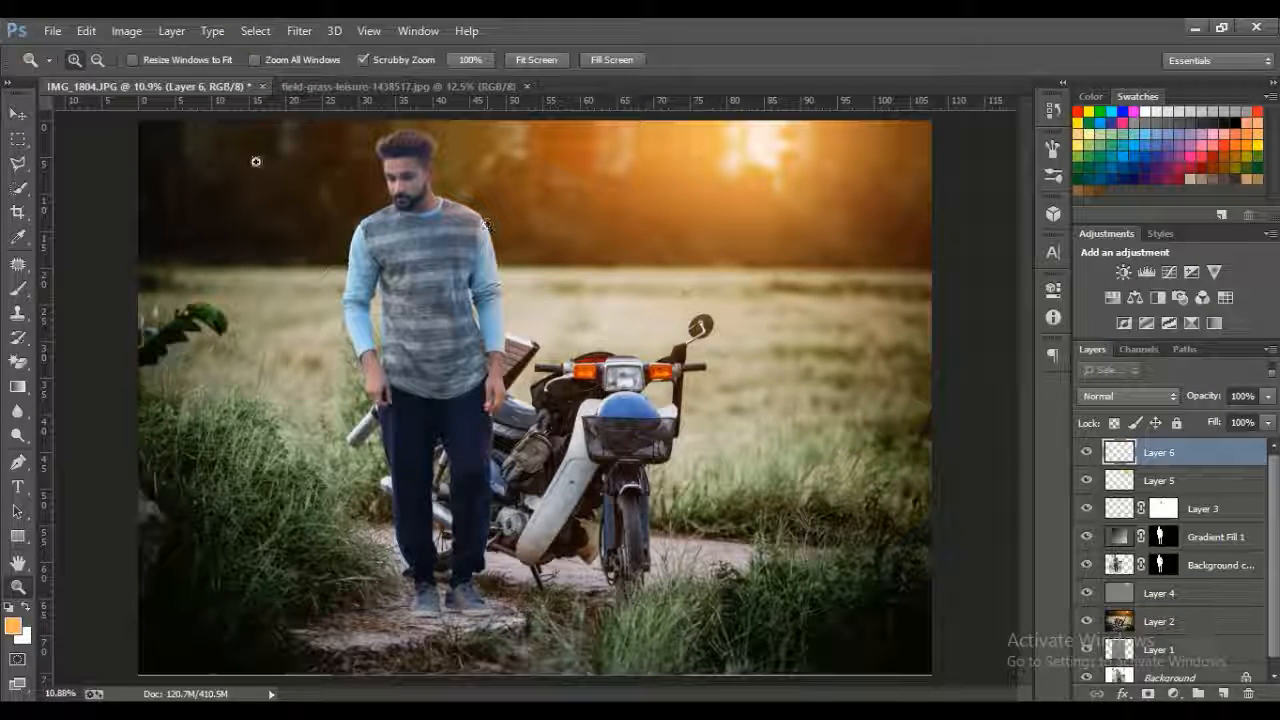
pyautogui.click(126, 31)
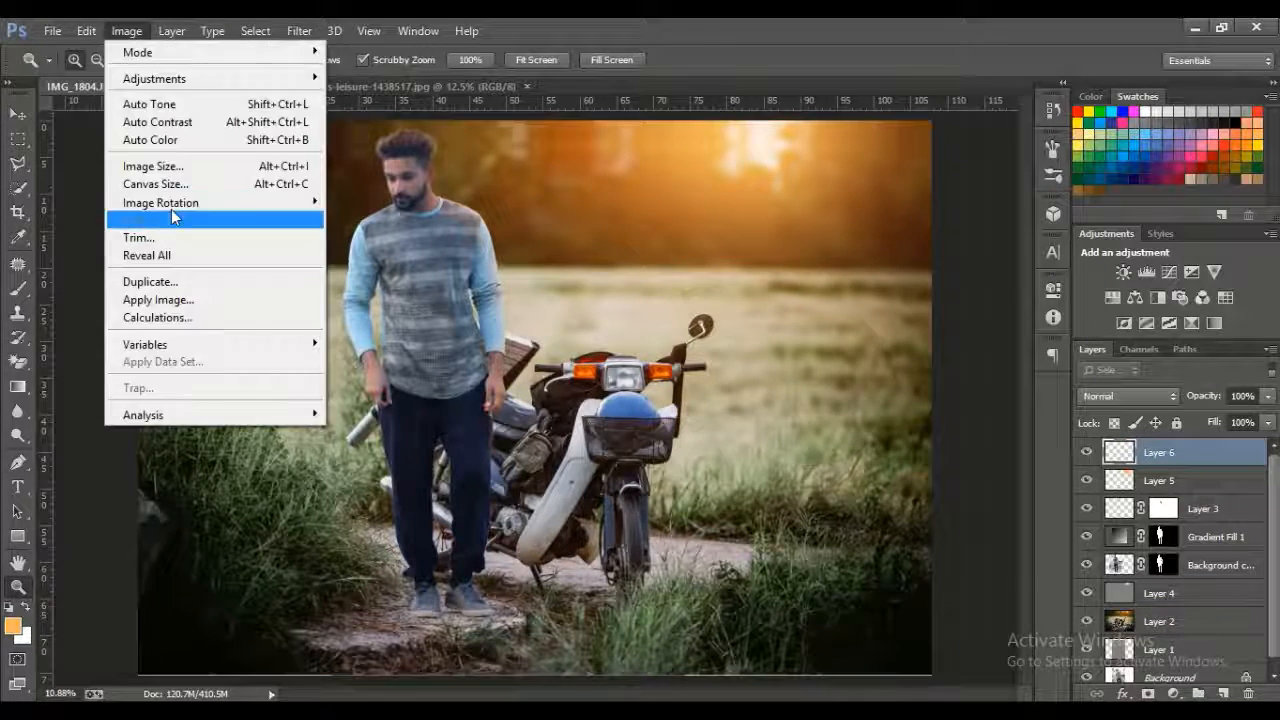
pyautogui.click(157, 297)
pyautogui.click(808, 206)
# Step: Open the Camera Raw filter on Layer 6 and set Highlights to +22, Shadows to +42 and Clarity to +46
pyautogui.click(299, 31)
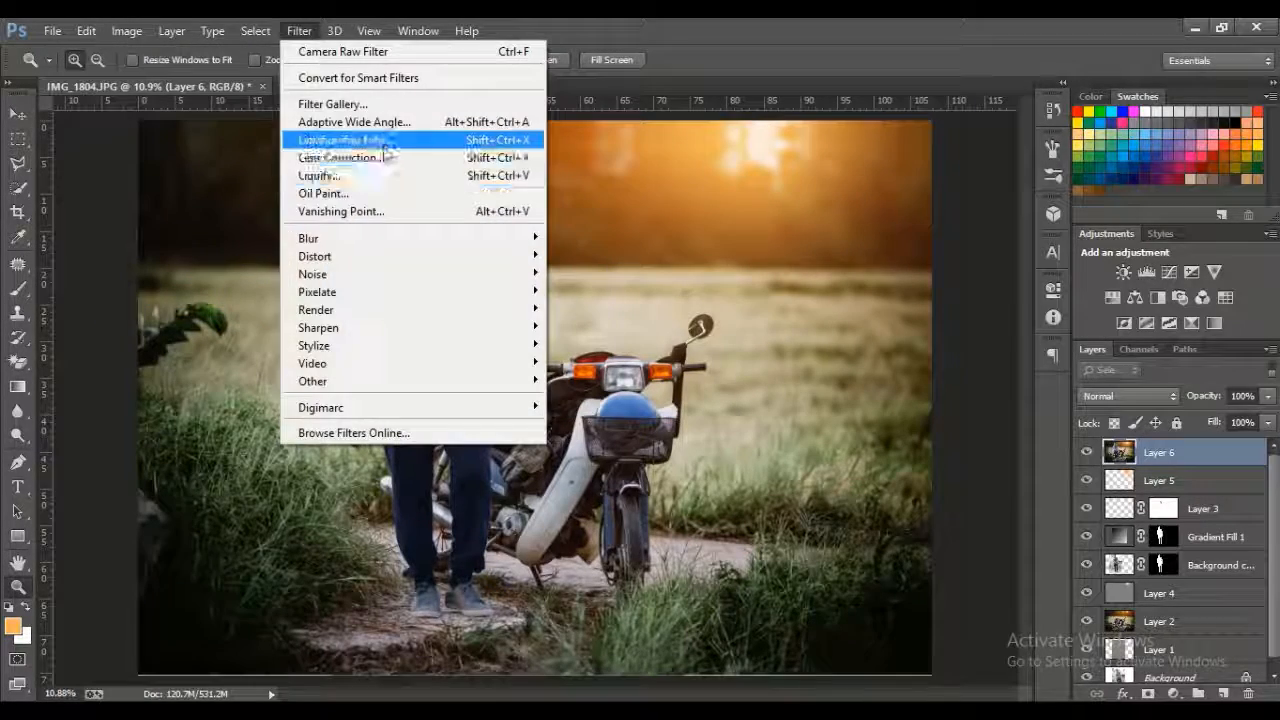
pyautogui.click(370, 131)
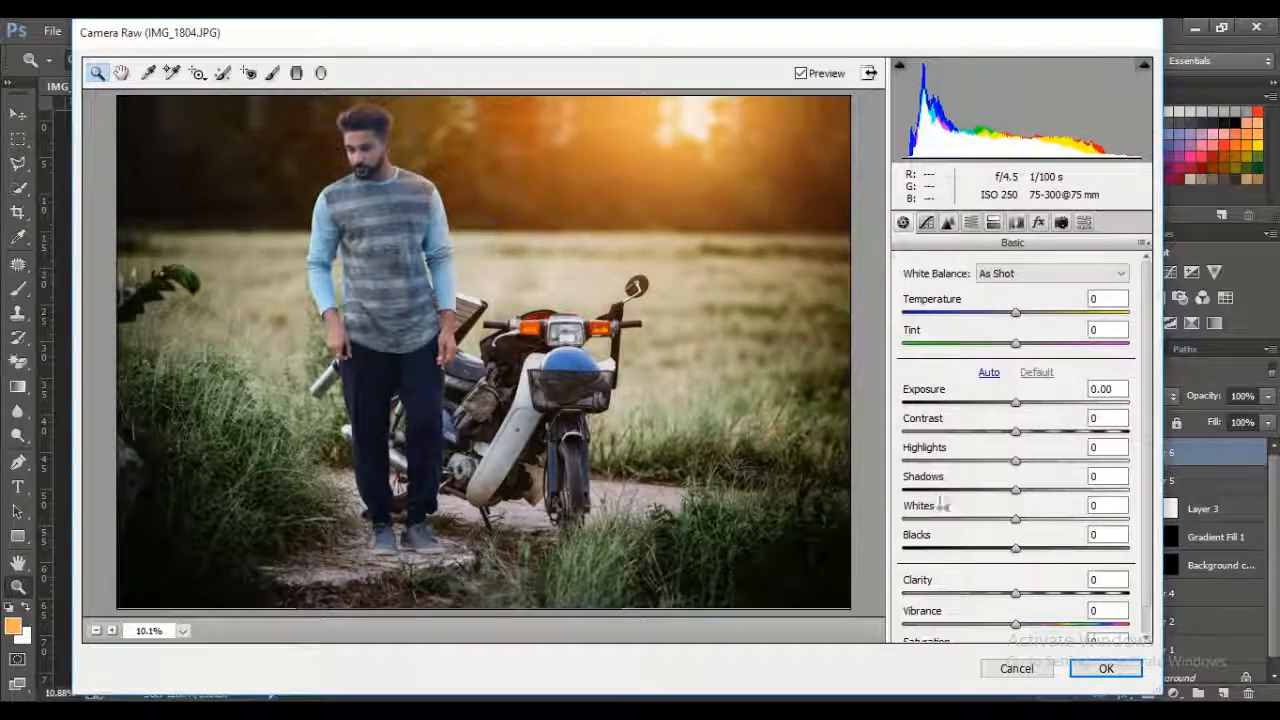
pyautogui.moveTo(1016, 593); pyautogui.dragTo(1131, 612)
pyautogui.moveTo(1029, 488); pyautogui.dragTo(1063, 466)
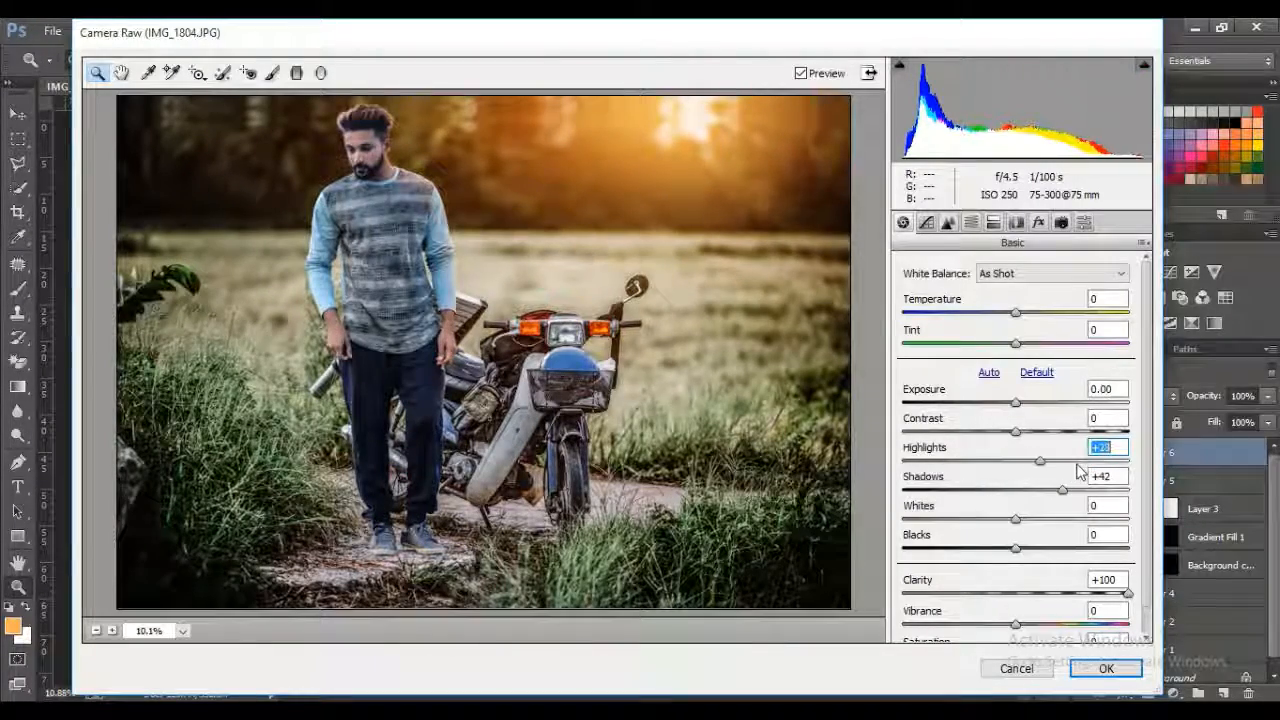
pyautogui.moveTo(990, 579)
pyautogui.mouseDown()
pyautogui.moveTo(977, 580)
pyautogui.moveTo(990, 578)
pyautogui.mouseUp()
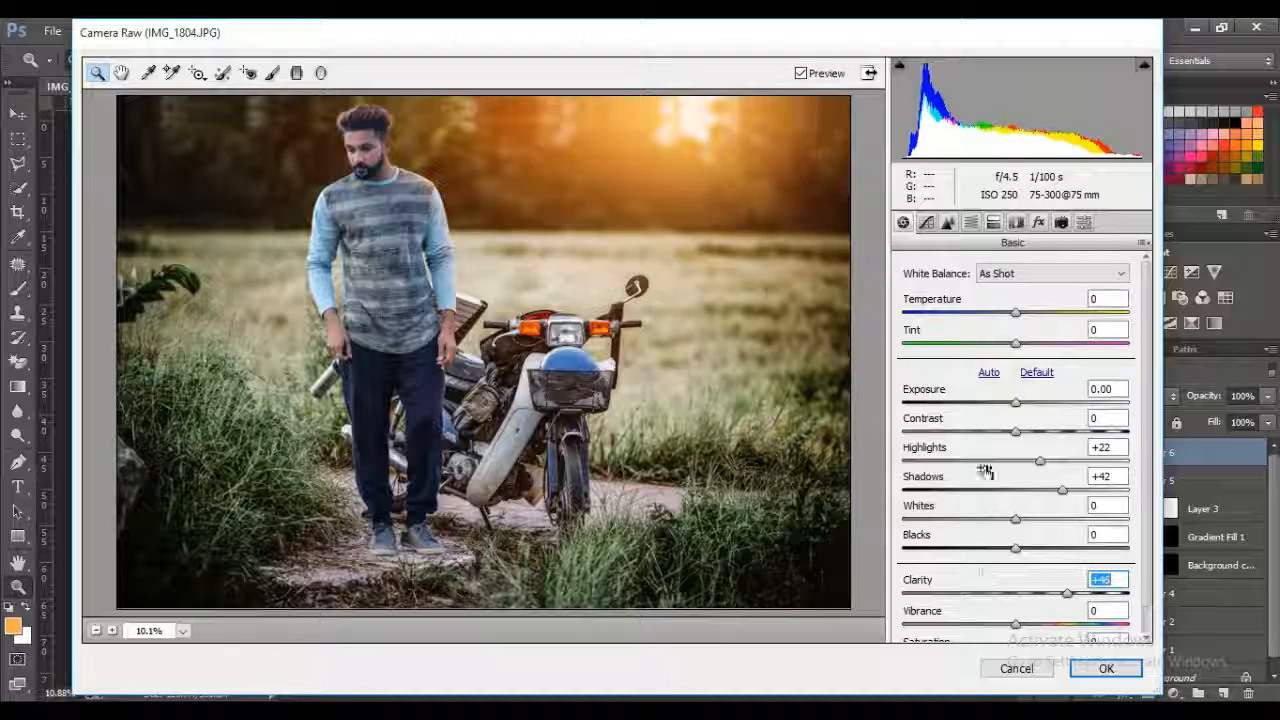
# Step: Try different sharpening amounts up to 110, checking the shirt and sleeve detail up close
pyautogui.click(1016, 222)
pyautogui.click(946, 223)
pyautogui.moveTo(1033, 298); pyautogui.dragTo(1180, 325)
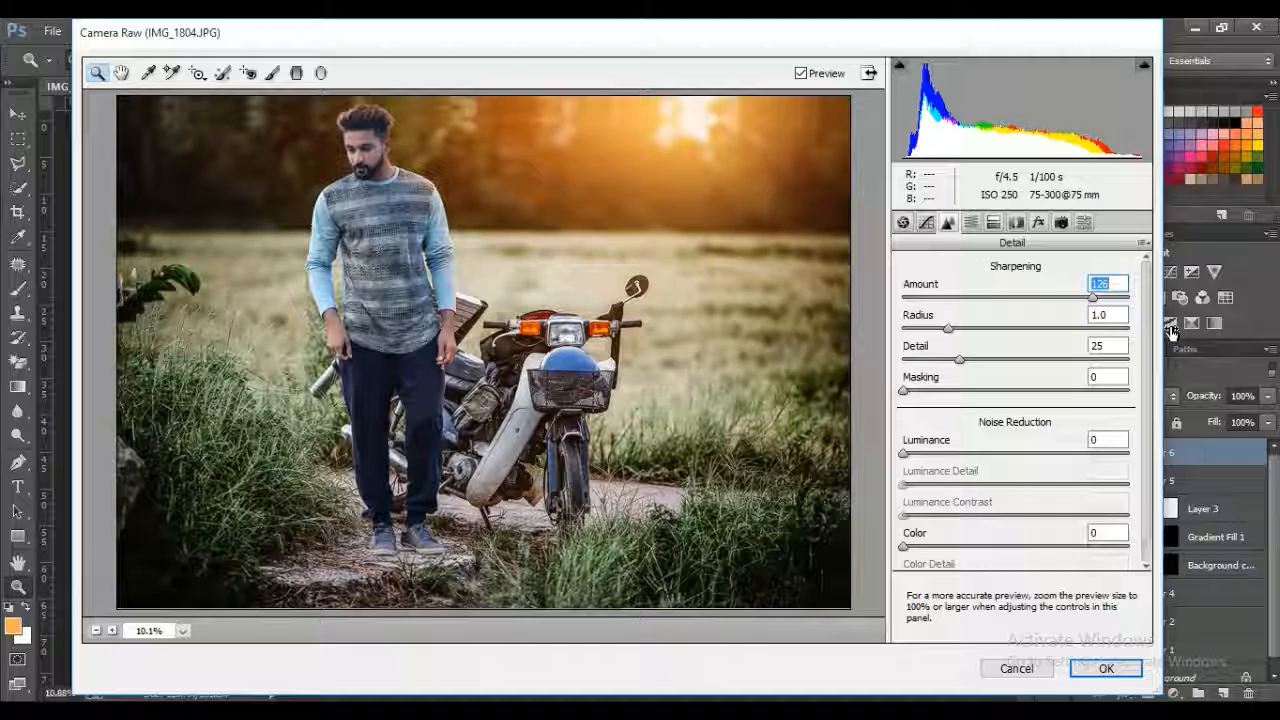
pyautogui.moveTo(1172, 333)
pyautogui.mouseDown()
pyautogui.moveTo(1143, 331)
pyautogui.moveTo(1184, 343)
pyautogui.mouseUp()
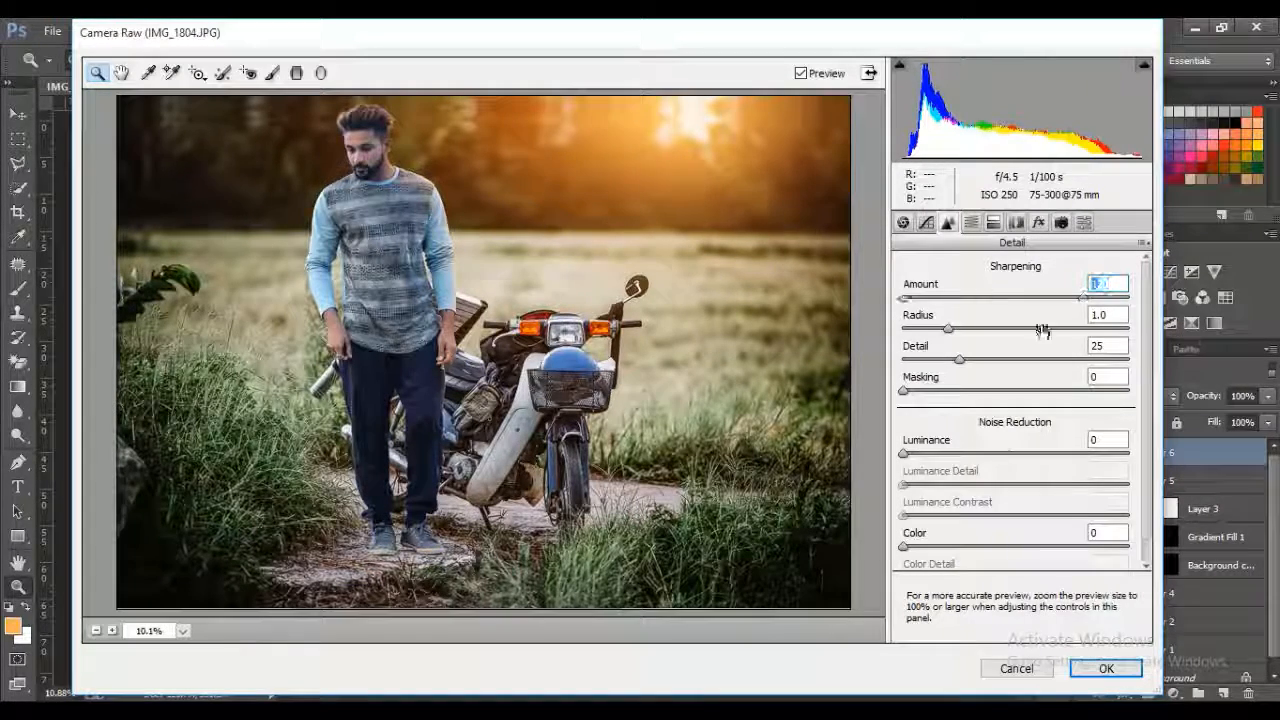
pyautogui.moveTo(1043, 331); pyautogui.dragTo(1008, 331)
pyautogui.click(499, 328)
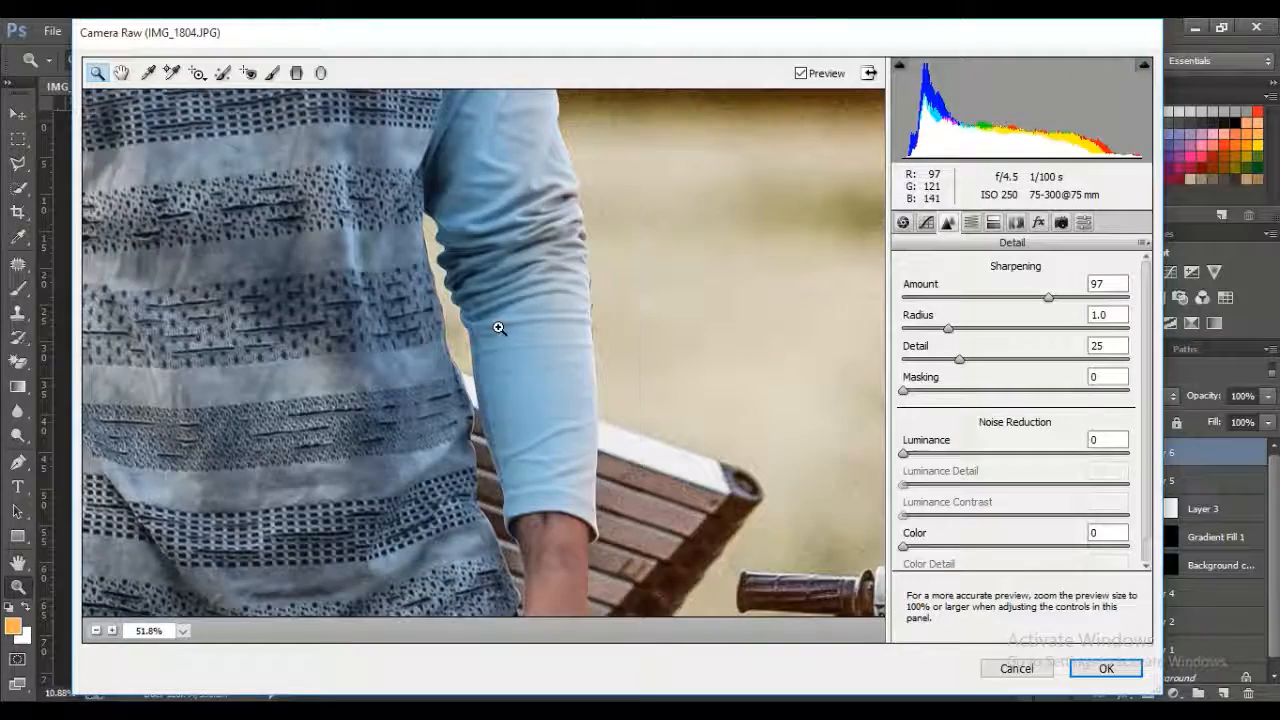
pyautogui.rightClick(499, 328)
pyautogui.click(560, 434)
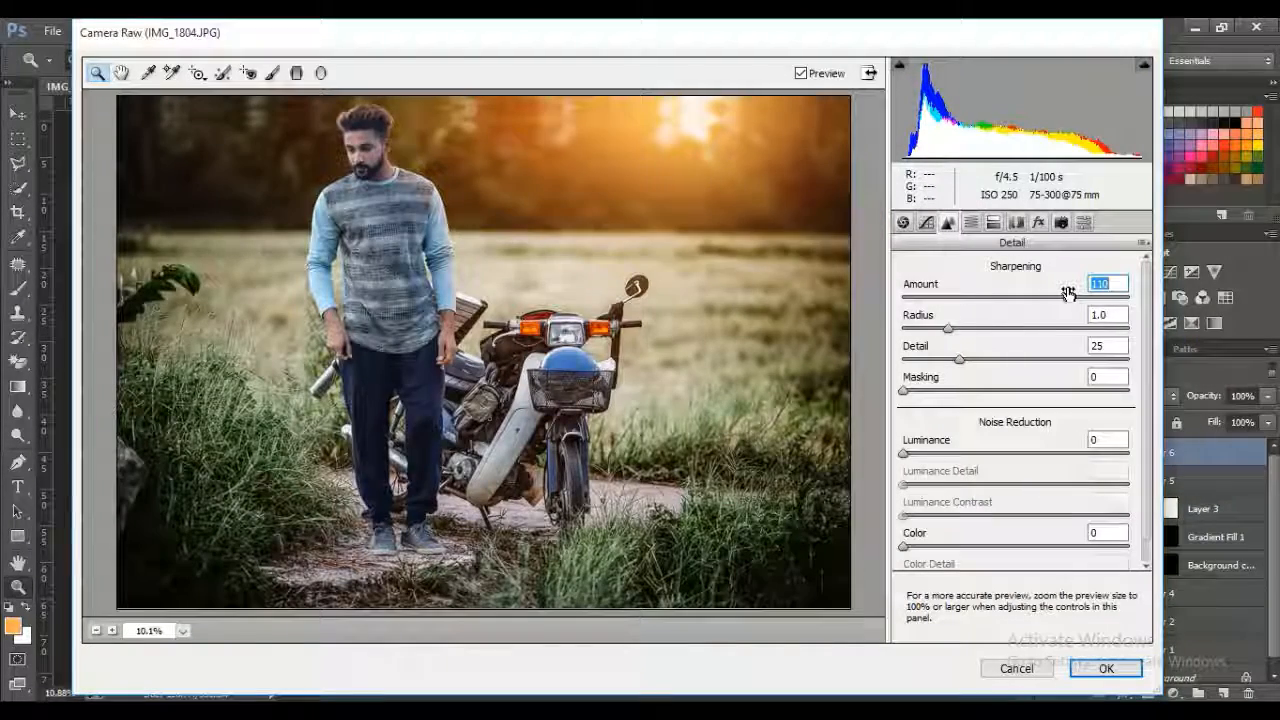
# Step: Adjust the amount and highlights of the Highlight Priority post-crop vignette
pyautogui.click(1038, 222)
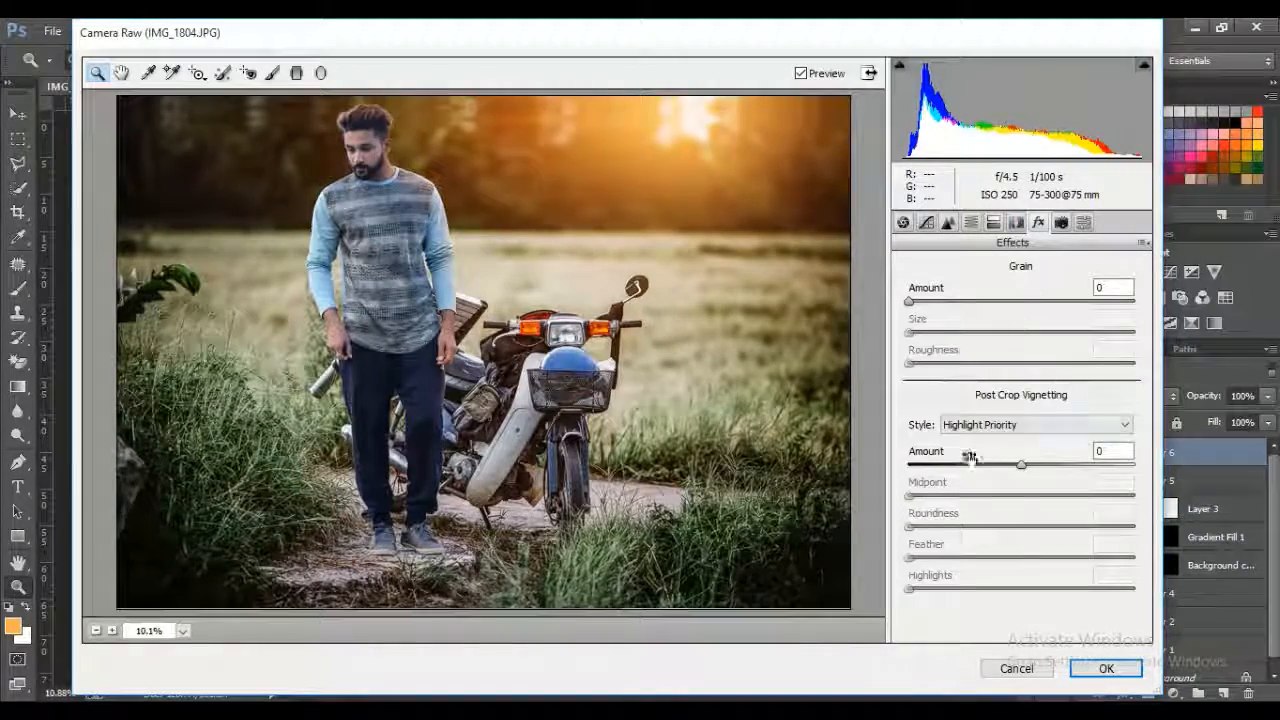
pyautogui.moveTo(971, 449)
pyautogui.mouseDown()
pyautogui.moveTo(909, 430)
pyautogui.moveTo(967, 441)
pyautogui.mouseUp()
pyautogui.moveTo(1045, 588); pyautogui.dragTo(1140, 590)
pyautogui.moveTo(1020, 464)
pyautogui.mouseDown()
pyautogui.moveTo(997, 460)
pyautogui.moveTo(1062, 460)
pyautogui.moveTo(1000, 457)
pyautogui.moveTo(1037, 461)
pyautogui.mouseUp()
# Step: Raise the Shadows value of the parametric tone curve to +5
pyautogui.click(993, 222)
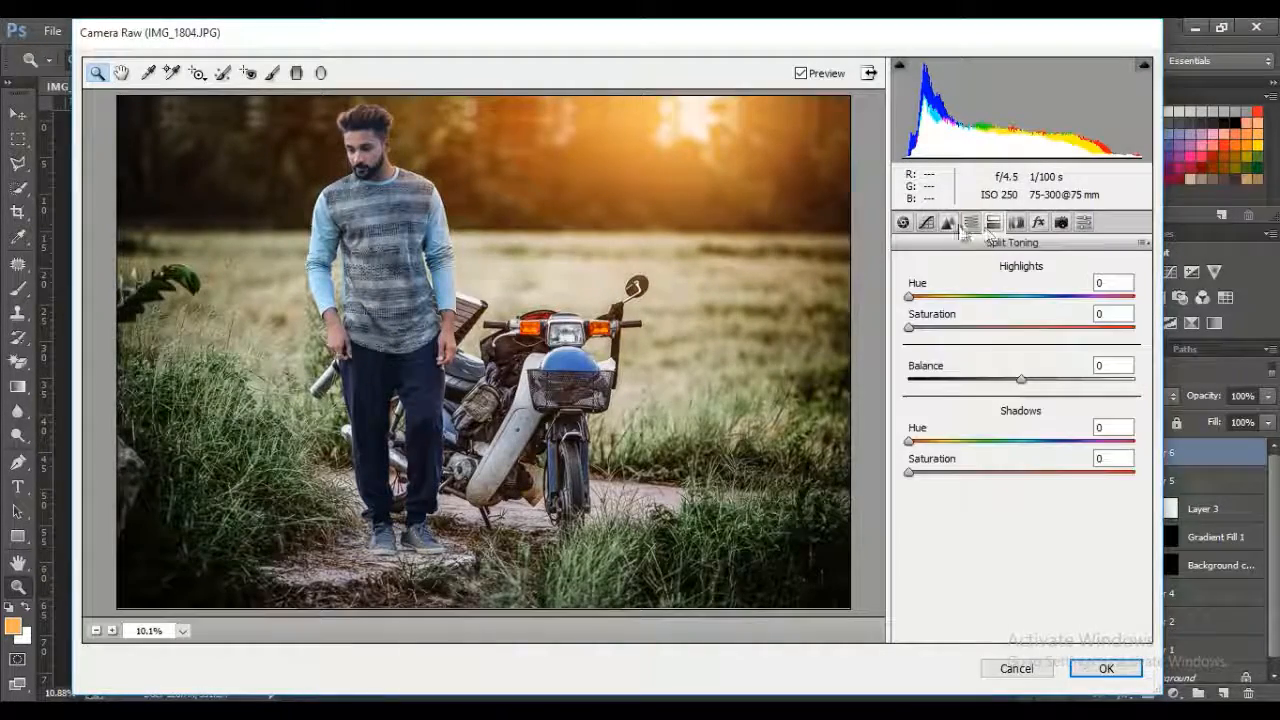
pyautogui.click(970, 222)
pyautogui.click(926, 222)
pyautogui.scroll(-1, 931, 362)
pyautogui.moveTo(1000, 620)
pyautogui.mouseDown()
pyautogui.moveTo(989, 612)
pyautogui.moveTo(1010, 612)
pyautogui.moveTo(991, 612)
pyautogui.mouseUp()
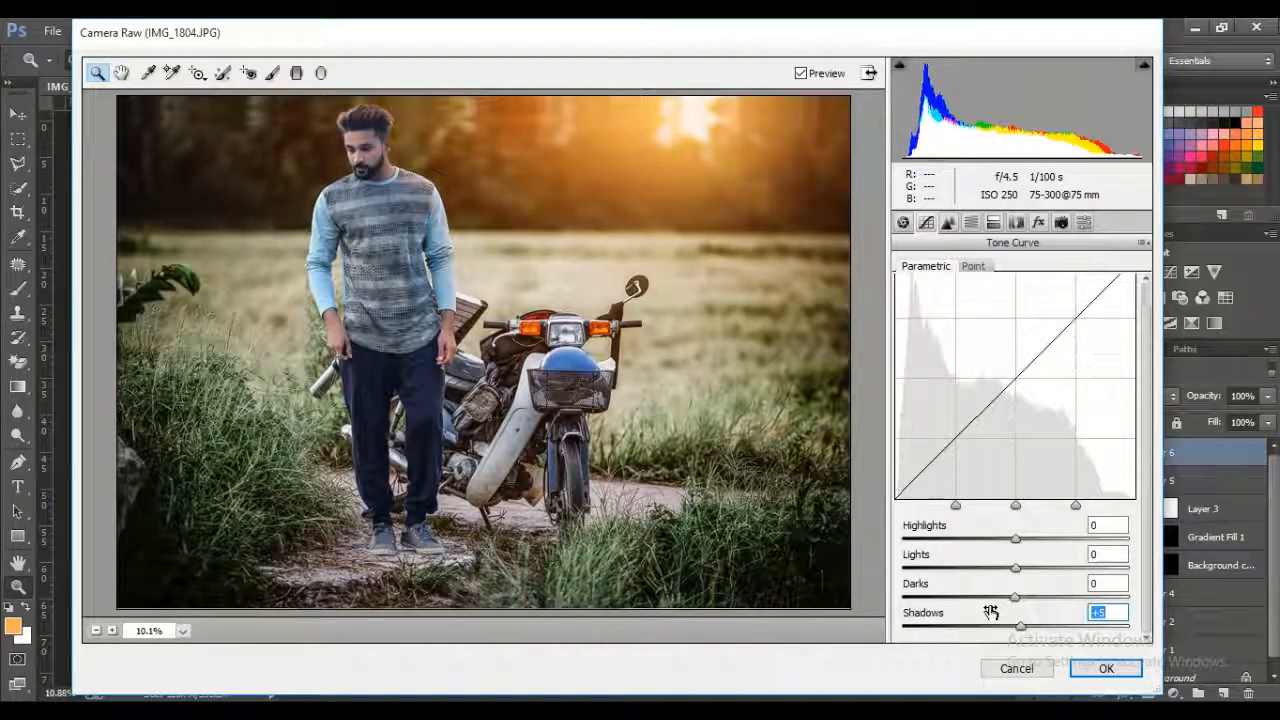
# Step: Set the sharpening amount to 58 and apply the Camera Raw grade to Layer 6
pyautogui.click(949, 224)
pyautogui.moveTo(960, 306); pyautogui.dragTo(908, 308)
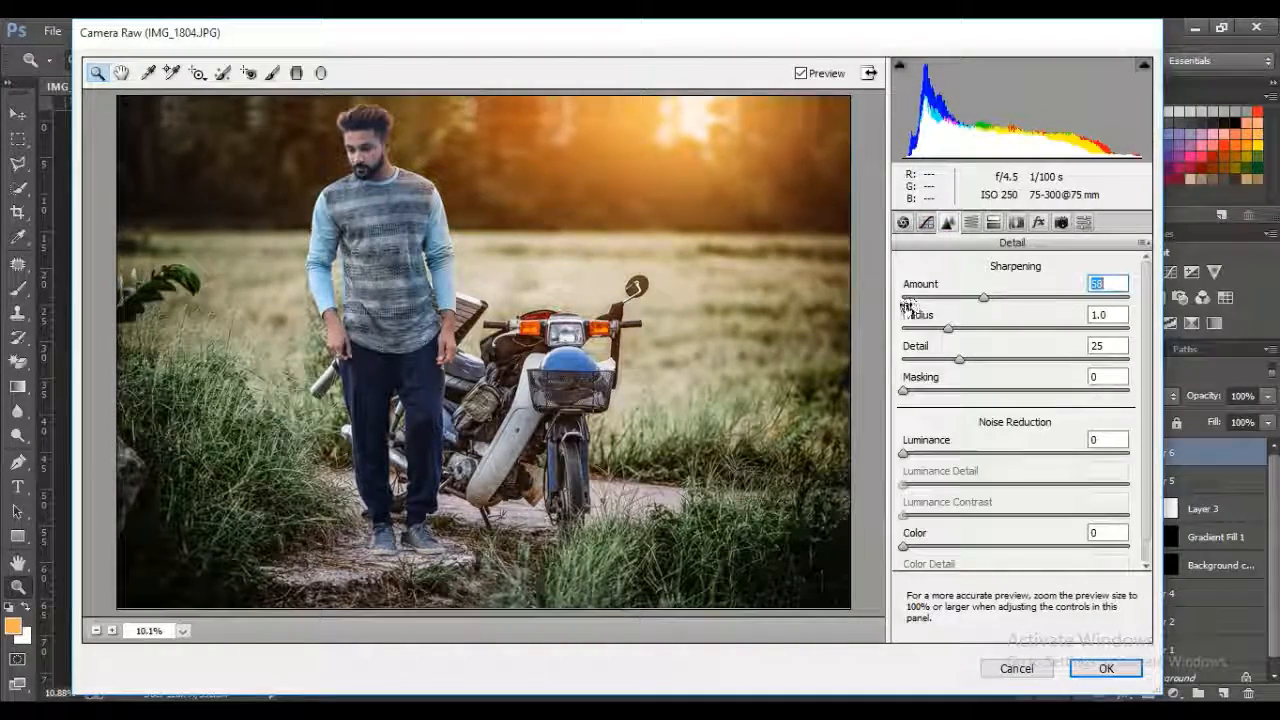
pyautogui.press('Return')
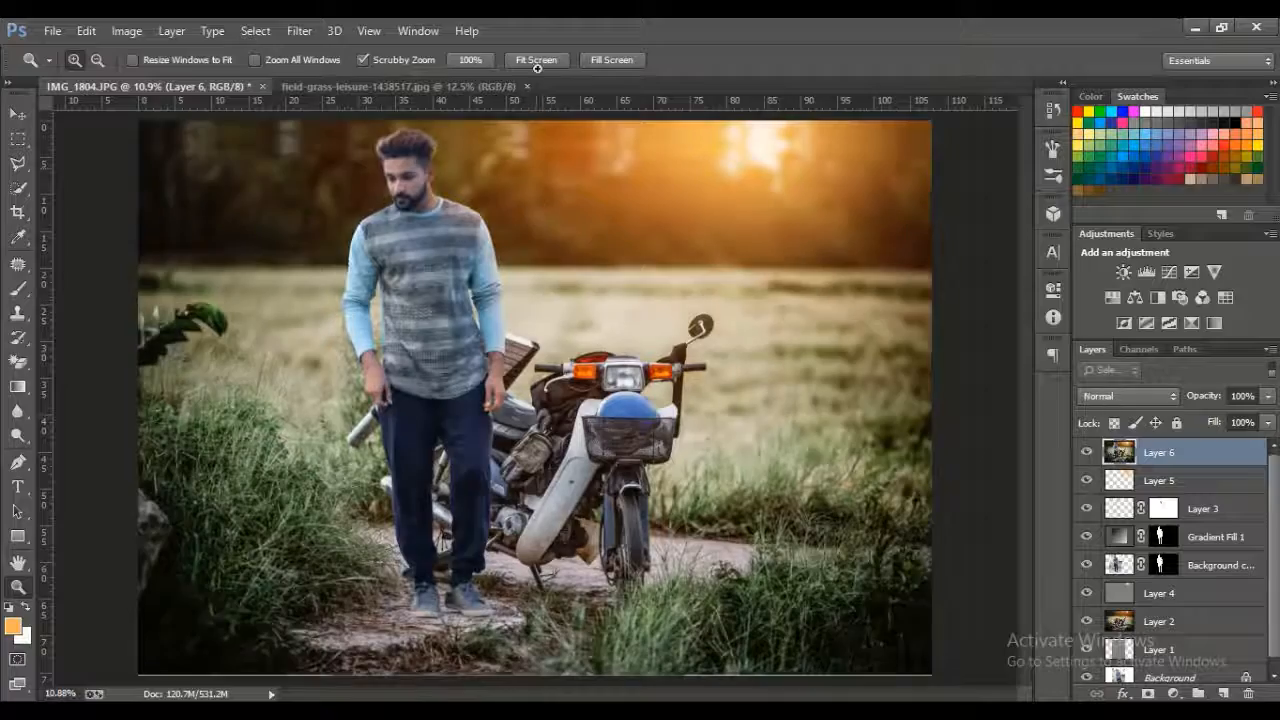
# Step: Crop the image to a 1:1 square that keeps the man, the motorcycle and the sun in frame
pyautogui.click(19, 210)
pyautogui.click(105, 60)
pyautogui.click(100, 68)
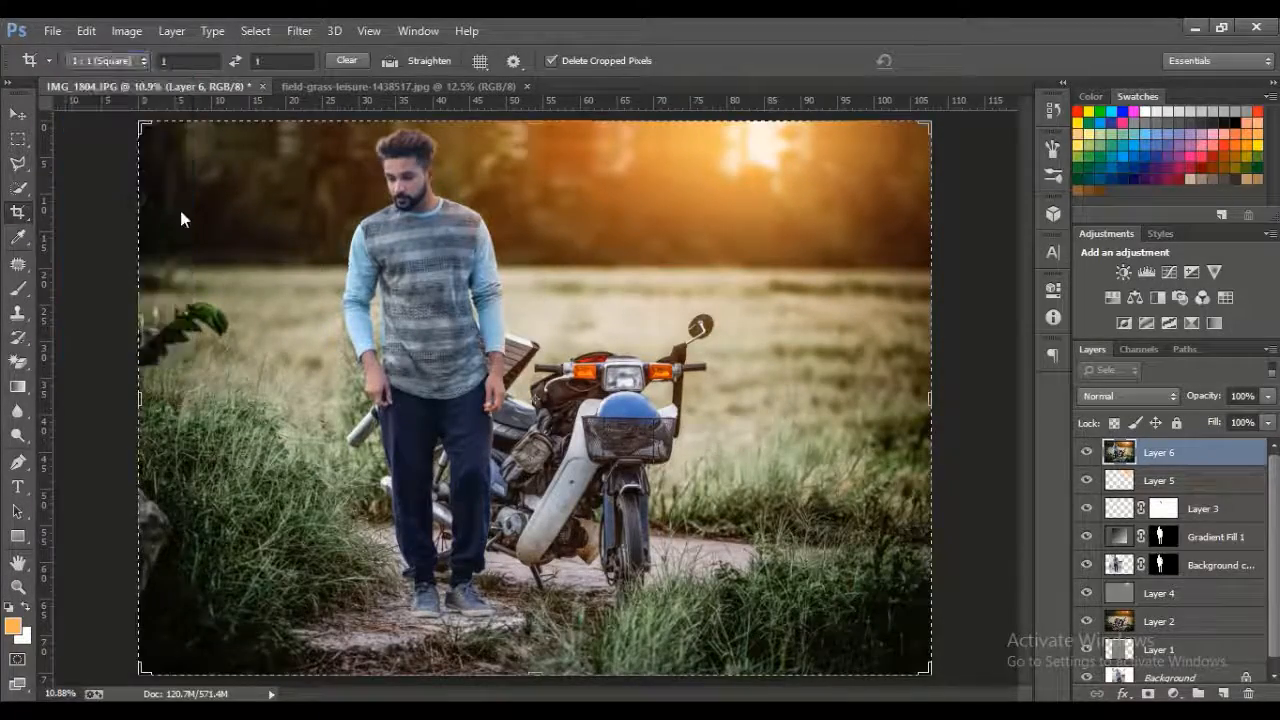
pyautogui.press('Return')
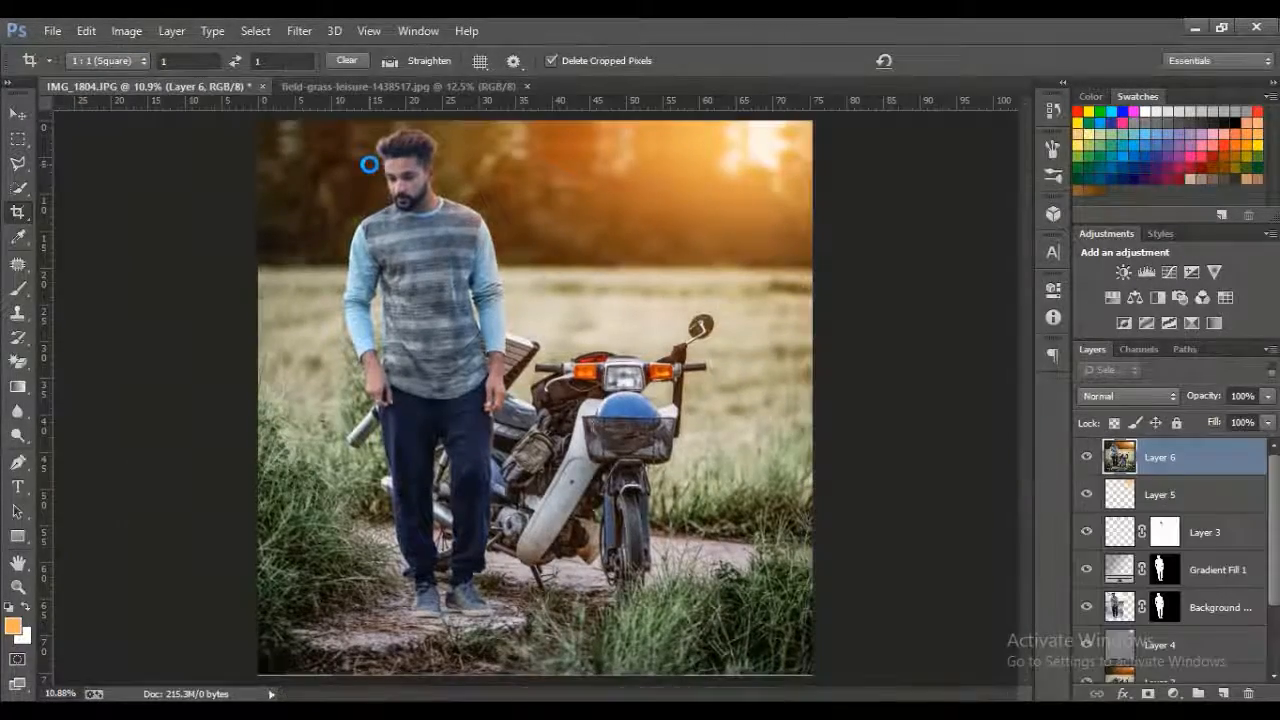
# Step: Duplicate Layer 6 at the top of the layer stack
pyautogui.click(19, 587)
pyautogui.click(552, 64)
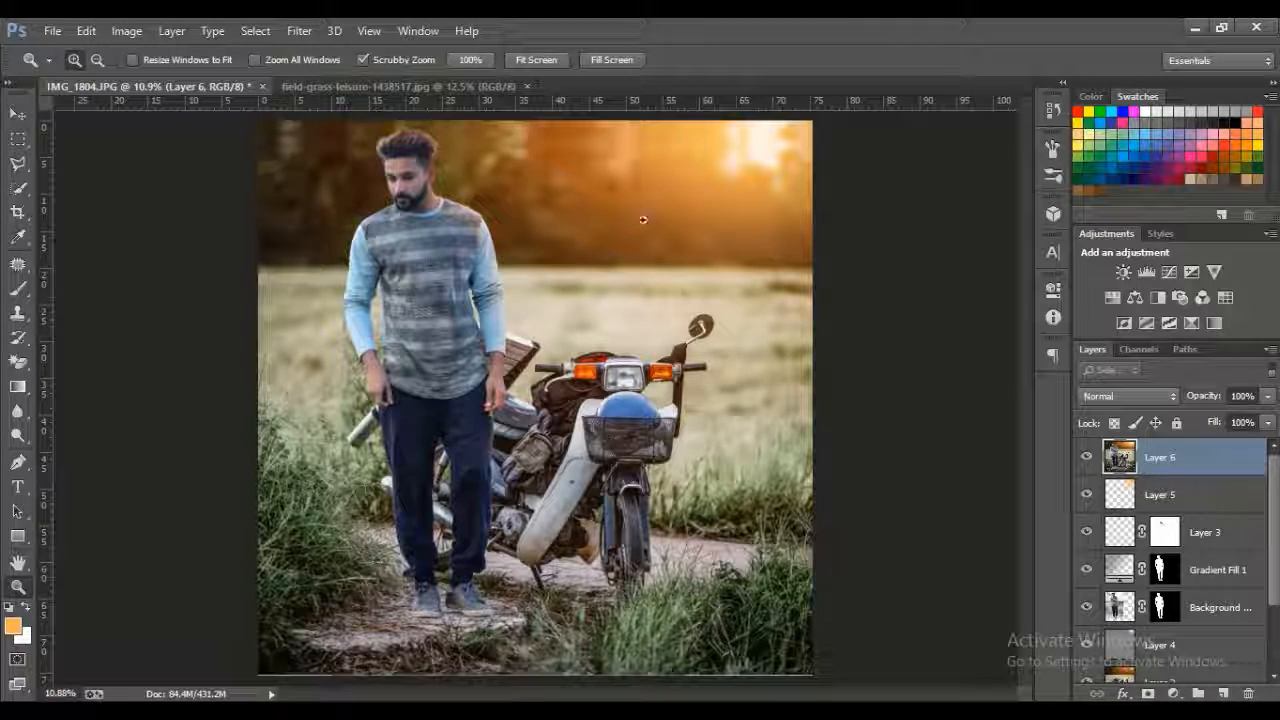
pyautogui.moveTo(1157, 481); pyautogui.dragTo(1223, 693)
pyautogui.click(299, 31)
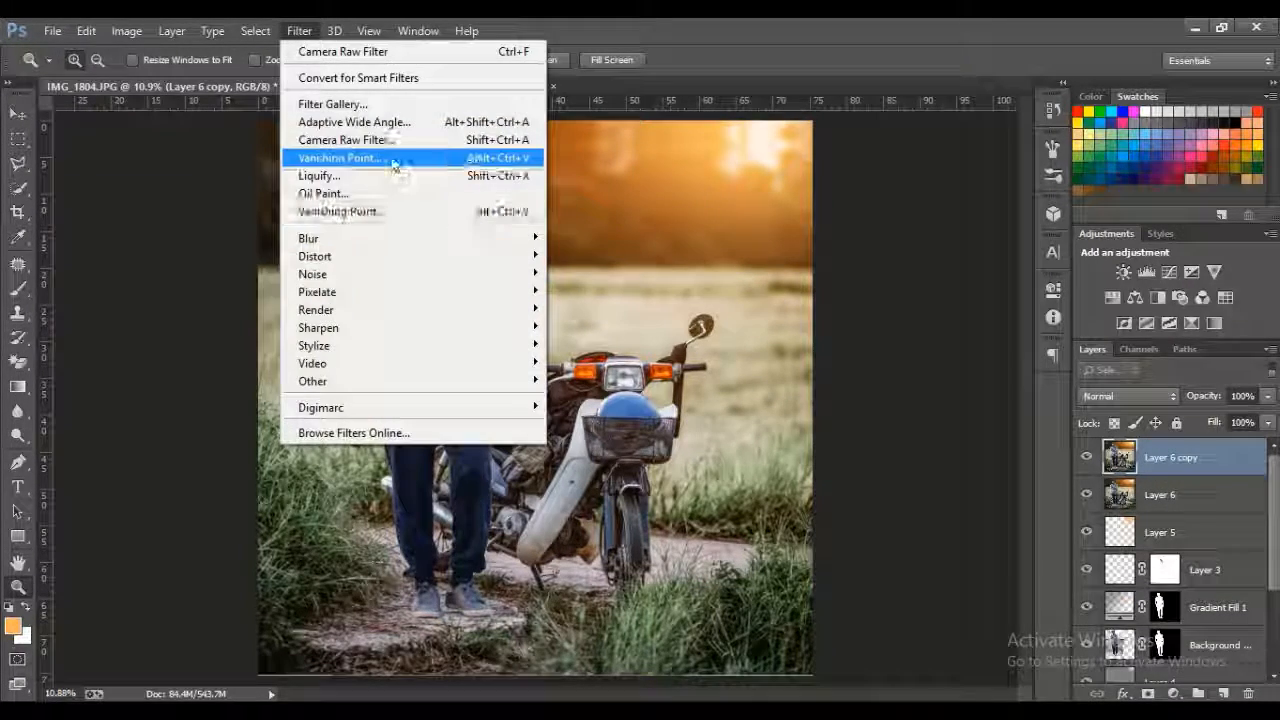
pyautogui.click(814, 38)
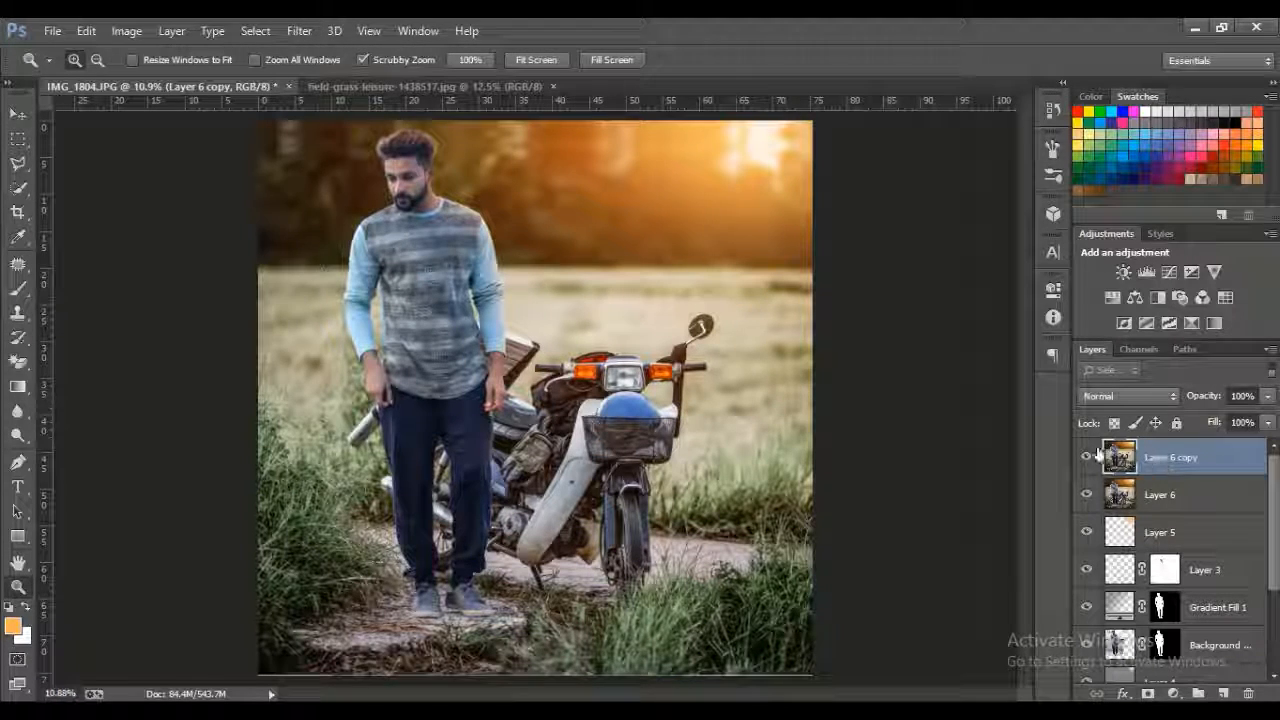
# Step: Select a rectangle around the man's upper body and apply Surface Blur with radius 32 pixels and threshold 32 levels
pyautogui.click(17, 140)
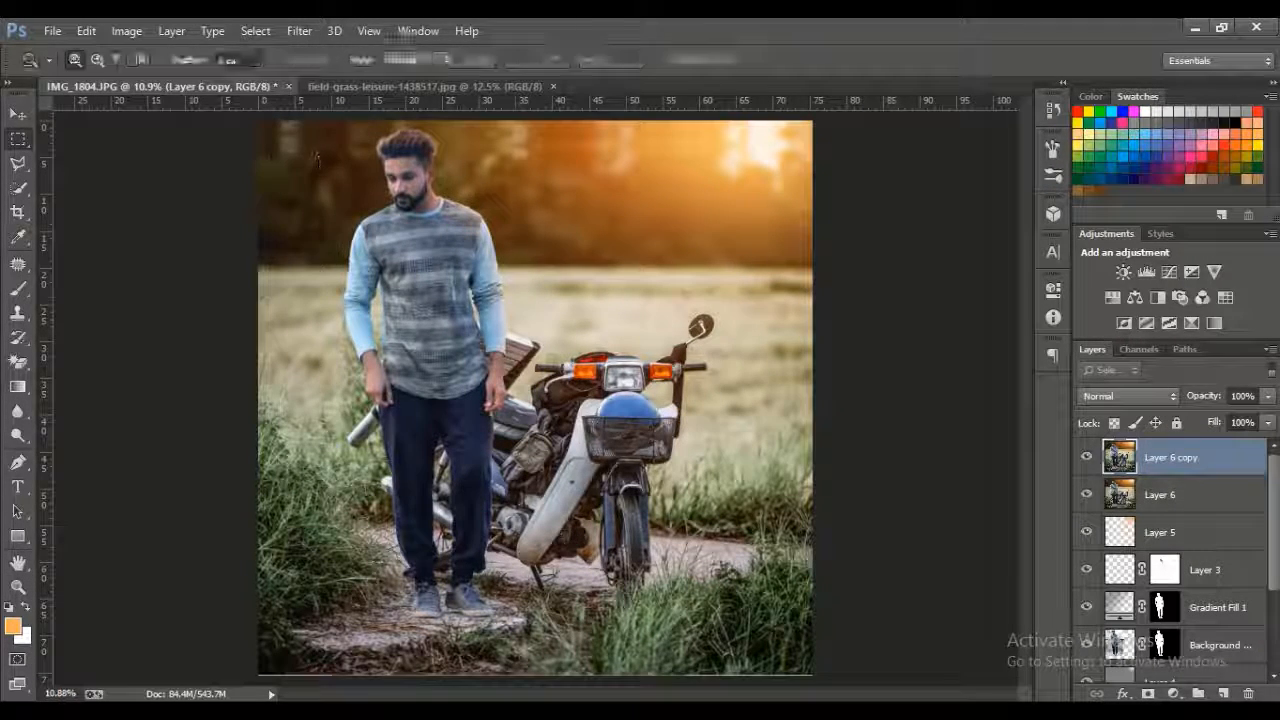
pyautogui.moveTo(337, 131); pyautogui.dragTo(529, 448)
pyautogui.click(299, 30)
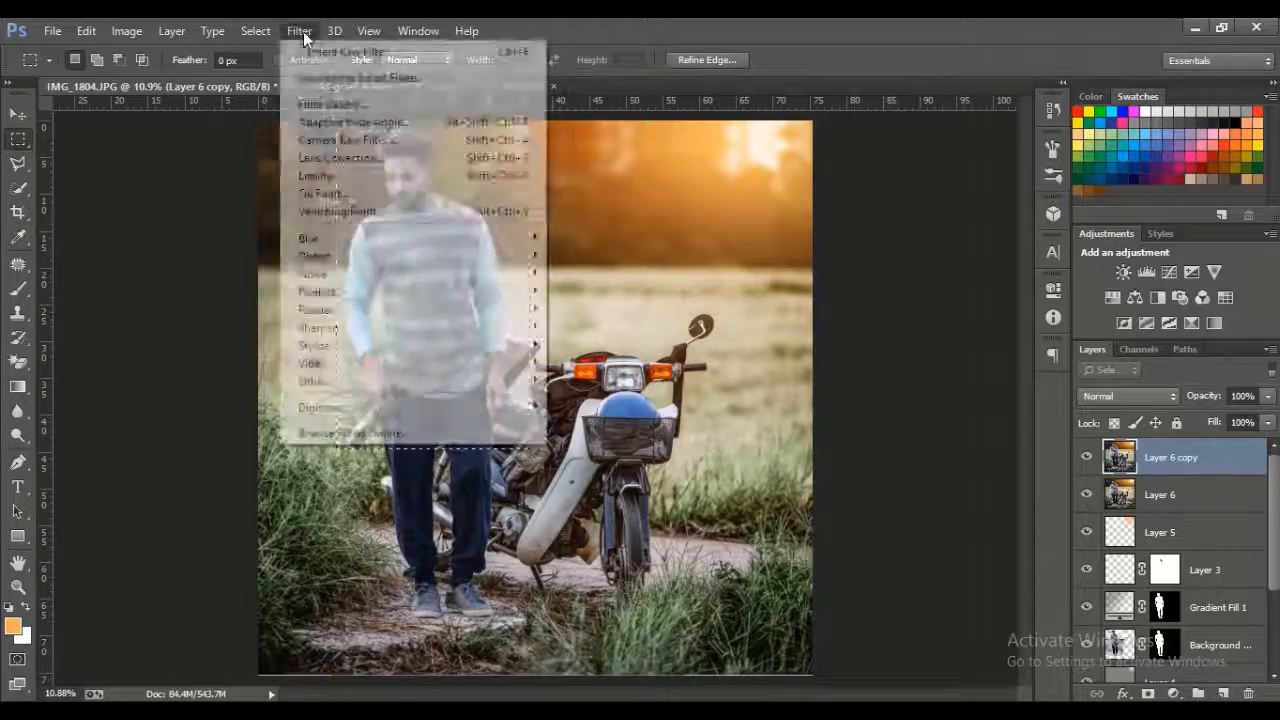
pyautogui.moveTo(343, 237)
pyautogui.click(610, 474)
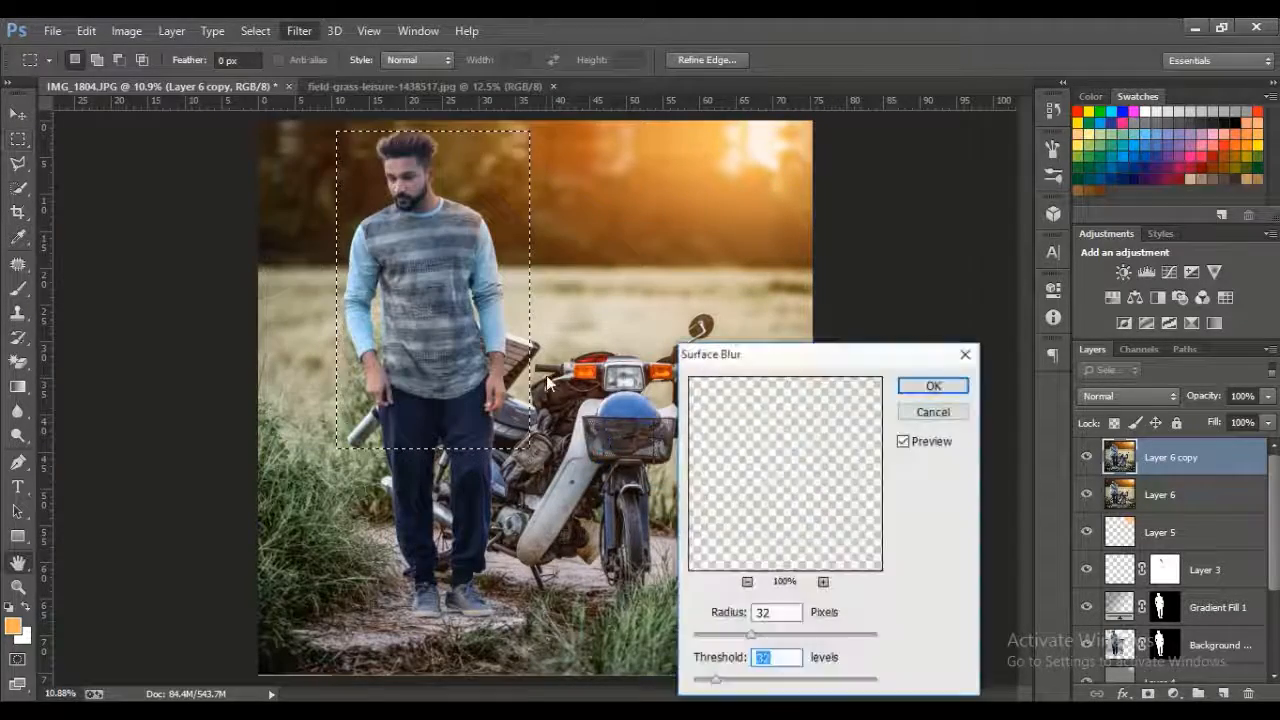
pyautogui.click(930, 388)
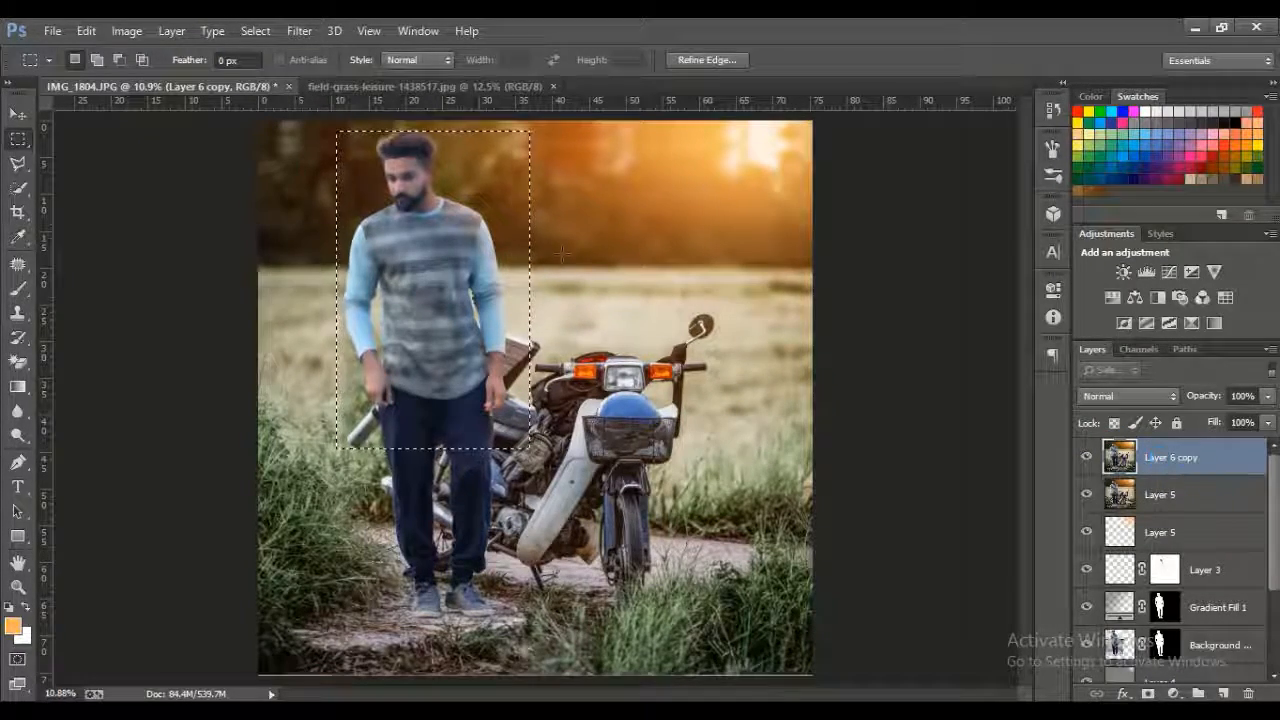
# Step: Clear the selection and hide the blurred Layer 6 copy with a black layer mask
pyautogui.hotkey('ctrl', 'd')
pyautogui.keyDown('alt'); pyautogui.click(1148, 694); pyautogui.keyUp('alt')
# Step: Reveal the blur on the man's neck and face by painting the mask with a 73 px white brush at 21% opacity
pyautogui.click(18, 588)
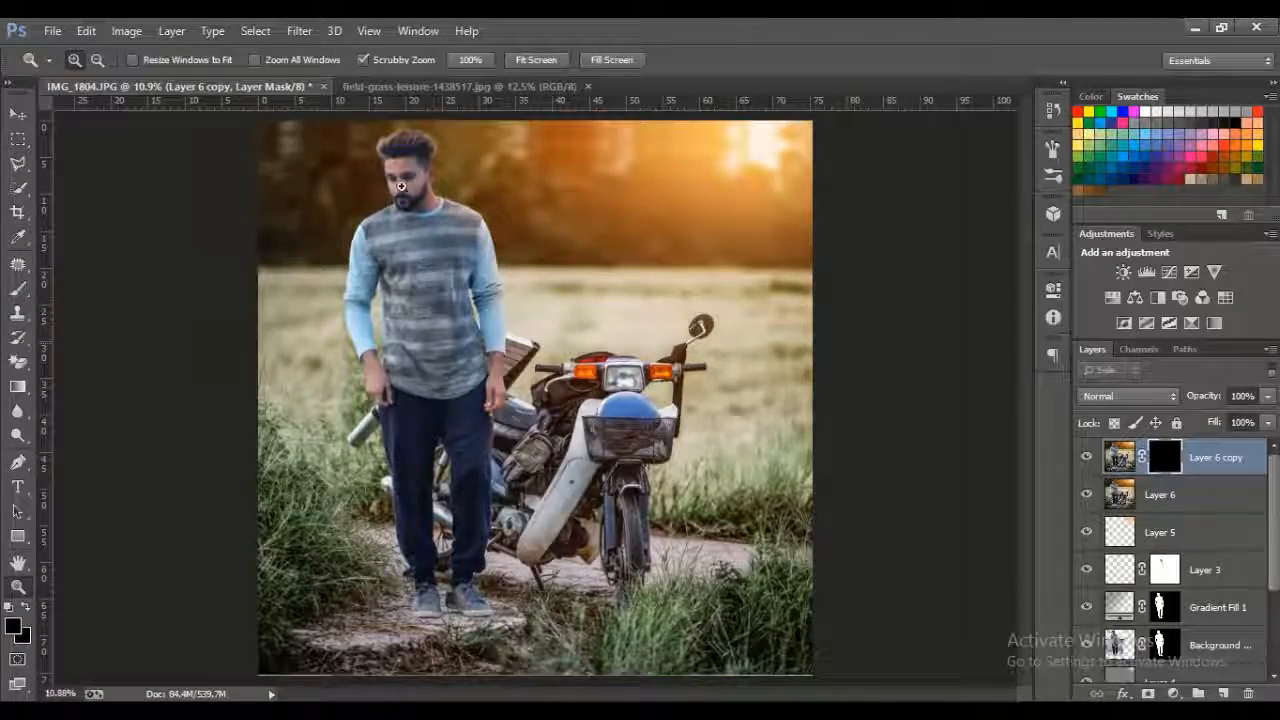
pyautogui.moveTo(402, 186); pyautogui.dragTo(419, 253)
pyautogui.click(17, 290)
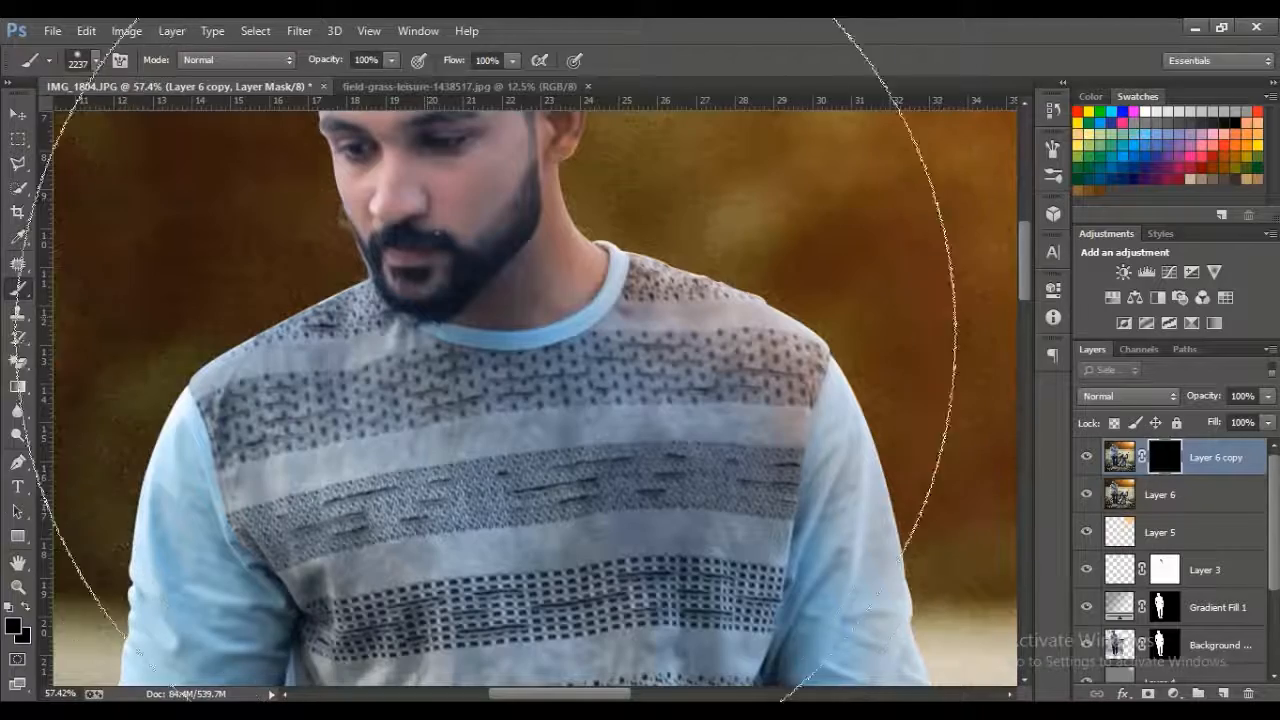
pyautogui.rightClick(445, 340)
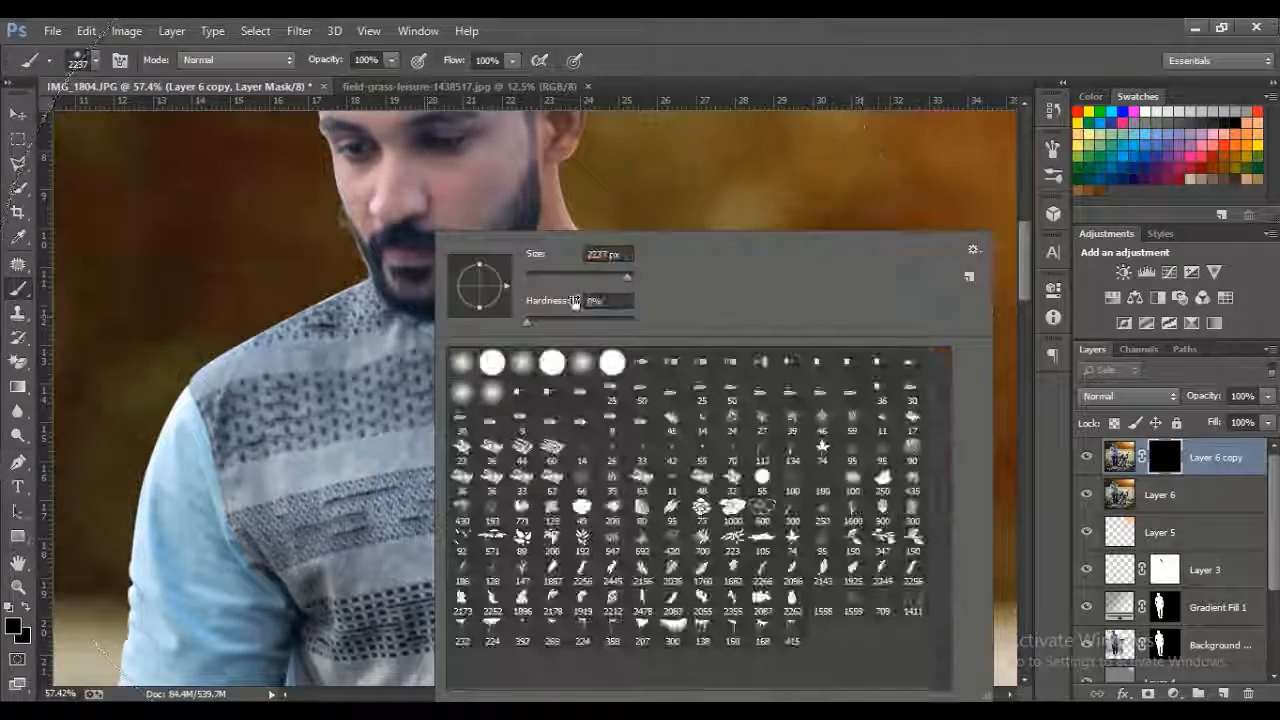
pyautogui.click(1086, 80)
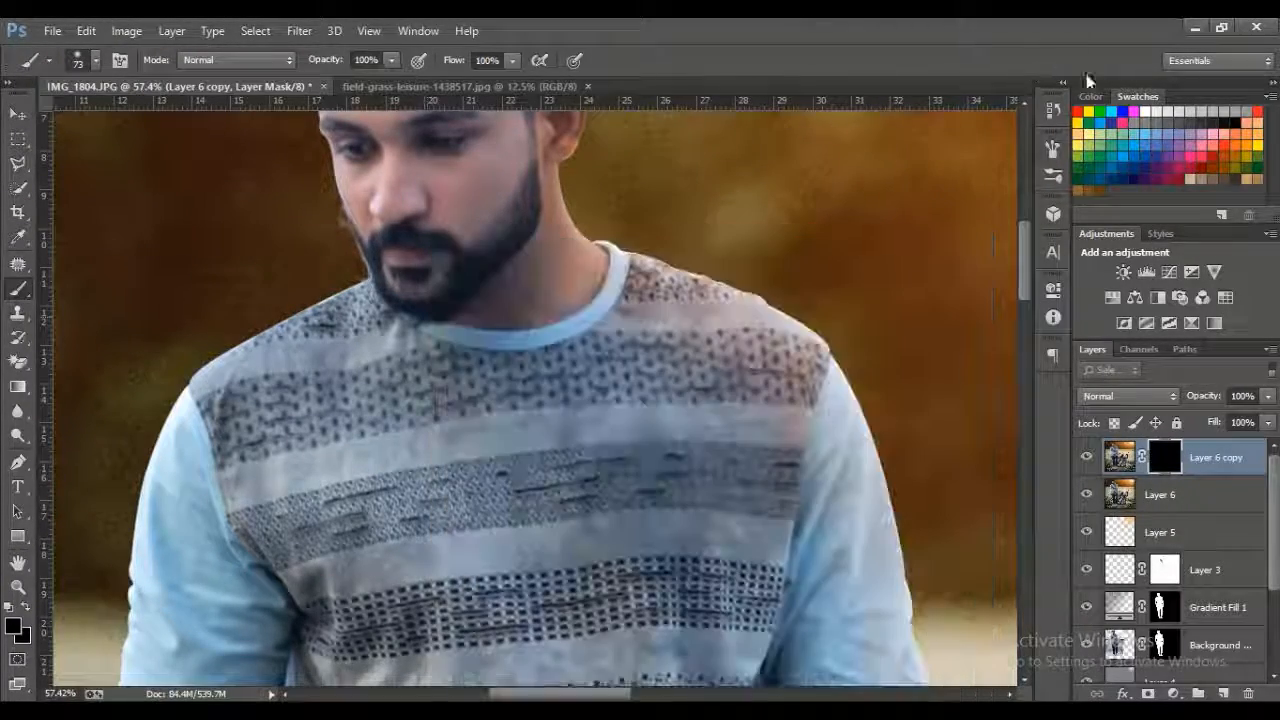
pyautogui.click(1091, 97)
pyautogui.click(1119, 146)
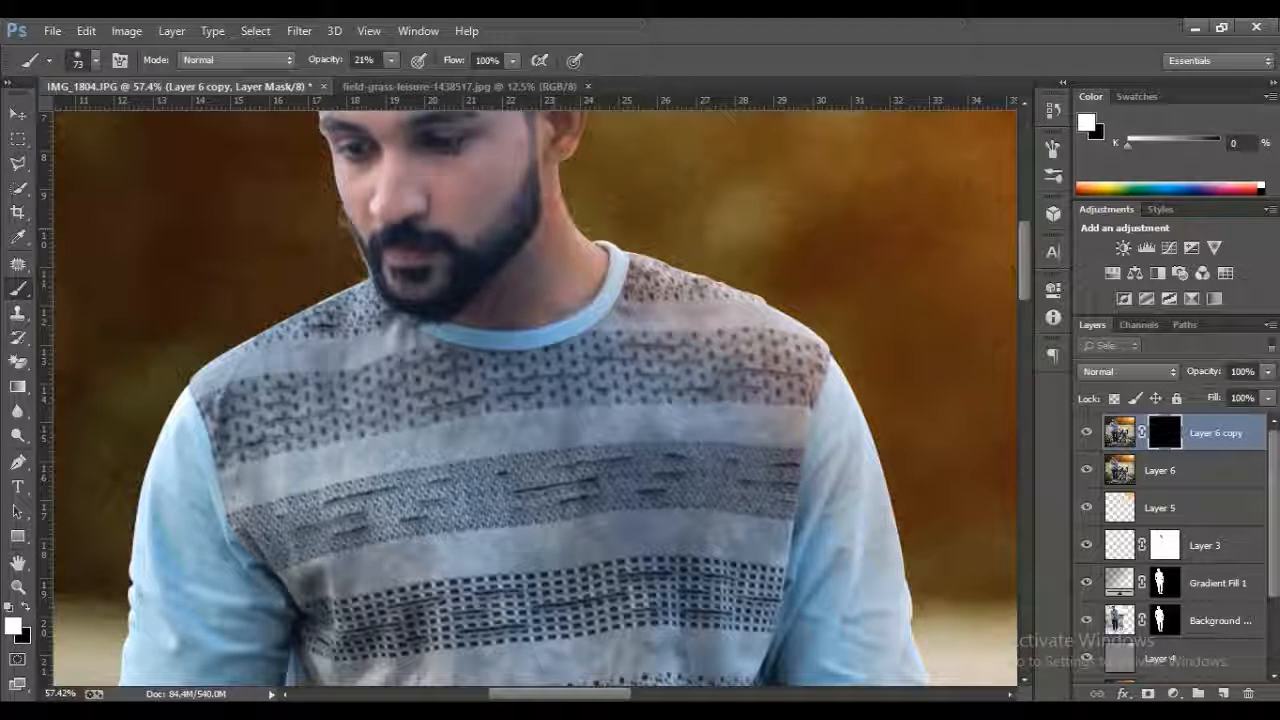
pyautogui.moveTo(588, 284)
pyautogui.mouseDown()
pyautogui.moveTo(496, 307)
pyautogui.moveTo(568, 218)
pyautogui.mouseUp()
pyautogui.scroll(4, 577, 265)
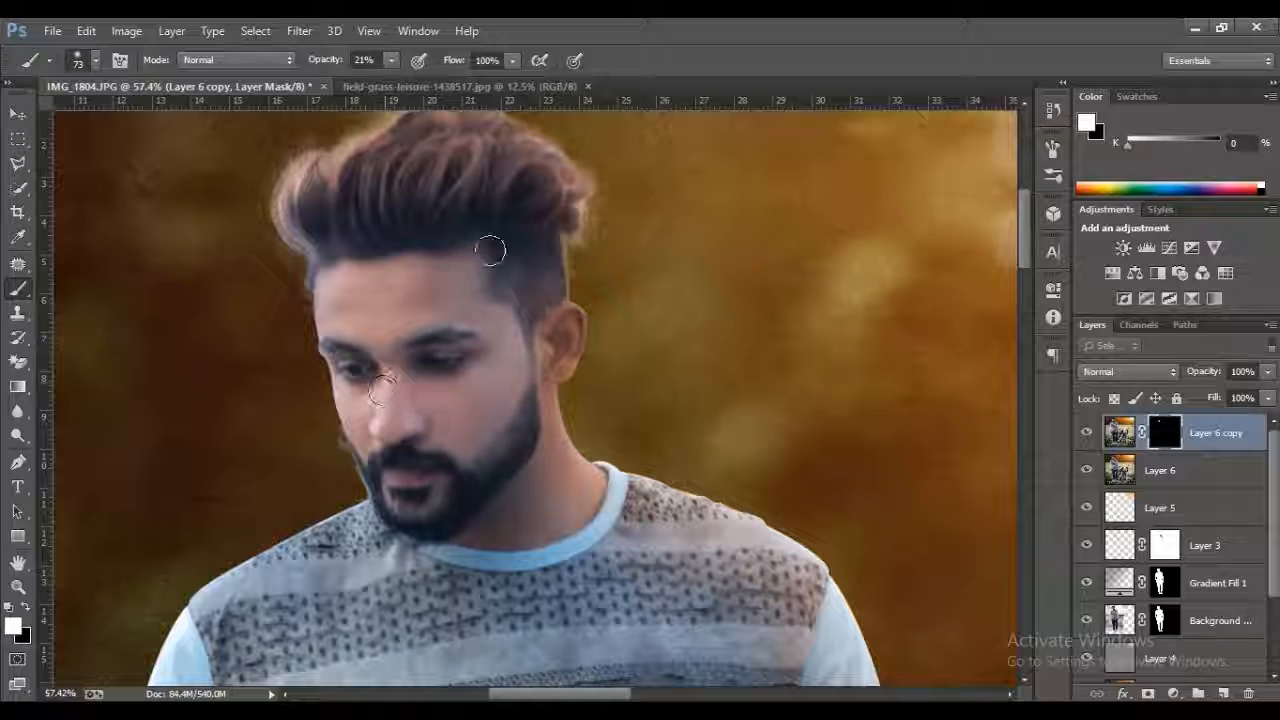
pyautogui.moveTo(490, 250); pyautogui.dragTo(479, 257)
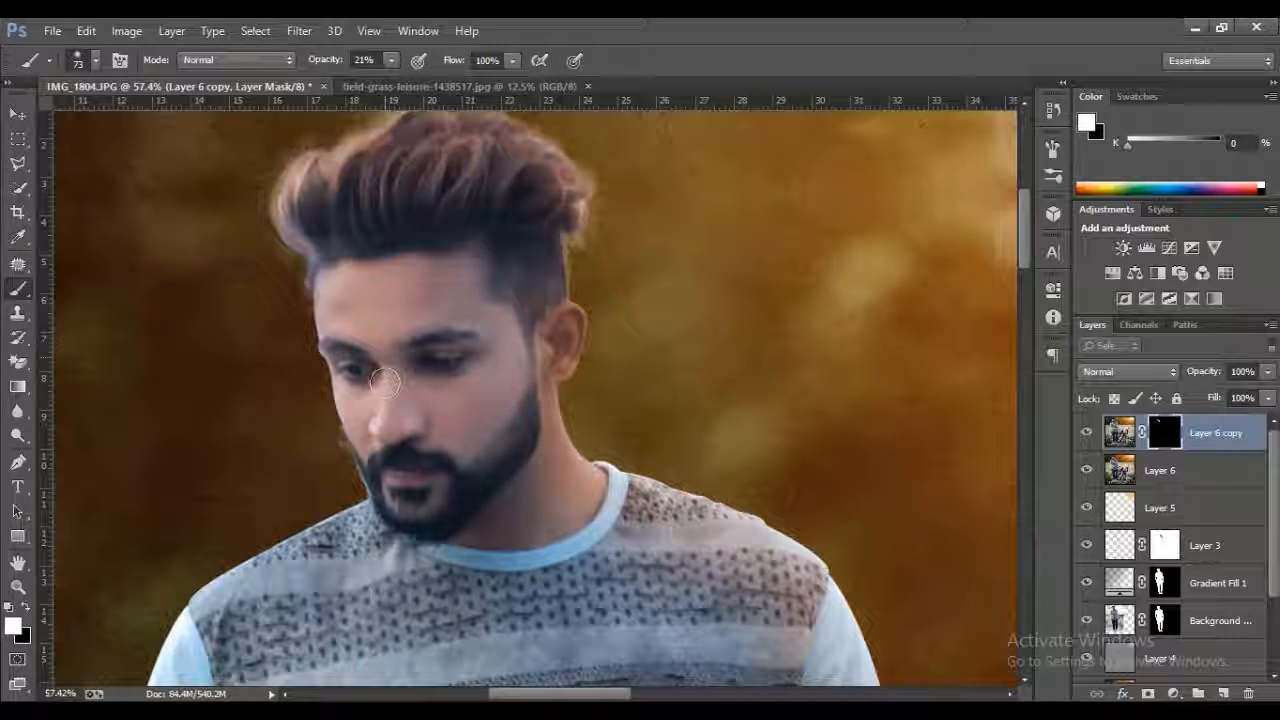
pyautogui.moveTo(515, 330); pyautogui.dragTo(465, 305)
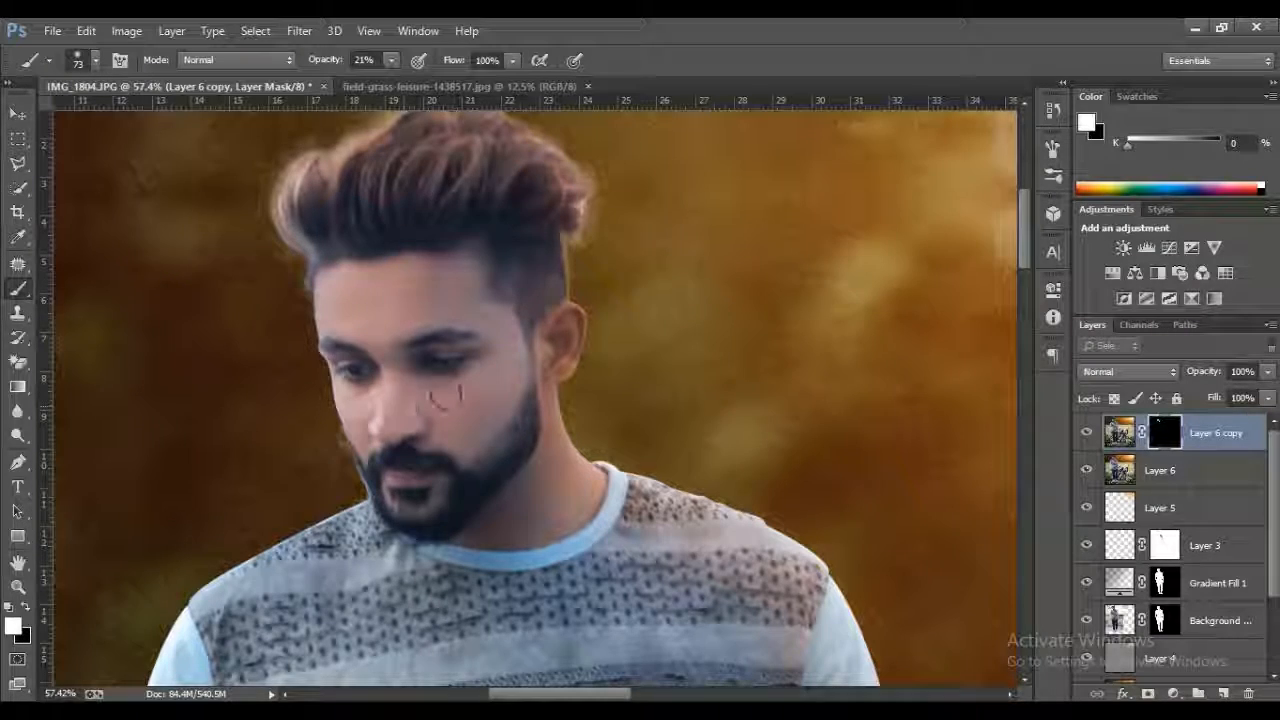
# Step: Smooth the skin of both hands and wrists by painting white on the Layer 6 copy mask at 21% opacity
pyautogui.moveTo(576, 596)
pyautogui.mouseDown()
pyautogui.moveTo(508, 491)
pyautogui.moveTo(470, 340)
pyautogui.mouseUp()
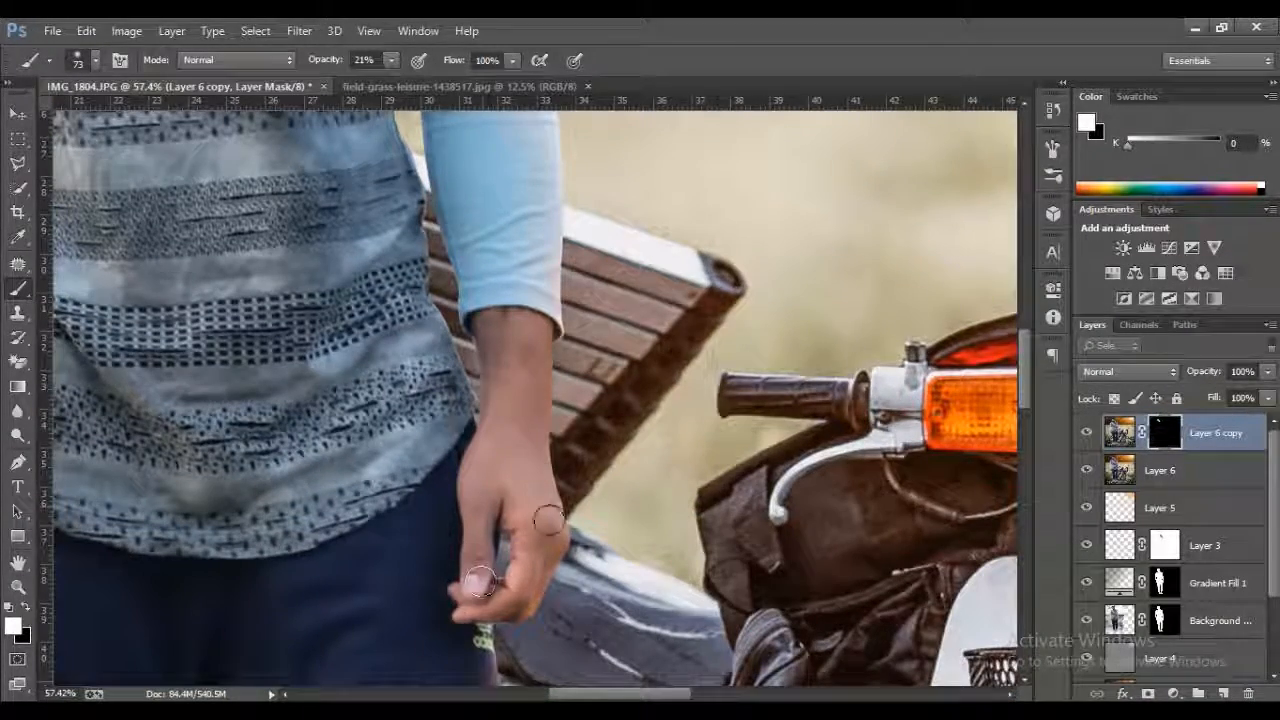
pyautogui.moveTo(530, 400); pyautogui.dragTo(525, 351)
pyautogui.moveTo(319, 353); pyautogui.dragTo(814, 248)
pyautogui.moveTo(396, 279); pyautogui.dragTo(456, 283)
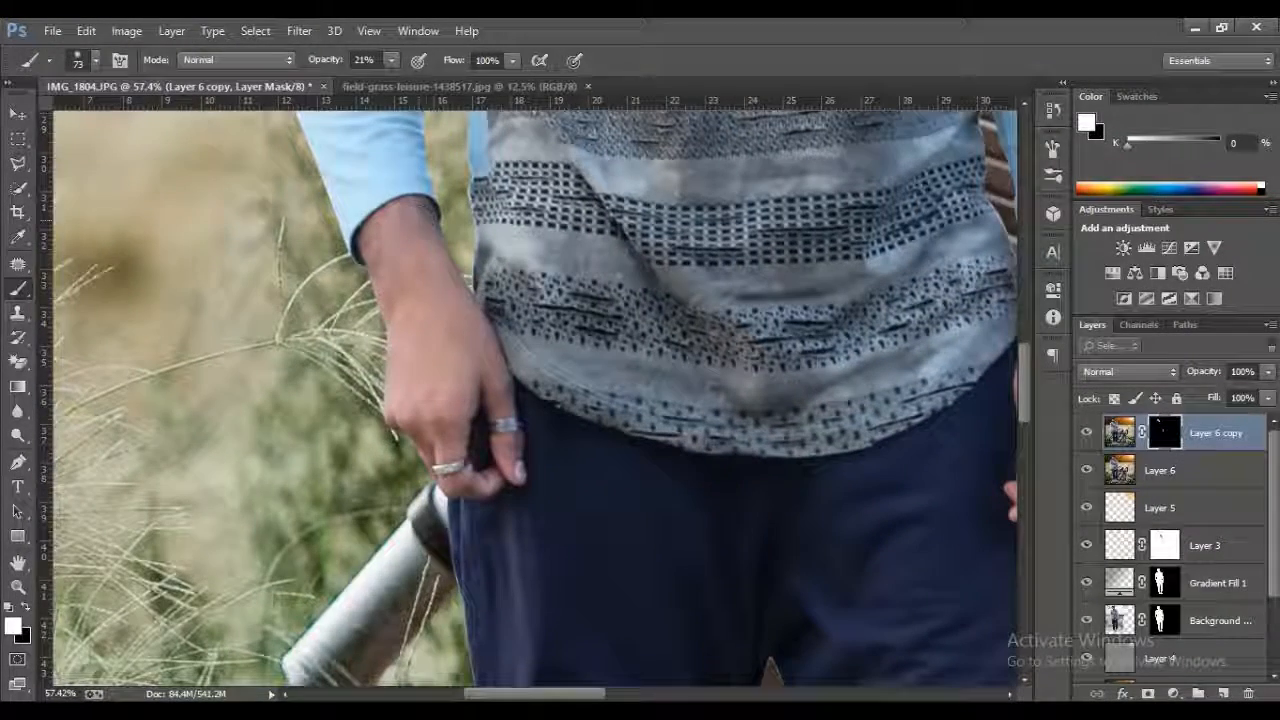
pyautogui.moveTo(400, 241)
pyautogui.mouseDown()
pyautogui.moveTo(370, 283)
pyautogui.moveTo(398, 208)
pyautogui.mouseUp()
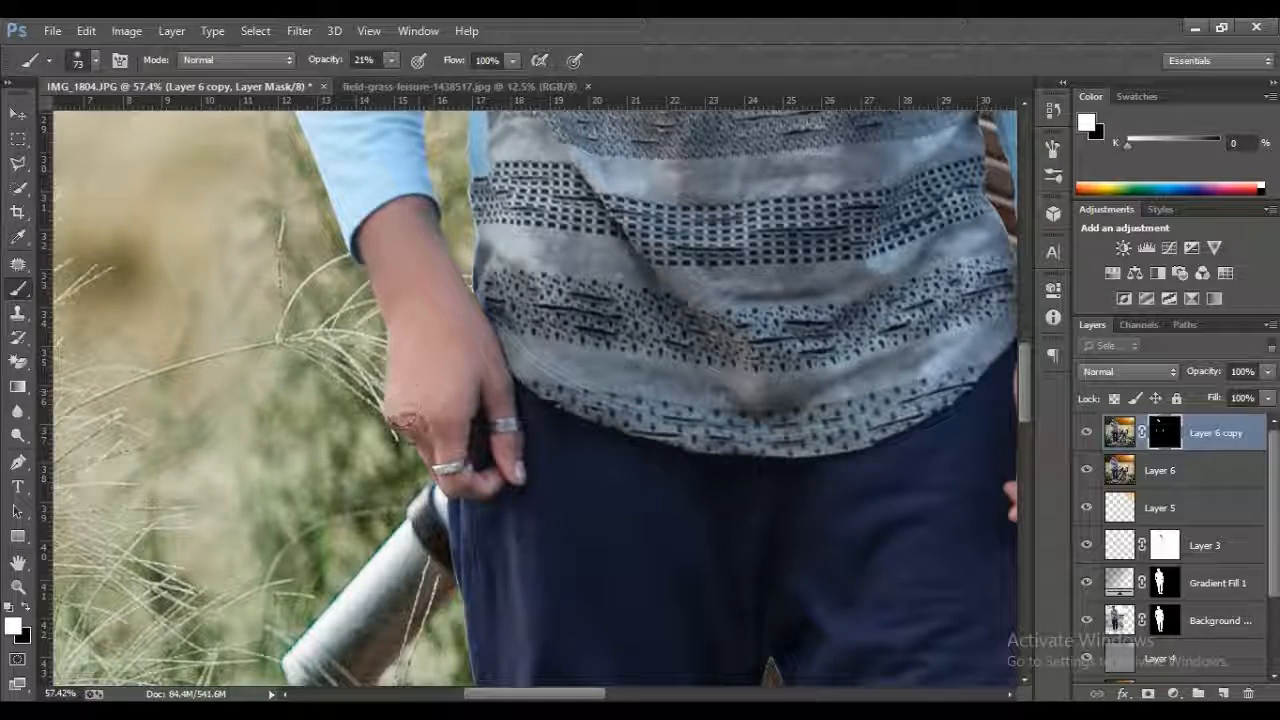
pyautogui.moveTo(447, 436); pyautogui.dragTo(434, 409)
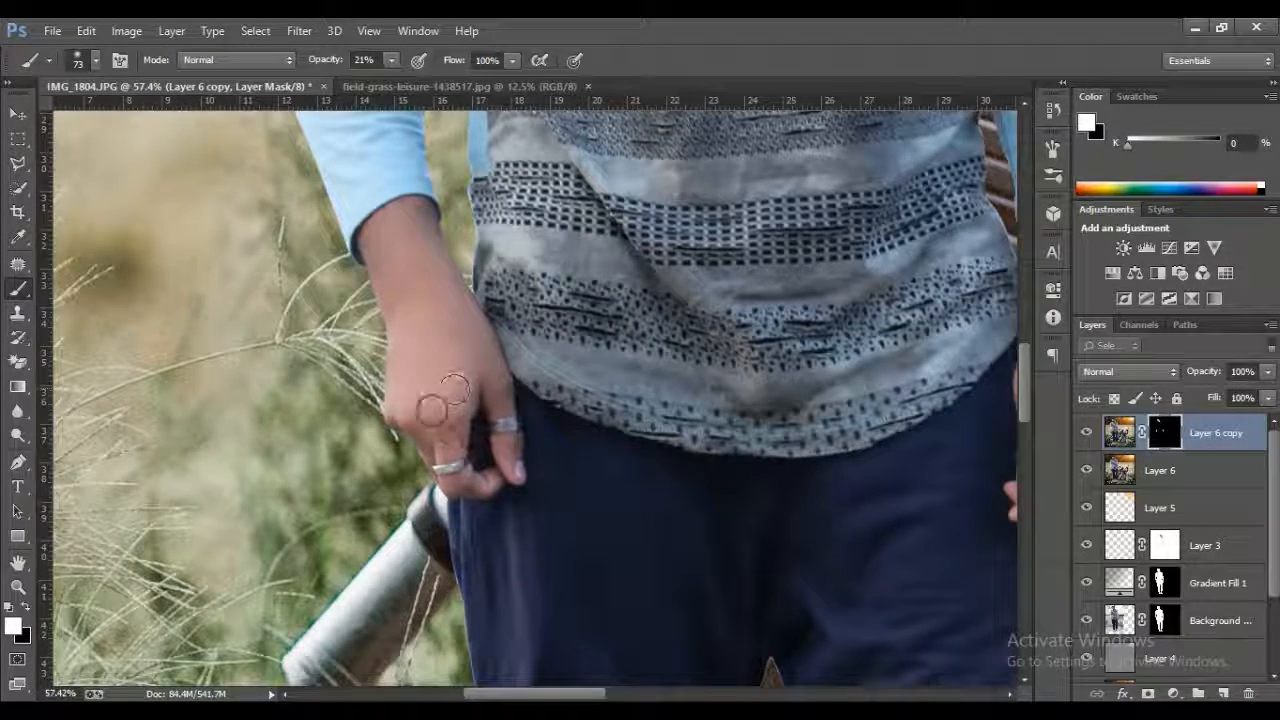
pyautogui.moveTo(434, 351); pyautogui.dragTo(536, 596)
pyautogui.moveTo(466, 271); pyautogui.dragTo(440, 453)
pyautogui.press('z')
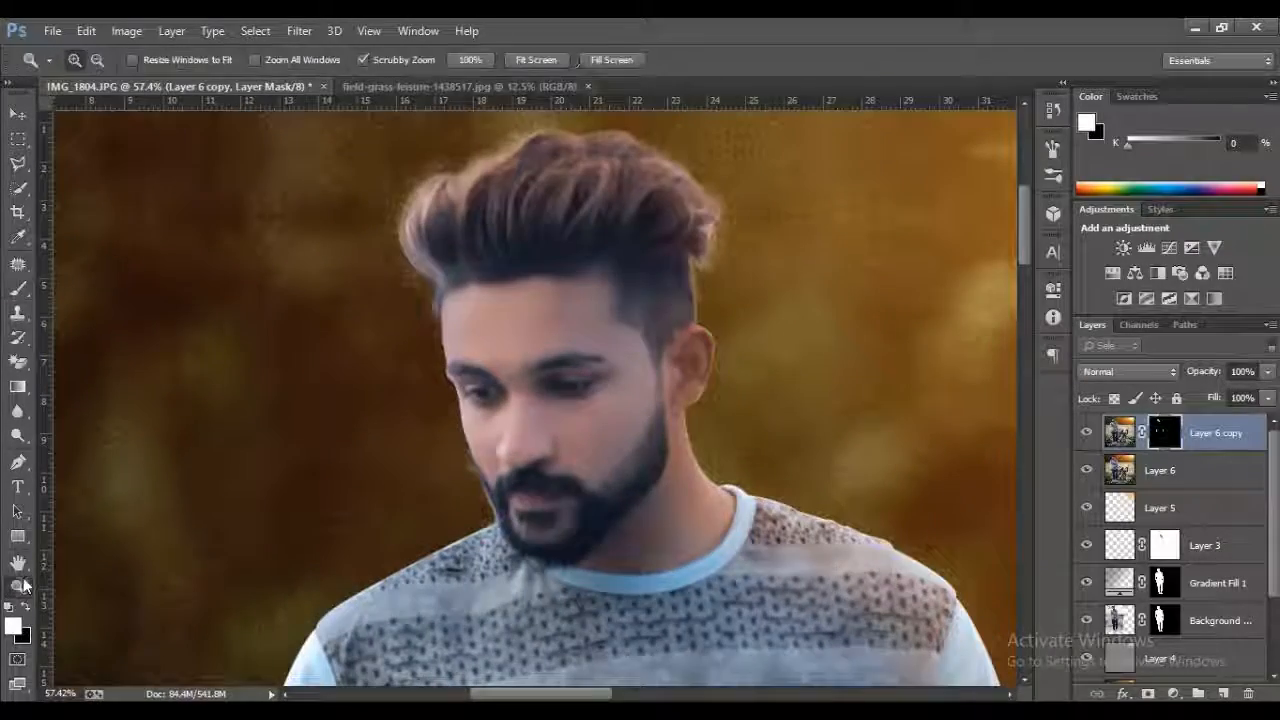
# Step: Merge the masked skin-smoothing copy into Layer 6 and duplicate the merged layer
pyautogui.click(536, 59)
pyautogui.moveTo(1217, 435); pyautogui.dragTo(975, 553)
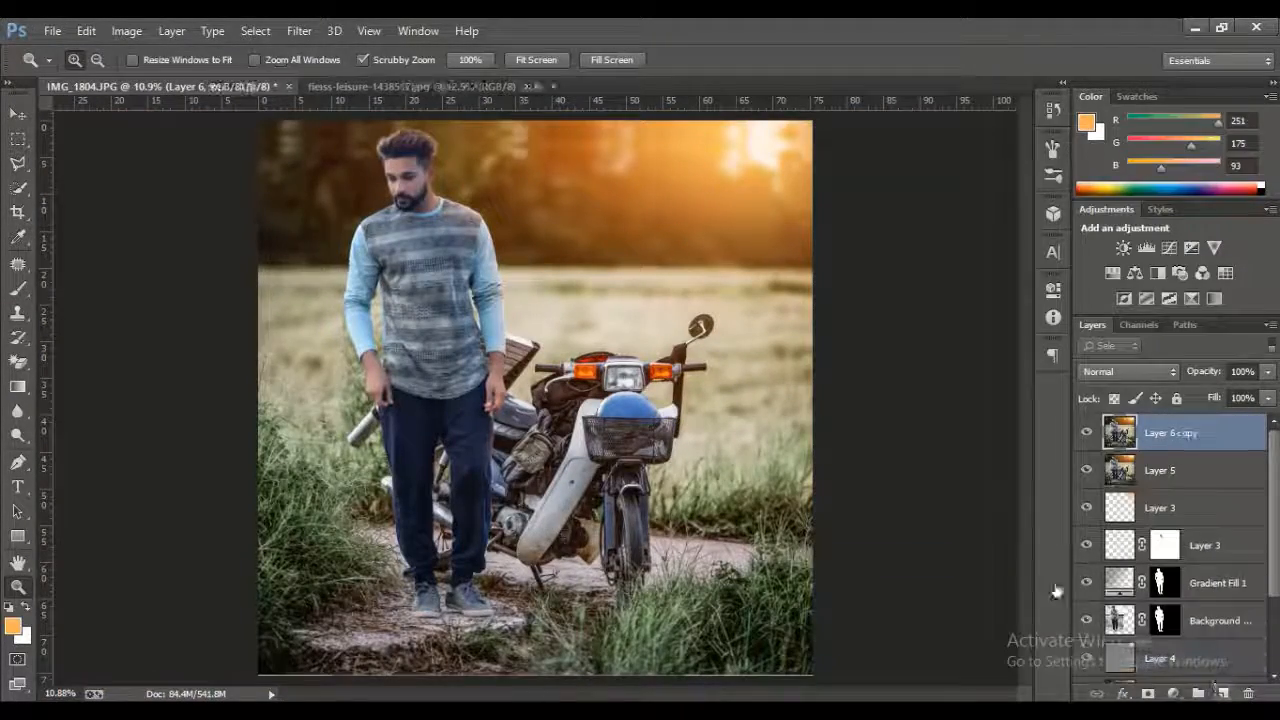
# Step: Apply the High Pass filter to the Layer 6 copy with a slightly larger radius
pyautogui.click(127, 31)
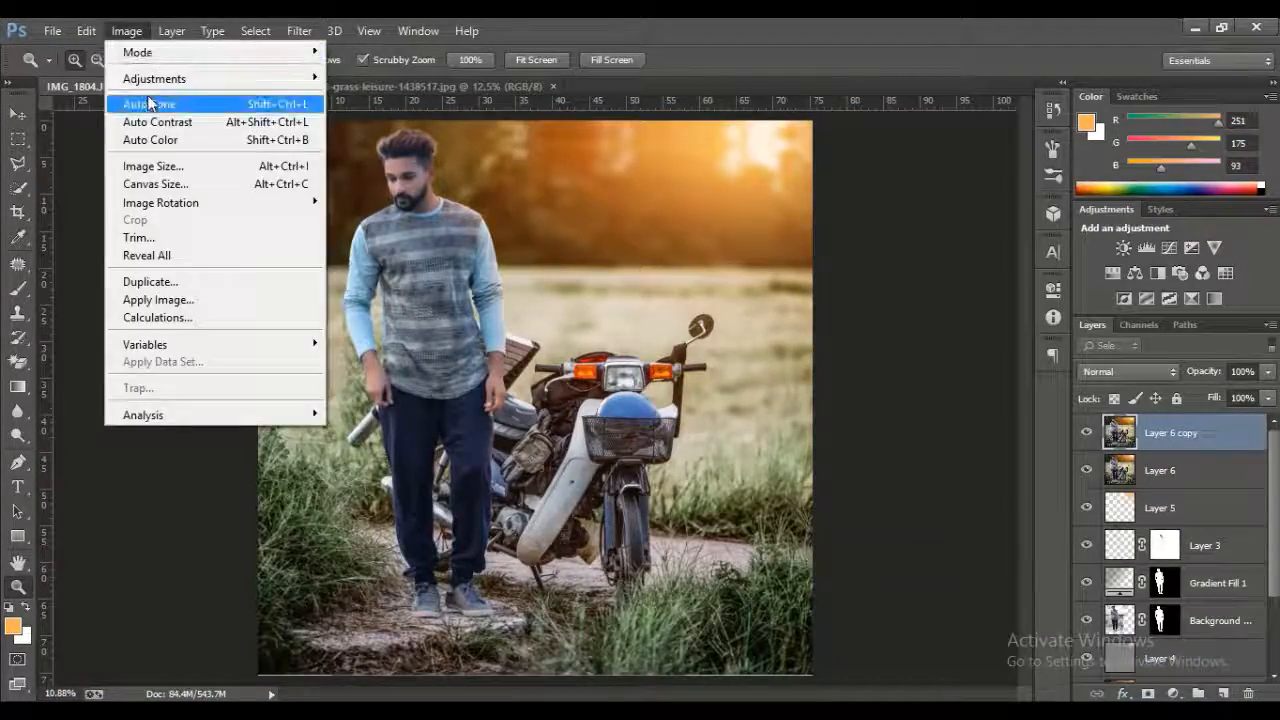
pyautogui.click(303, 31)
pyautogui.moveTo(494, 380)
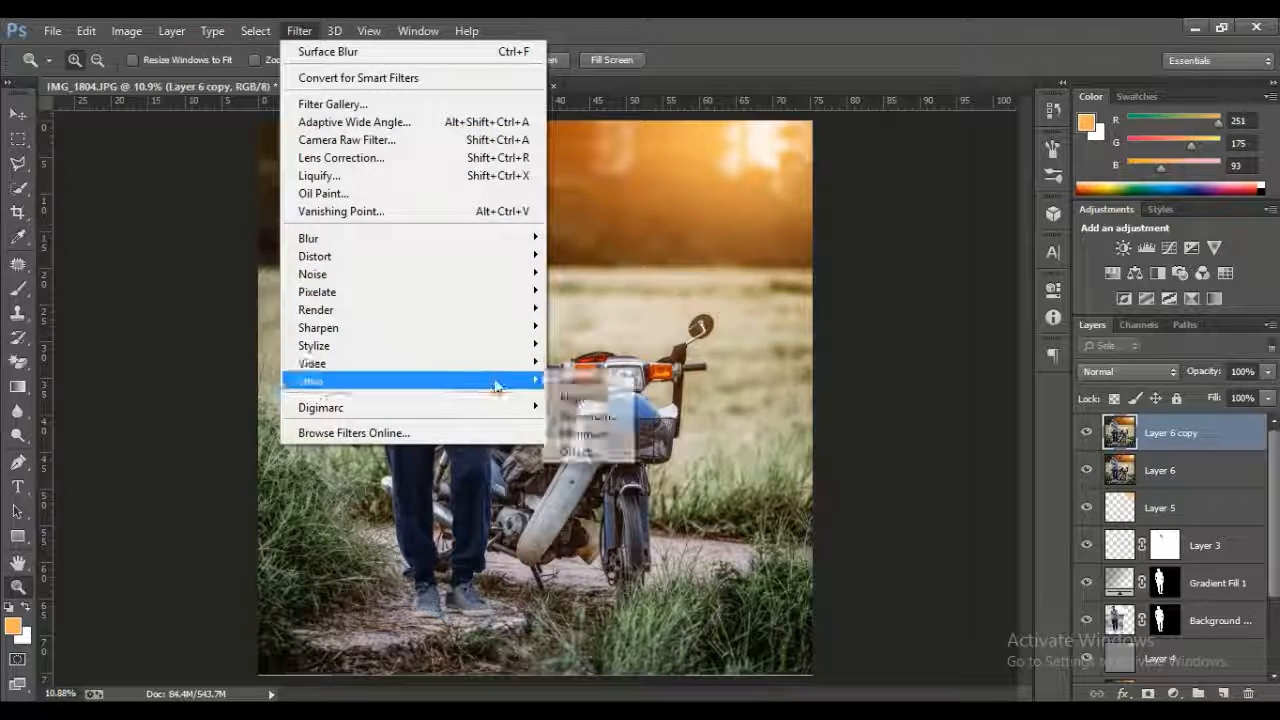
pyautogui.click(590, 399)
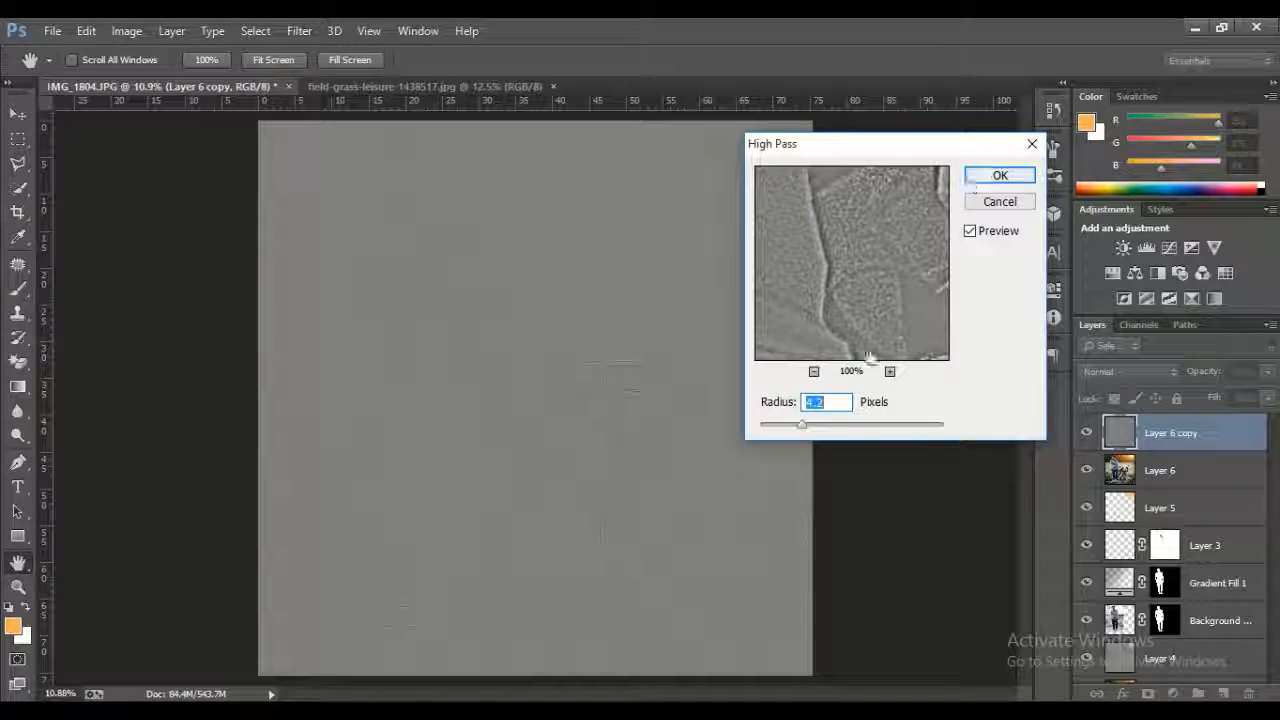
pyautogui.moveTo(801, 424); pyautogui.dragTo(810, 428)
pyautogui.click(1000, 175)
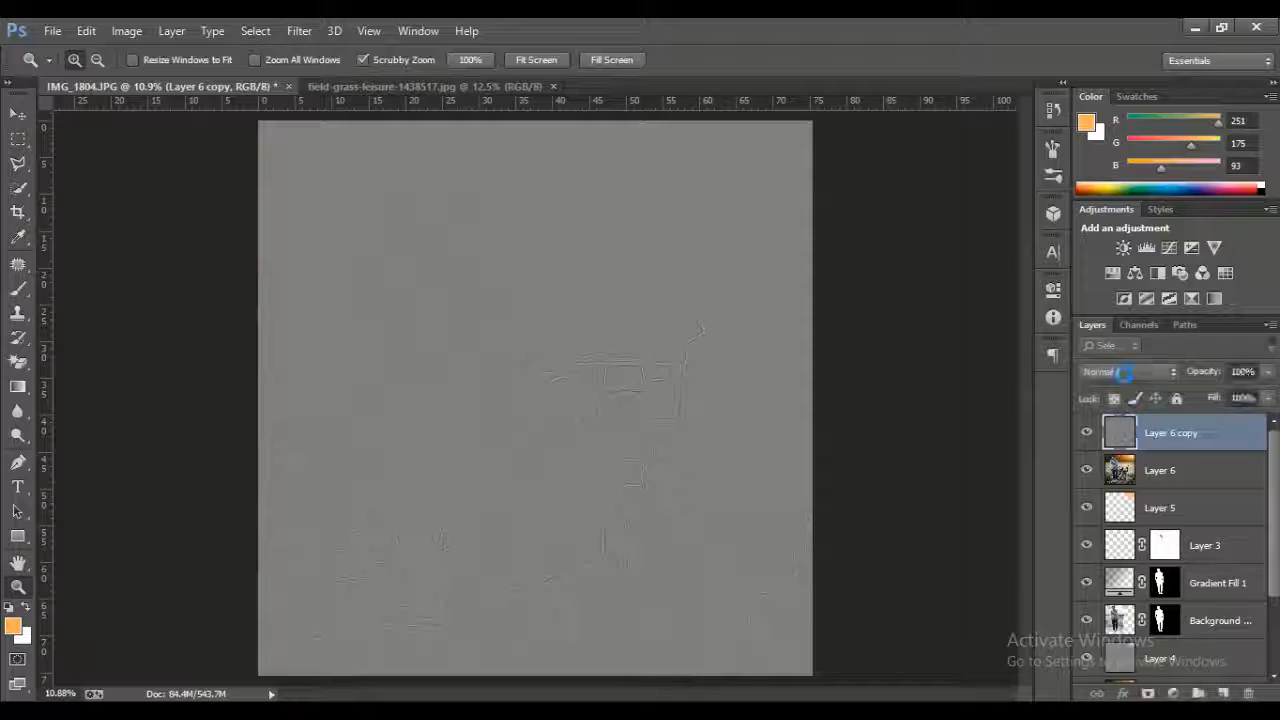
# Step: Blend the High Pass layer in Hard Light mode and merge it down into Layer 6
pyautogui.click(1128, 371)
pyautogui.click(1135, 290)
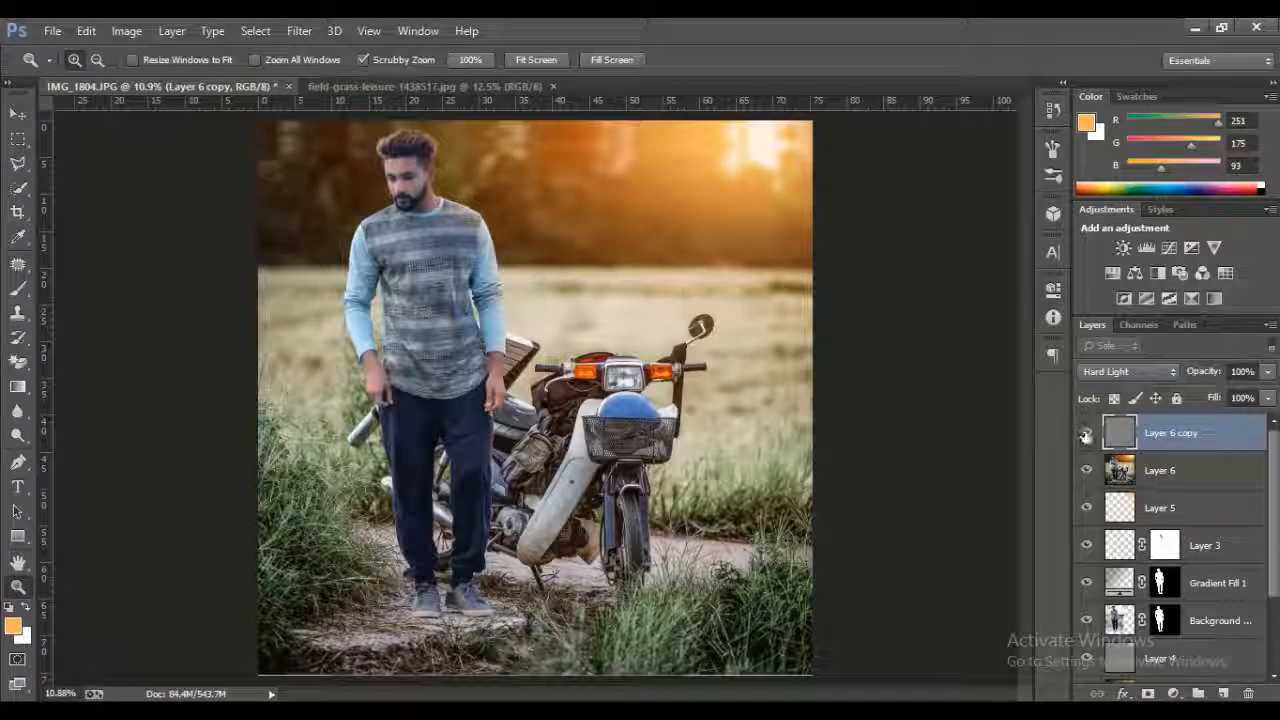
pyautogui.click(1086, 433)
pyautogui.click(1086, 433)
pyautogui.rightClick(1175, 435)
pyautogui.click(860, 556)
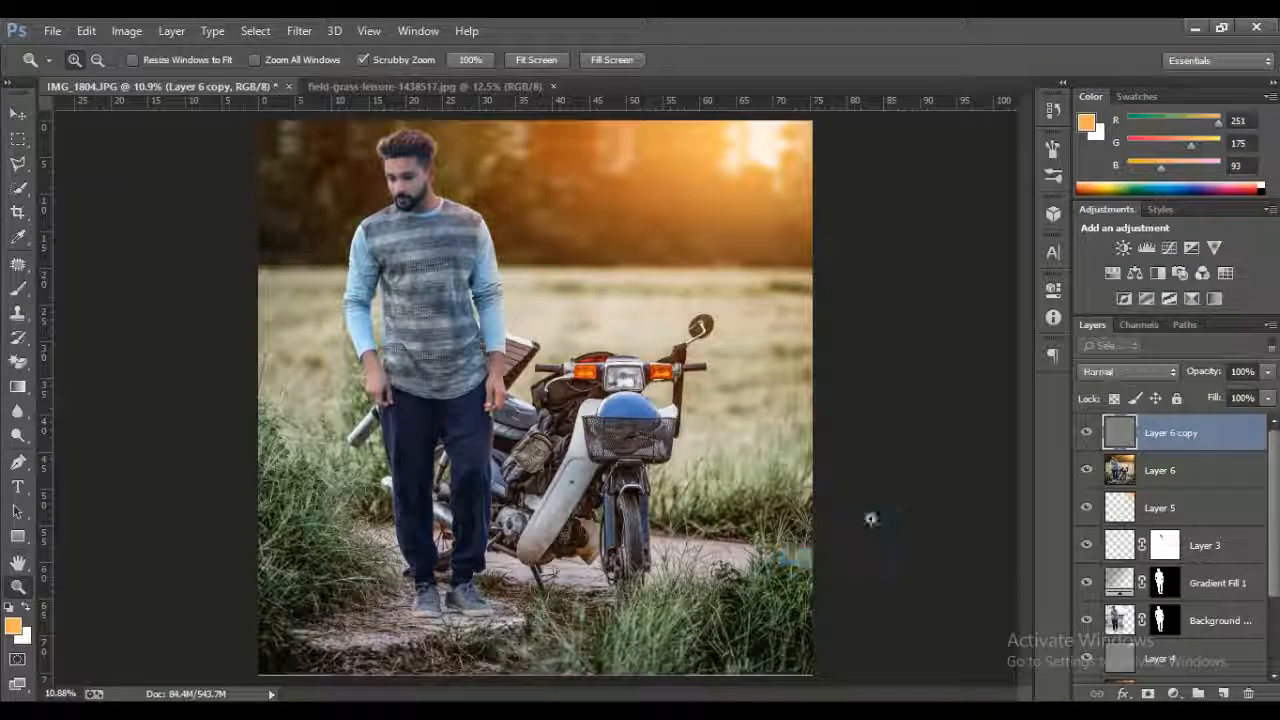
# Step: Soften the man's neck, shoulder and sleeve edges on Layer 6 using the Blur tool at 150 px and 100% strength
pyautogui.moveTo(463, 205); pyautogui.dragTo(486, 258)
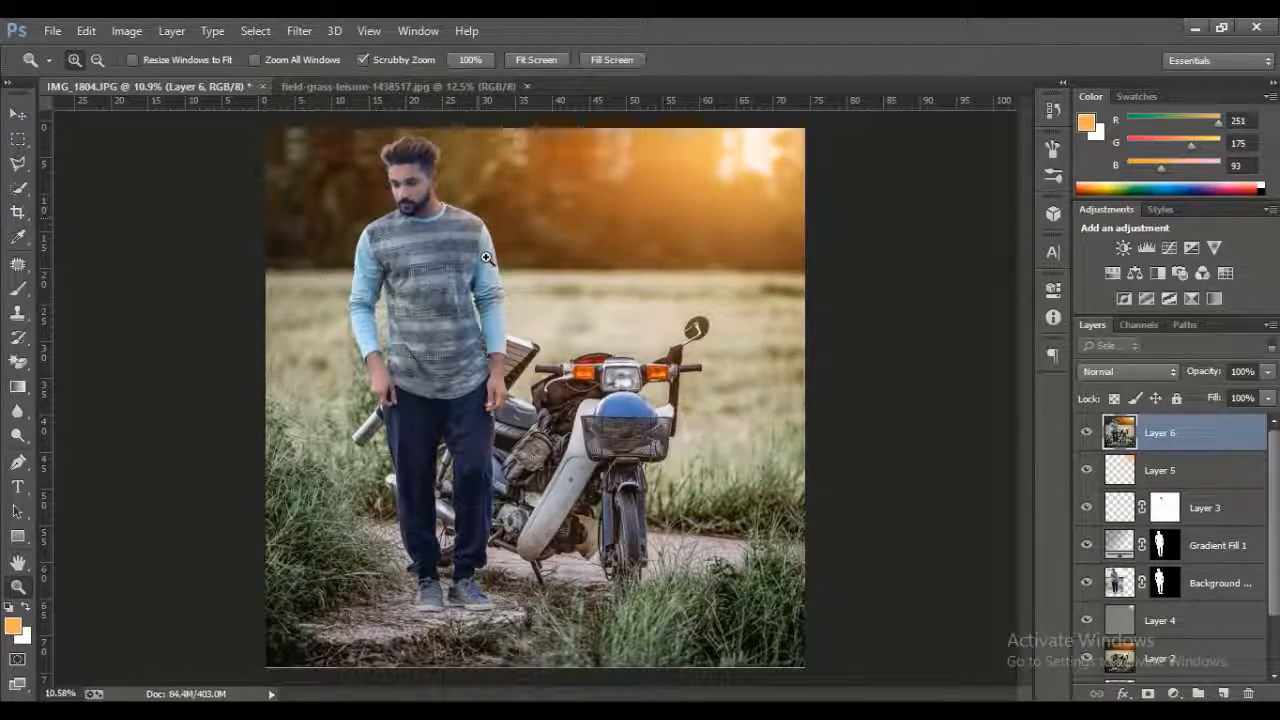
pyautogui.moveTo(486, 258); pyautogui.dragTo(468, 452)
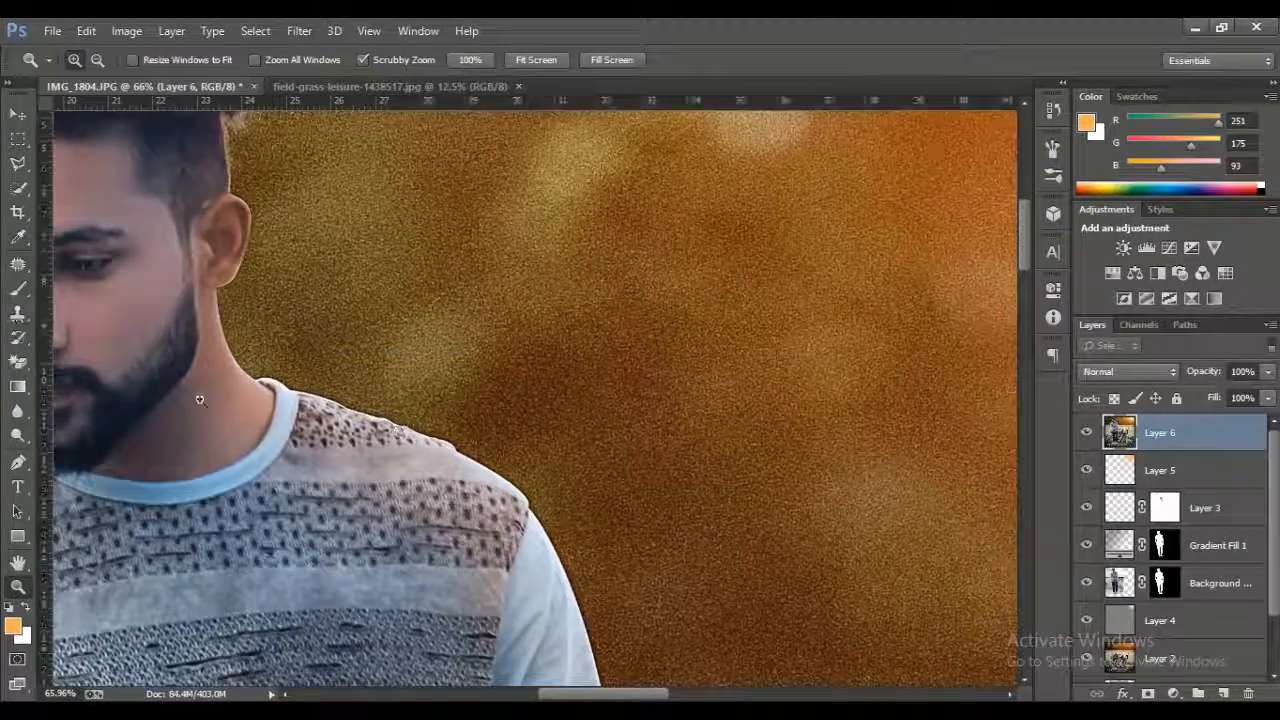
pyautogui.click(18, 411)
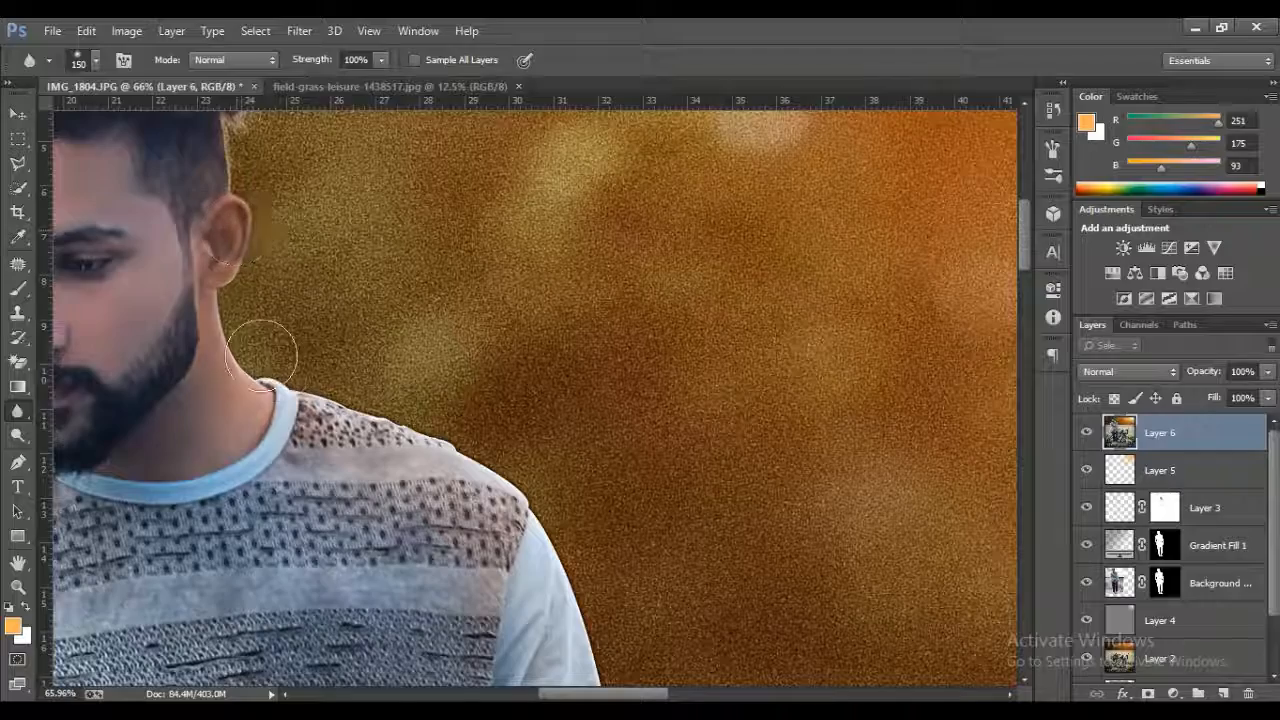
pyautogui.moveTo(261, 353); pyautogui.dragTo(397, 411)
pyautogui.hscroll(2, 557, 514)
pyautogui.scroll(-5, 557, 514)
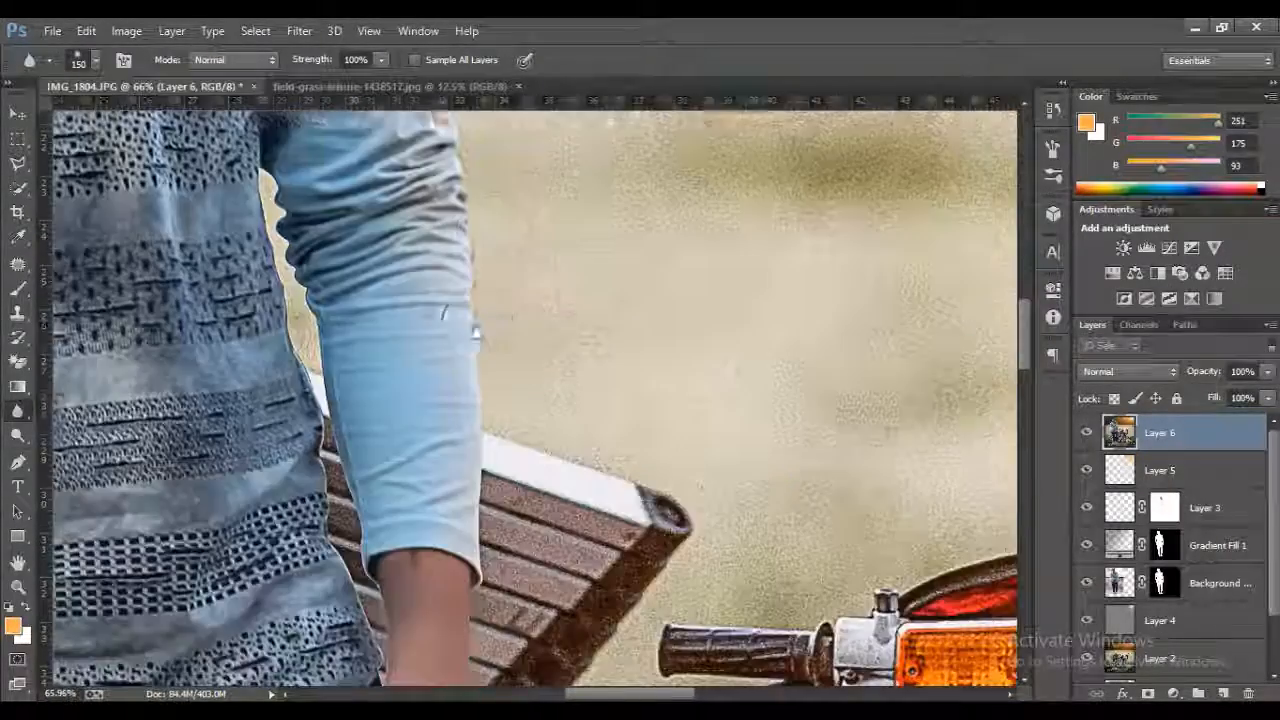
pyautogui.scroll(-3, 518, 600)
pyautogui.scroll(-3, 518, 600)
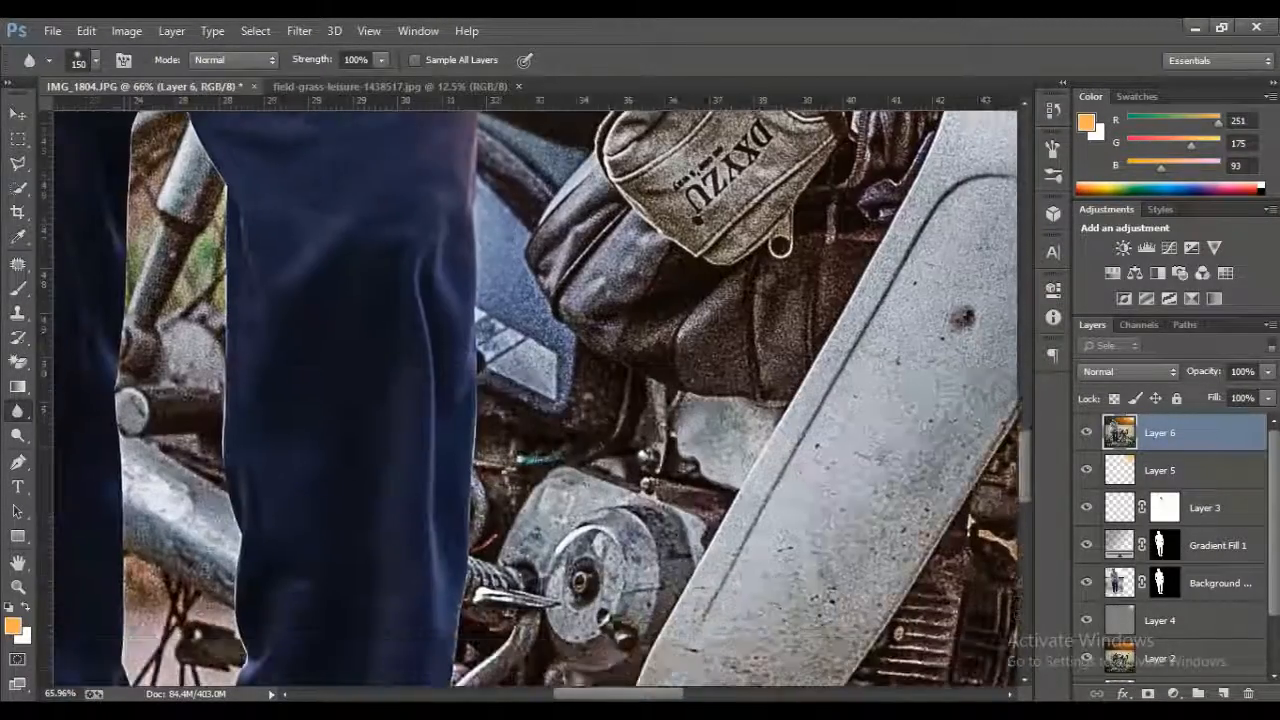
# Step: Blur the inner and outer edges of both trouser legs with the 150 px brush
pyautogui.moveTo(479, 481); pyautogui.dragTo(495, 308)
pyautogui.moveTo(467, 425); pyautogui.dragTo(622, 365)
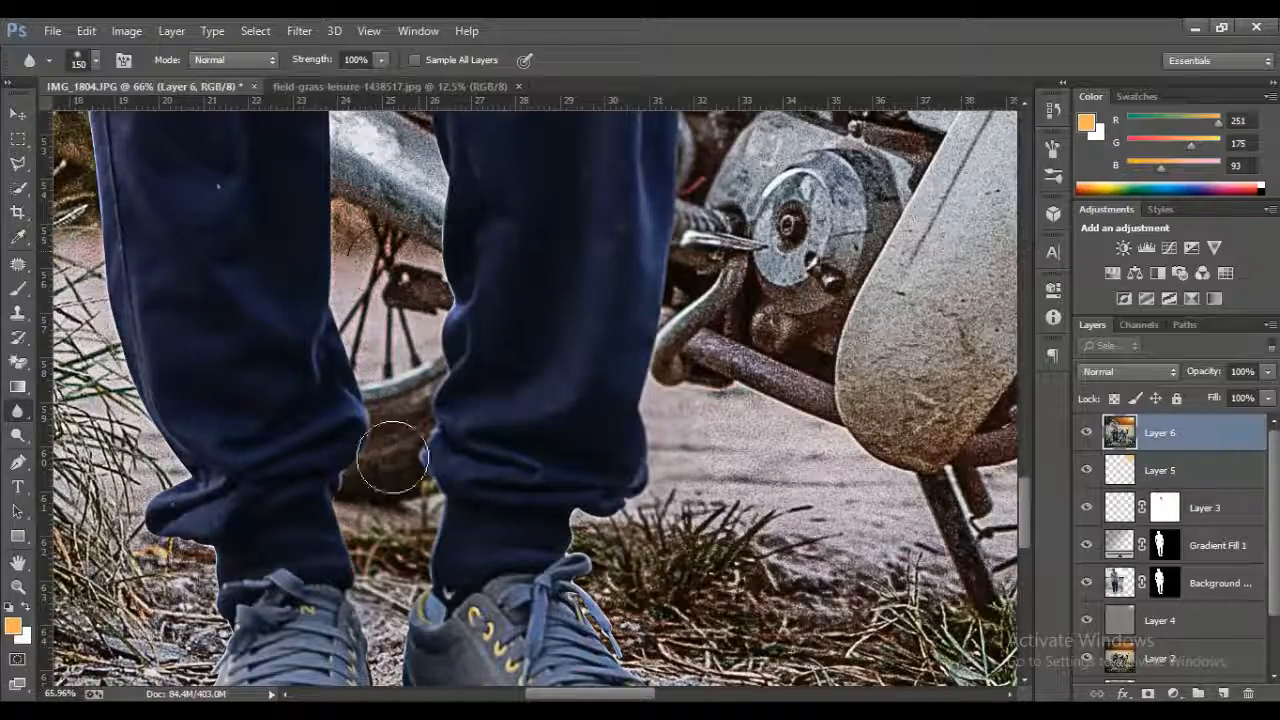
pyautogui.moveTo(392, 457); pyautogui.dragTo(445, 637)
pyautogui.moveTo(386, 290); pyautogui.dragTo(413, 400)
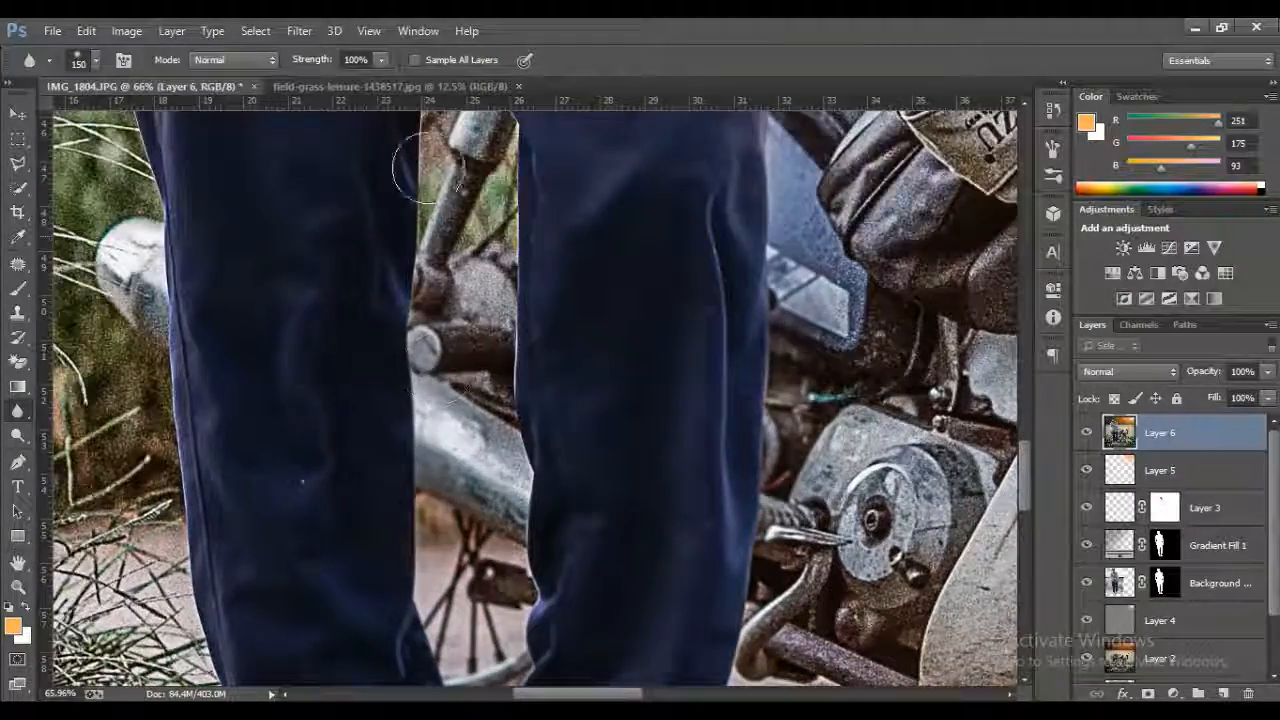
pyautogui.moveTo(413, 170); pyautogui.dragTo(429, 400)
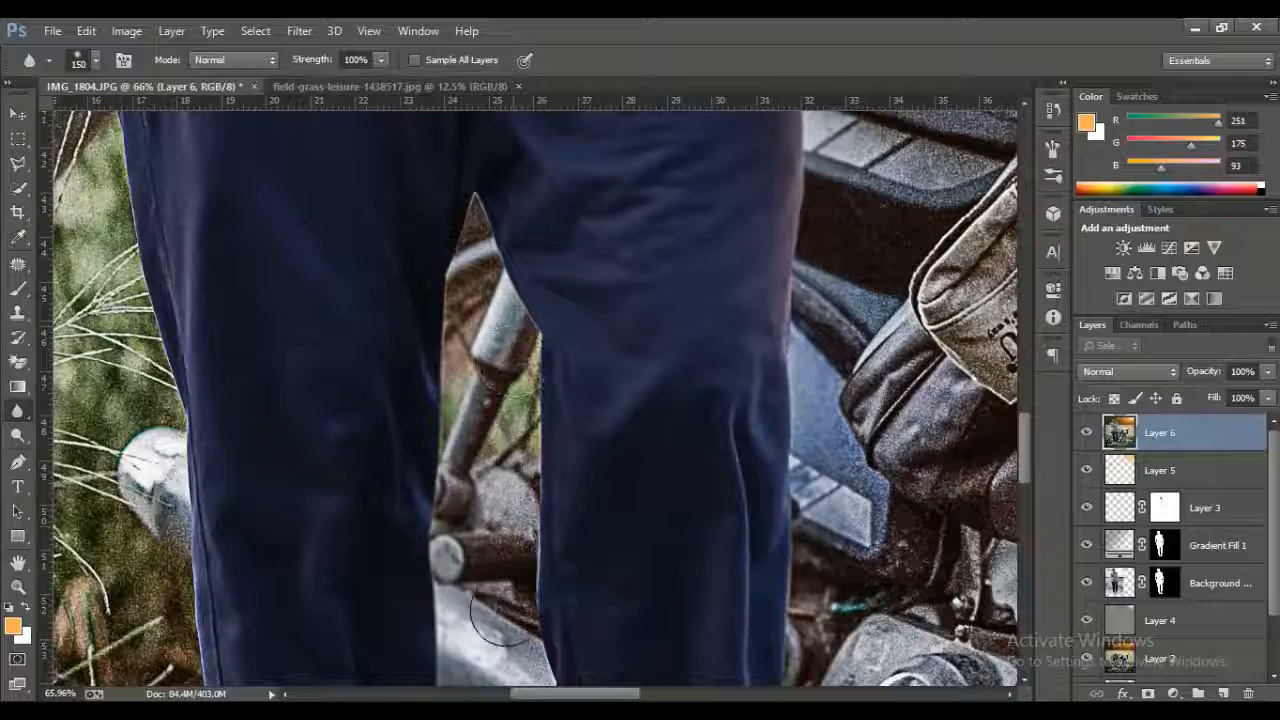
pyautogui.moveTo(357, 298); pyautogui.dragTo(506, 292)
pyautogui.moveTo(292, 300); pyautogui.dragTo(344, 645)
pyautogui.moveTo(357, 631)
pyautogui.mouseDown()
pyautogui.moveTo(356, 423)
pyautogui.moveTo(366, 620)
pyautogui.moveTo(368, 418)
pyautogui.moveTo(404, 627)
pyautogui.moveTo(448, 380)
pyautogui.mouseUp()
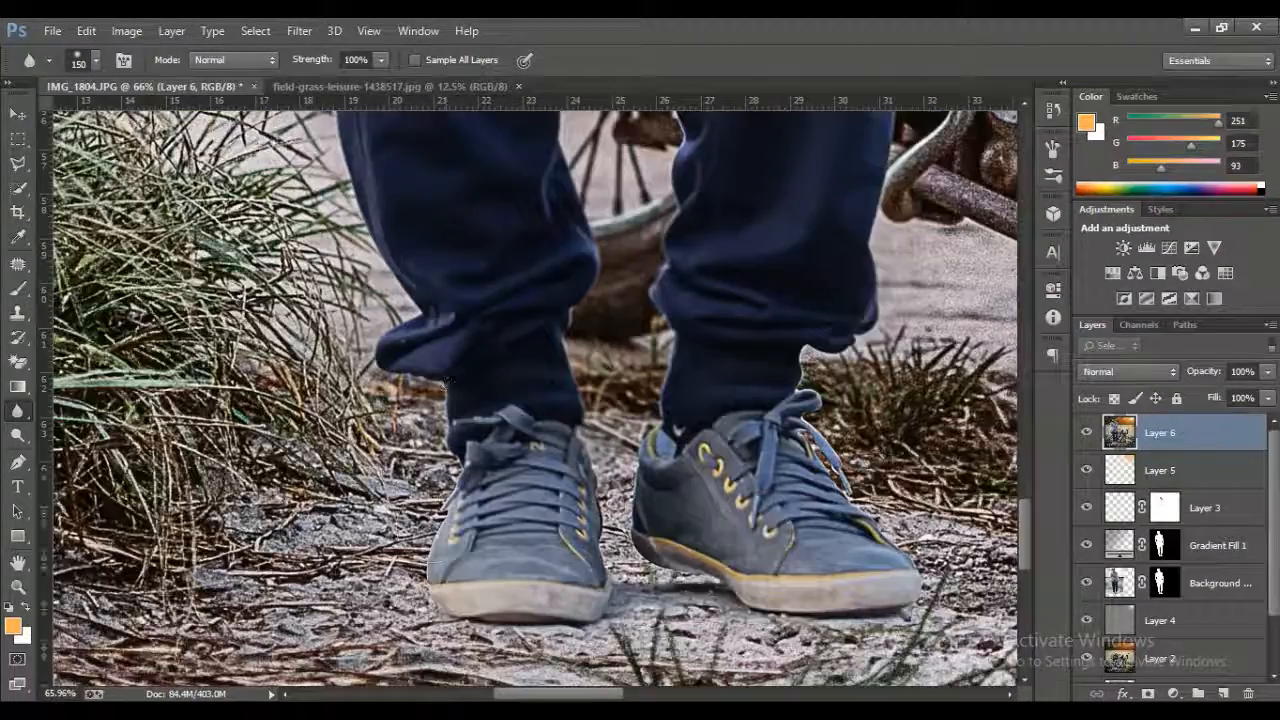
# Step: Blur the outlines of both shoes where they meet the ground
pyautogui.moveTo(440, 470); pyautogui.dragTo(433, 573)
pyautogui.moveTo(609, 548); pyautogui.dragTo(509, 568)
pyautogui.moveTo(714, 420); pyautogui.dragTo(739, 553)
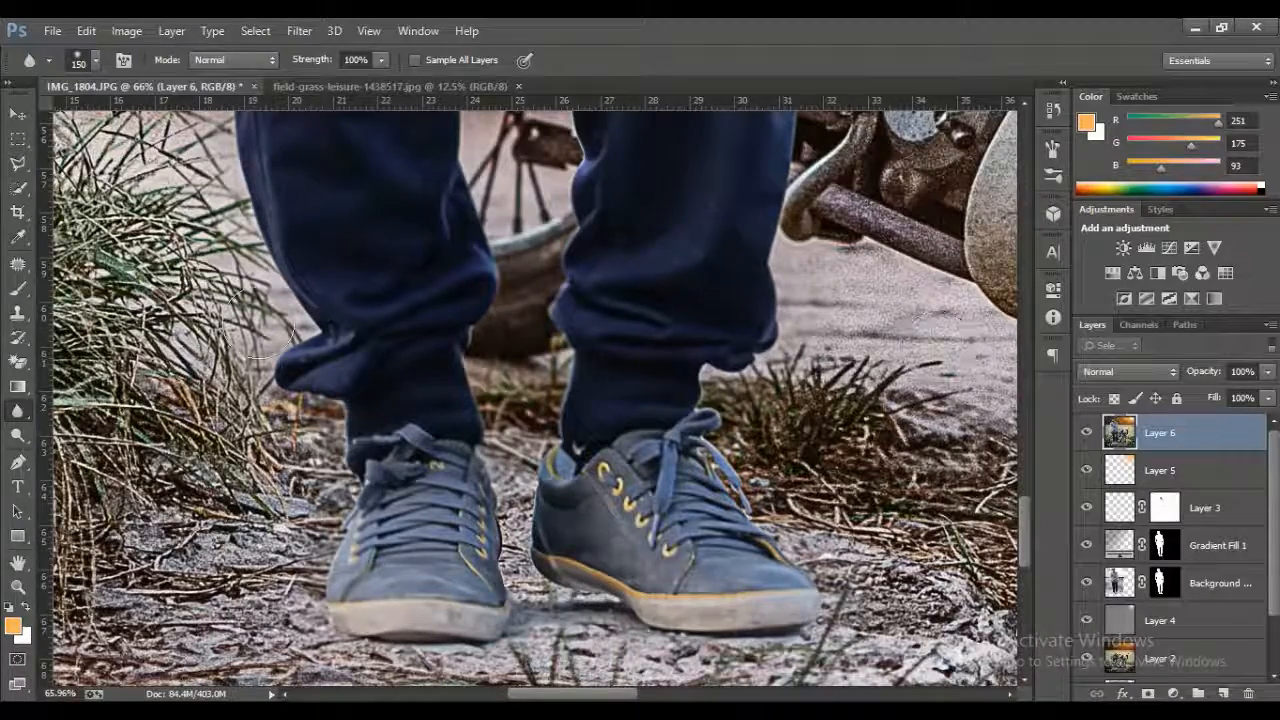
pyautogui.press('z')
pyautogui.click(523, 60)
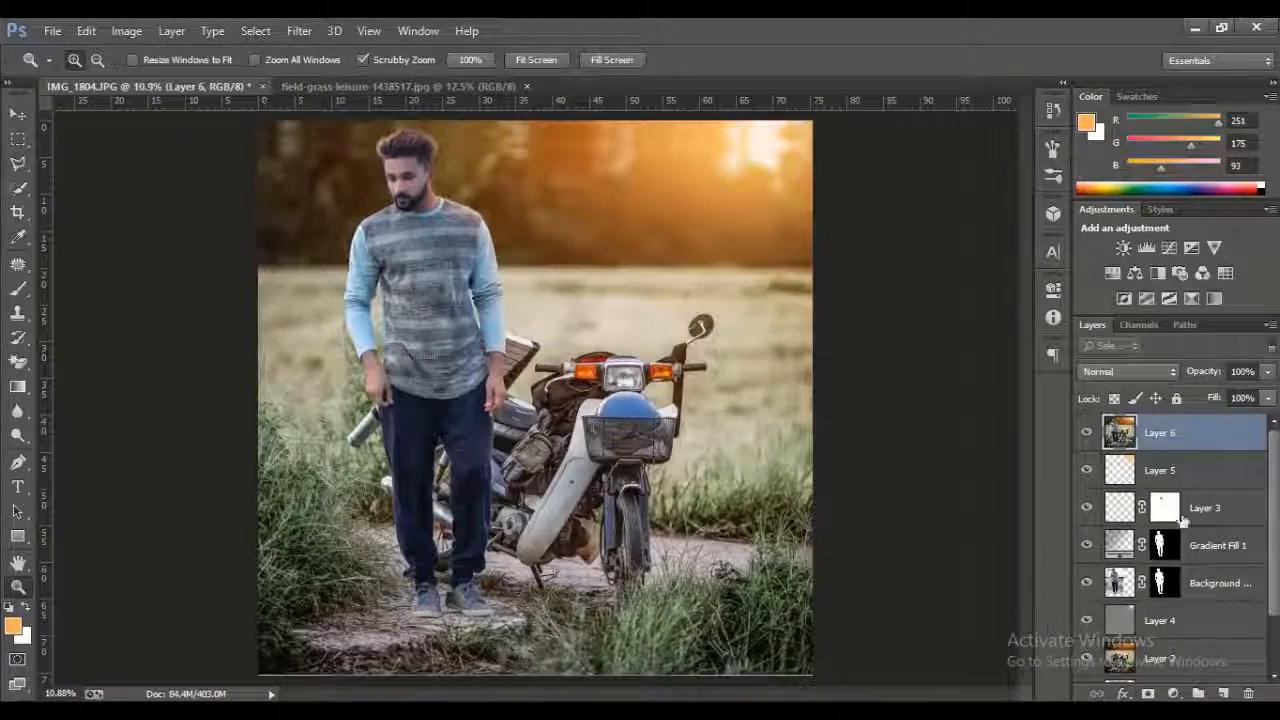
# Step: Load the Background copy's layer mask as a selection, invert it to the surroundings, and make Layer 6 active
pyautogui.click(1172, 475)
pyautogui.click(1162, 582)
pyautogui.rightClick(1162, 582)
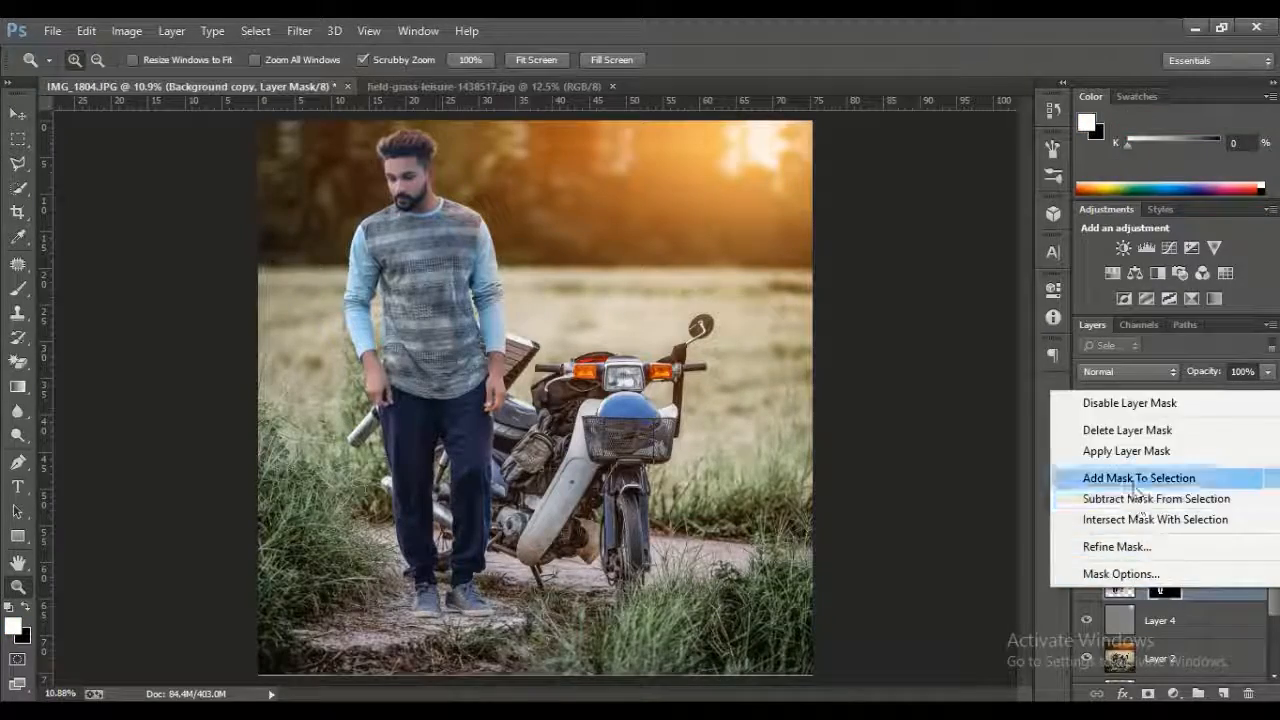
pyautogui.click(1143, 477)
pyautogui.press('m')
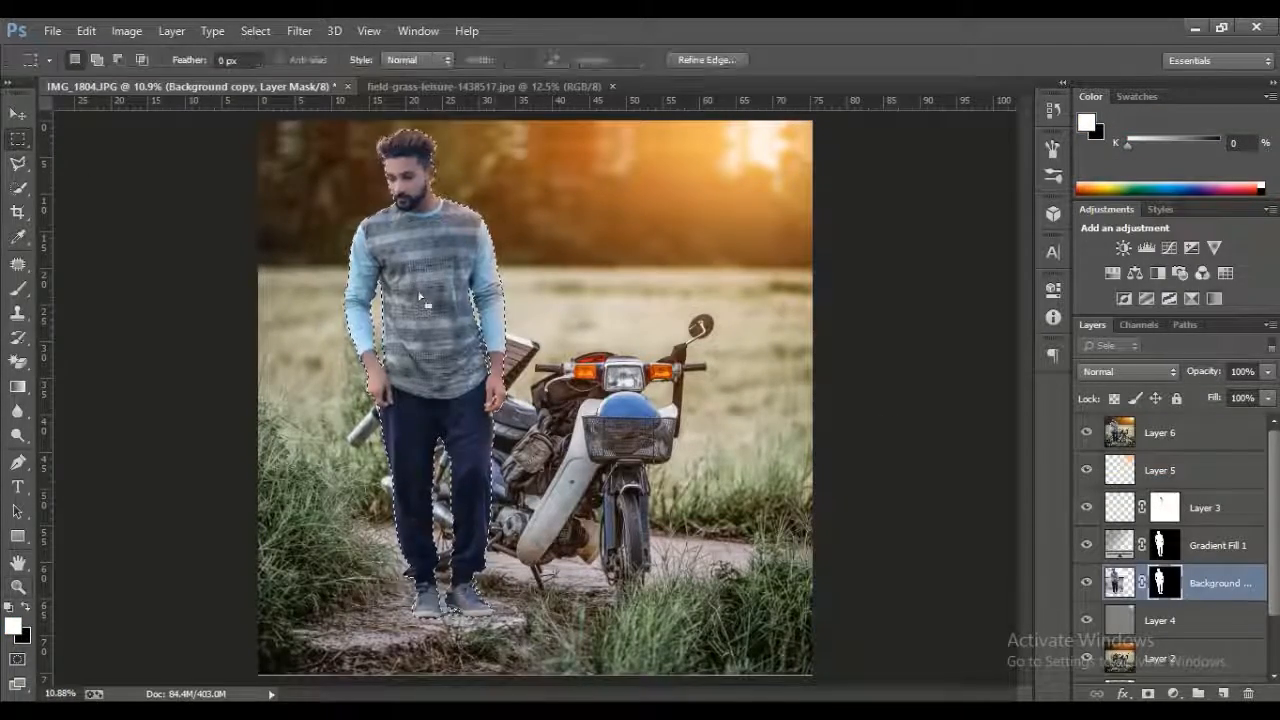
pyautogui.rightClick(410, 289)
pyautogui.click(489, 326)
pyautogui.click(1194, 438)
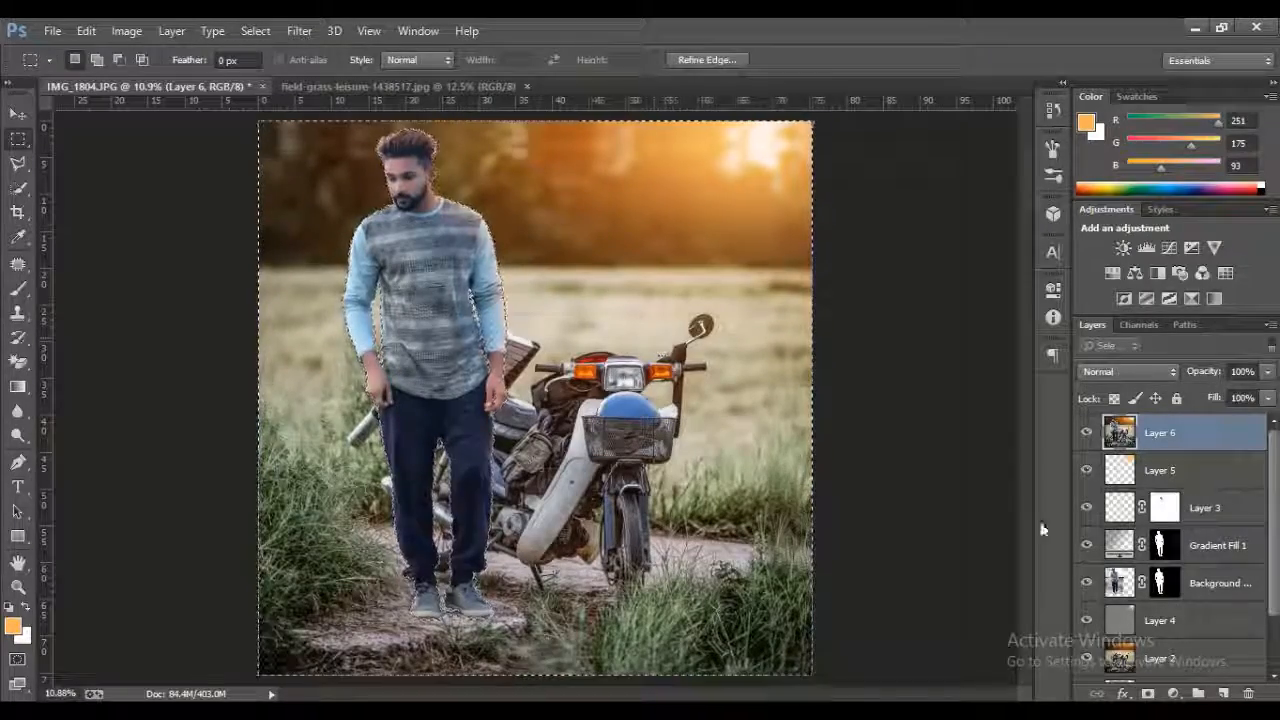
# Step: Start a Tilt-Shift blur on the selected surroundings and centre its focus on the ground beside the man's feet
pyautogui.click(299, 30)
pyautogui.moveTo(510, 238)
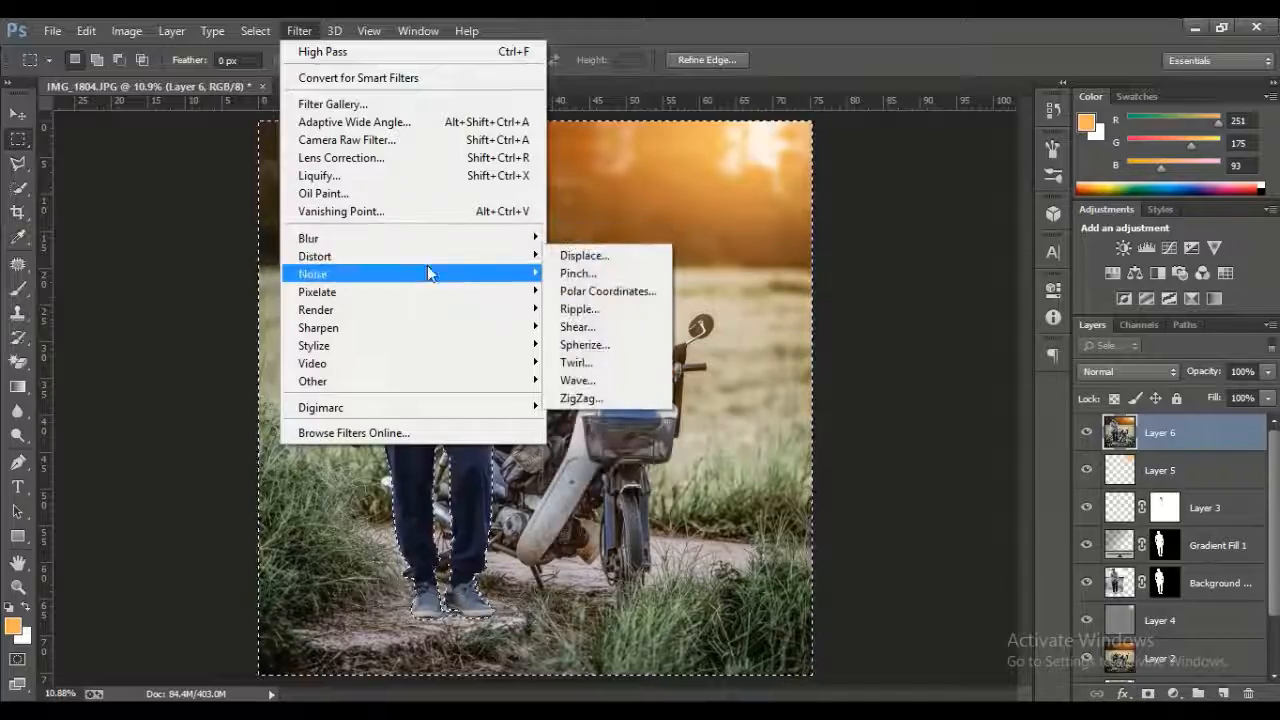
pyautogui.moveTo(430, 238)
pyautogui.click(580, 238)
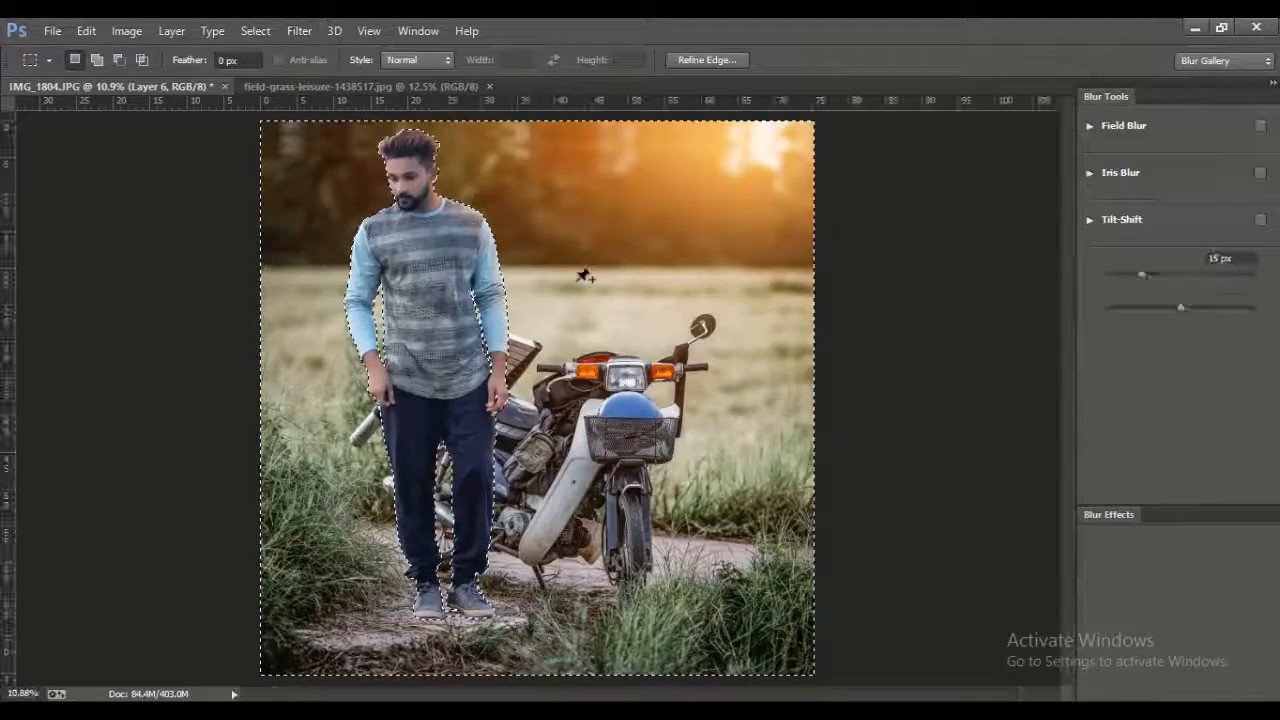
pyautogui.moveTo(537, 398); pyautogui.dragTo(517, 603)
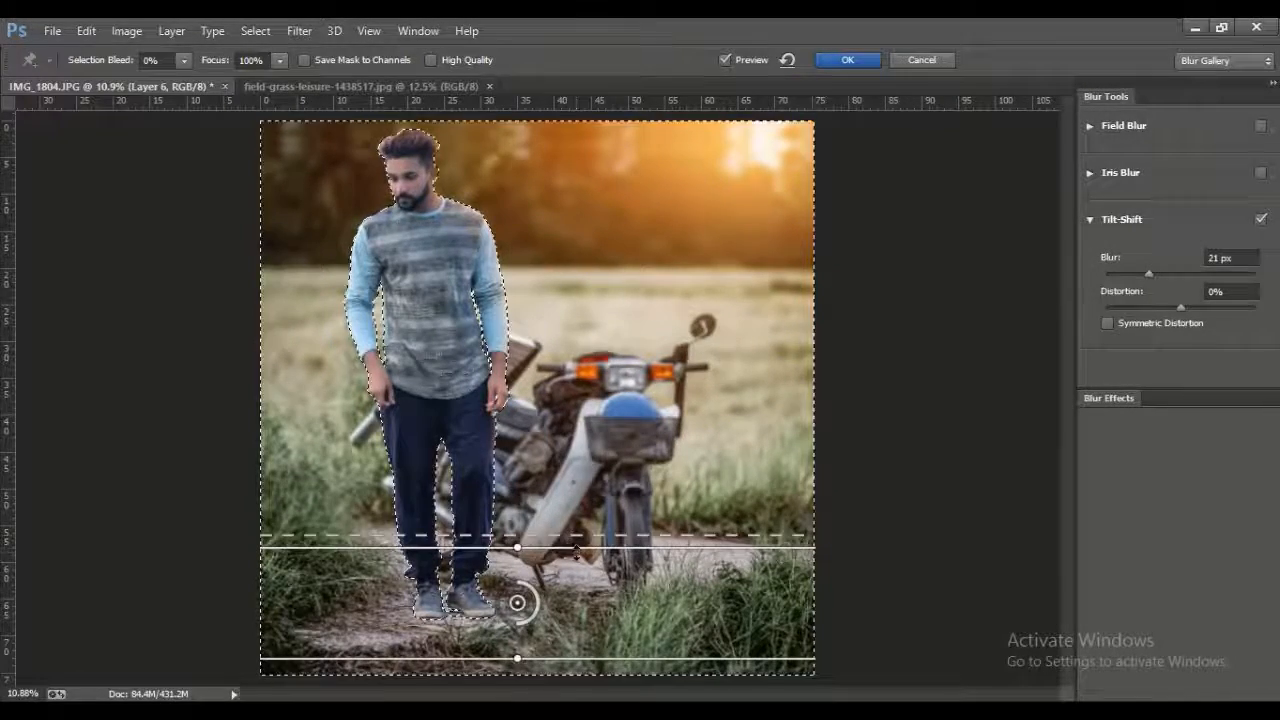
# Step: Narrow the Tilt-Shift focus band around the feet, apply the blur at 11 px, and deselect
pyautogui.moveTo(574, 540)
pyautogui.mouseDown()
pyautogui.moveTo(574, 555)
pyautogui.moveTo(582, 520)
pyautogui.mouseUp()
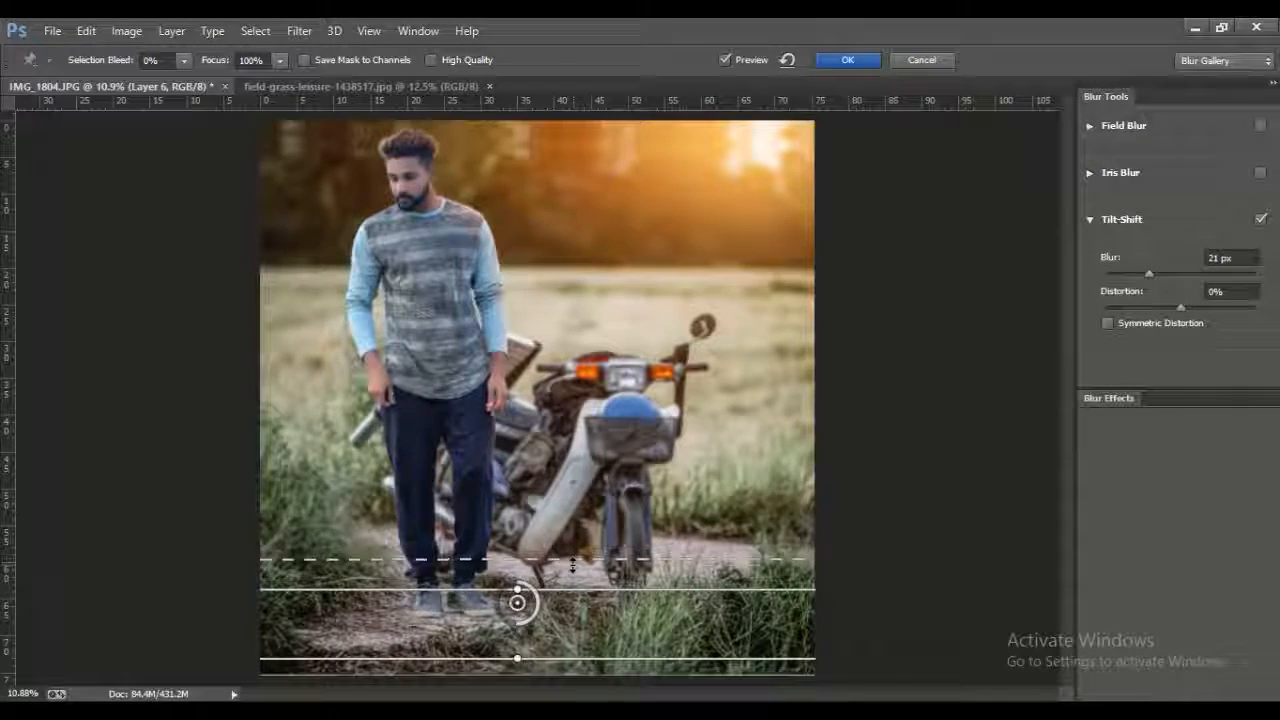
pyautogui.moveTo(573, 565); pyautogui.dragTo(573, 566)
pyautogui.moveTo(541, 657); pyautogui.dragTo(541, 621)
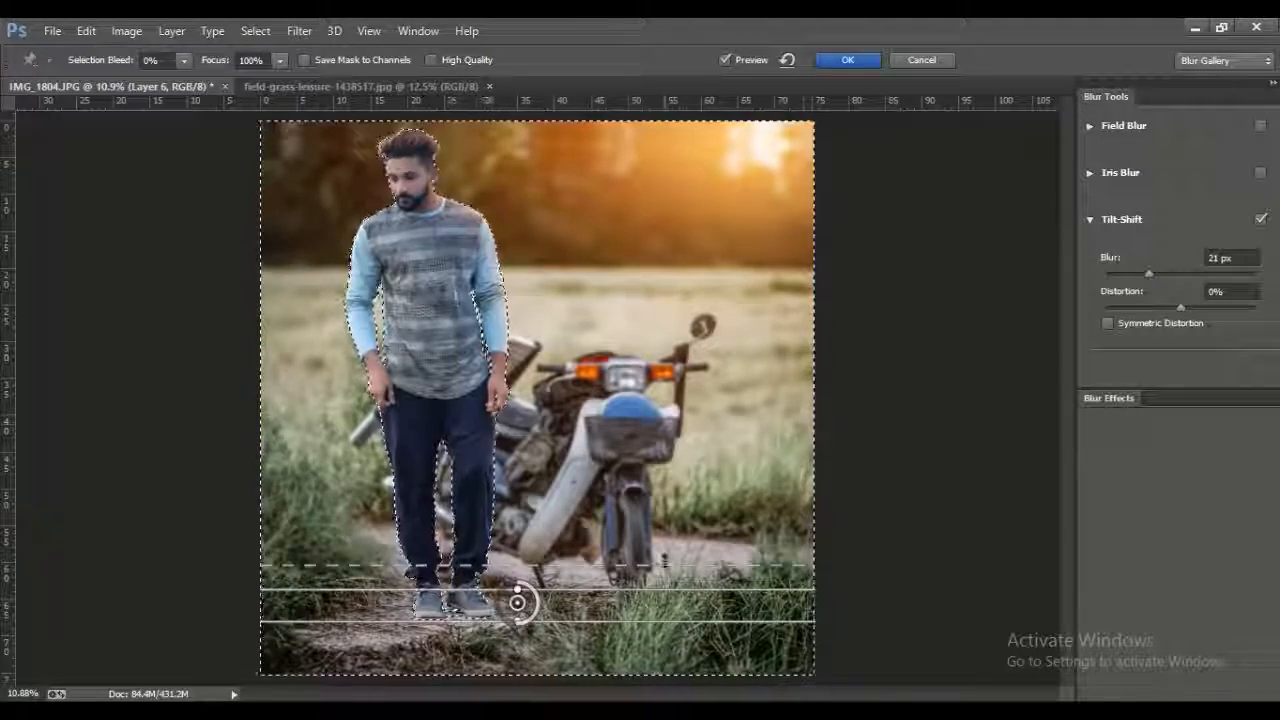
pyautogui.moveTo(1149, 273)
pyautogui.mouseDown()
pyautogui.moveTo(1173, 275)
pyautogui.moveTo(1136, 271)
pyautogui.mouseUp()
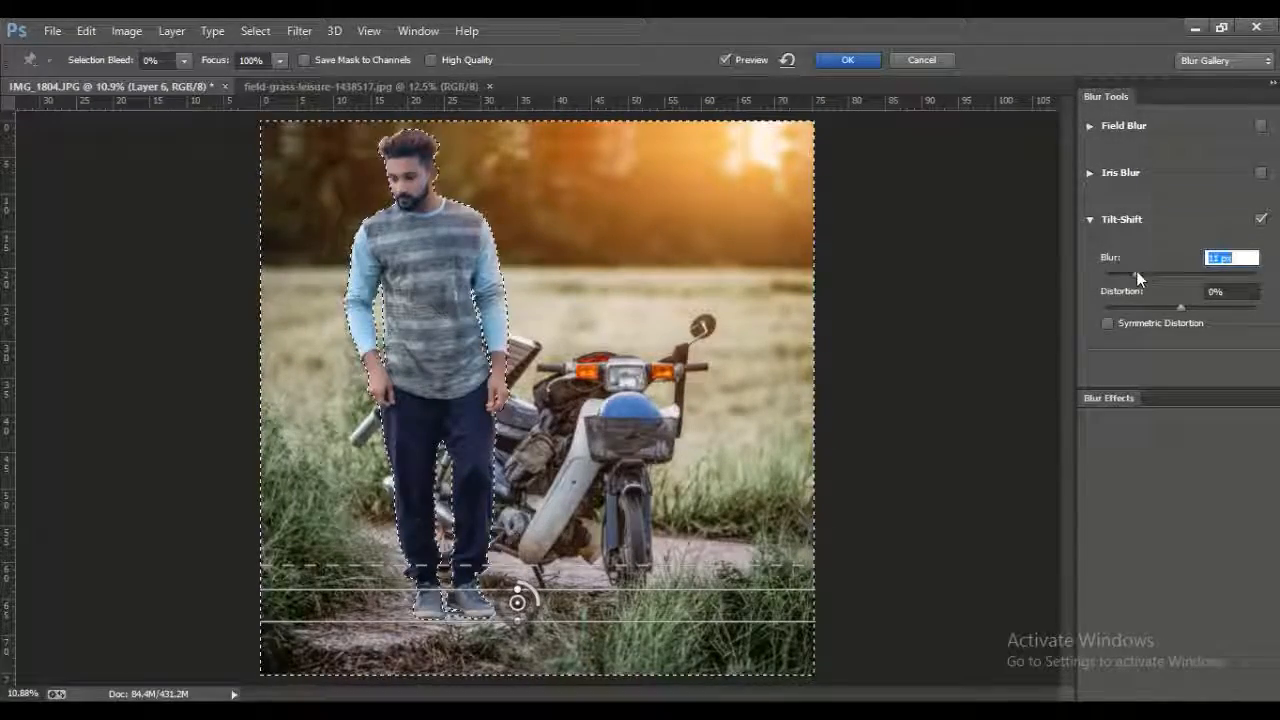
pyautogui.click(850, 62)
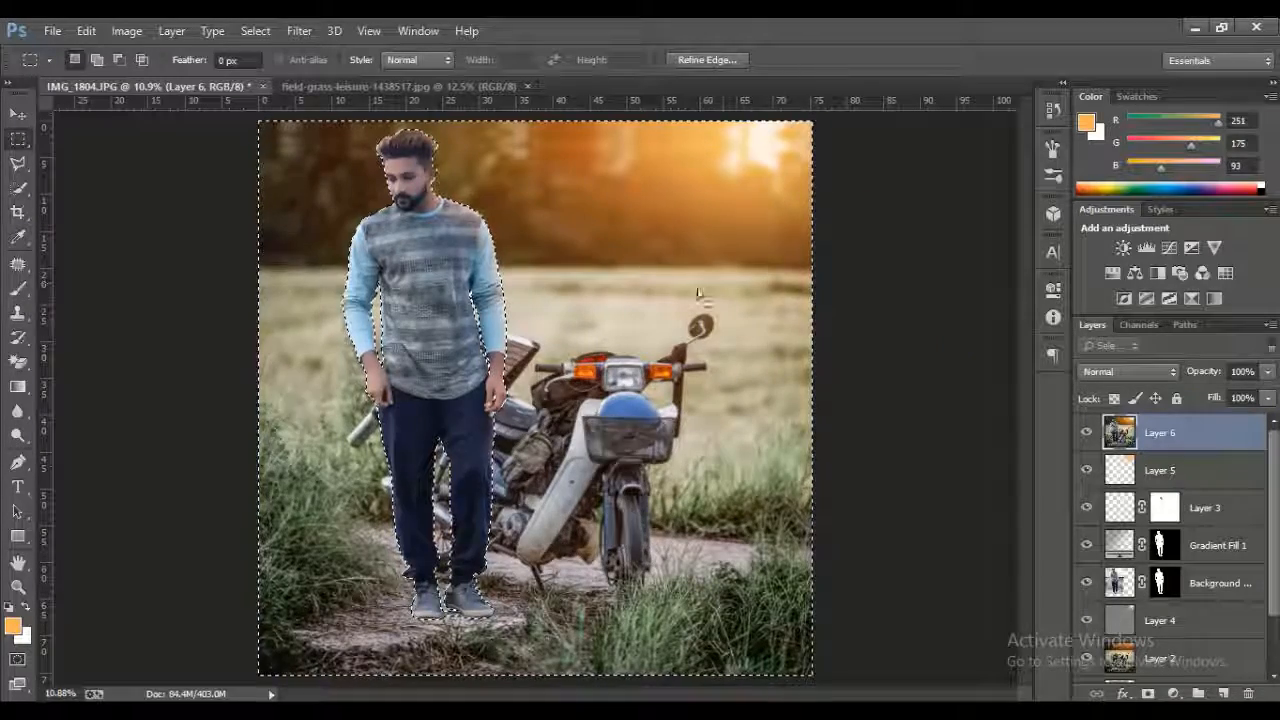
pyautogui.rightClick(430, 250)
pyautogui.click(462, 256)
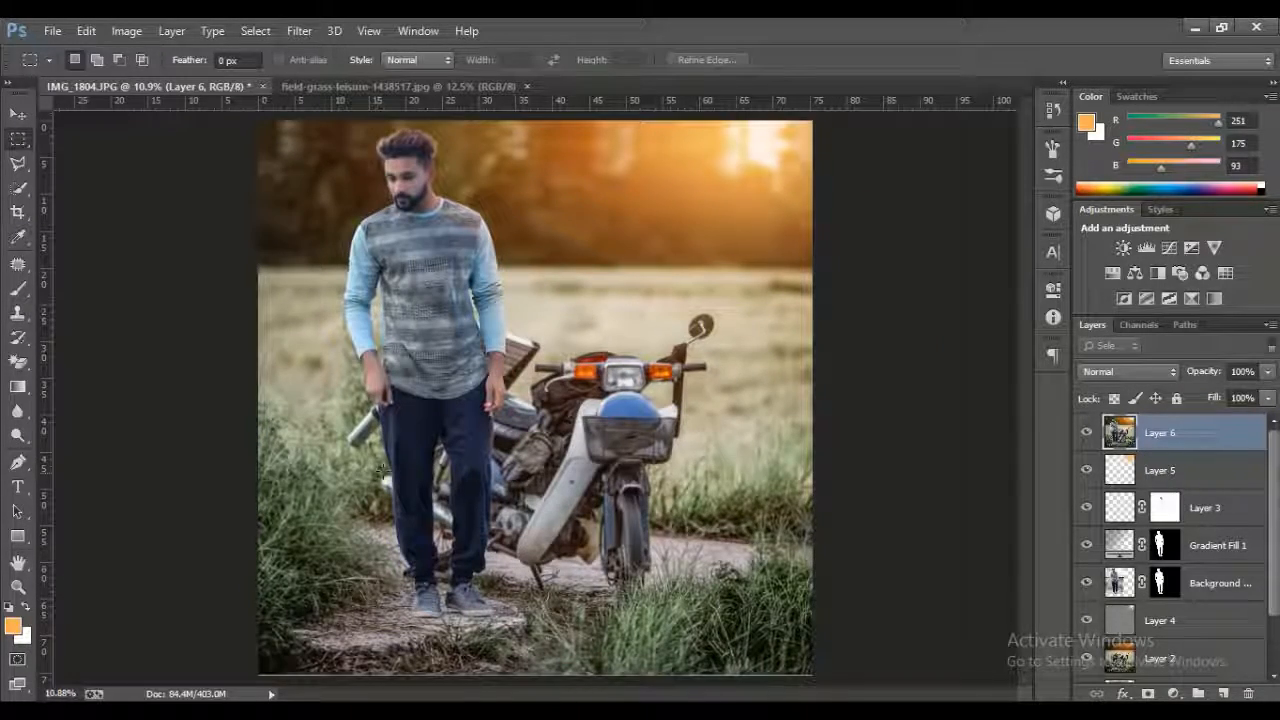
# Step: Examine the Tilt-Shift blur transition on the ground and grass near the shoes and front wheel
pyautogui.press('z')
pyautogui.moveTo(528, 190); pyautogui.dragTo(536, 352)
pyautogui.moveTo(540, 640); pyautogui.dragTo(676, 630)
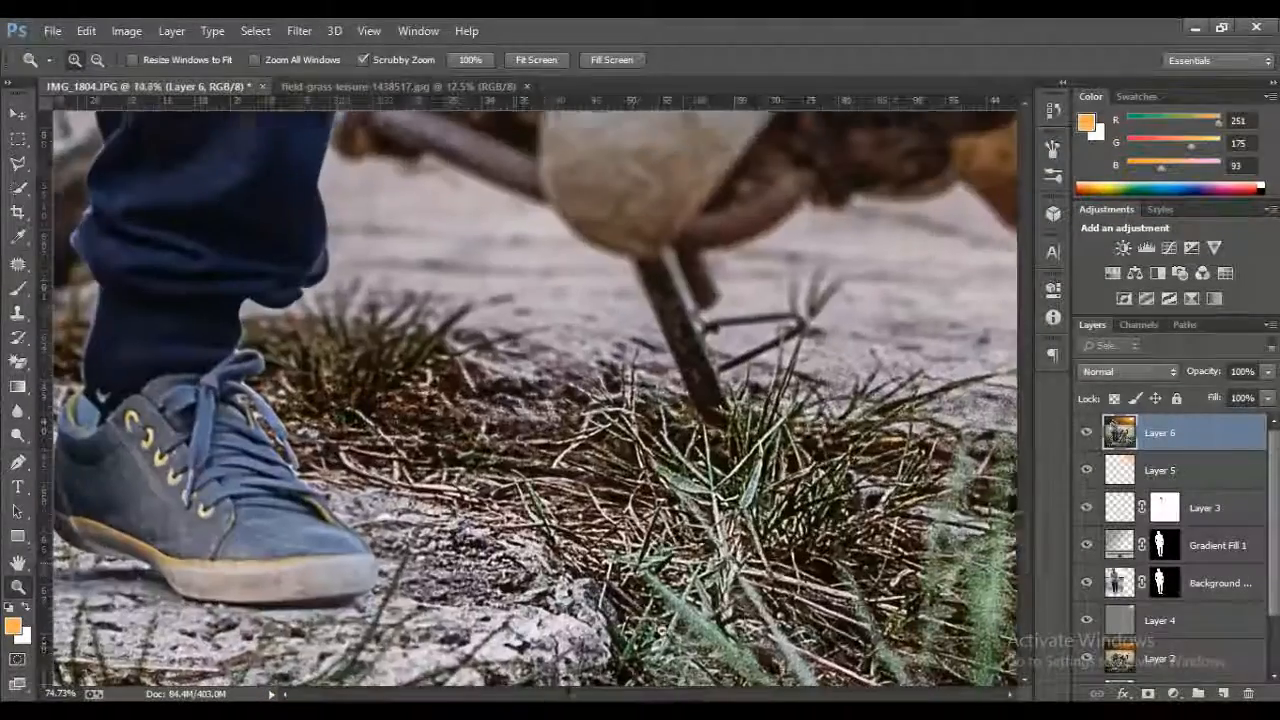
pyautogui.moveTo(980, 545); pyautogui.dragTo(549, 461)
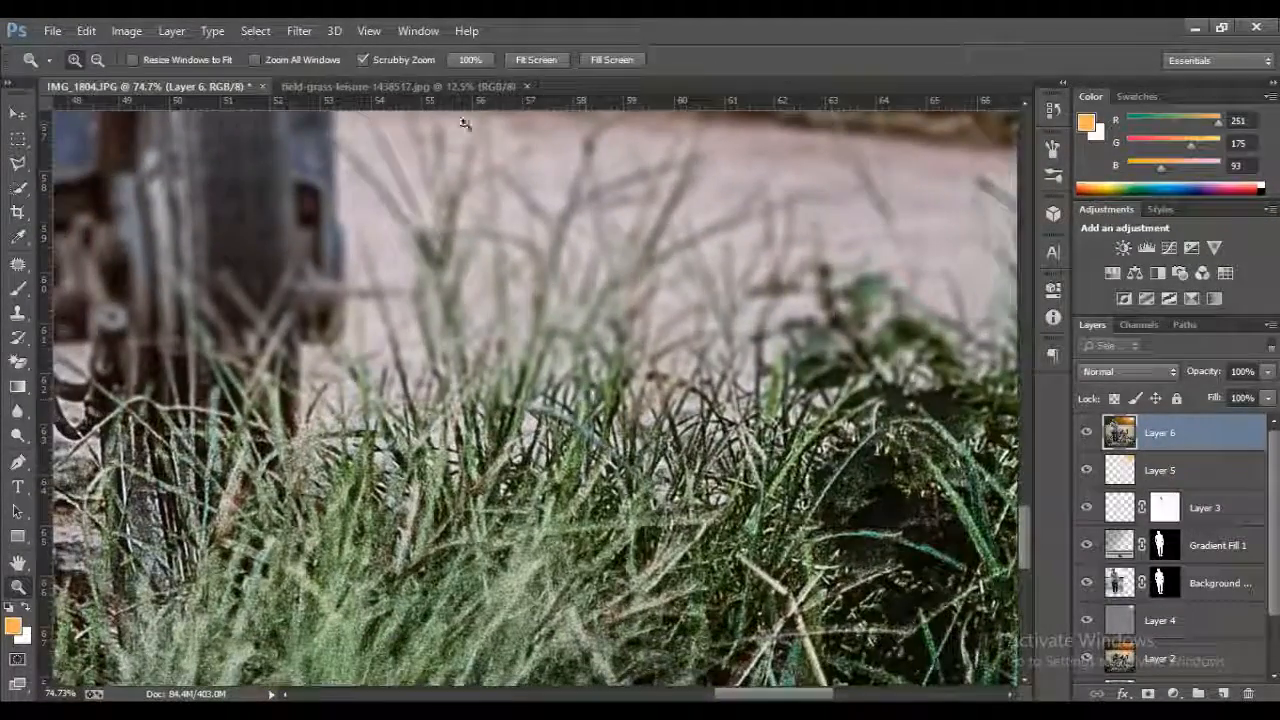
pyautogui.click(533, 59)
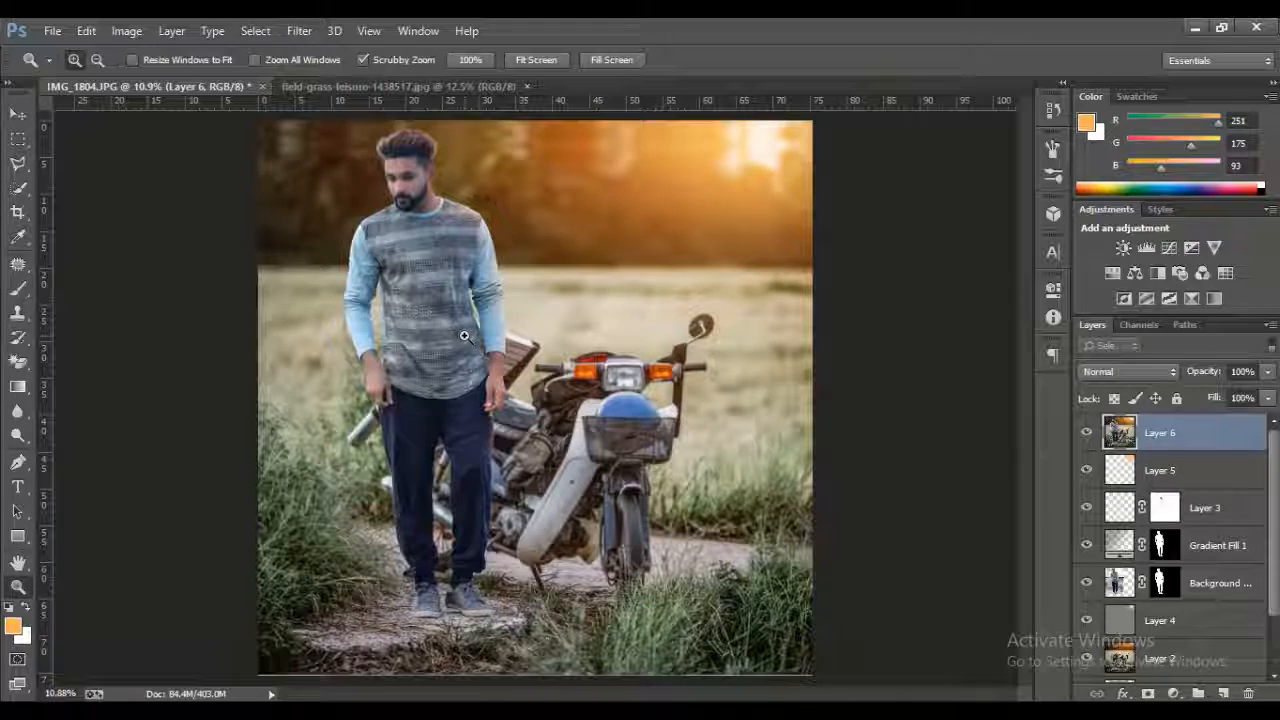
# Step: Soften the man's outline along his sunlit sleeve, forearm and both trouser sides with a 150 px Blur tool at 100% strength
pyautogui.moveTo(443, 172); pyautogui.dragTo(586, 237)
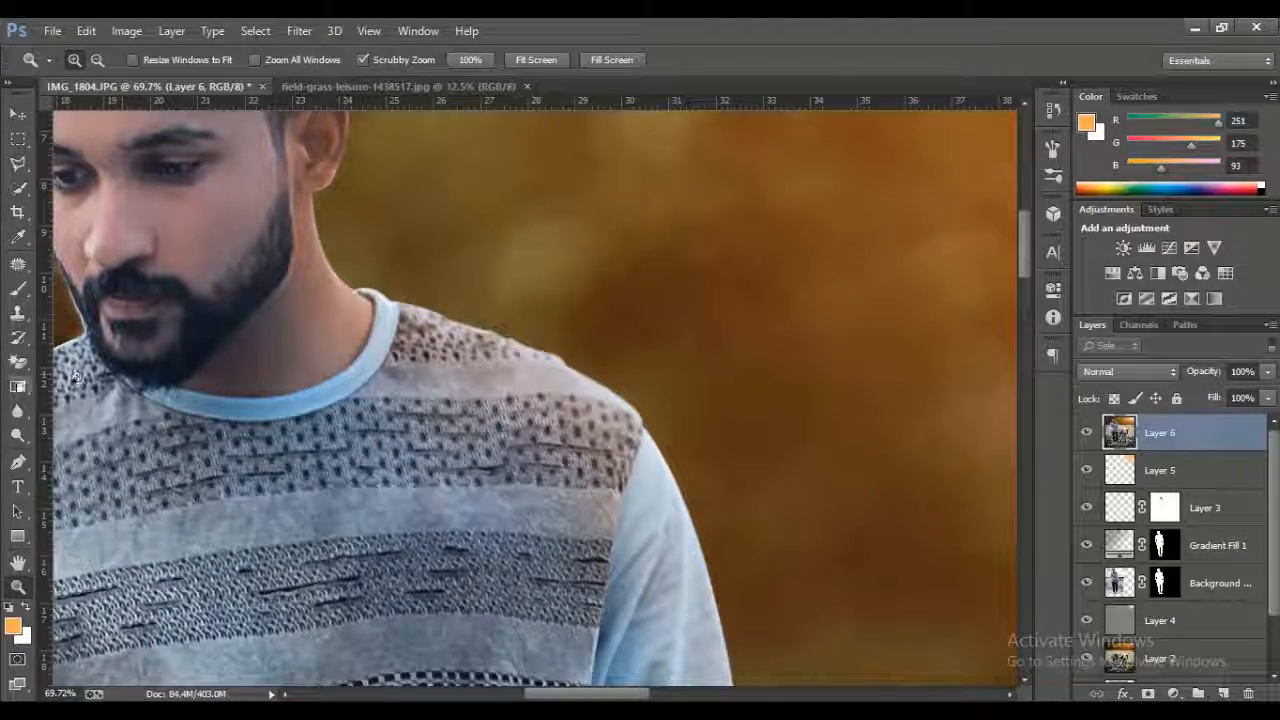
pyautogui.press('r')
pyautogui.scroll(-8, 663, 518)
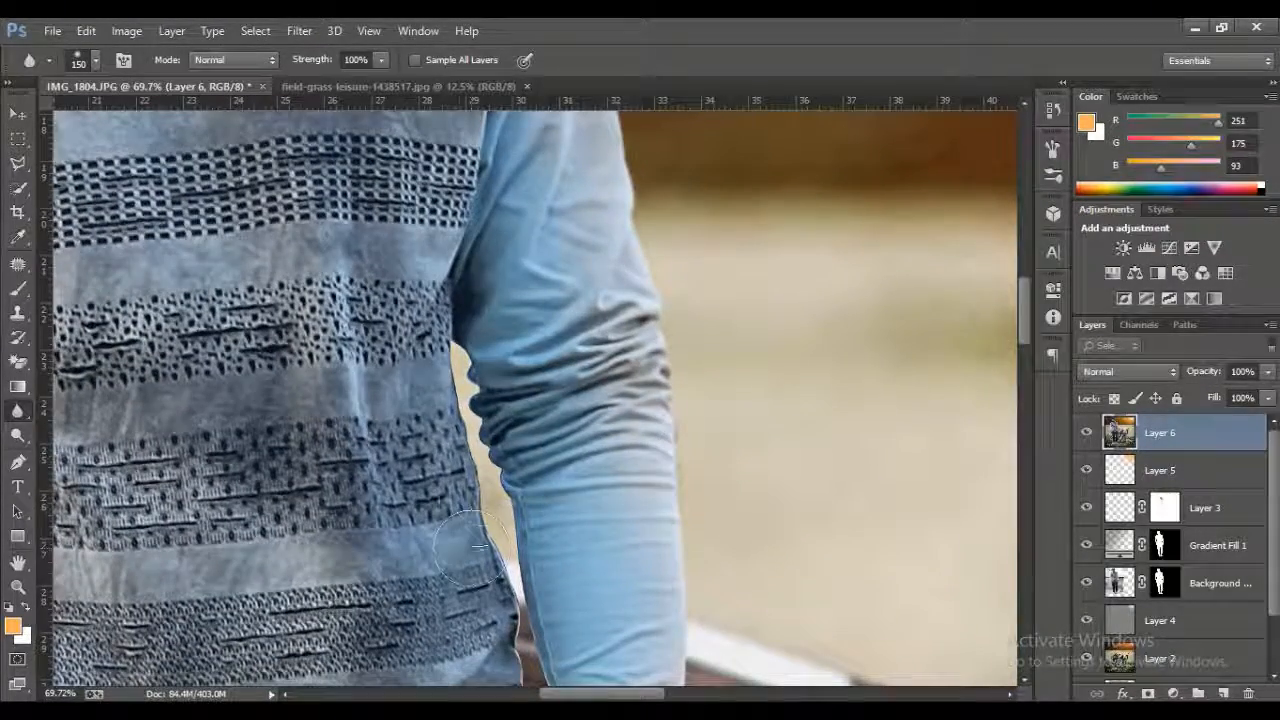
pyautogui.scroll(-5, 447, 365)
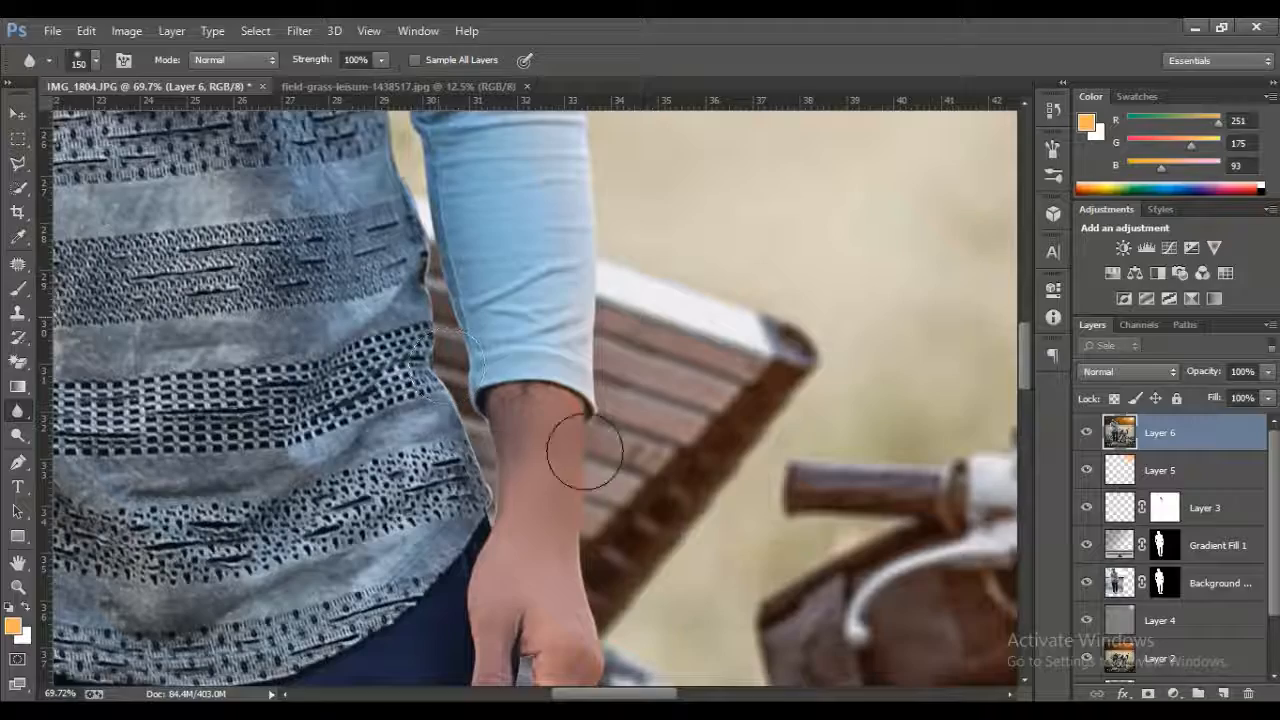
pyautogui.scroll(-10, 585, 452)
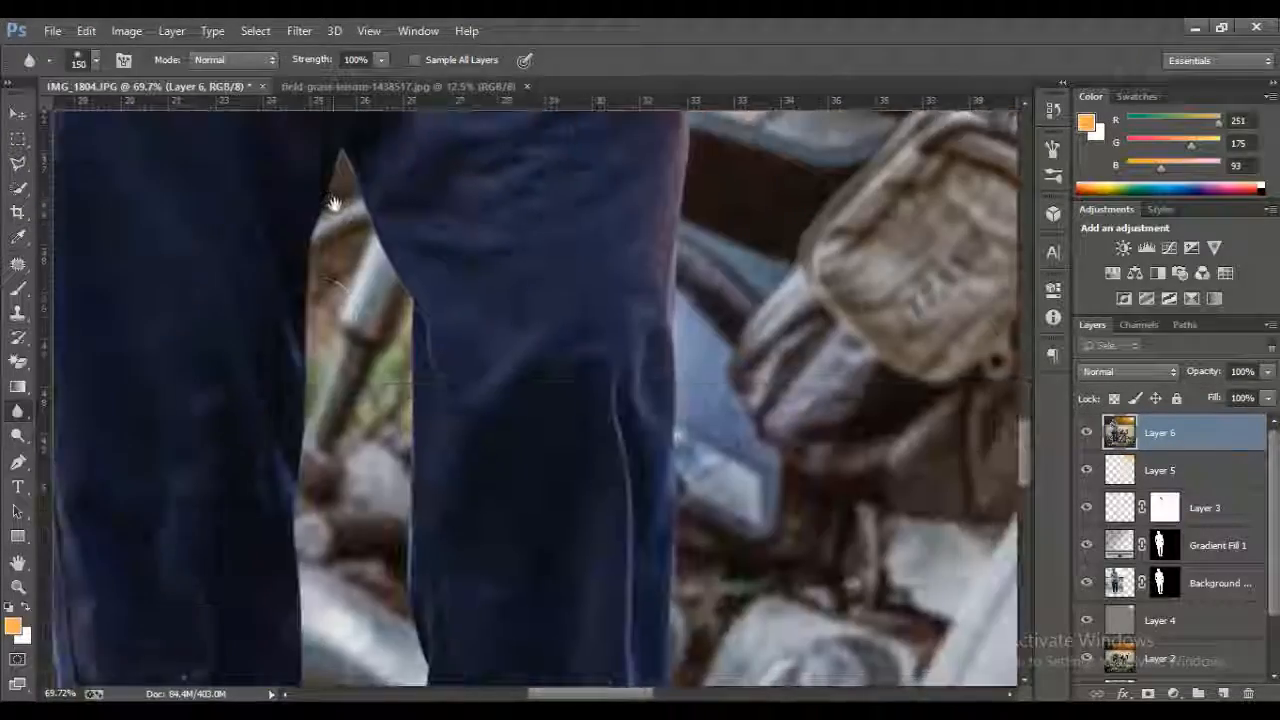
pyautogui.scroll(3, 334, 203)
pyautogui.scroll(3, 214, 591)
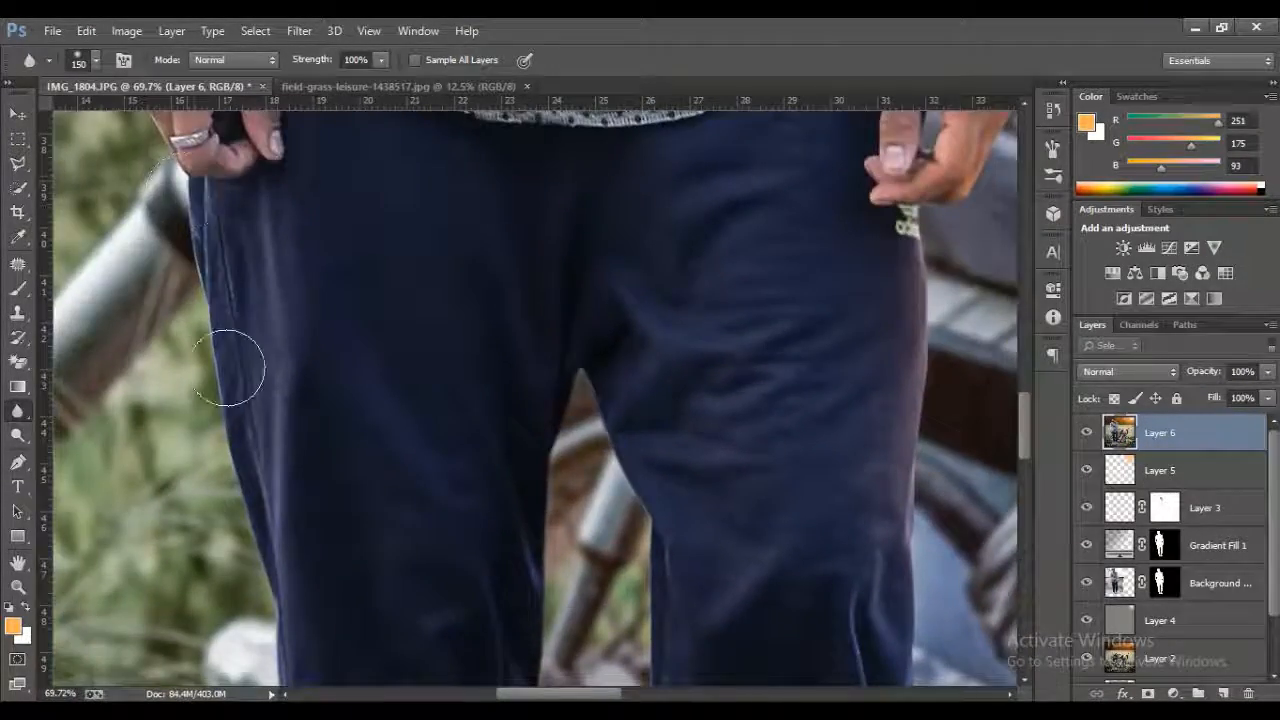
pyautogui.moveTo(155, 155); pyautogui.dragTo(206, 443)
pyautogui.moveTo(148, 280); pyautogui.dragTo(246, 517)
pyautogui.moveTo(138, 166); pyautogui.dragTo(267, 521)
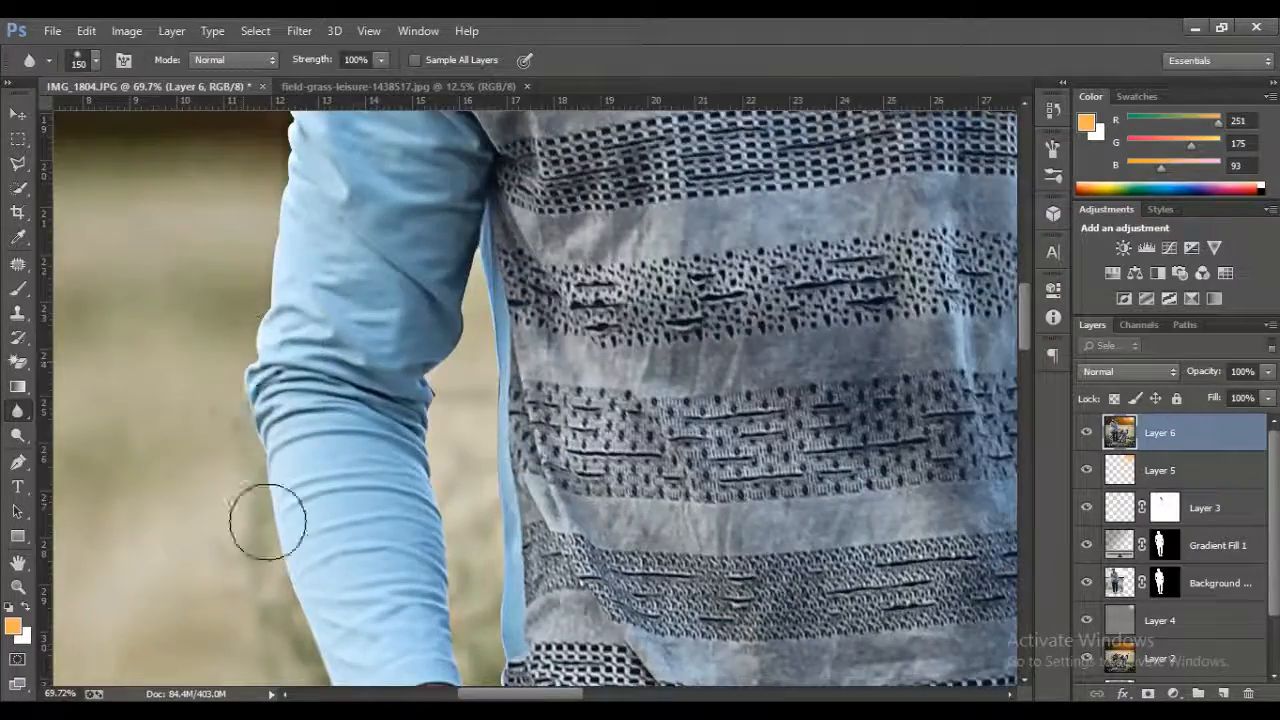
# Step: Blur the outer edge of the man's other sleeve, its shoulder and the side of his face
pyautogui.moveTo(280, 220); pyautogui.dragTo(291, 351)
pyautogui.moveTo(269, 243); pyautogui.dragTo(263, 511)
pyautogui.moveTo(391, 318); pyautogui.dragTo(284, 443)
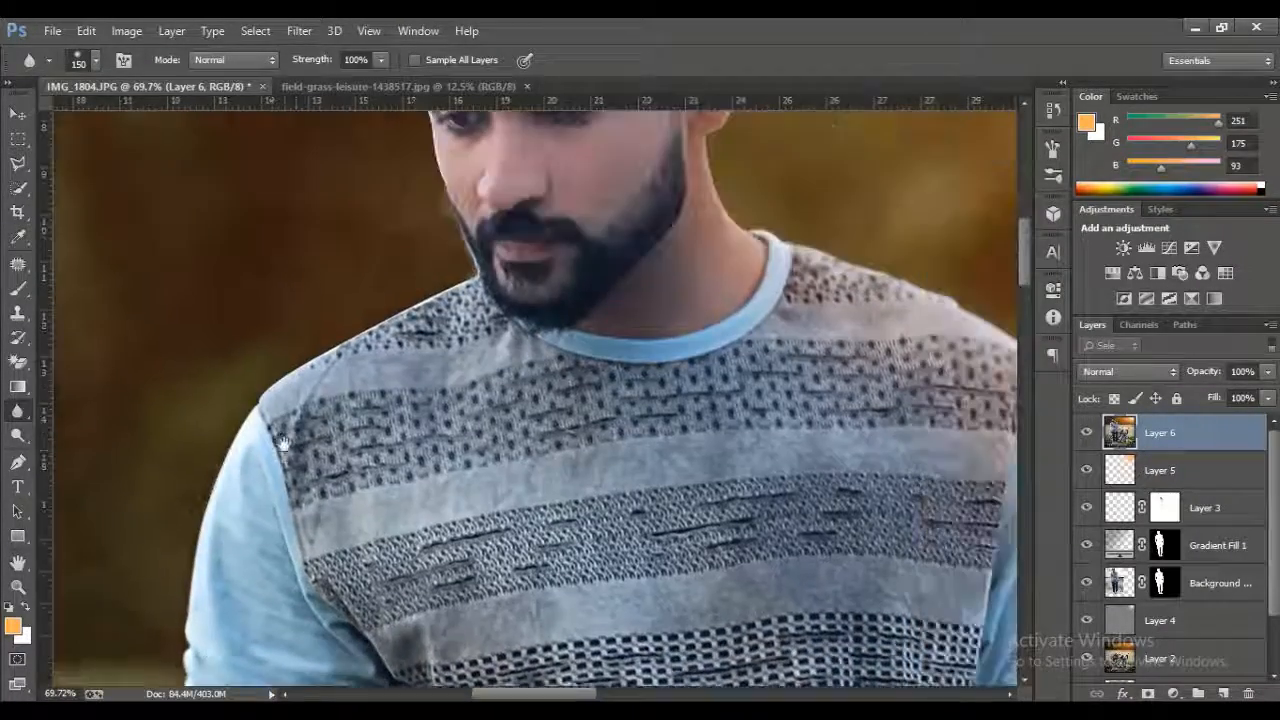
pyautogui.moveTo(194, 414); pyautogui.dragTo(290, 376)
pyautogui.moveTo(280, 200); pyautogui.dragTo(385, 345)
pyautogui.moveTo(390, 120); pyautogui.dragTo(405, 335)
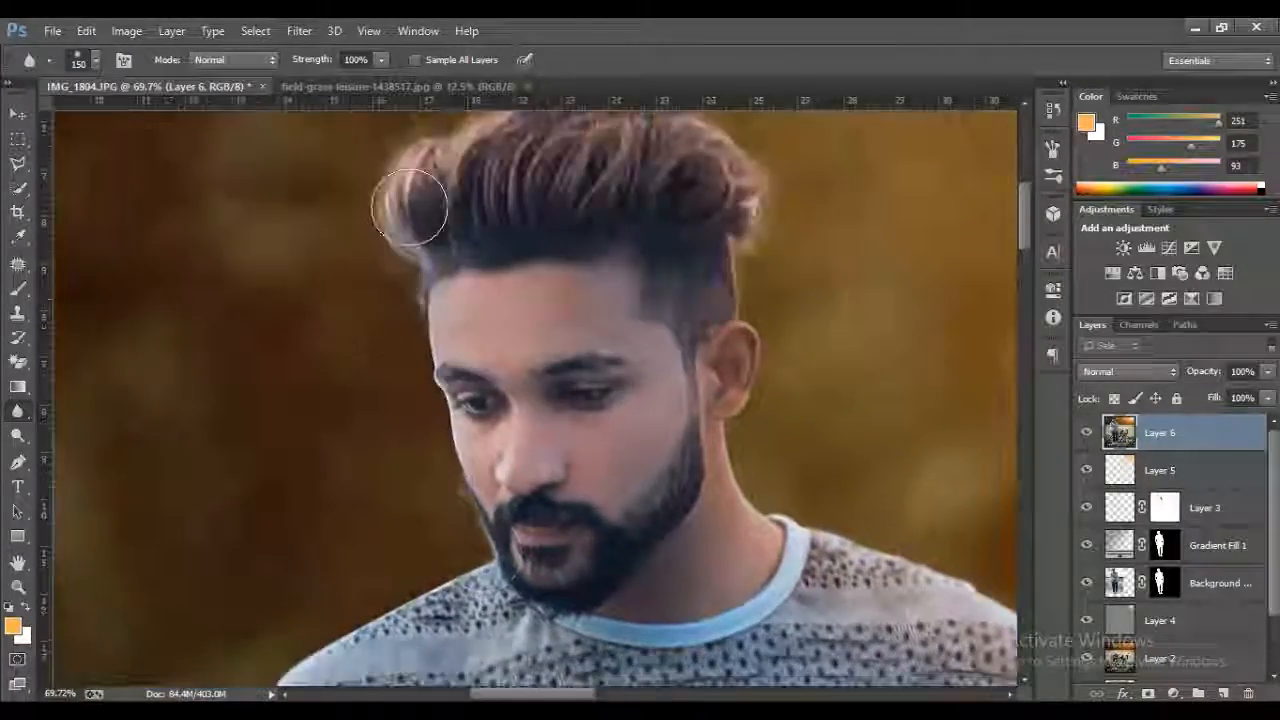
# Step: Blur the outline of the man's hair and head where it meets the background
pyautogui.moveTo(400, 277); pyautogui.dragTo(330, 277)
pyautogui.moveTo(380, 140); pyautogui.dragTo(428, 240)
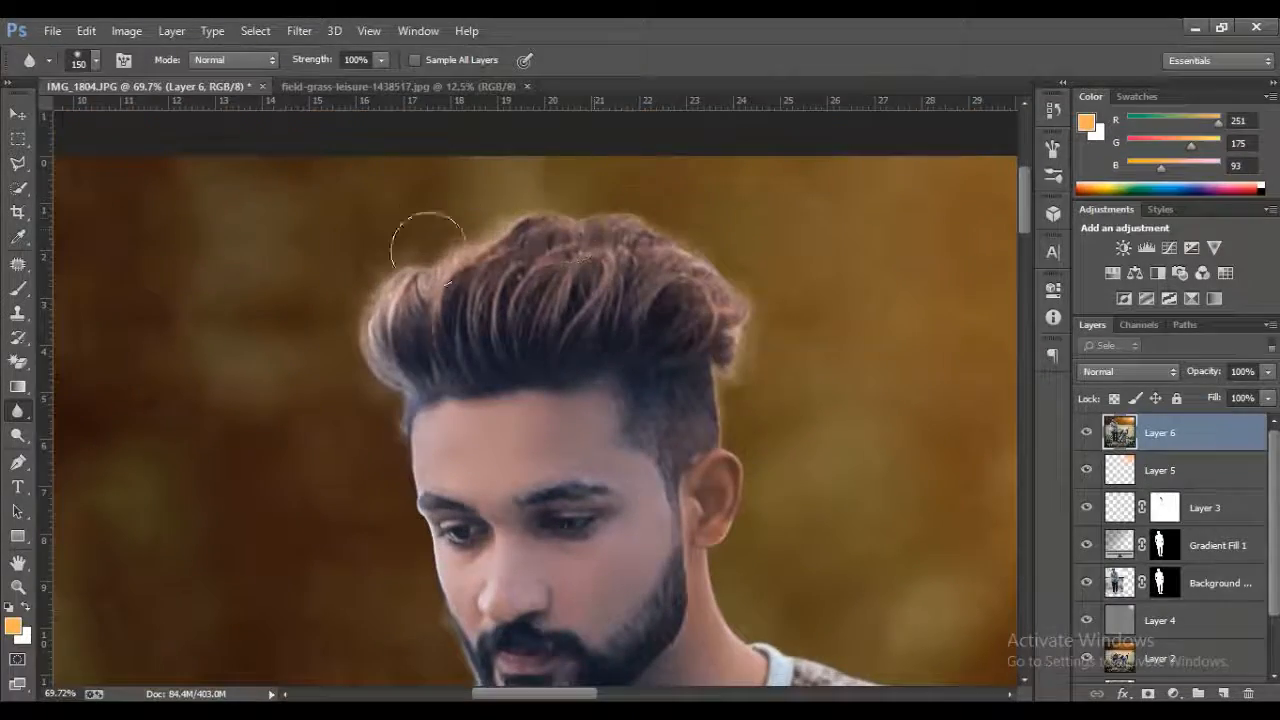
pyautogui.moveTo(606, 437); pyautogui.dragTo(556, 281)
pyautogui.moveTo(746, 503); pyautogui.dragTo(466, 303)
pyautogui.moveTo(368, 309); pyautogui.dragTo(740, 60)
pyautogui.moveTo(400, 540); pyautogui.dragTo(356, 259)
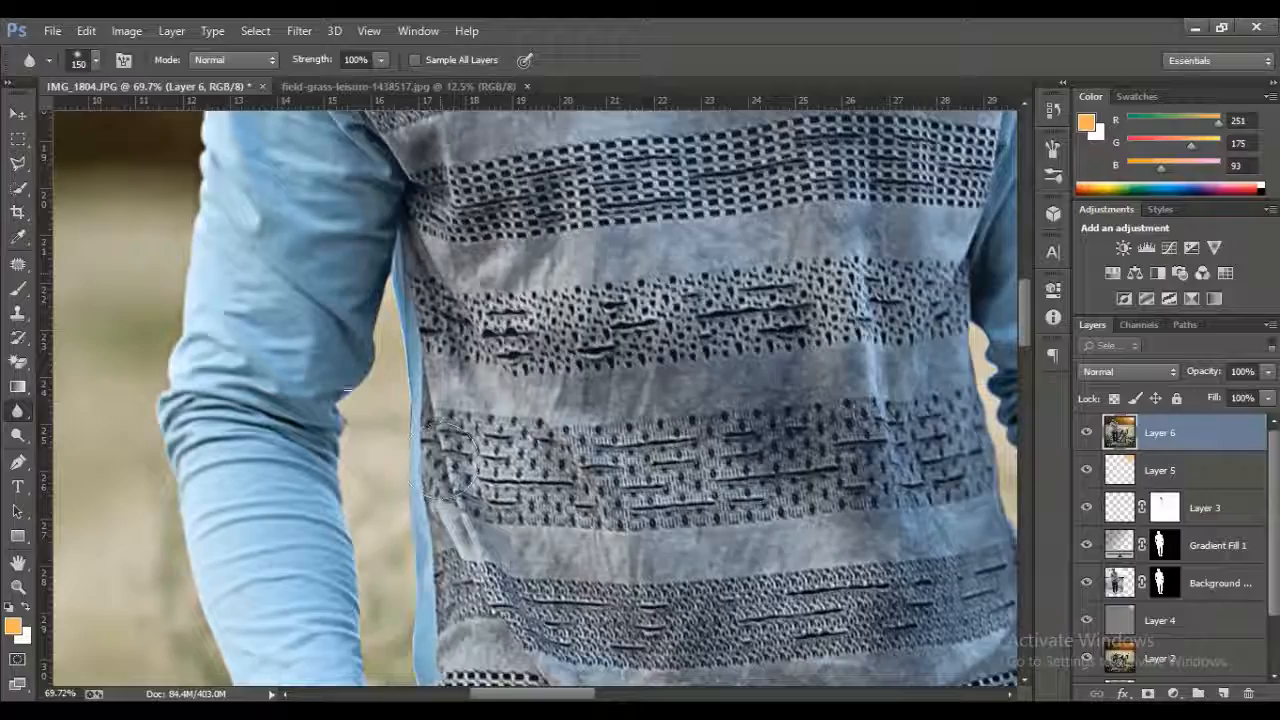
# Step: Blur the inner edges between the man's arms and shirt, and return to the full-image view
pyautogui.moveTo(357, 460); pyautogui.dragTo(343, 414)
pyautogui.moveTo(744, 451); pyautogui.dragTo(349, 451)
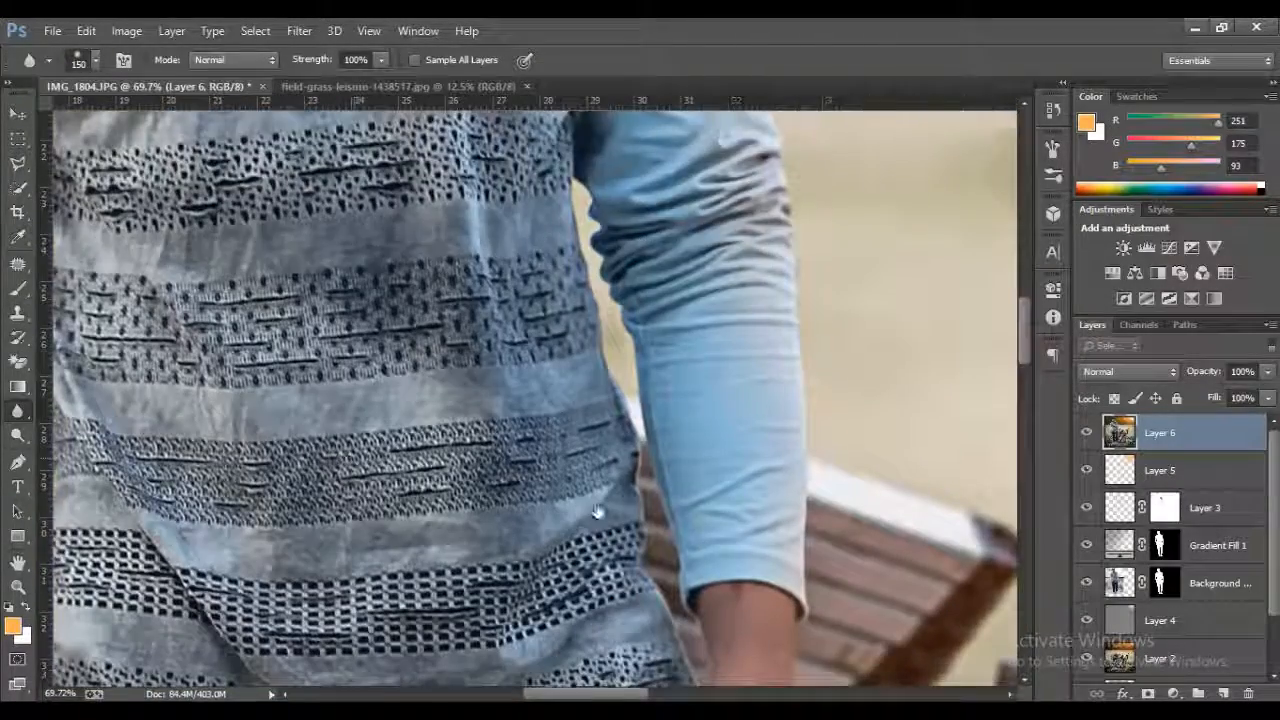
pyautogui.moveTo(597, 511); pyautogui.dragTo(602, 316)
pyautogui.press('z')
pyautogui.click(555, 59)
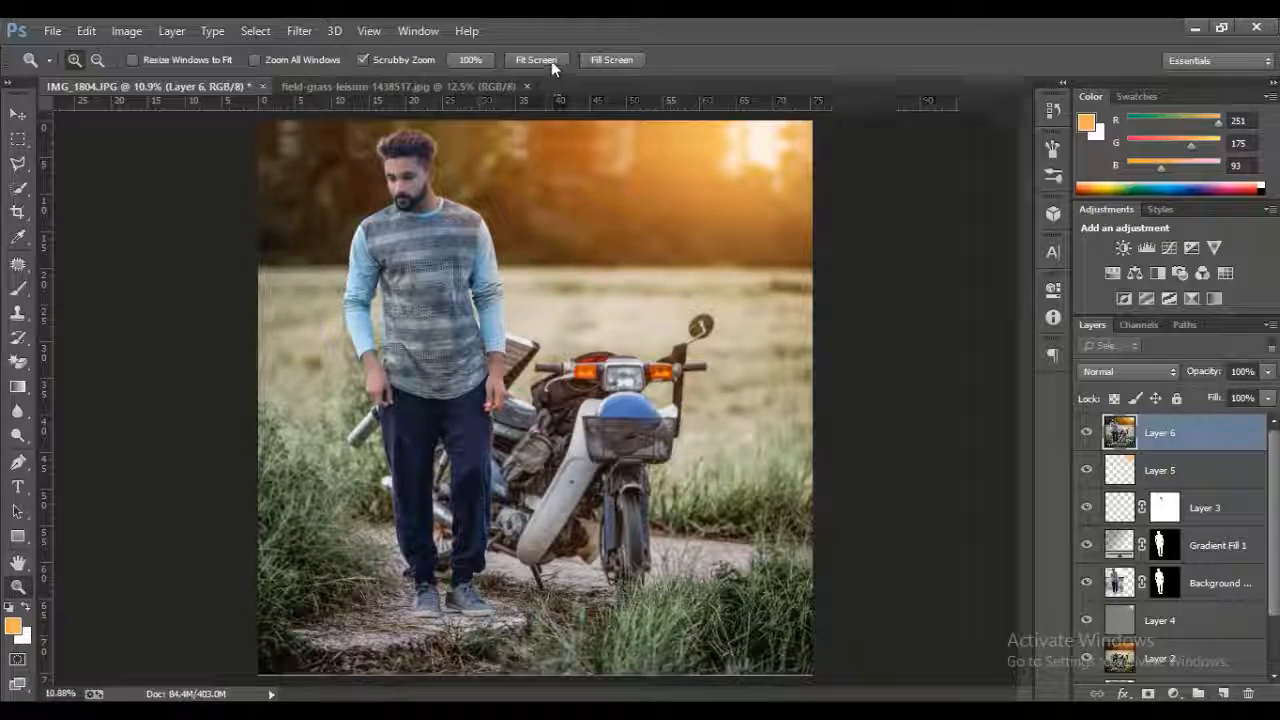
# Step: Add a Gradient Map adjustment layer above Layer 6 using the violet-to-orange preset
pyautogui.click(1173, 693)
pyautogui.click(1128, 660)
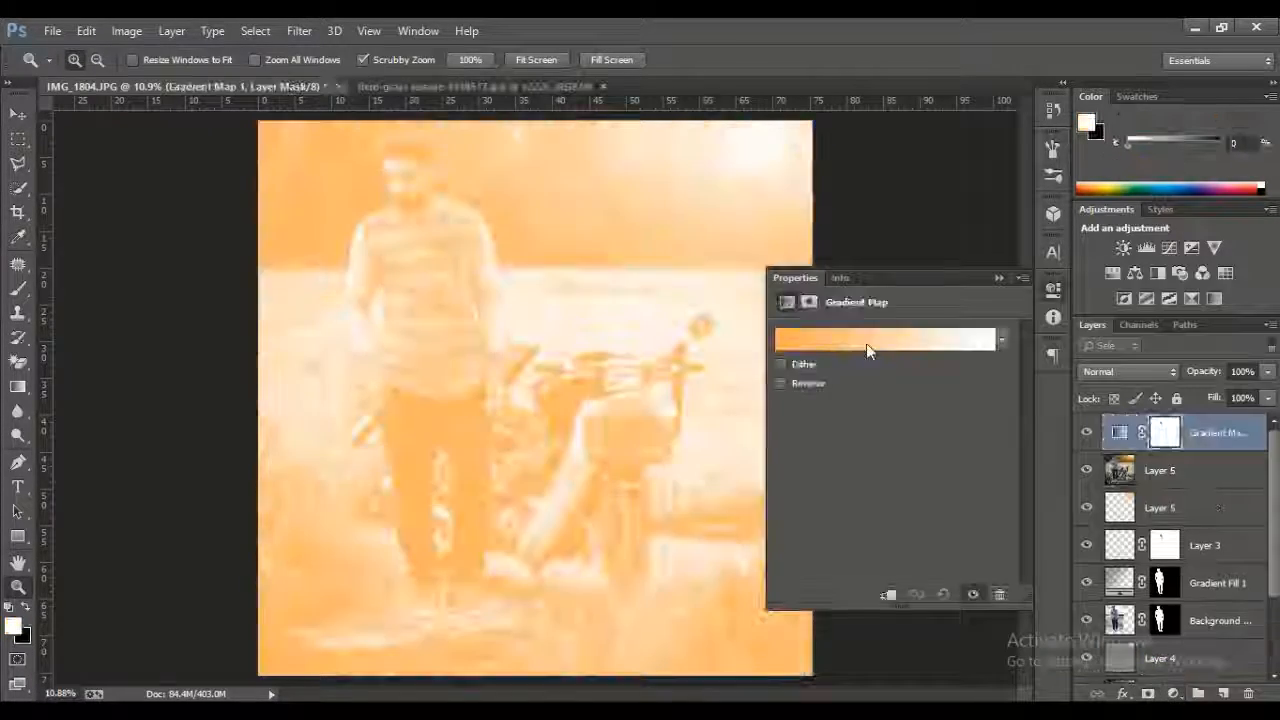
pyautogui.click(866, 343)
pyautogui.click(893, 260)
pyautogui.click(1097, 236)
pyautogui.click(1021, 281)
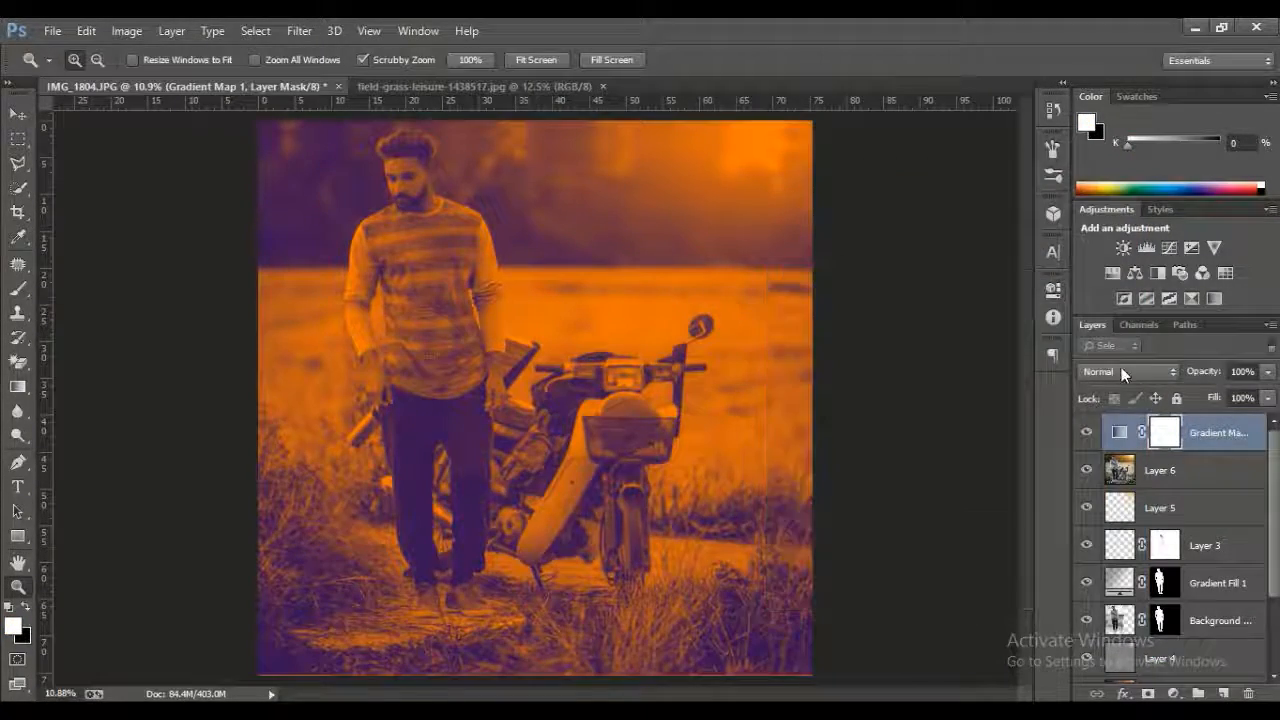
# Step: Set the Gradient Map layer's blend mode to Hue and its Fill to 22%
pyautogui.click(1121, 369)
pyautogui.click(1097, 452)
pyautogui.moveTo(1213, 398); pyautogui.dragTo(1002, 436)
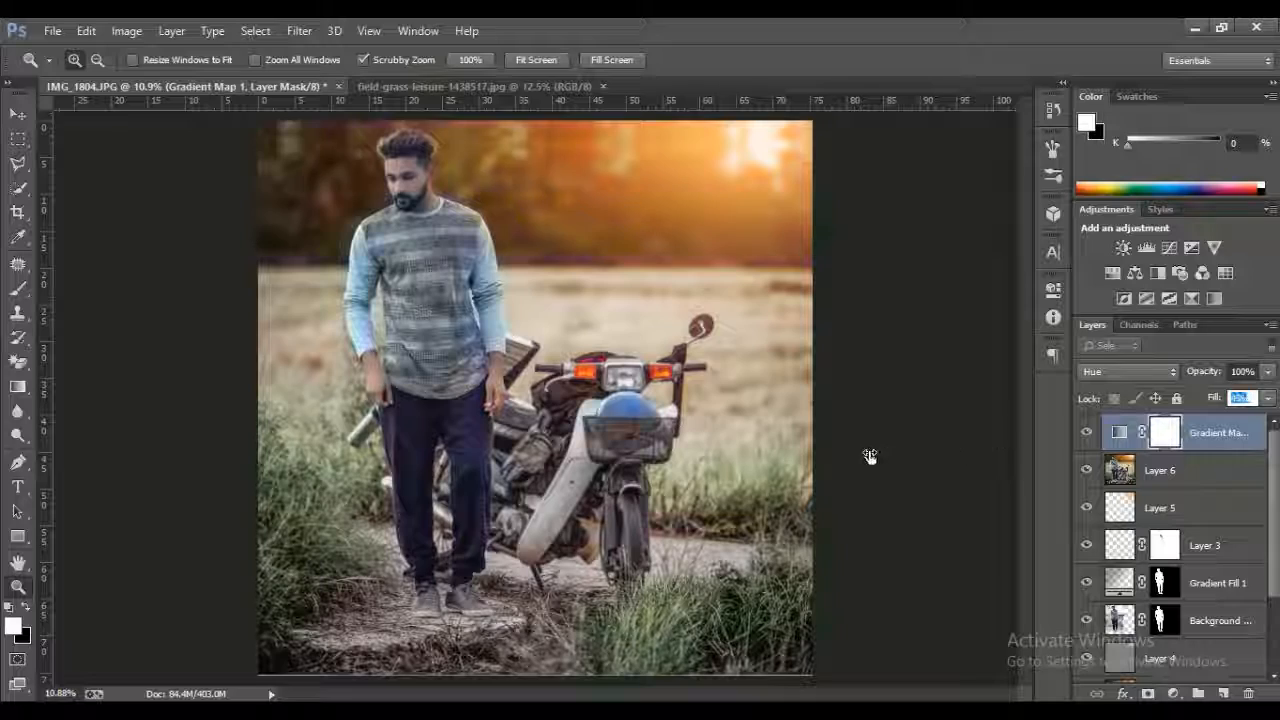
pyautogui.moveTo(869, 456); pyautogui.dragTo(1176, 511)
# Step: Paint black with a large soft brush on the Gradient Map mask over the grass beside the motorcycle's front wheel
pyautogui.click(18, 288)
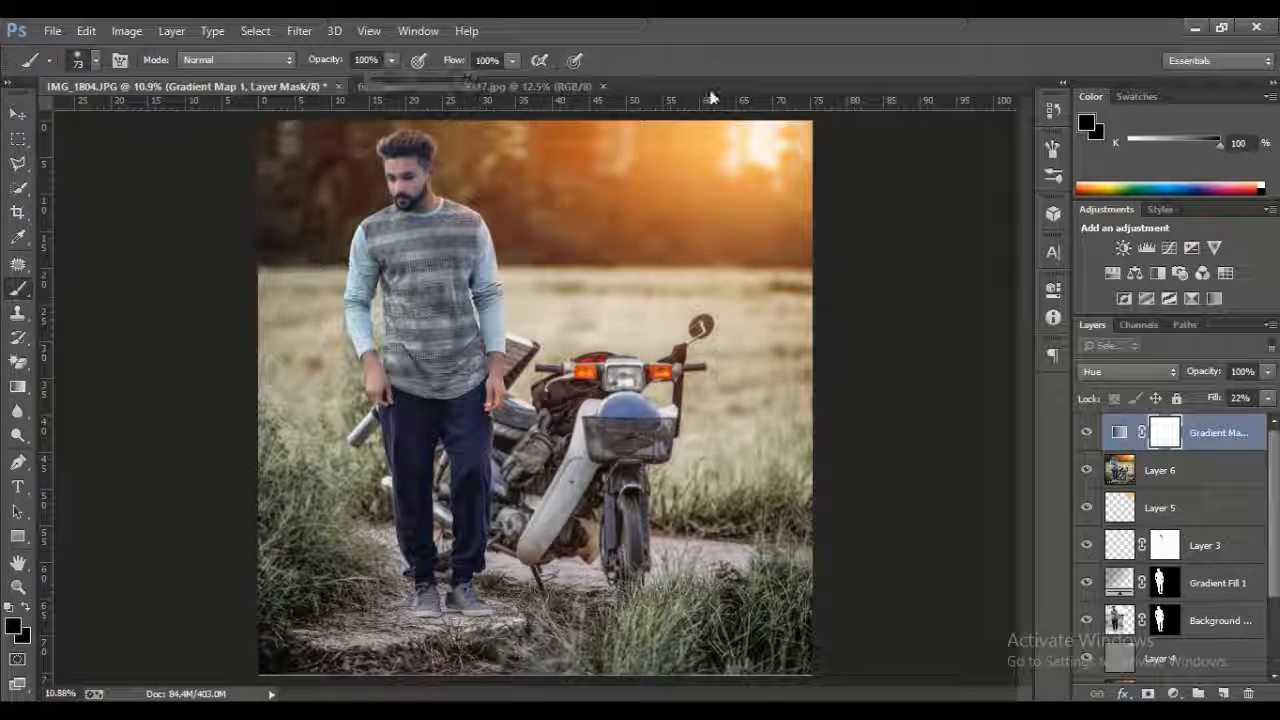
pyautogui.press(']')
pyautogui.press(']')
pyautogui.press(']')
pyautogui.press(']')
pyautogui.press(']')
pyautogui.press(']')
pyautogui.press(']')
pyautogui.press(']')
pyautogui.press(']')
pyautogui.press(']')
pyautogui.press(']')
pyautogui.moveTo(755, 597)
pyautogui.mouseDown()
pyautogui.moveTo(733, 571)
pyautogui.moveTo(687, 616)
pyautogui.moveTo(750, 583)
pyautogui.moveTo(739, 531)
pyautogui.moveTo(784, 458)
pyautogui.mouseUp()
# Step: Mask the Gradient Map off the grass beside the man's legs with a 1300 px black brush
pyautogui.press('[')
pyautogui.press('[')
pyautogui.press('[')
pyautogui.press('[')
pyautogui.press('[')
pyautogui.press('[')
pyautogui.press('[')
pyautogui.press('[')
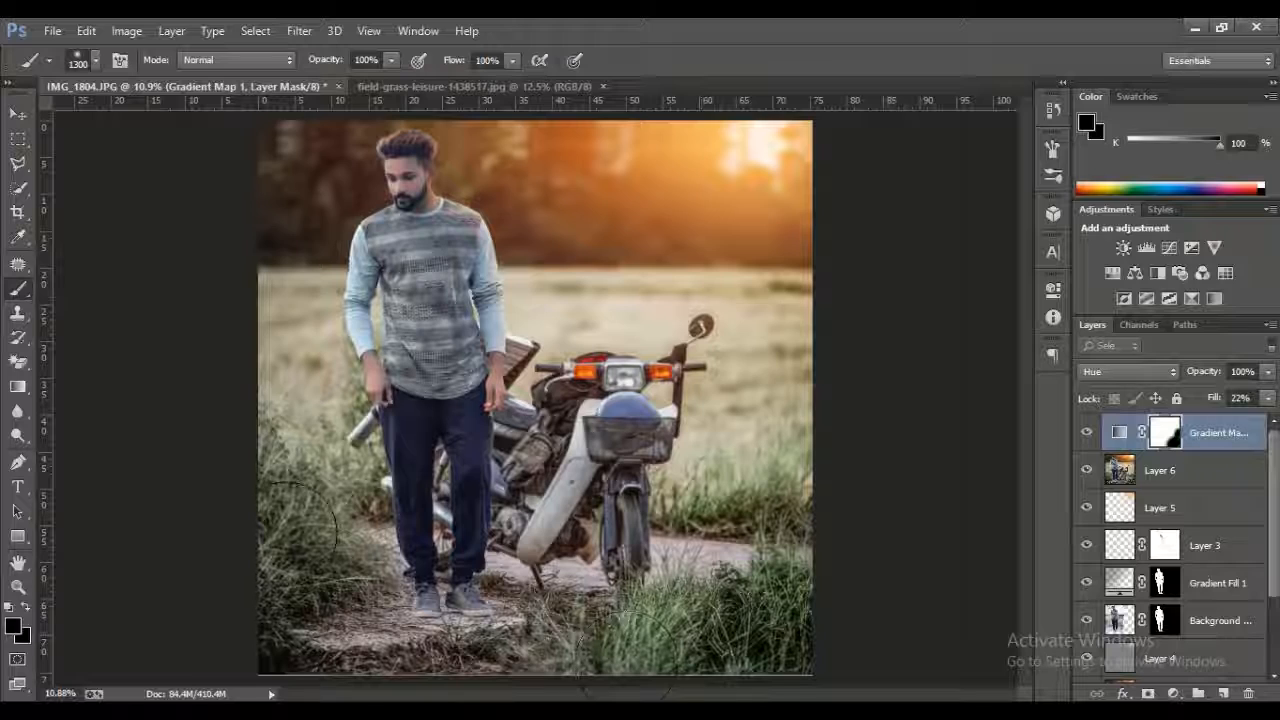
pyautogui.moveTo(287, 533); pyautogui.dragTo(306, 392)
# Step: Mask the Gradient Map off the field on both sides of the subjects with 800 to 1000 px brushes, comparing it on and off
pyautogui.press('[')
pyautogui.press('[')
pyautogui.press('[')
pyautogui.press('[')
pyautogui.press('[')
pyautogui.moveTo(290, 303); pyautogui.dragTo(328, 460)
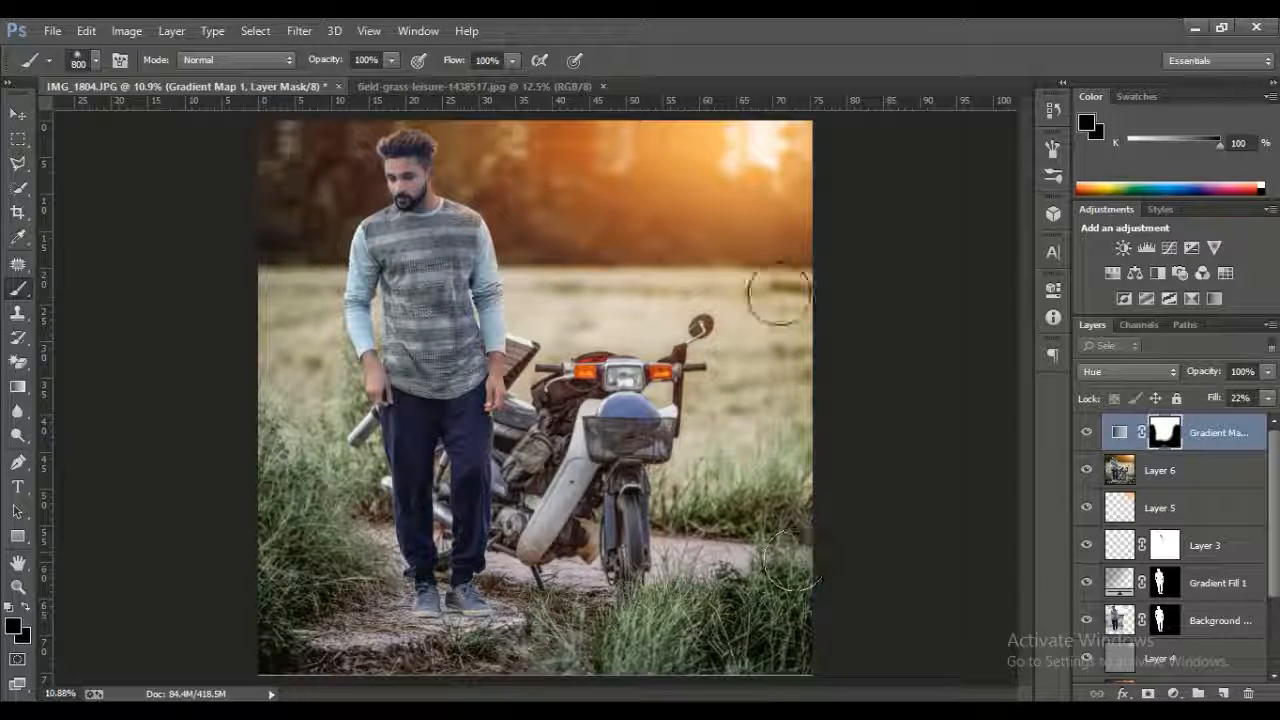
pyautogui.press(']')
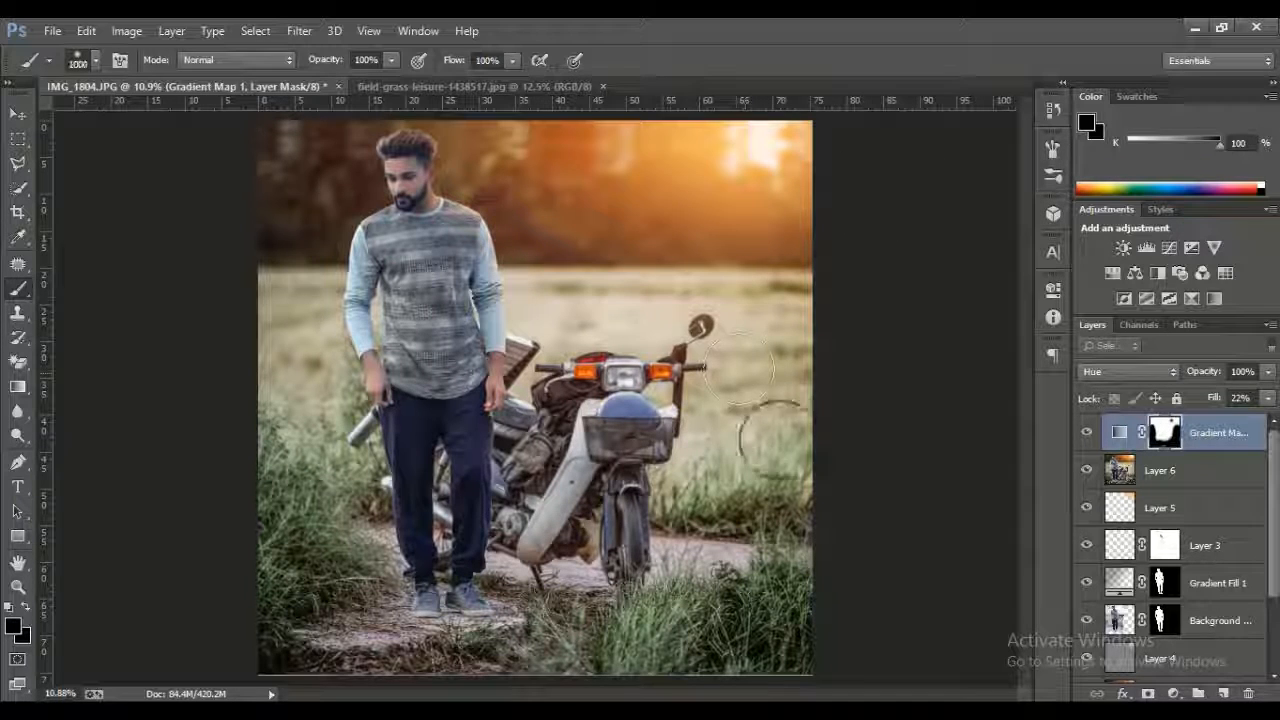
pyautogui.click(1086, 433)
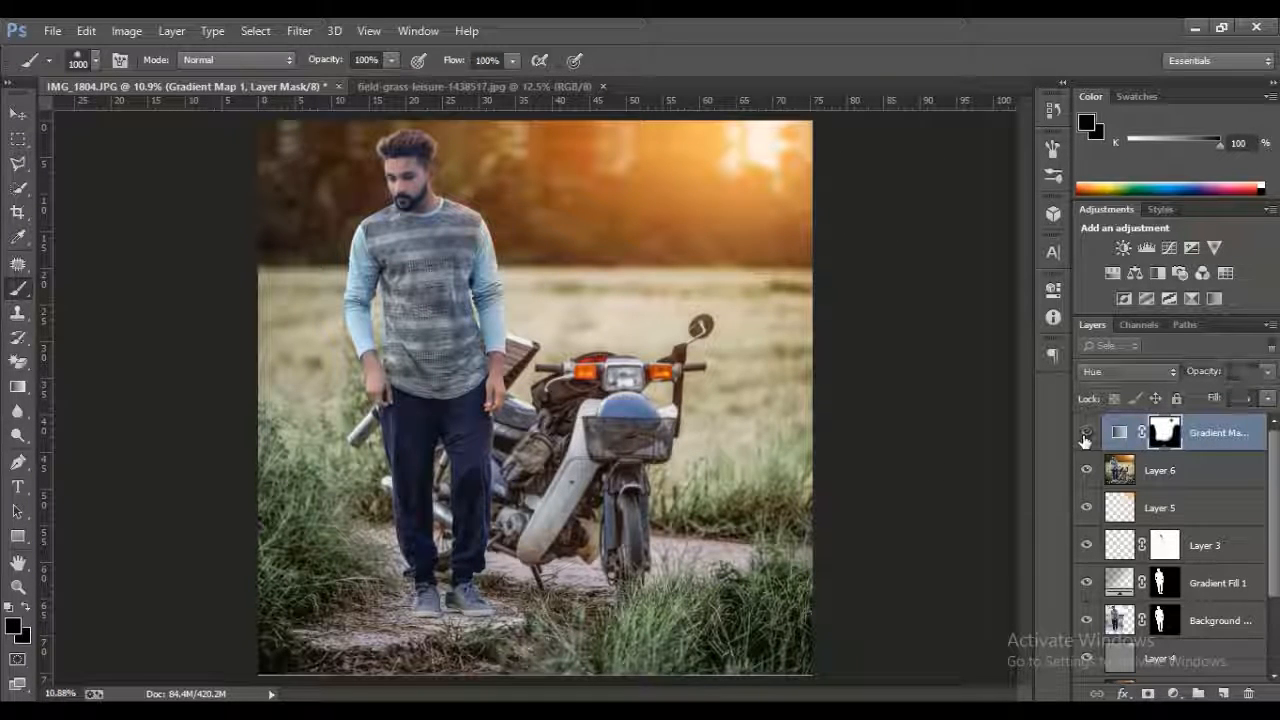
pyautogui.click(1084, 435)
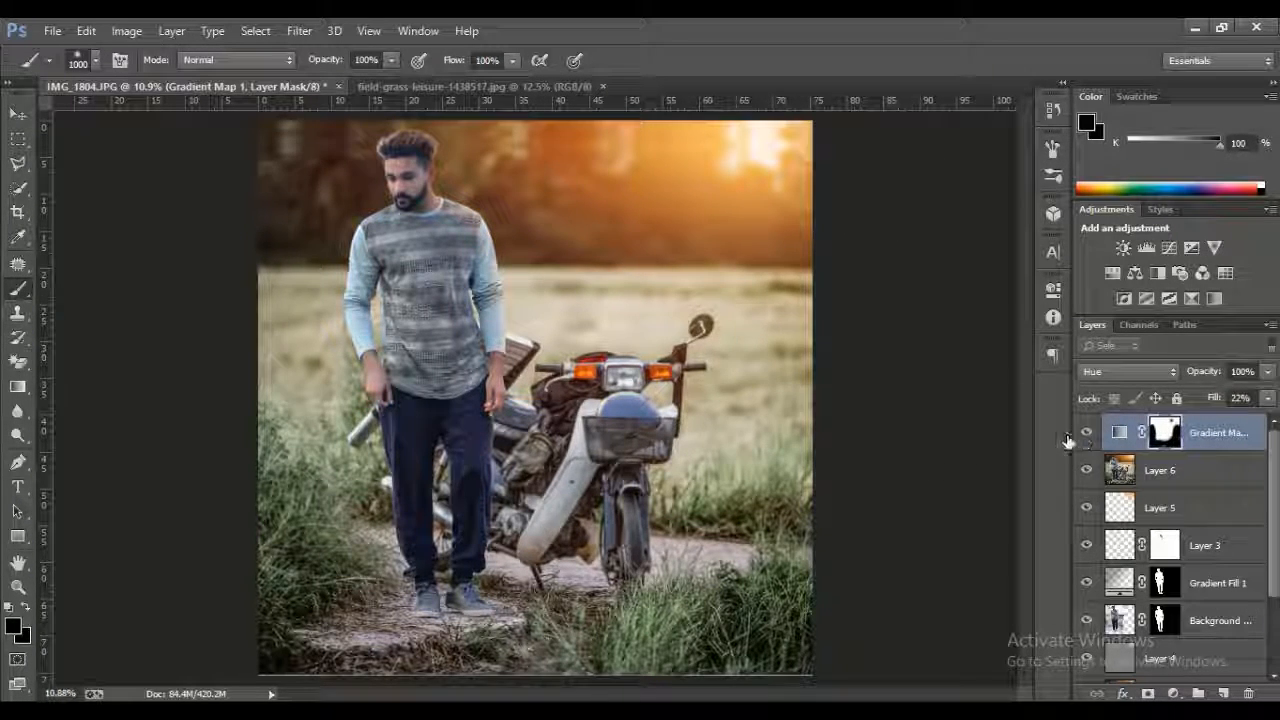
# Step: Try different Fill strengths on the Gradient Map layer and settle on 52%
pyautogui.moveTo(1275, 420); pyautogui.dragTo(1213, 401)
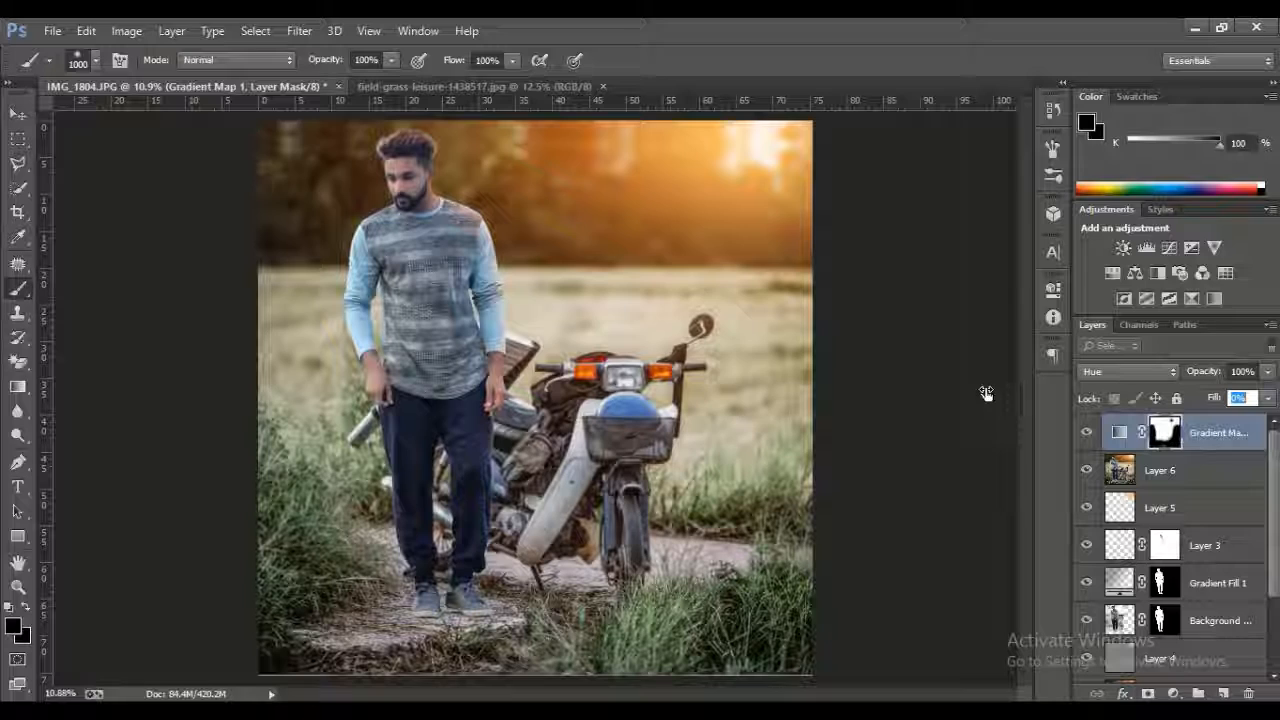
pyautogui.moveTo(986, 394); pyautogui.dragTo(1234, 467)
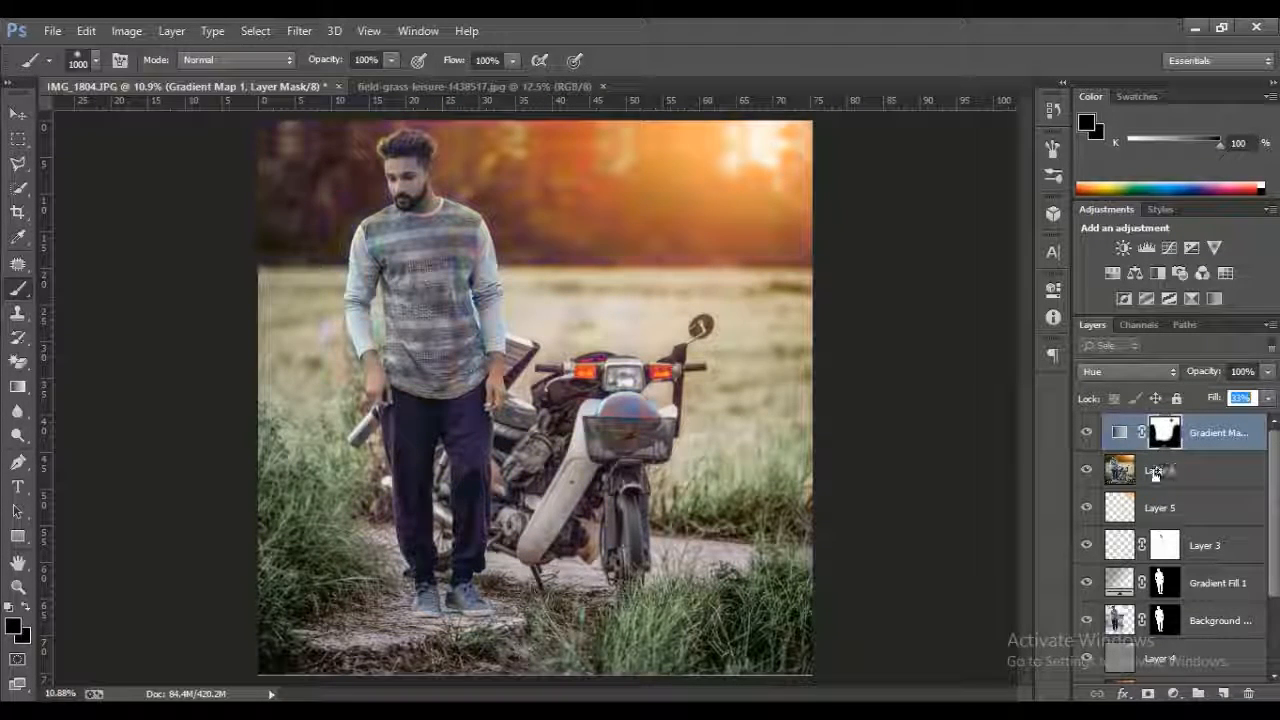
pyautogui.moveTo(1136, 487); pyautogui.dragTo(868, 490)
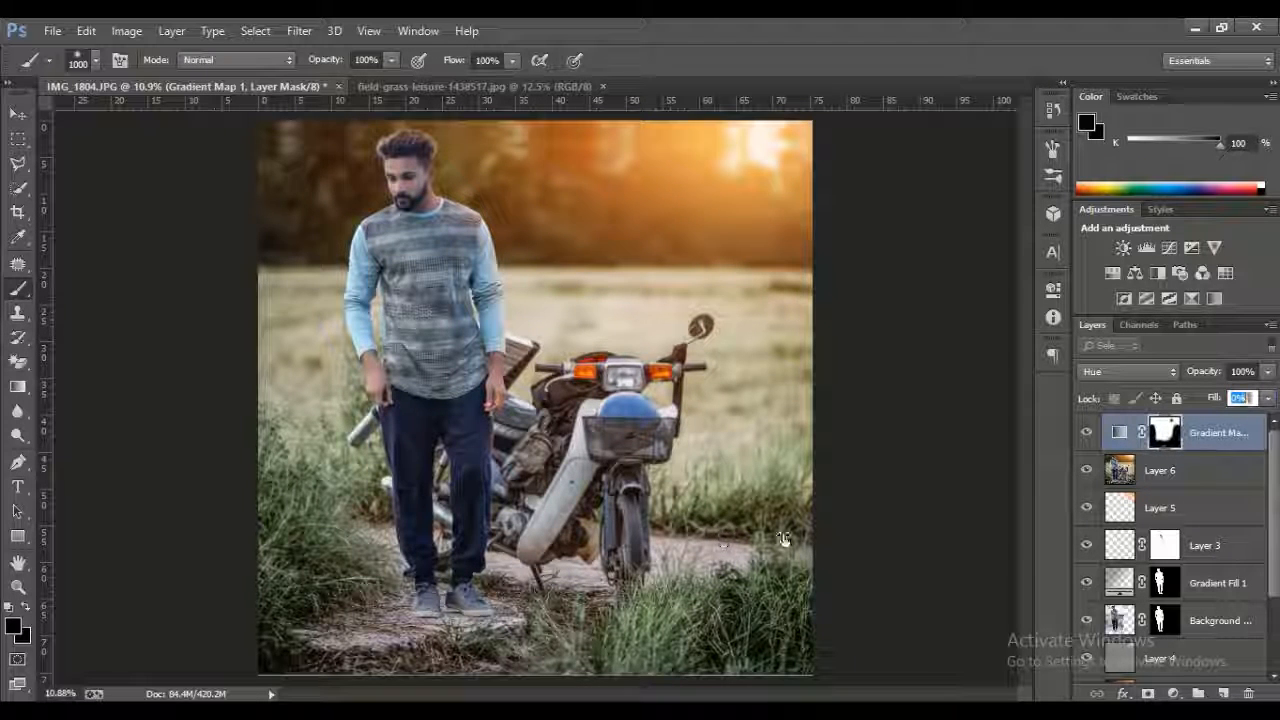
pyautogui.moveTo(785, 540); pyautogui.dragTo(772, 541)
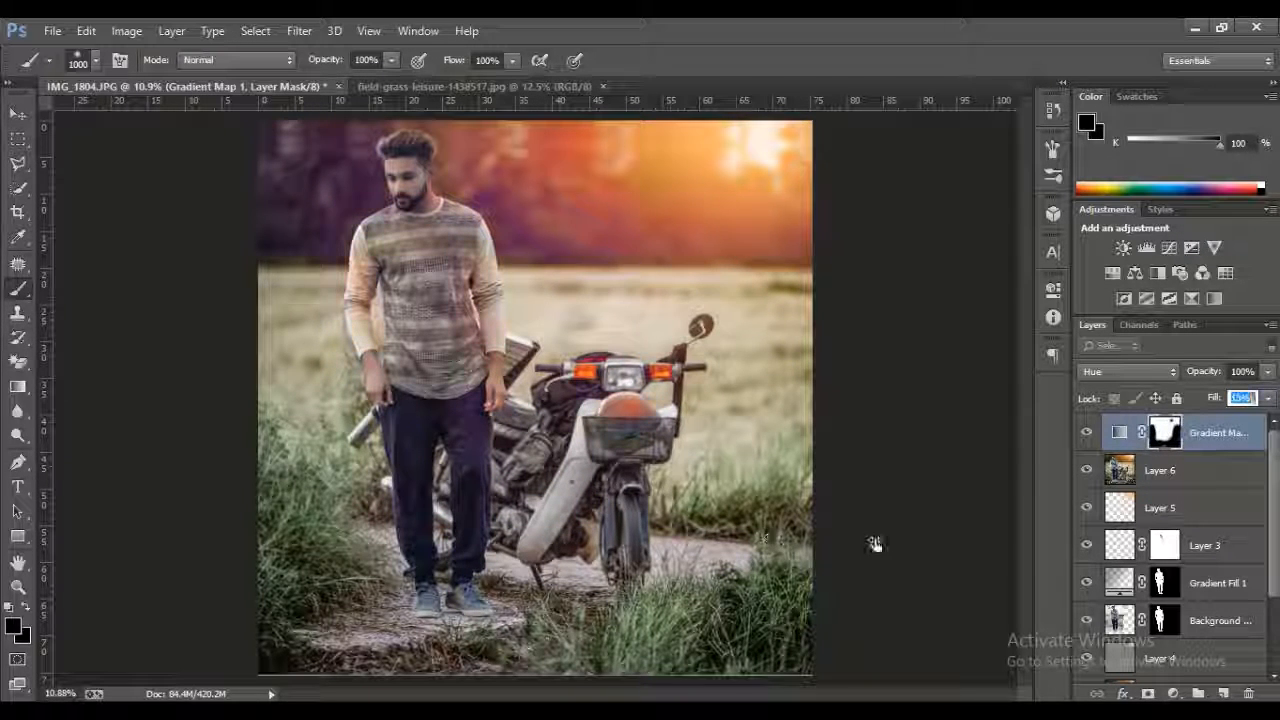
pyautogui.moveTo(874, 543); pyautogui.dragTo(845, 549)
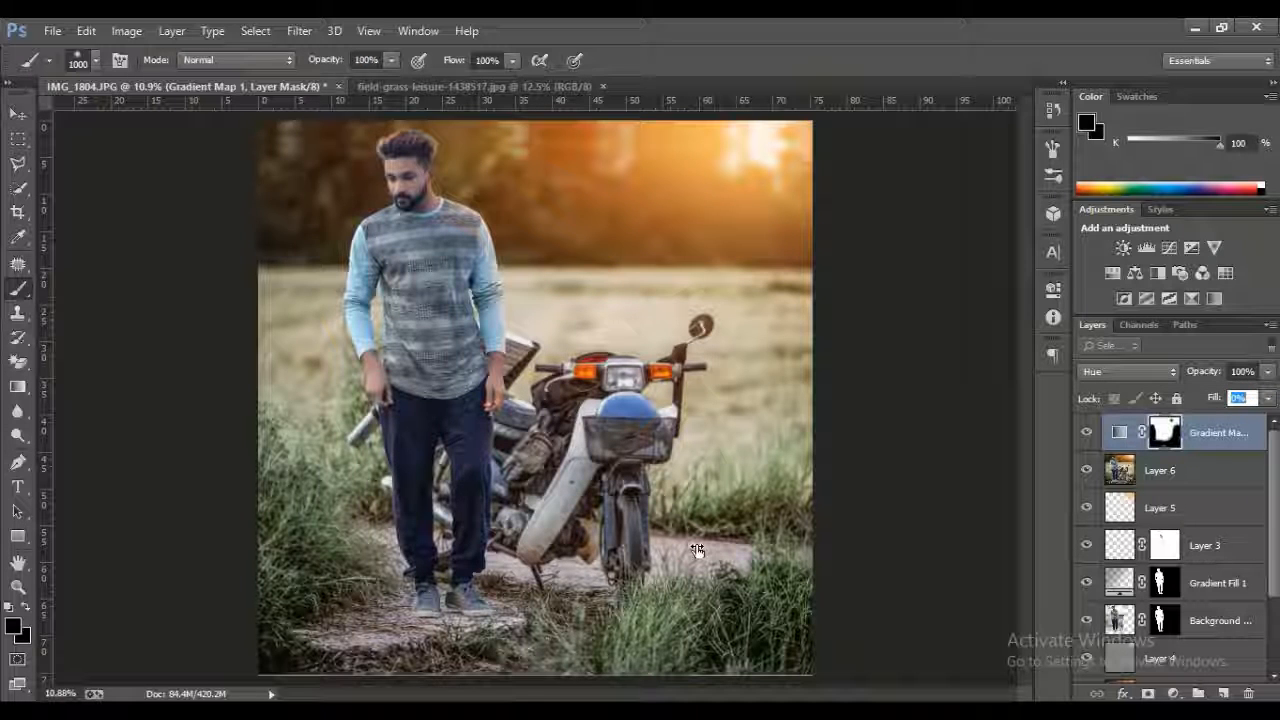
pyautogui.moveTo(697, 550); pyautogui.dragTo(750, 548)
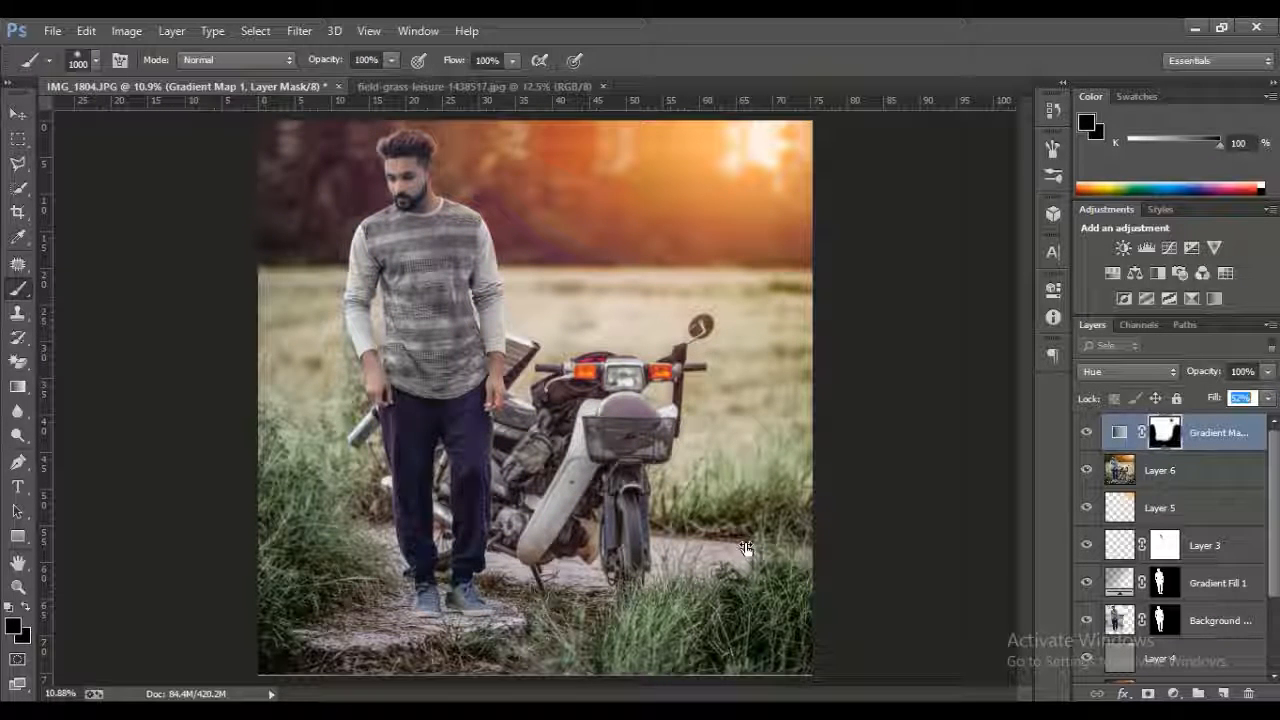
pyautogui.press('Return')
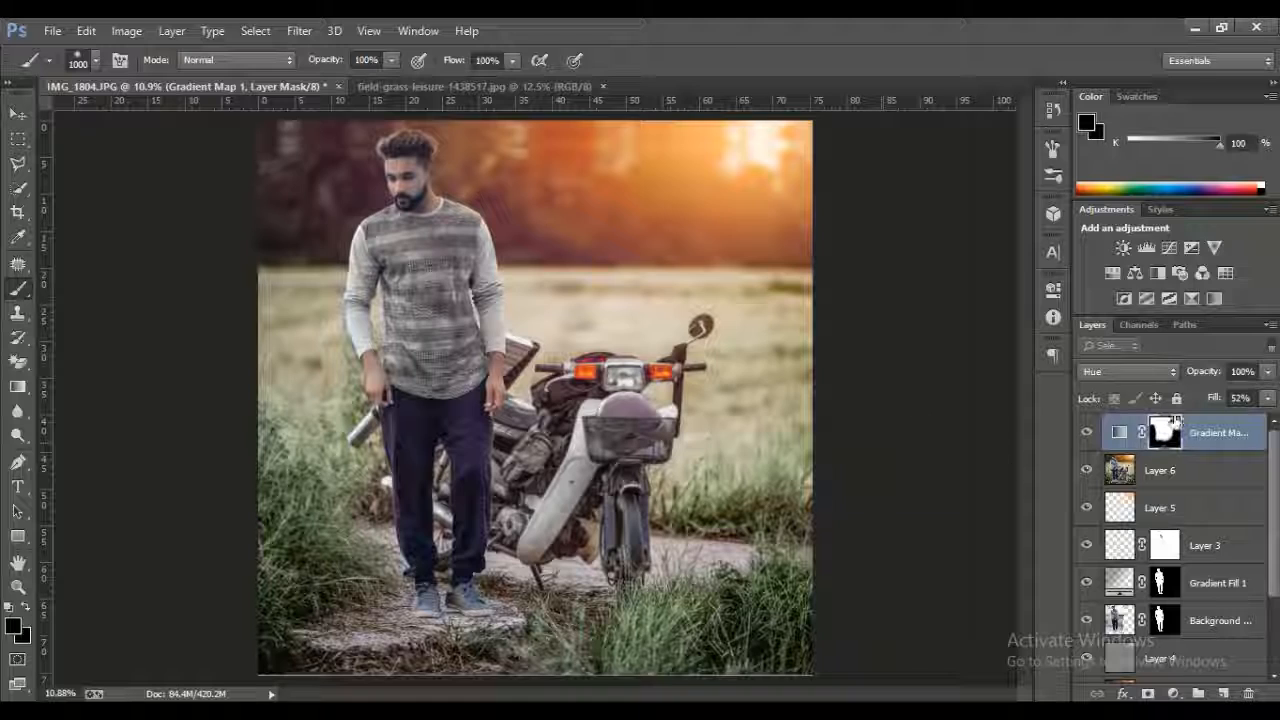
# Step: Compare the image with and without the Gradient Map, and mask its effect off the motorcycle's blue front fairing
pyautogui.click(1087, 434)
pyautogui.click(1087, 434)
pyautogui.click(1087, 434)
pyautogui.click(1087, 434)
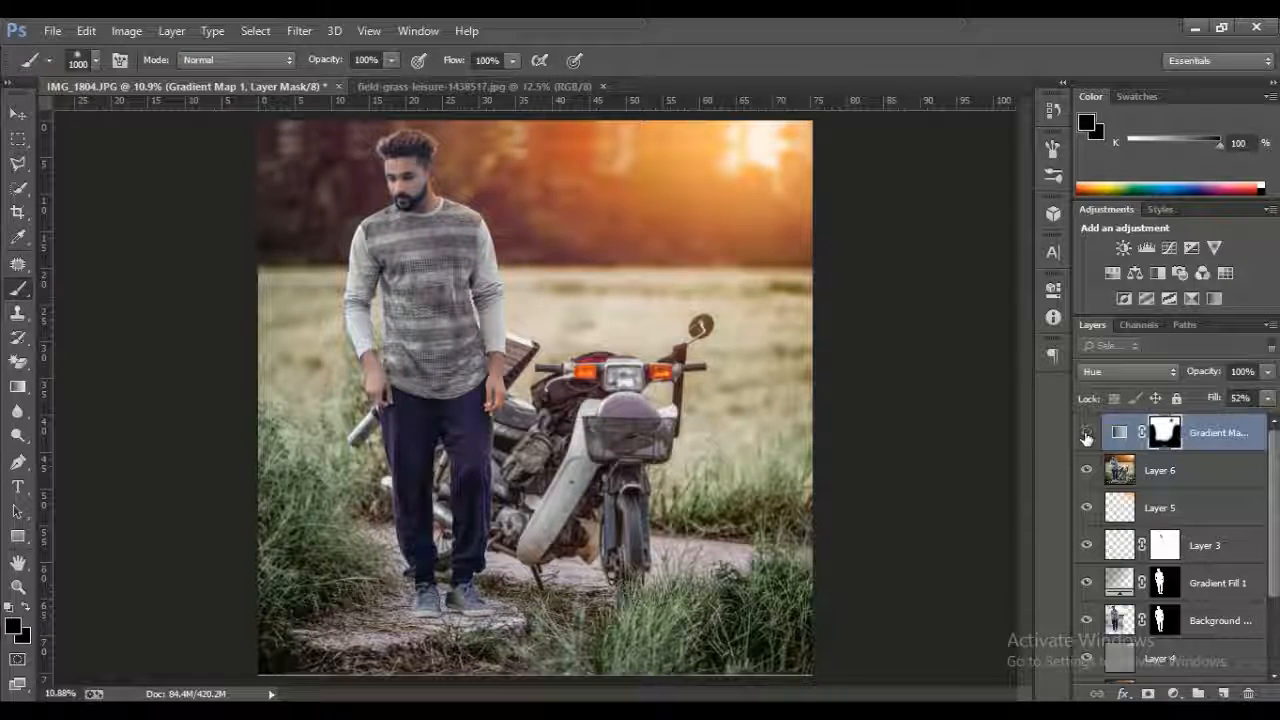
pyautogui.moveTo(612, 405); pyautogui.dragTo(624, 426)
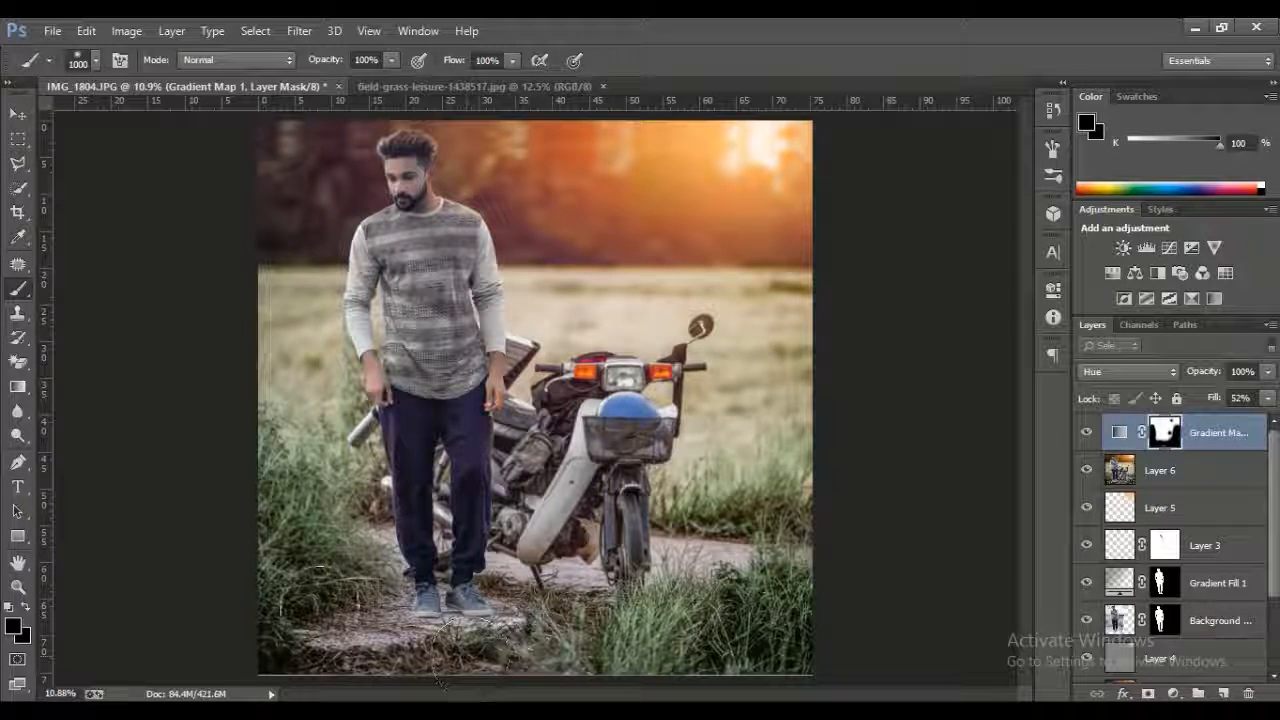
# Step: Add a new empty layer above the Gradient Map layer
pyautogui.click(1223, 693)
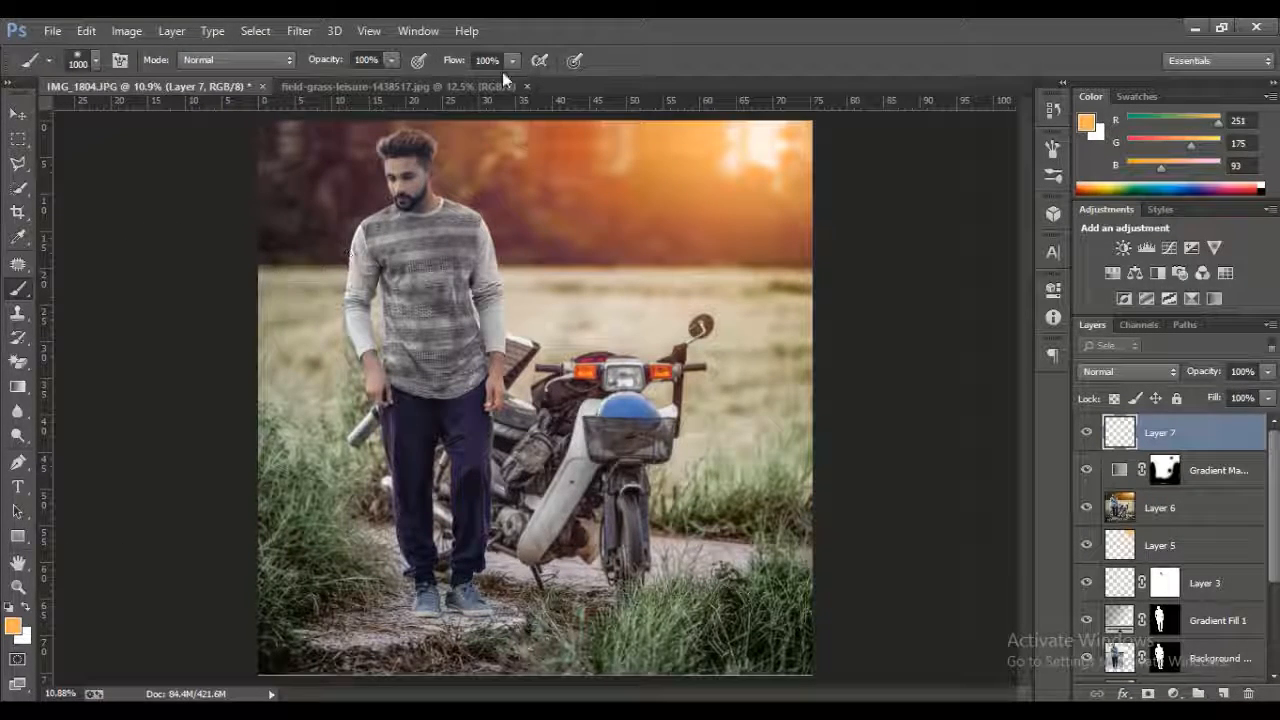
pyautogui.press('z')
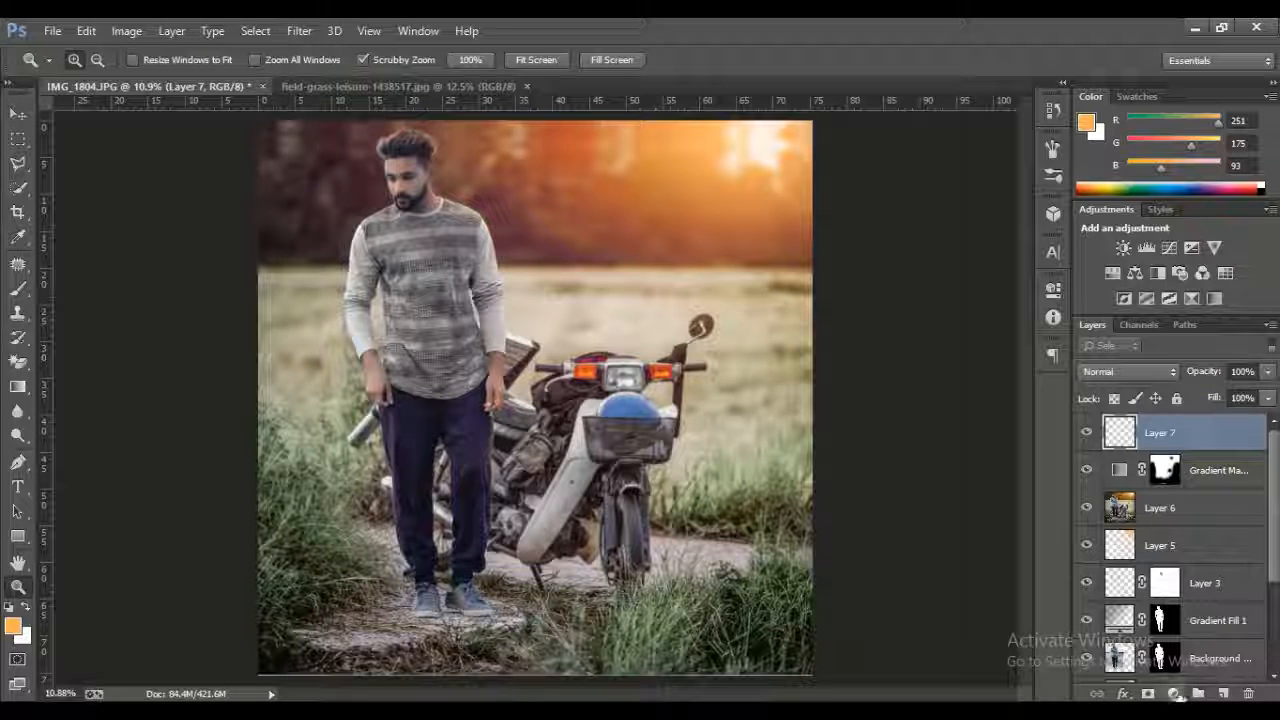
# Step: Switch to File Explorer and find the optical_flair image in the Light effects folder inside the desktop's Wallpapers folder
pyautogui.click(1129, 97)
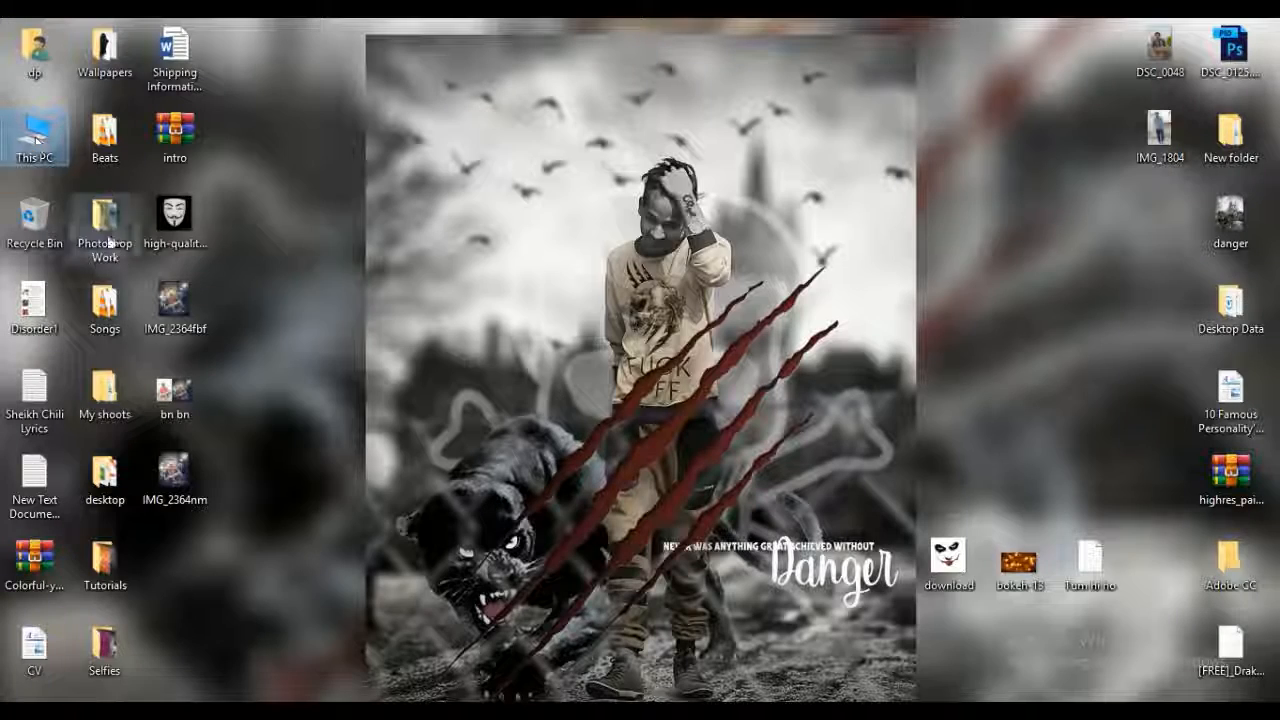
pyautogui.doubleClick(105, 230)
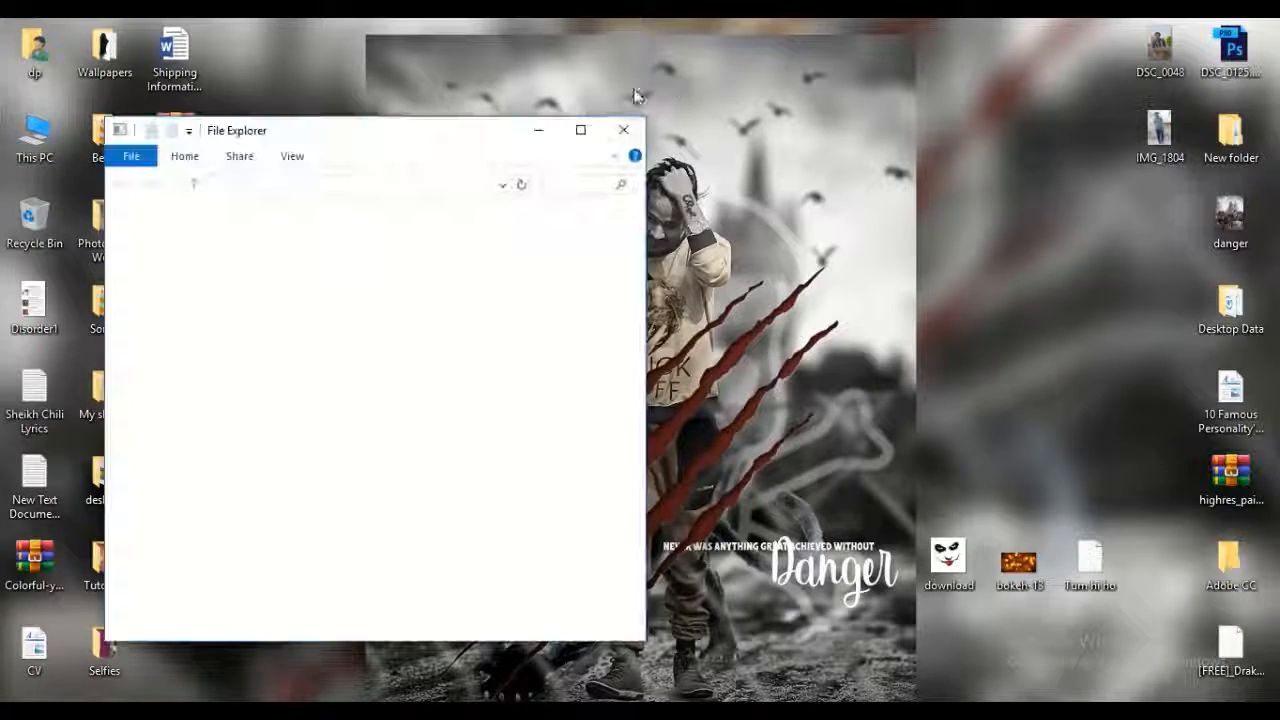
pyautogui.click(623, 130)
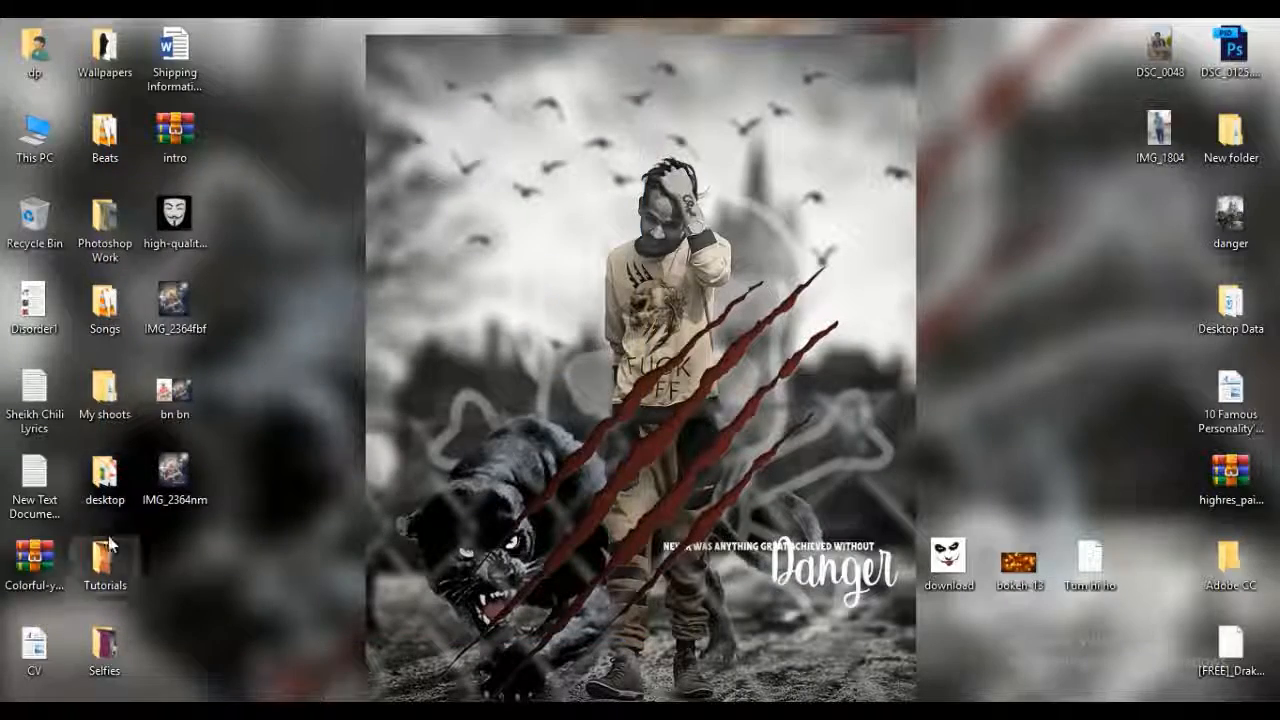
pyautogui.doubleClick(100, 60)
pyautogui.click(606, 152)
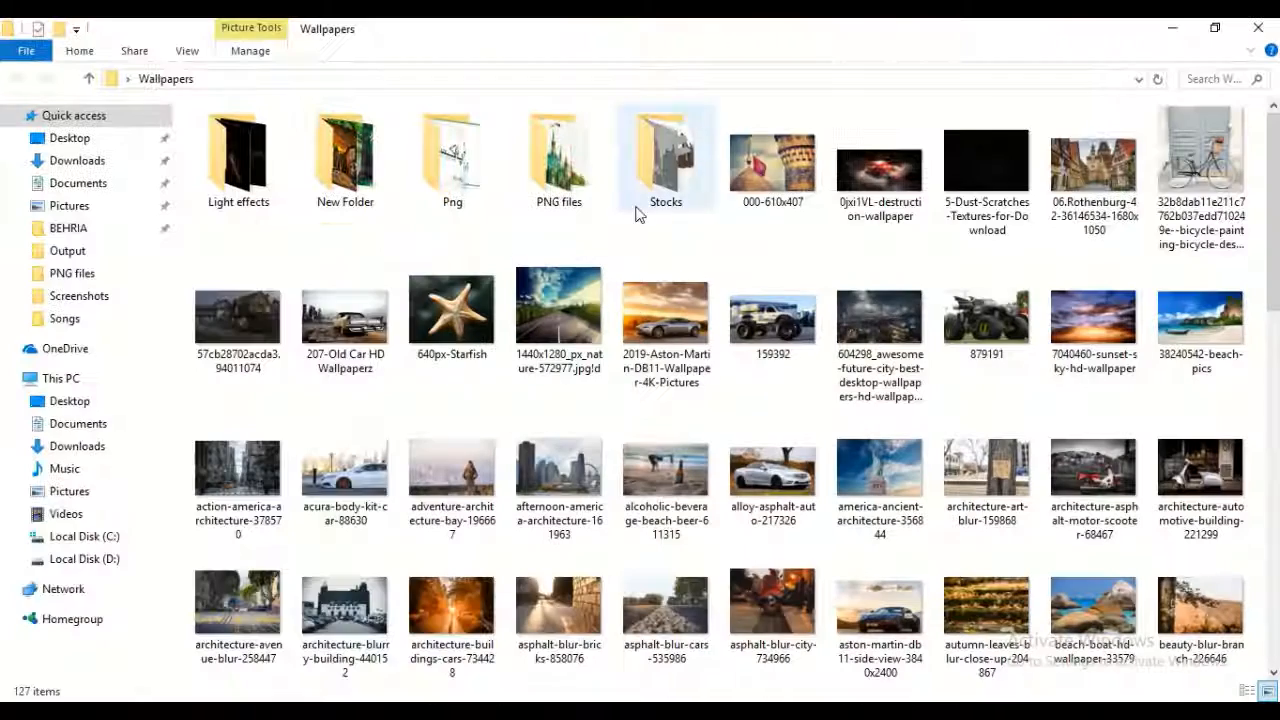
pyautogui.doubleClick(245, 165)
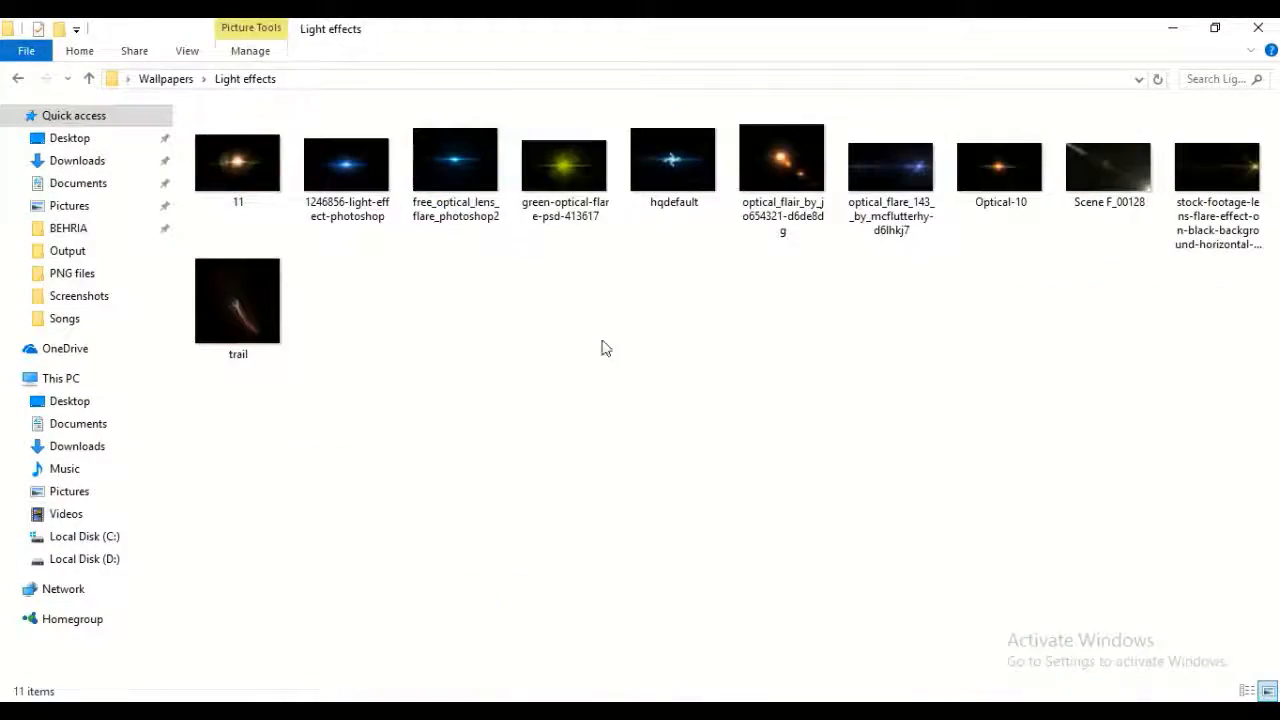
pyautogui.doubleClick(826, 202)
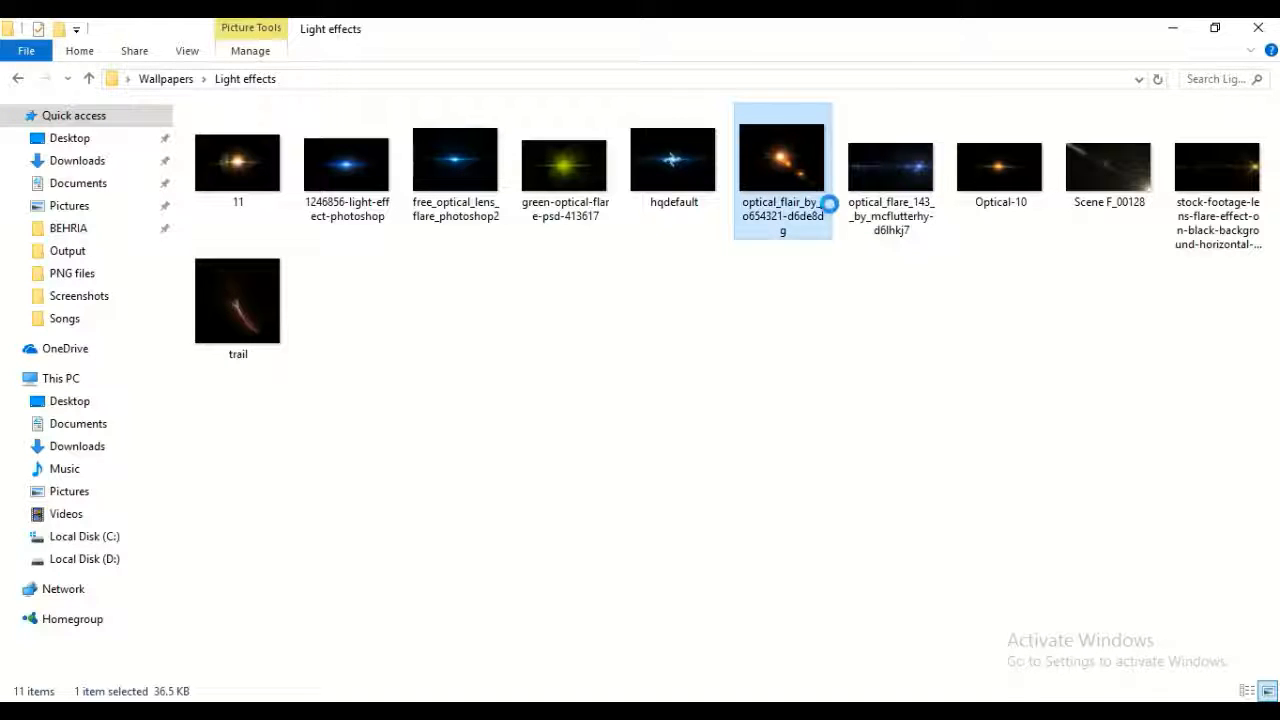
pyautogui.moveTo(760, 165); pyautogui.dragTo(557, 468)
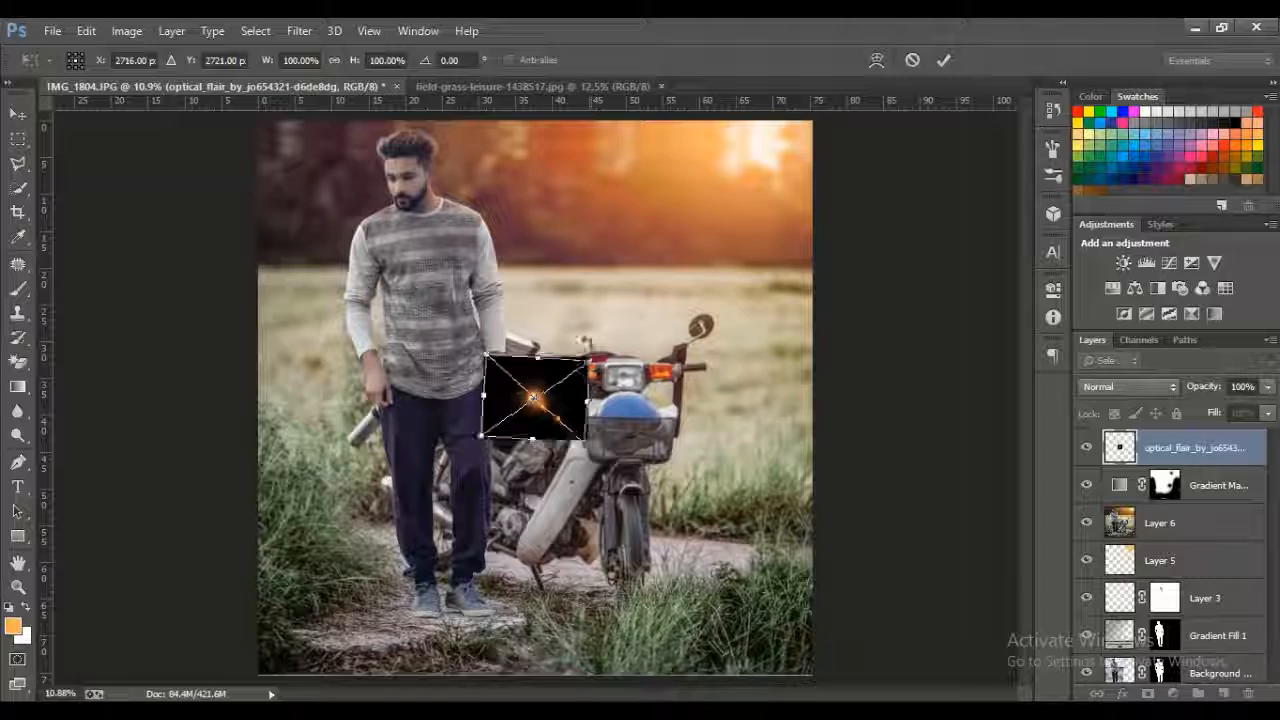
pyautogui.moveTo(578, 345); pyautogui.dragTo(575, 317)
pyautogui.click(912, 60)
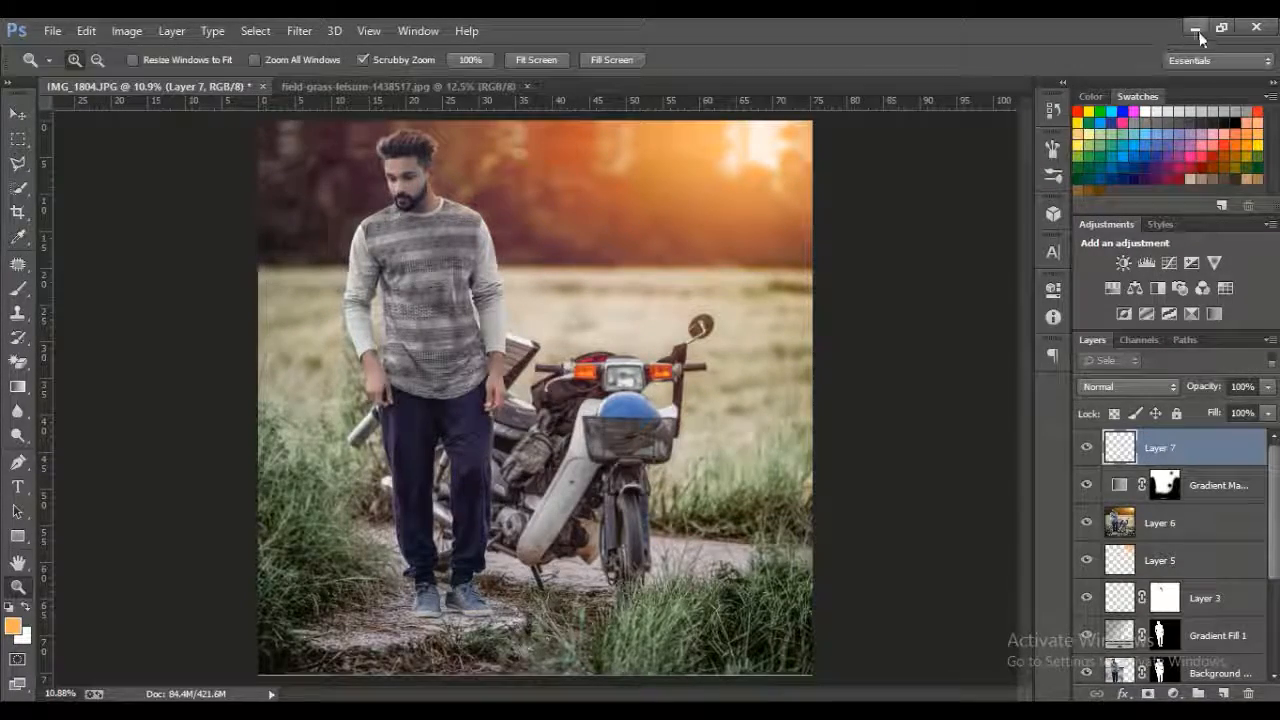
# Step: Place the optical_flair image from the Light effects folder into the composite, flipped horizontally, scaled to about 570% and centred over the sun
pyautogui.click(1195, 27)
pyautogui.moveTo(781, 170); pyautogui.dragTo(832, 633)
pyautogui.rightClick(589, 409)
pyautogui.click(640, 374)
pyautogui.moveTo(548, 489); pyautogui.dragTo(734, 232)
pyautogui.click(943, 60)
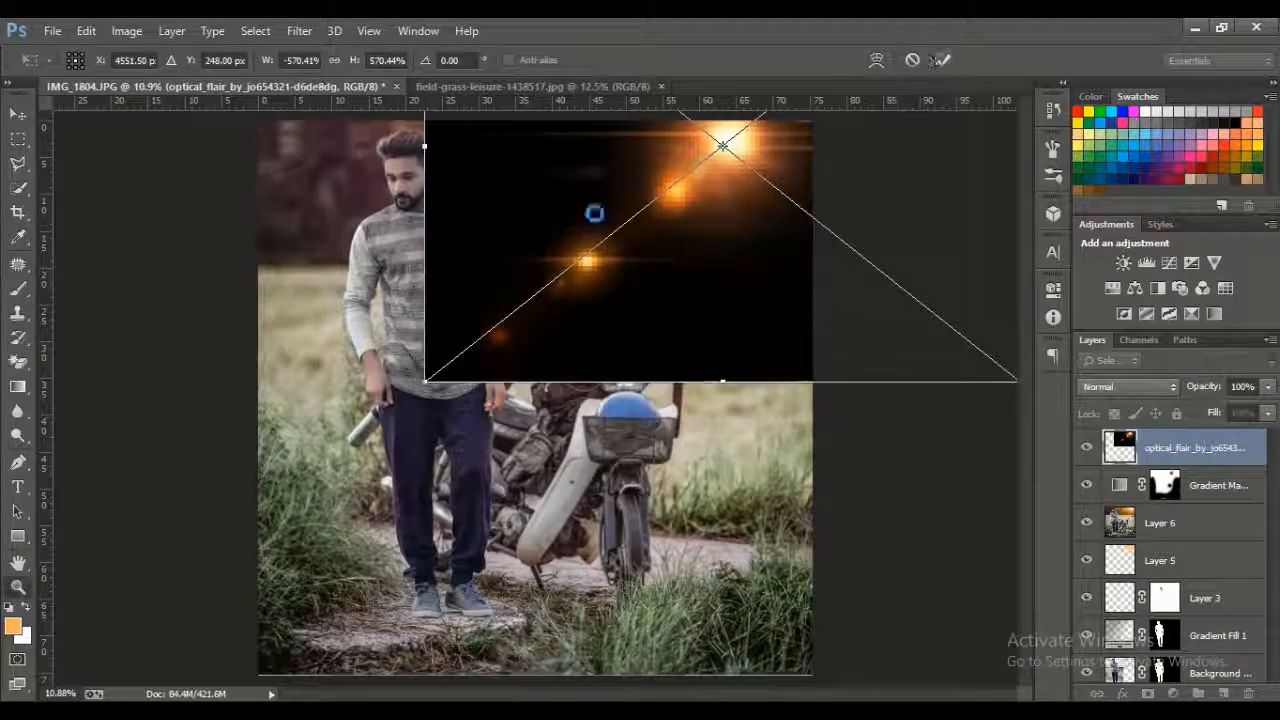
# Step: Set the flare layer's blend mode to Screen and enlarge it from the sun so it stretches across the man
pyautogui.click(1128, 386)
pyautogui.click(1100, 160)
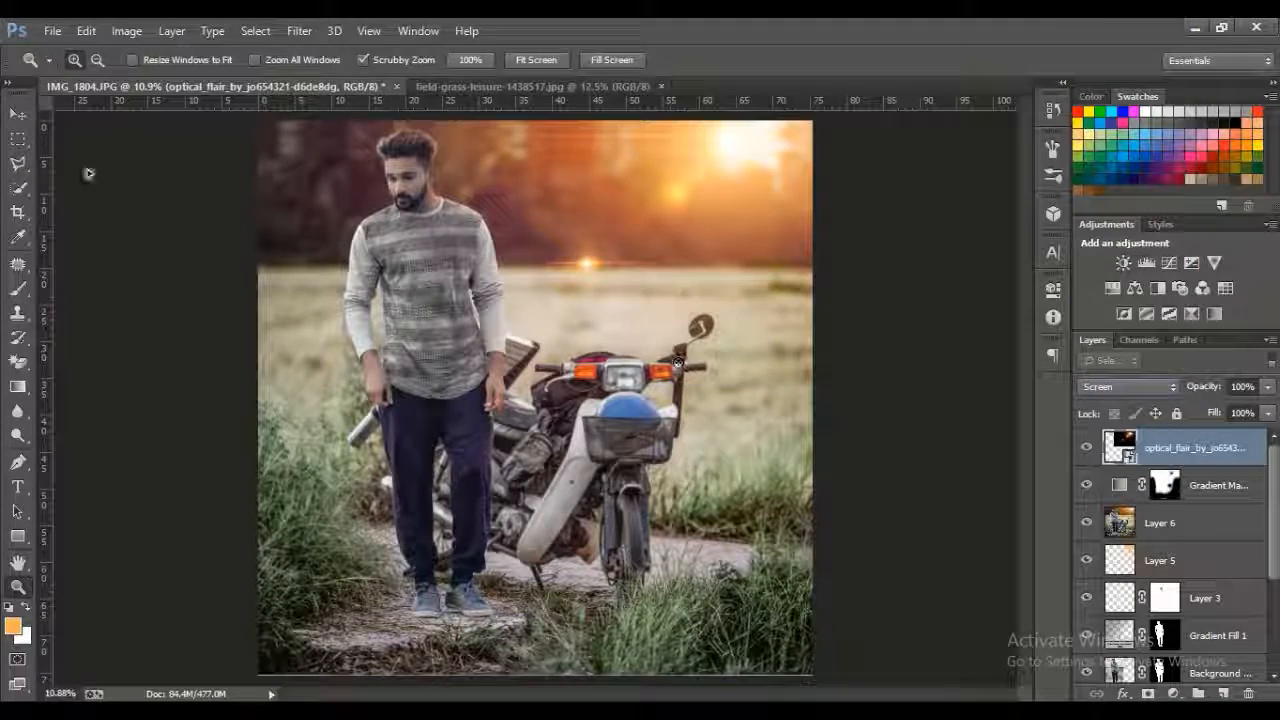
pyautogui.click(20, 117)
pyautogui.moveTo(425, 382); pyautogui.dragTo(267, 504)
pyautogui.click(943, 60)
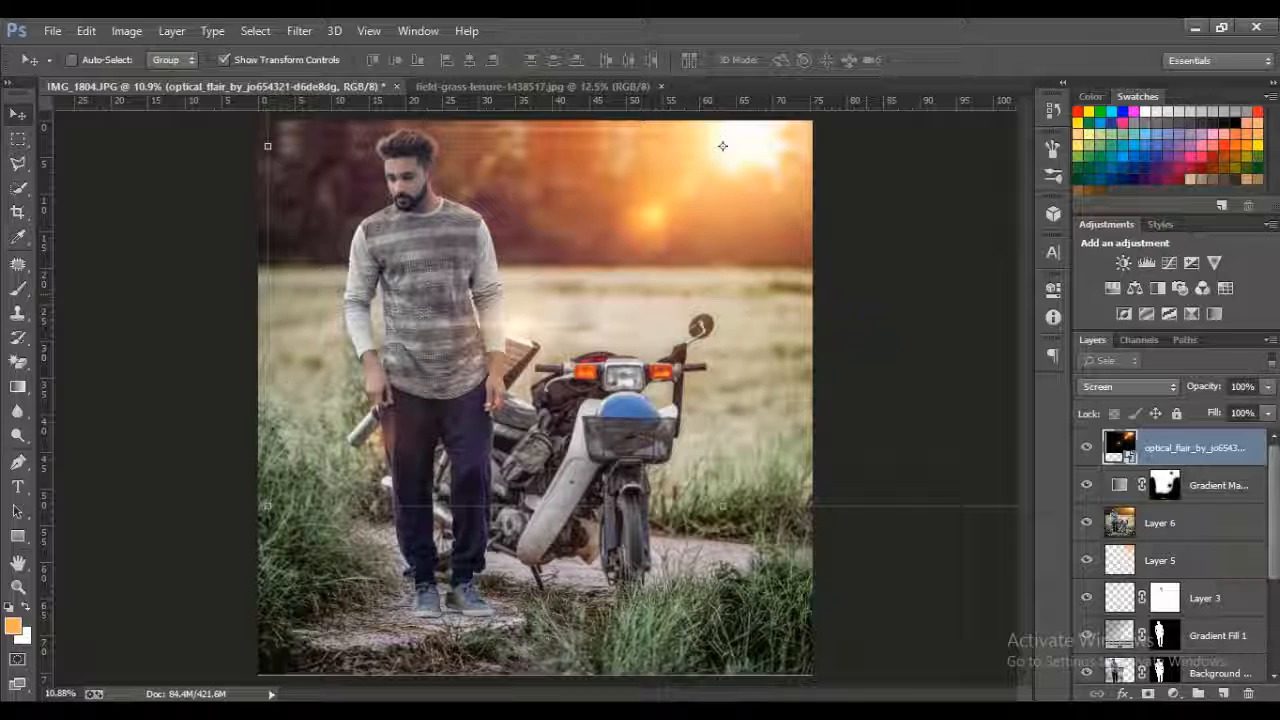
# Step: Compare the image with and without the flare layer
pyautogui.press('z')
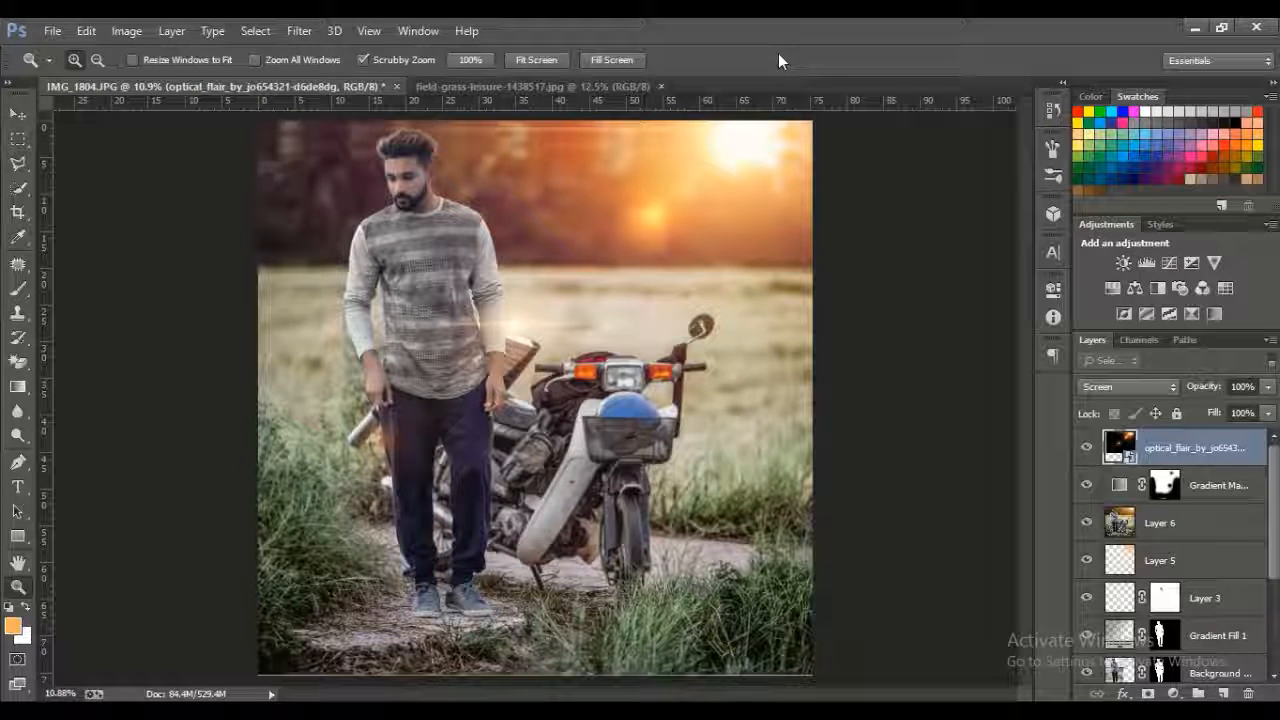
pyautogui.click(1086, 448)
pyautogui.click(1086, 448)
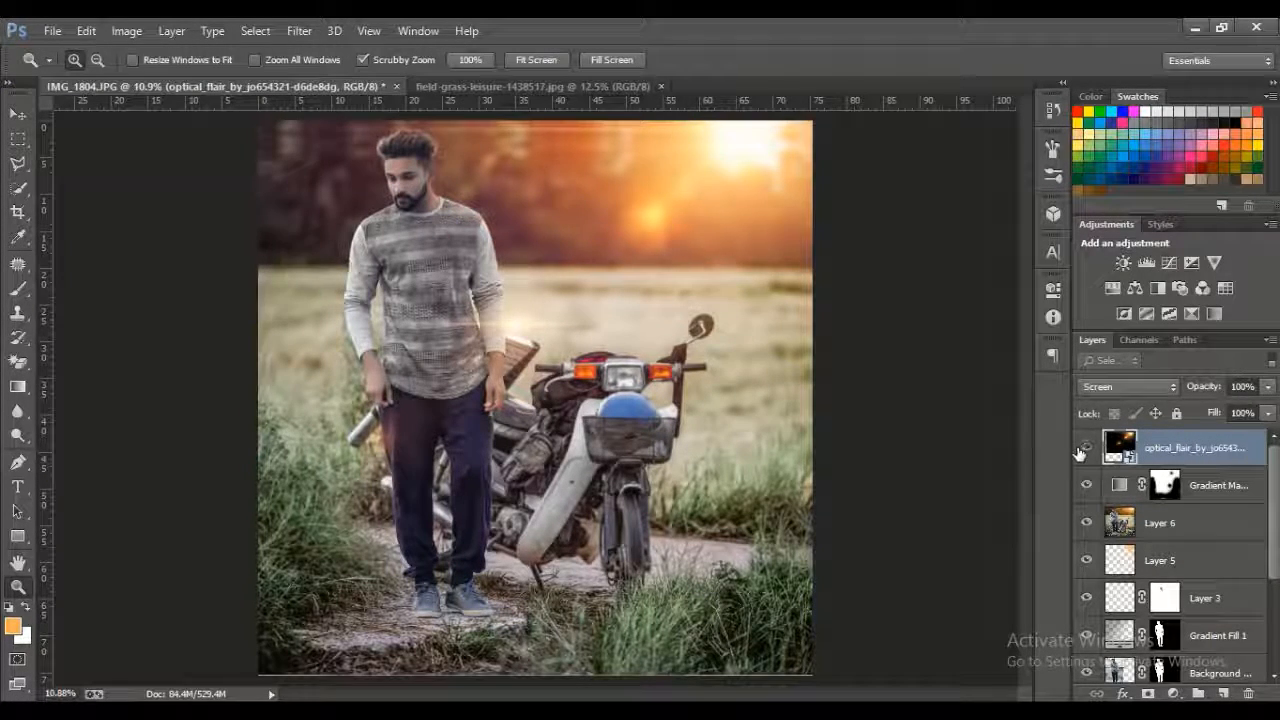
pyautogui.click(1086, 448)
pyautogui.click(1086, 448)
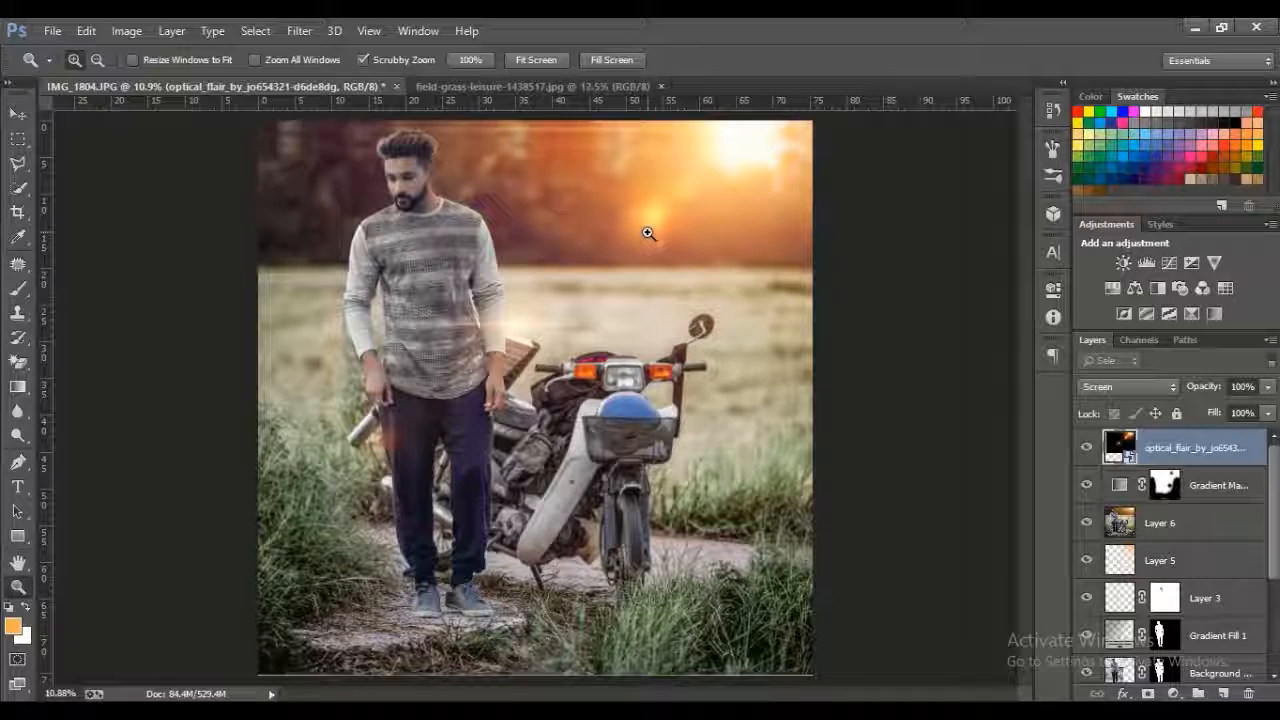
# Step: Load the Background copy layer's mask as a selection around the man
pyautogui.click(1165, 518)
pyautogui.rightClick(1160, 665)
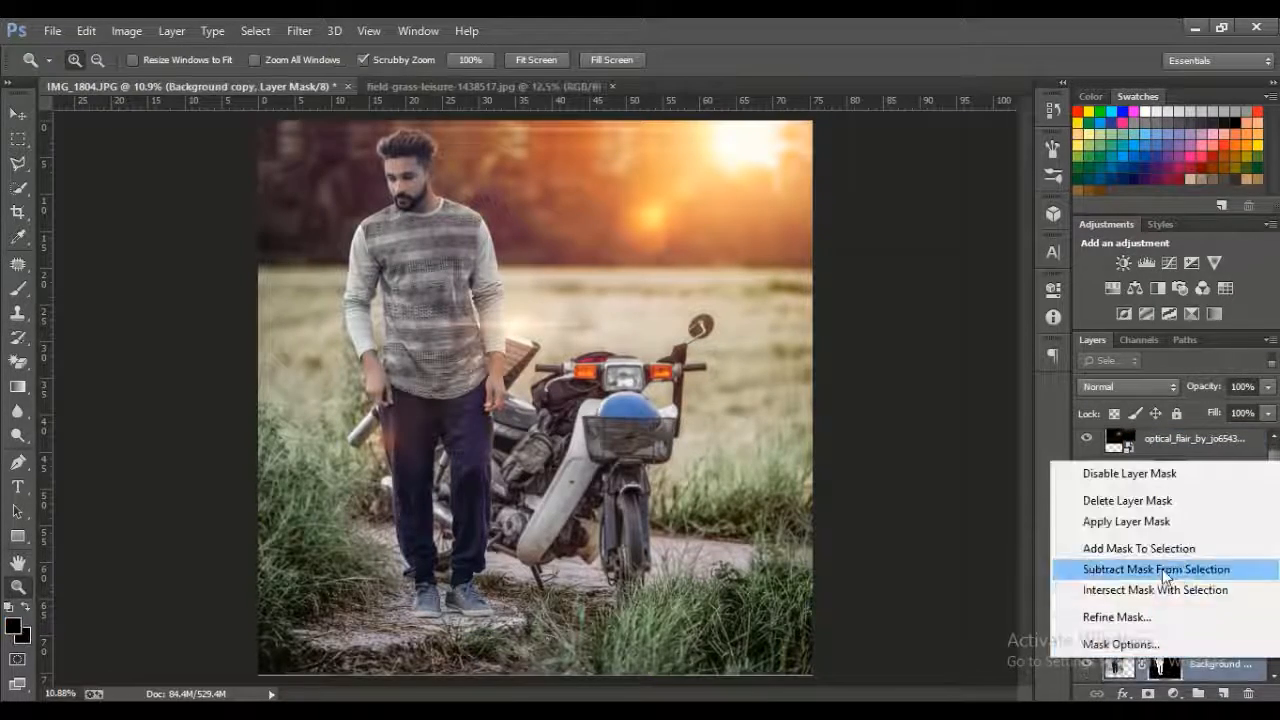
pyautogui.click(1125, 543)
pyautogui.moveTo(461, 190); pyautogui.dragTo(531, 249)
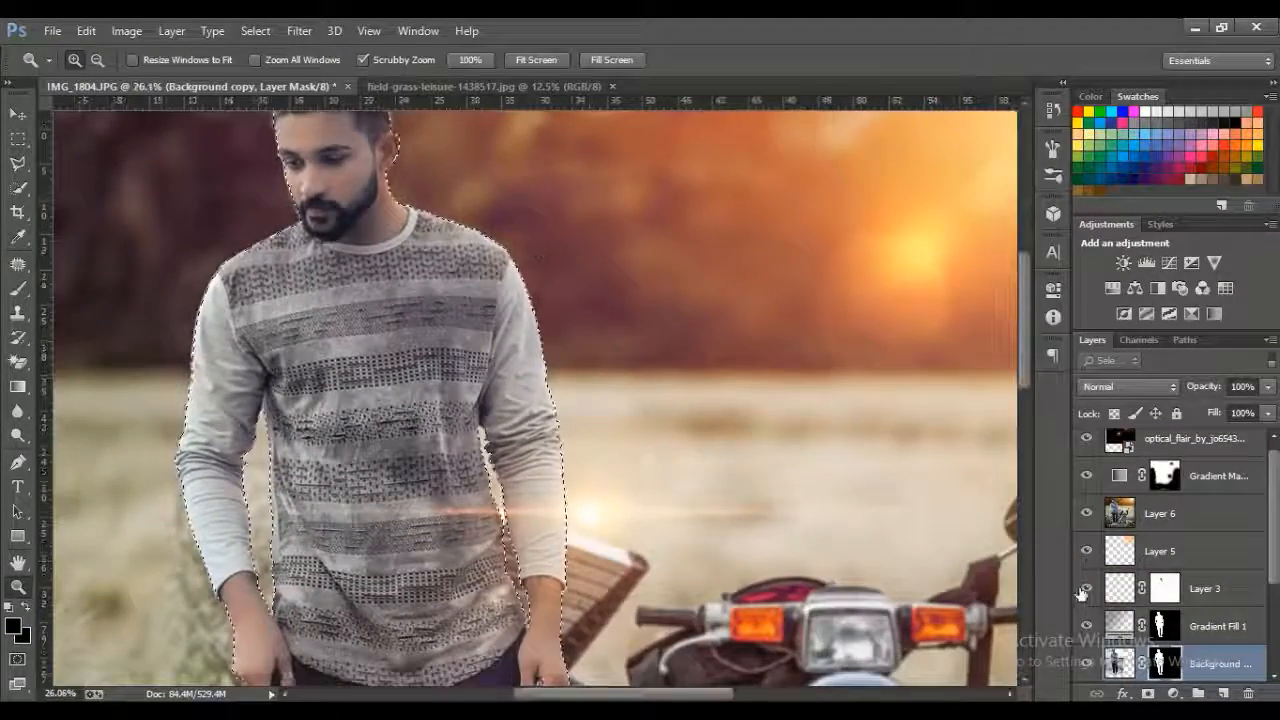
# Step: Add a new layer above Gradient Fill 1 and fill the man's selection on it with neutral gray
pyautogui.click(1217, 627)
pyautogui.click(1223, 693)
pyautogui.click(86, 30)
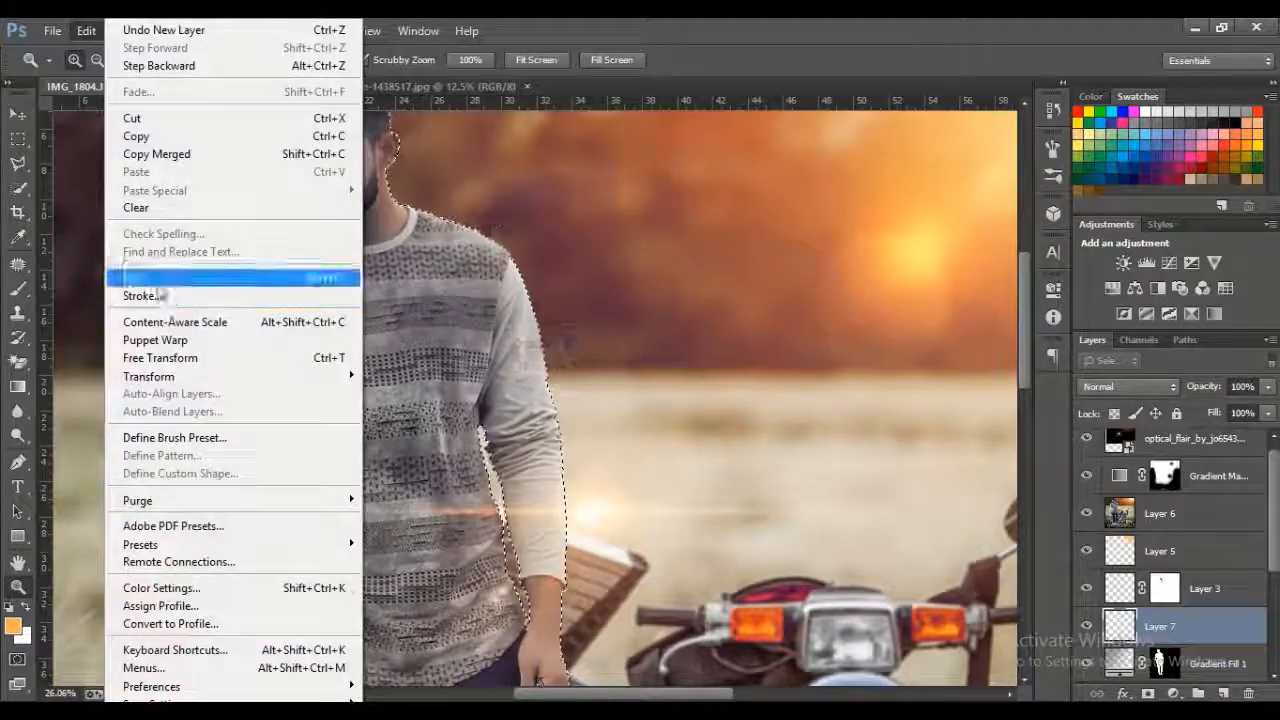
pyautogui.click(130, 274)
pyautogui.click(748, 211)
# Step: Move the gray layer directly above Layer 6, clear the selection, and set the layer's blend mode to Overlay
pyautogui.moveTo(1167, 634); pyautogui.dragTo(1167, 482)
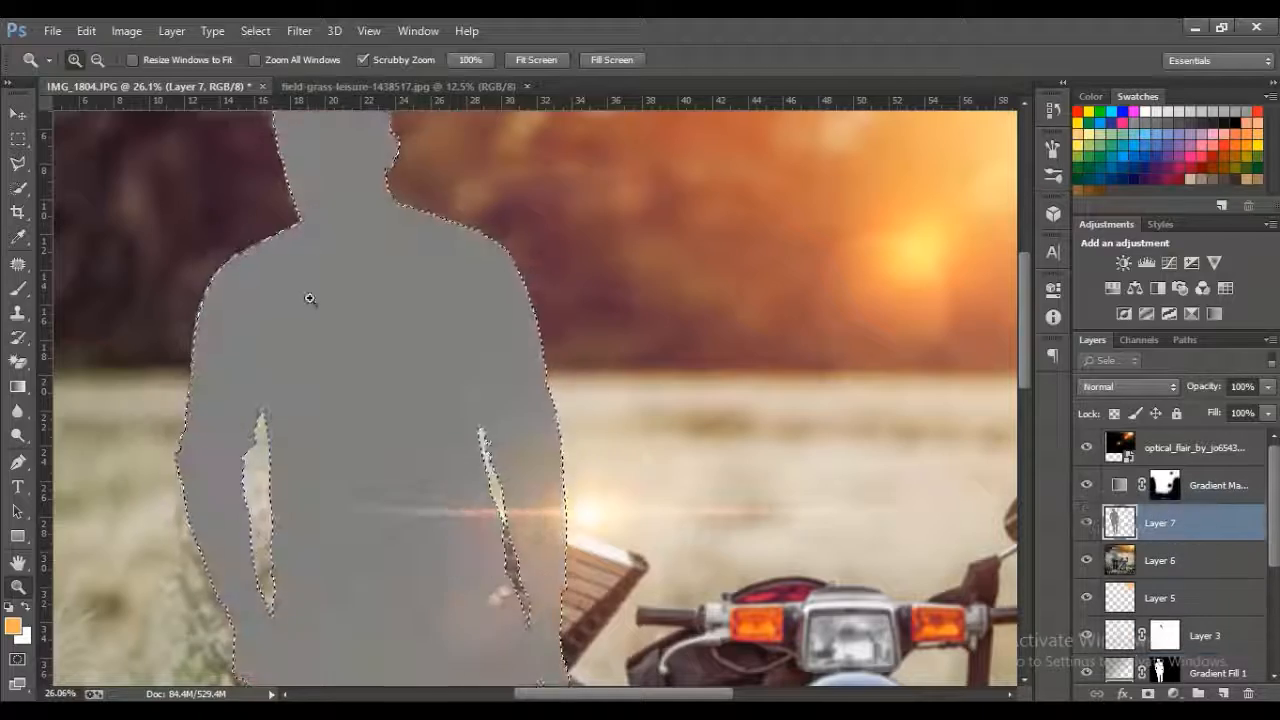
pyautogui.press('m')
pyautogui.hotkey('ctrl', 'd')
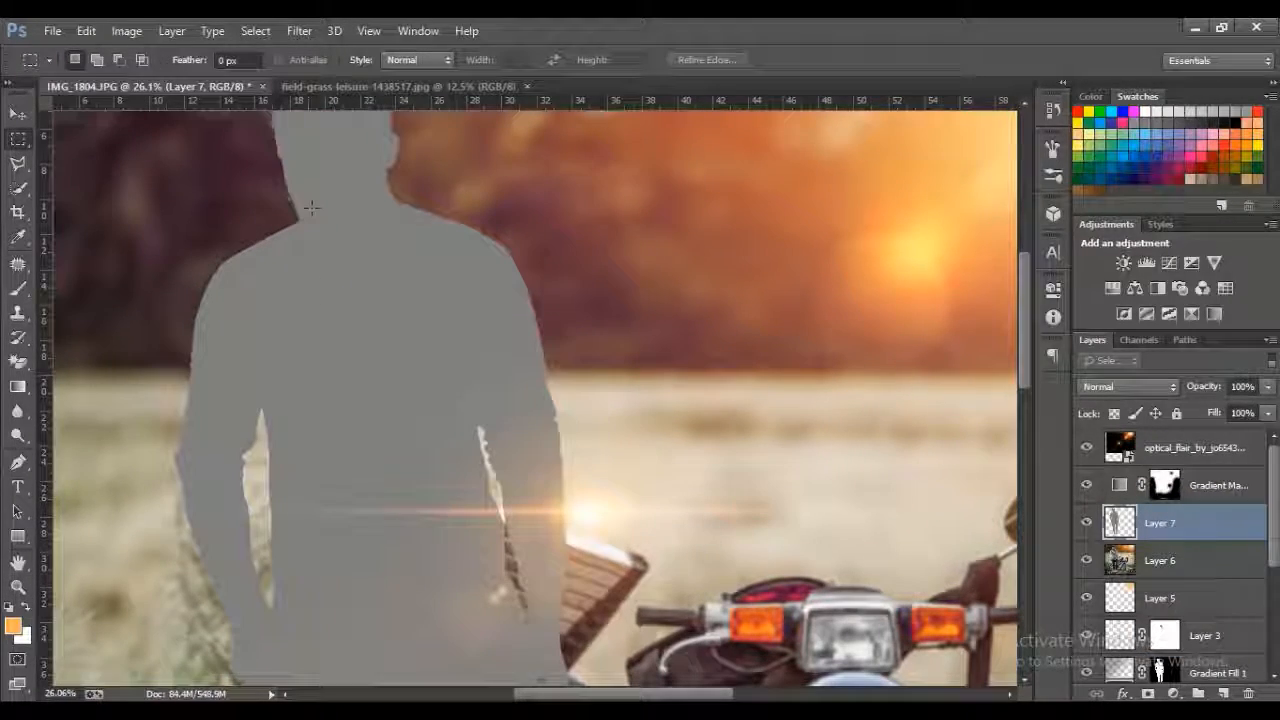
pyautogui.click(1128, 386)
pyautogui.click(1094, 252)
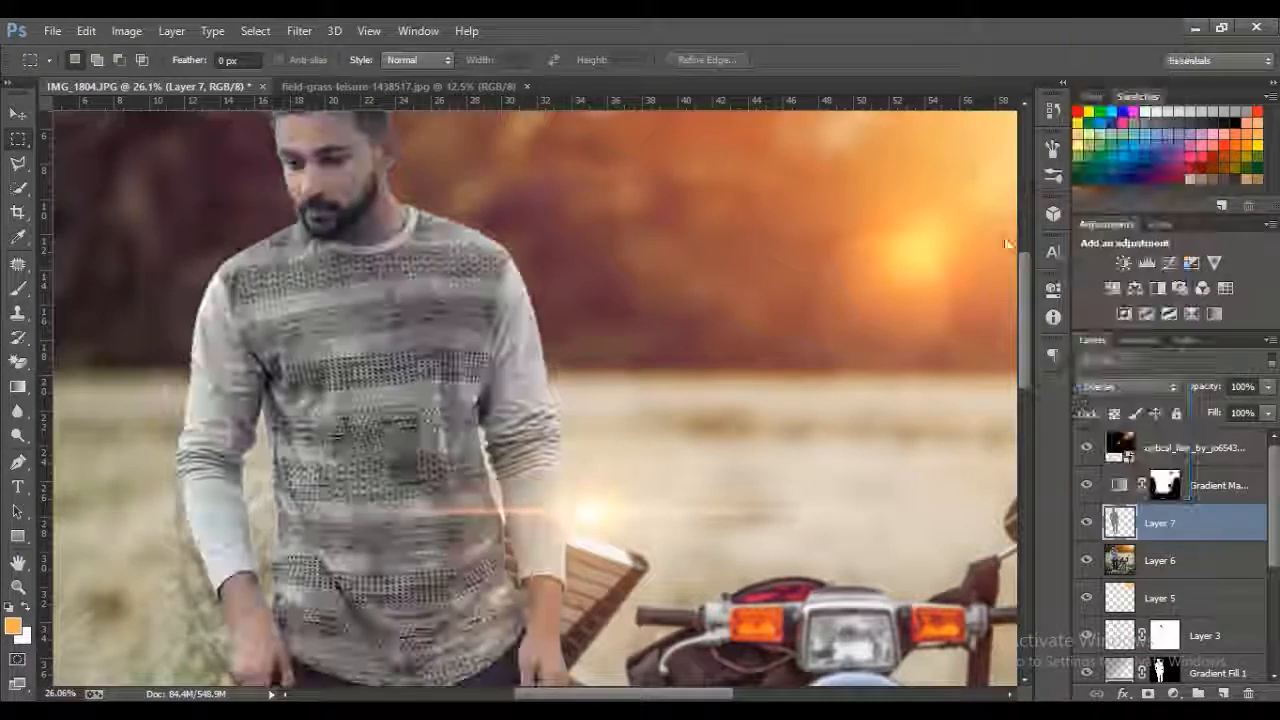
# Step: Dodge the man's sun-facing neck and sleeve on Layer 7 with a 160 px brush, range Highlights, exposure 13%
pyautogui.click(17, 435)
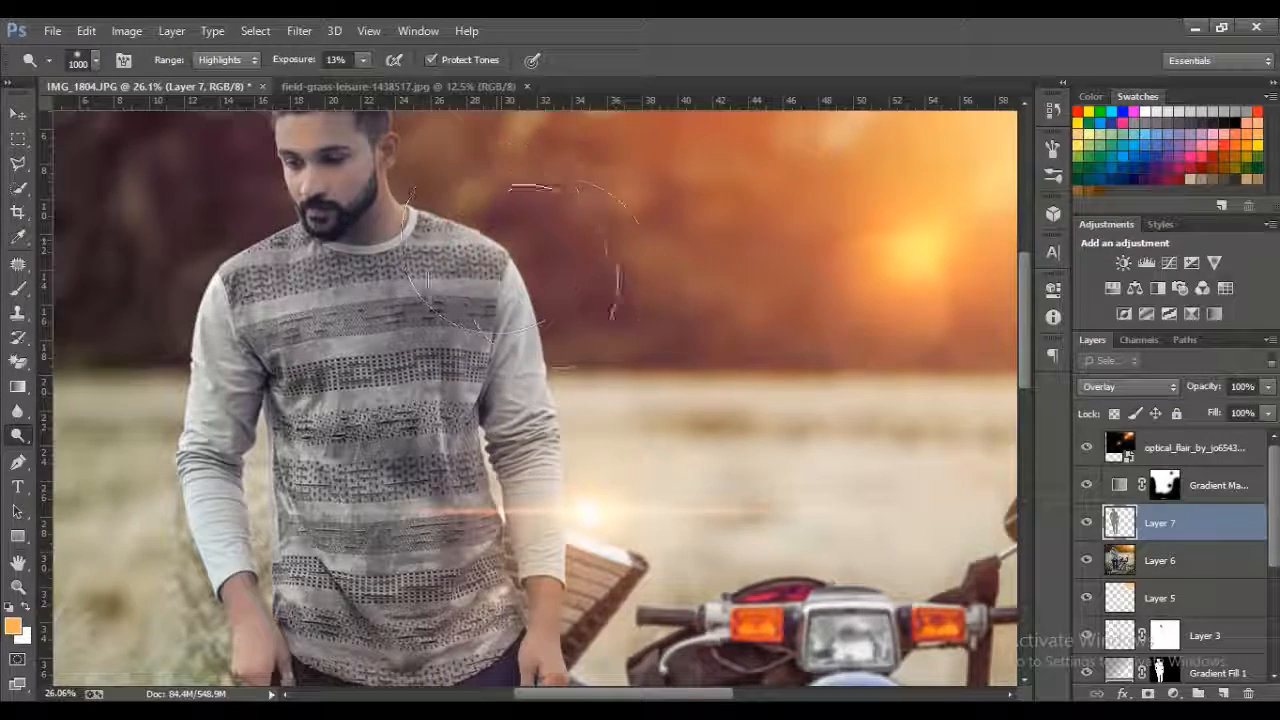
pyautogui.moveTo(480, 171); pyautogui.dragTo(477, 253)
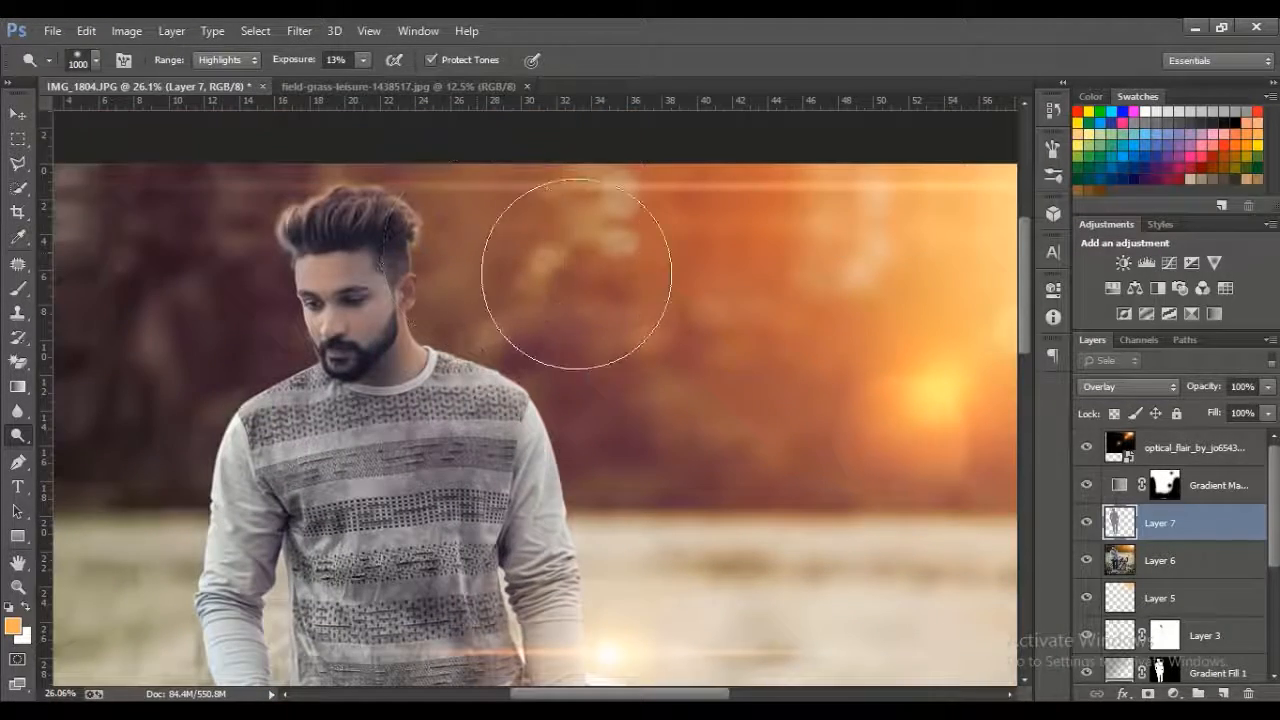
pyautogui.rightClick(576, 273)
pyautogui.doubleClick(760, 255)
pyautogui.write('160')
pyautogui.press('Return')
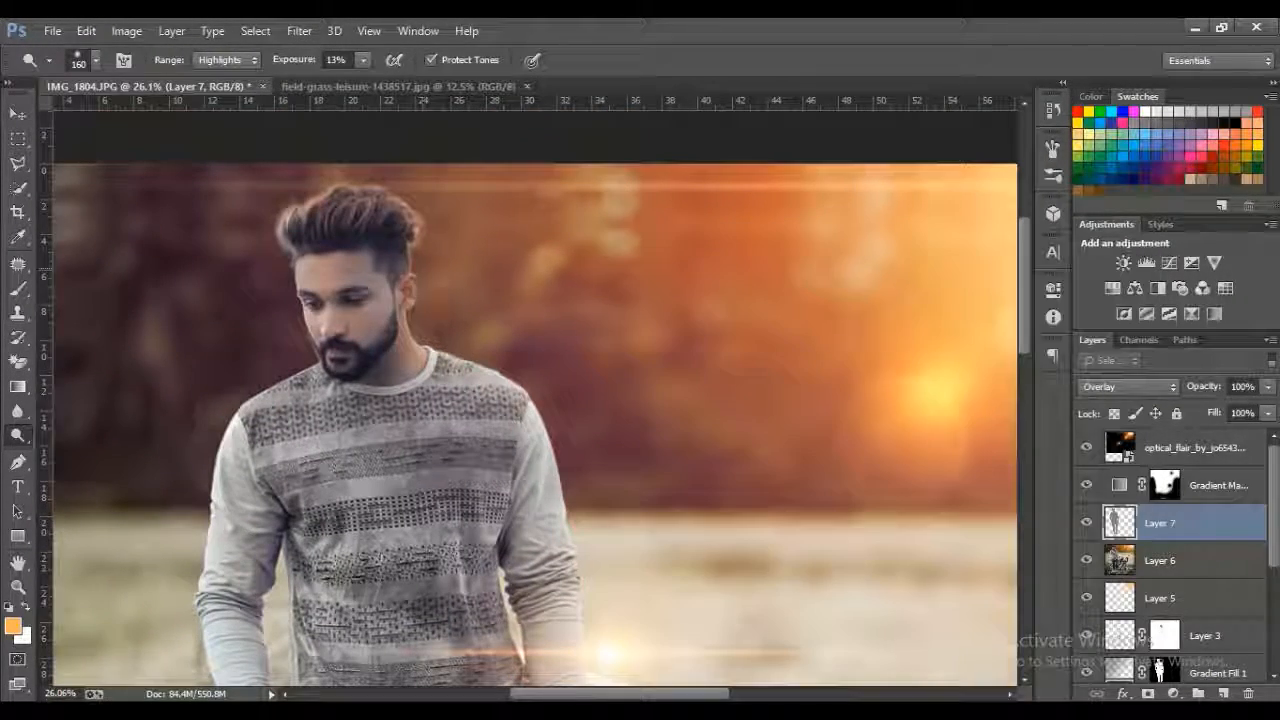
pyautogui.moveTo(412, 280); pyautogui.dragTo(417, 322)
pyautogui.moveTo(553, 420); pyautogui.dragTo(533, 375)
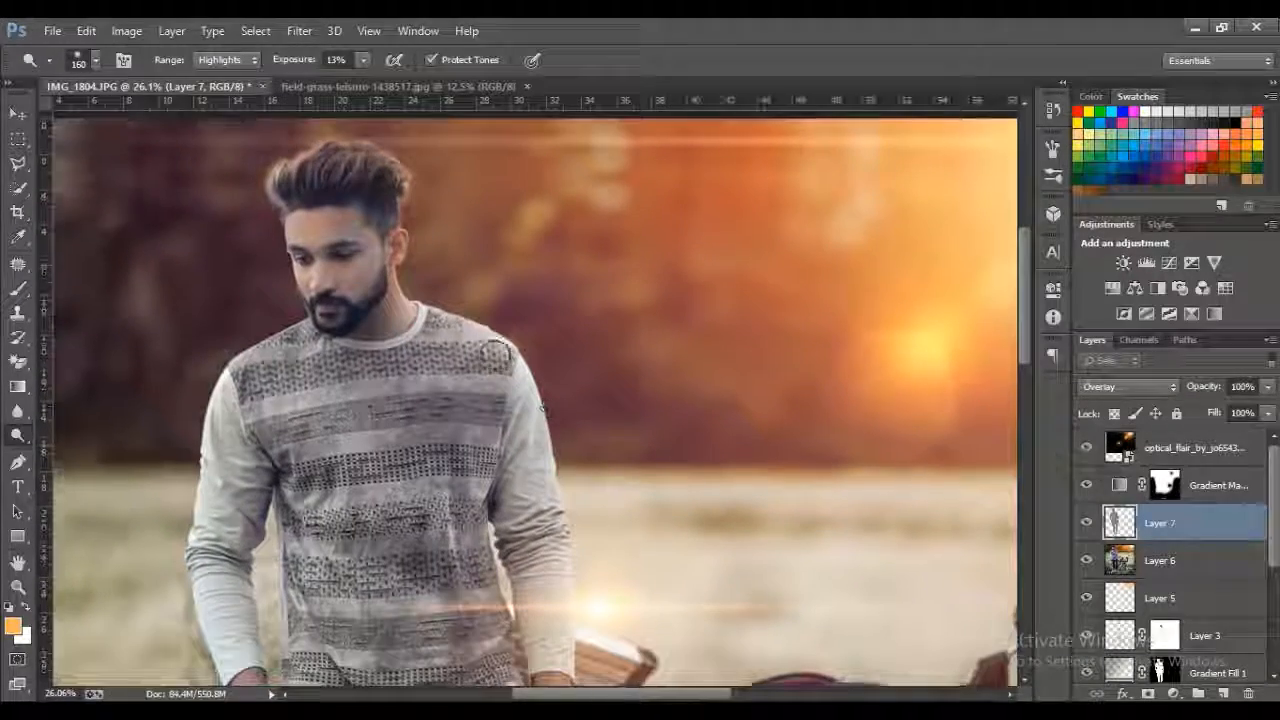
pyautogui.moveTo(521, 466); pyautogui.dragTo(504, 346)
# Step: Dodge the sun-facing edge of the man's trousers, plus his shoulder and upper sleeve again, on the gray Overlay layer
pyautogui.moveTo(540, 494); pyautogui.dragTo(523, 173)
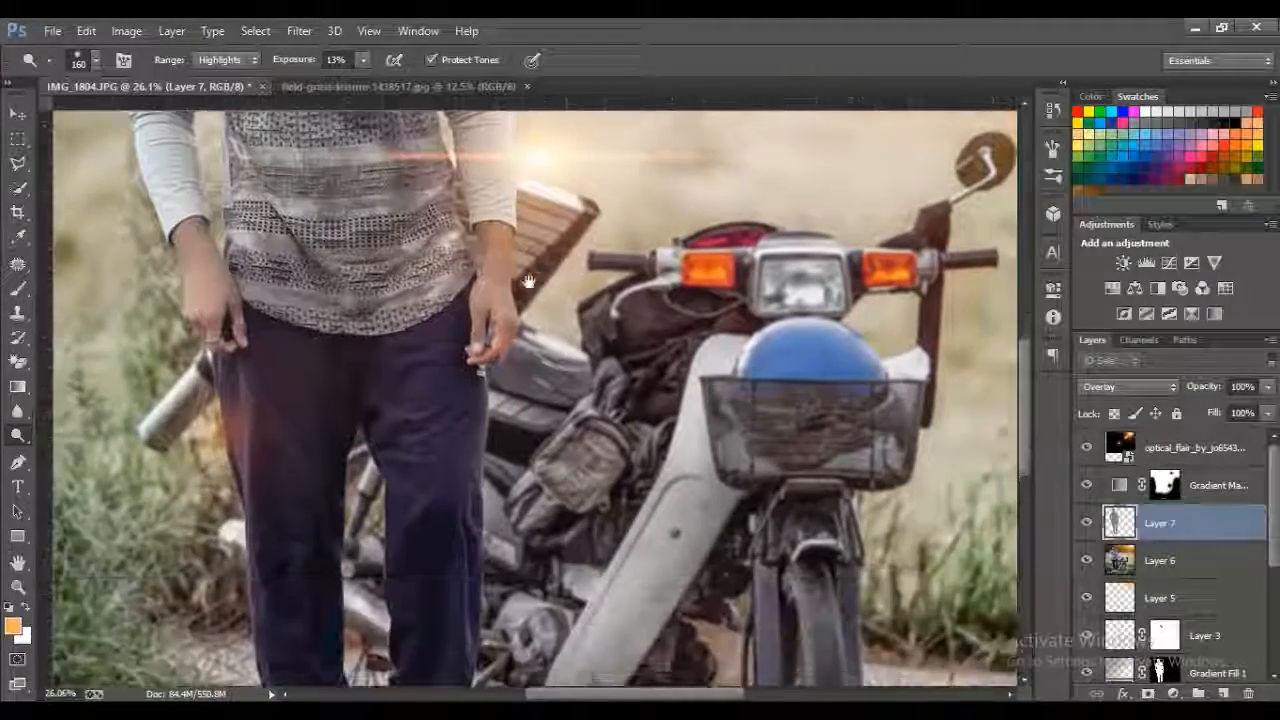
pyautogui.moveTo(512, 363); pyautogui.dragTo(509, 270)
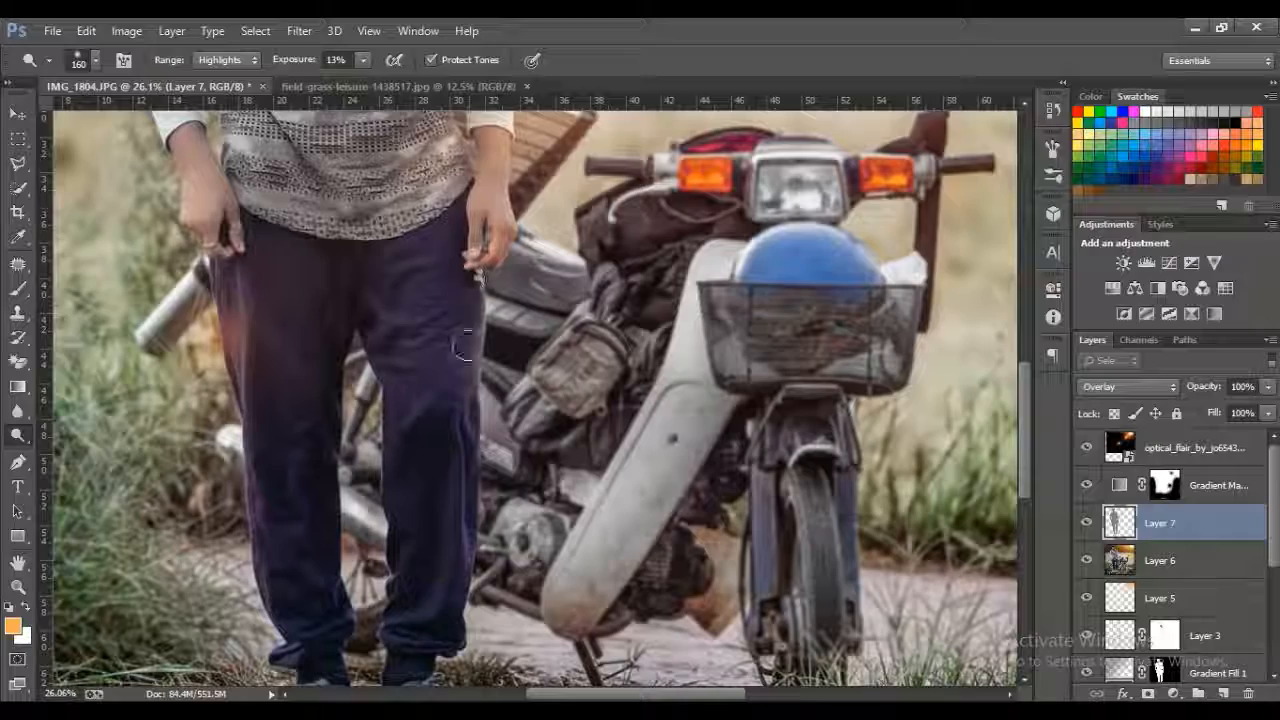
pyautogui.moveTo(445, 240); pyautogui.dragTo(455, 535)
pyautogui.moveTo(429, 150); pyautogui.dragTo(426, 383)
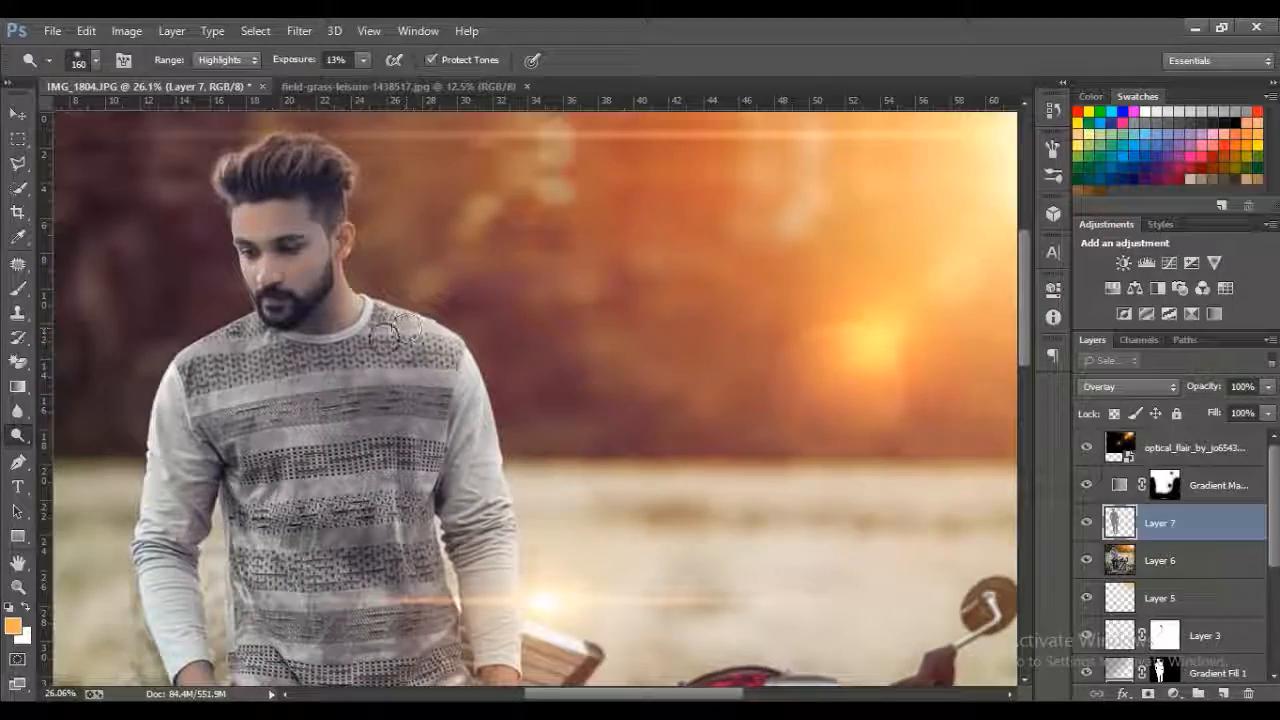
pyautogui.moveTo(395, 335); pyautogui.dragTo(462, 462)
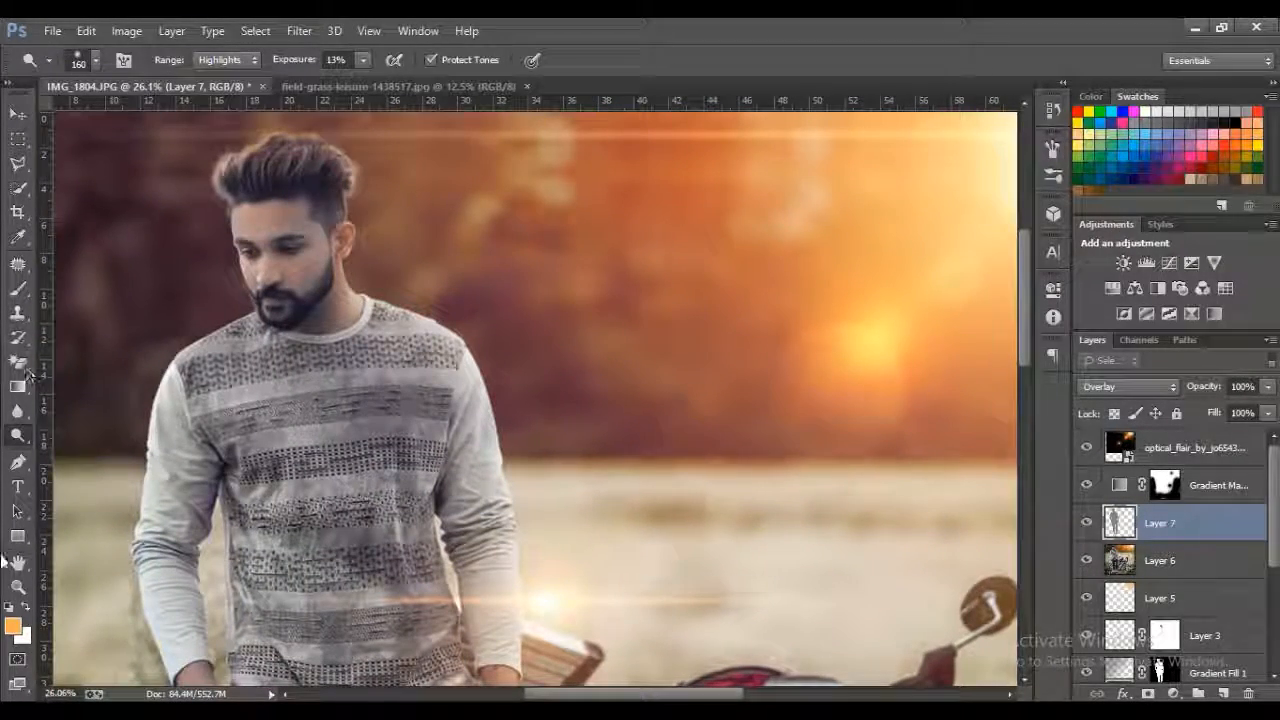
pyautogui.click(17, 587)
pyautogui.click(536, 59)
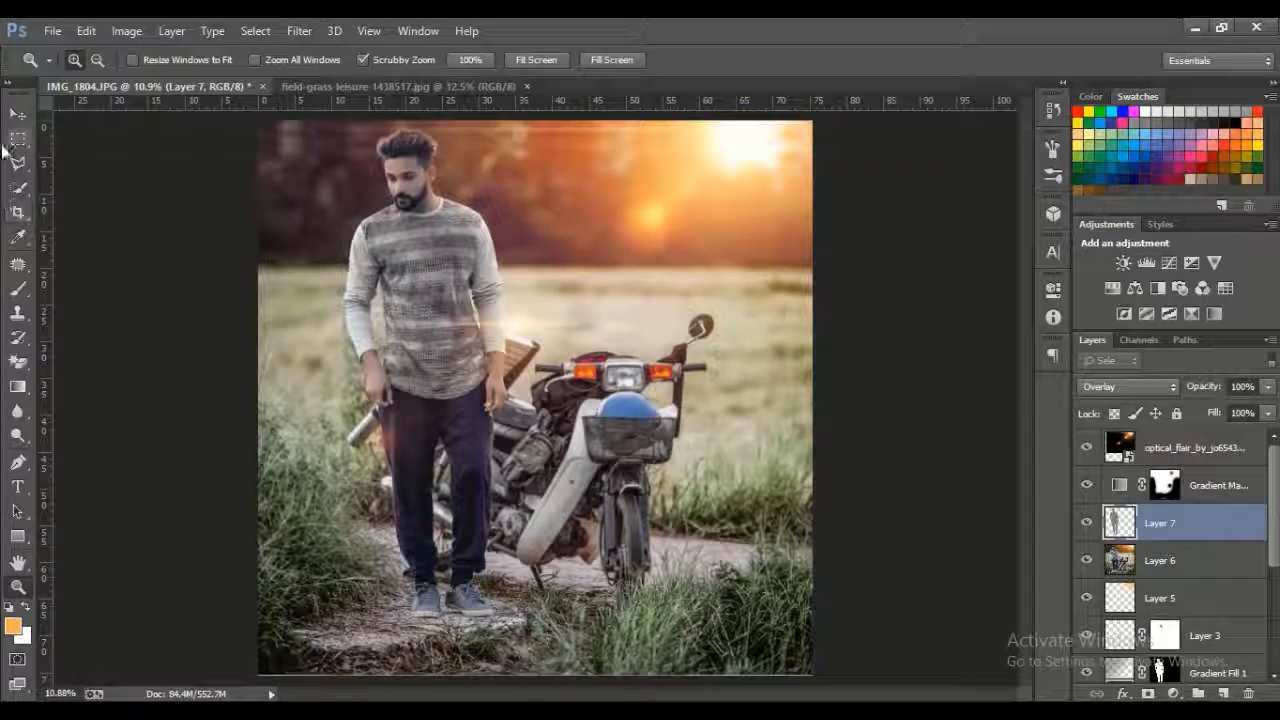
pyautogui.click(17, 139)
pyautogui.rightClick(482, 235)
pyautogui.click(518, 243)
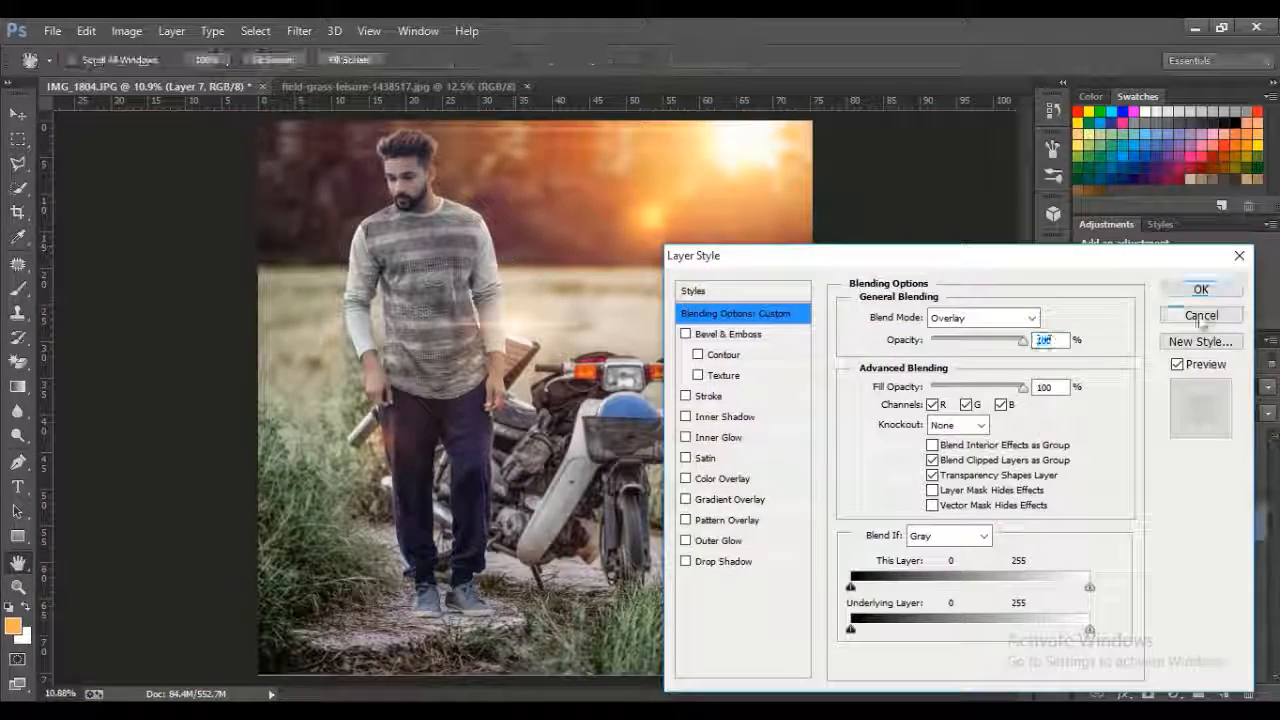
pyautogui.click(1199, 318)
# Step: Compare the image with and without the dodged Layer 7, and add a new empty layer above the flare layer
pyautogui.click(1087, 524)
pyautogui.click(1087, 524)
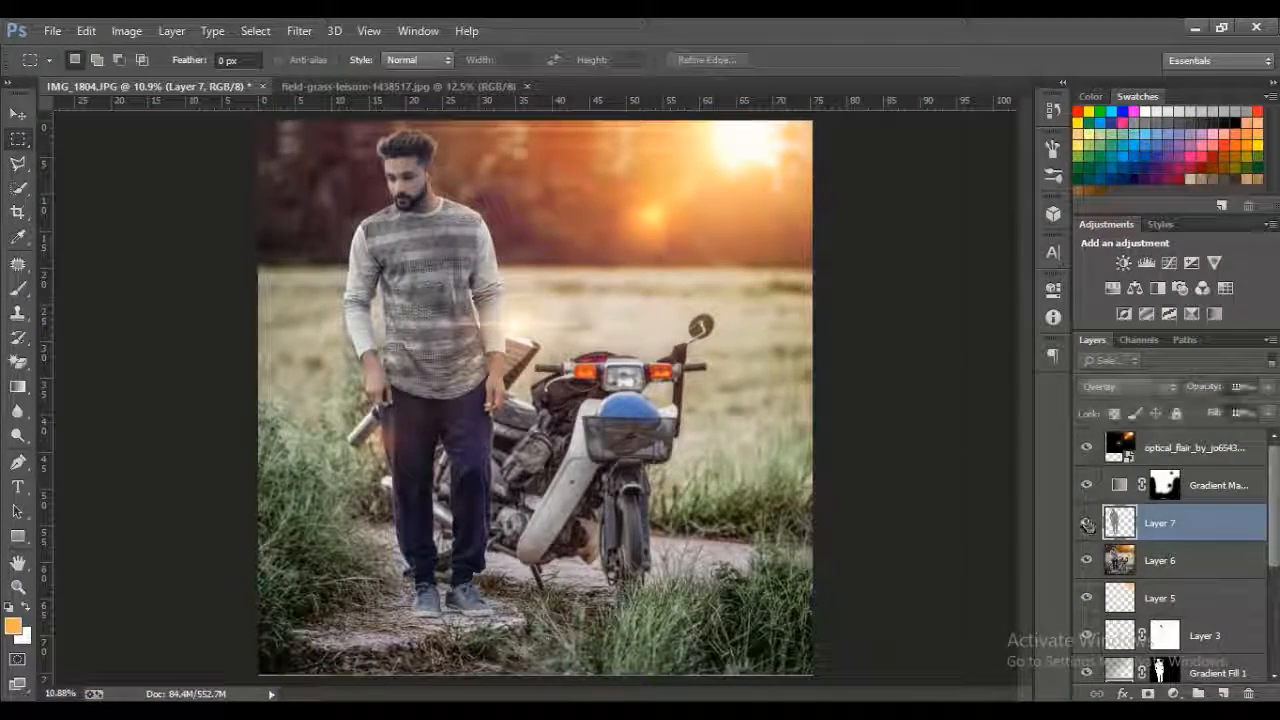
pyautogui.click(1180, 450)
pyautogui.click(1223, 693)
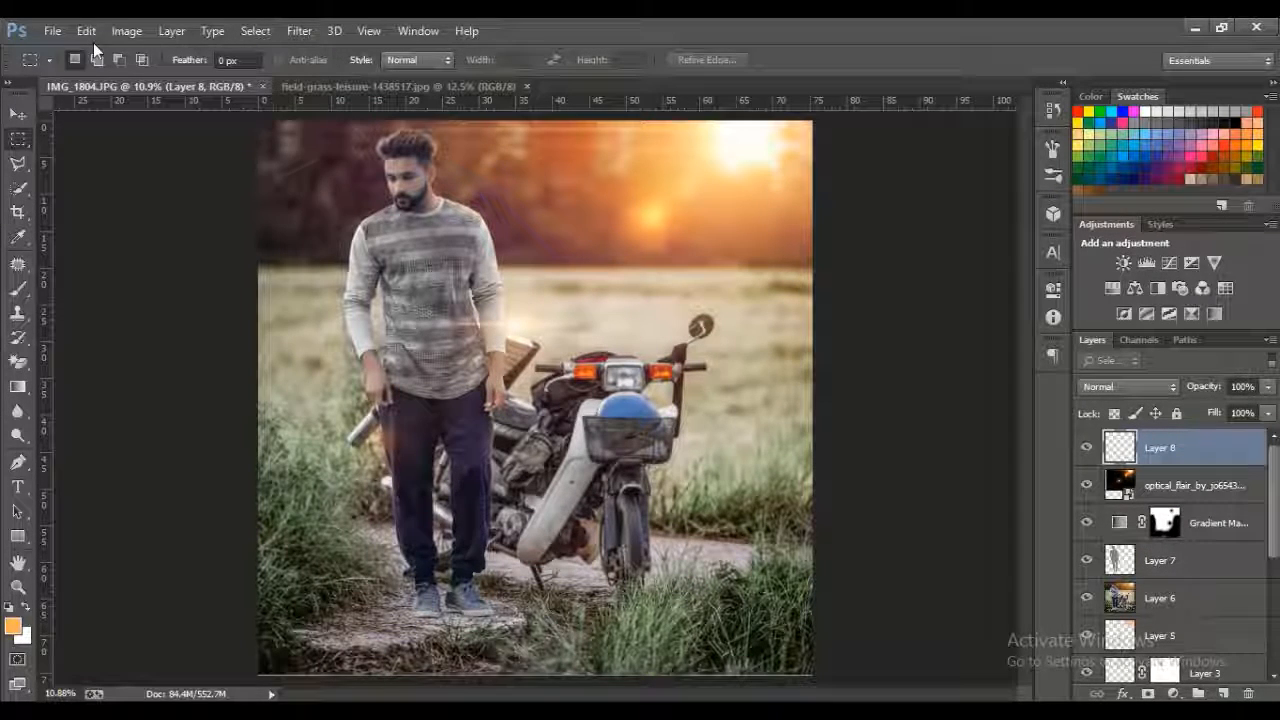
pyautogui.click(53, 35)
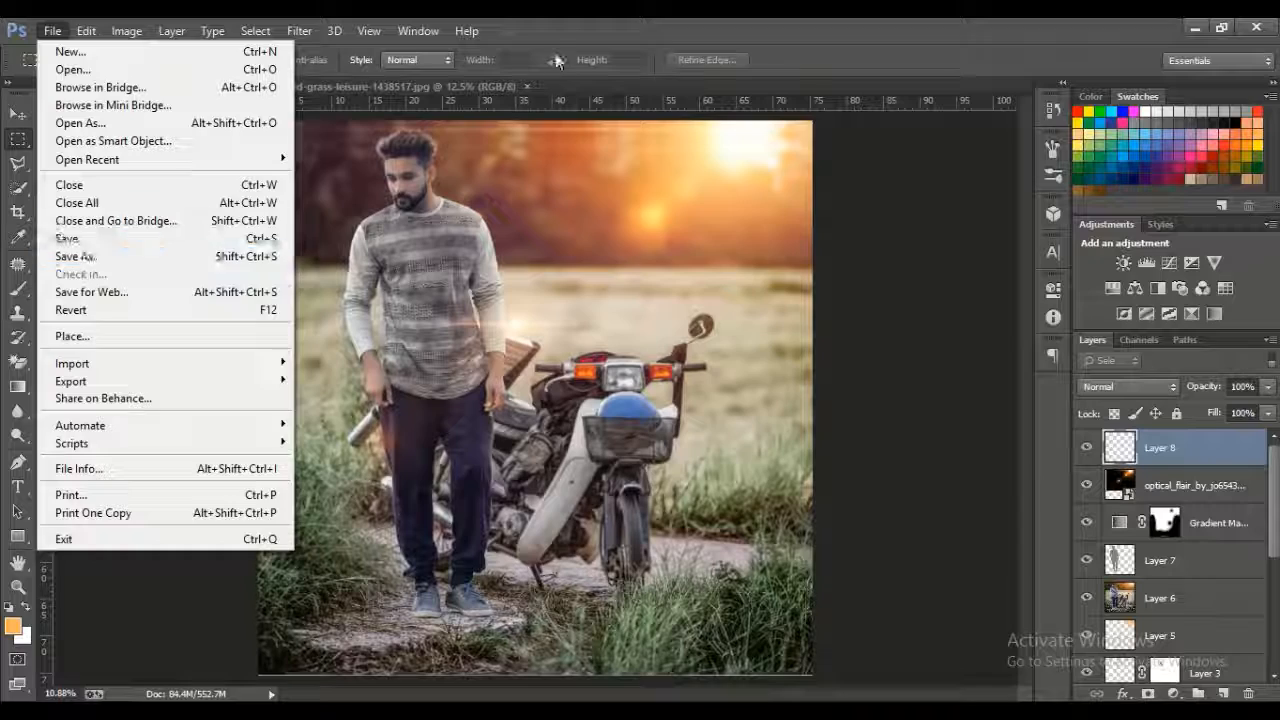
pyautogui.click(560, 62)
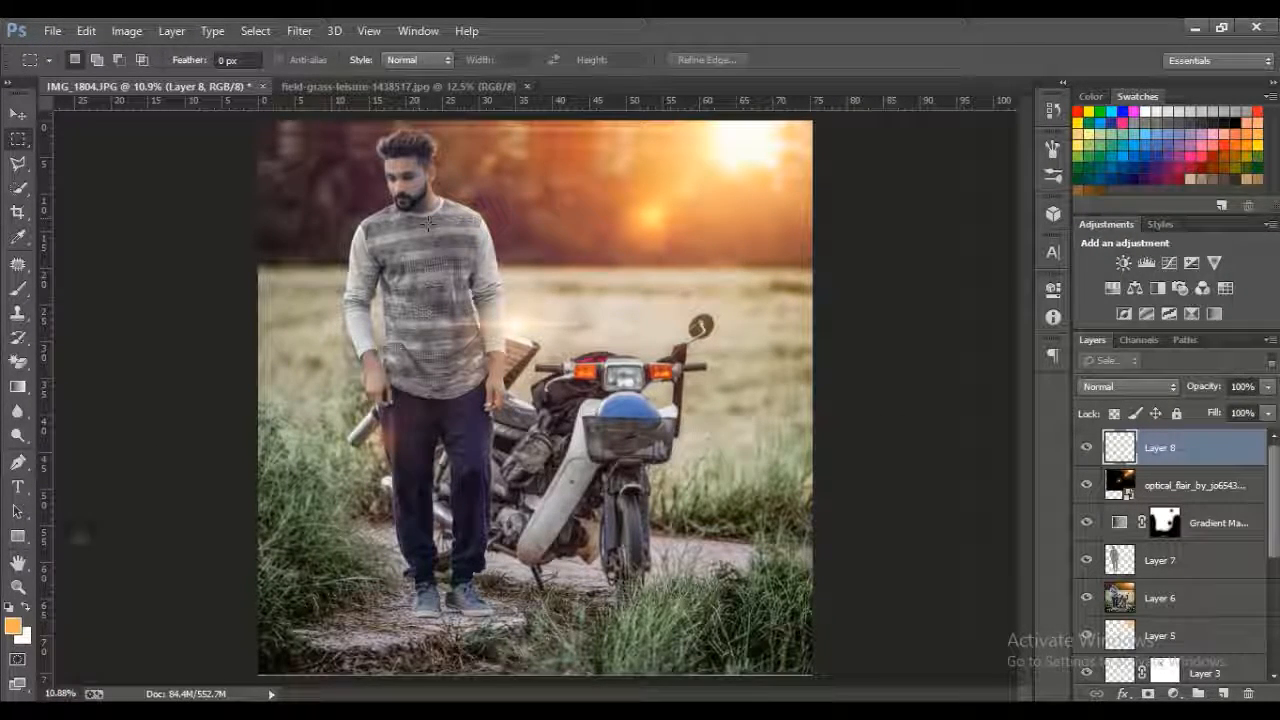
pyautogui.press('z')
pyautogui.moveTo(430, 200); pyautogui.dragTo(534, 266)
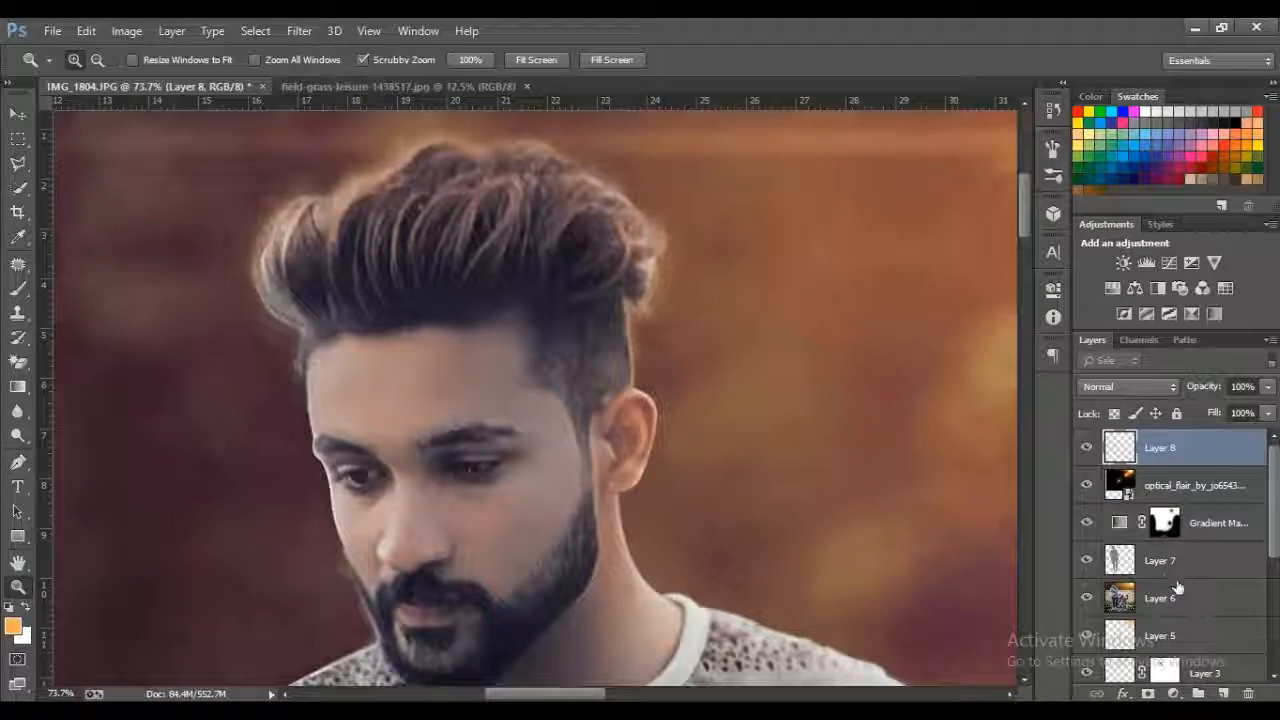
# Step: Load the Background copy's layer mask as a selection around the man, and make Layer 7 active
pyautogui.scroll(-3, 1178, 588)
pyautogui.rightClick(1160, 663)
pyautogui.click(1190, 551)
pyautogui.scroll(3, 1236, 578)
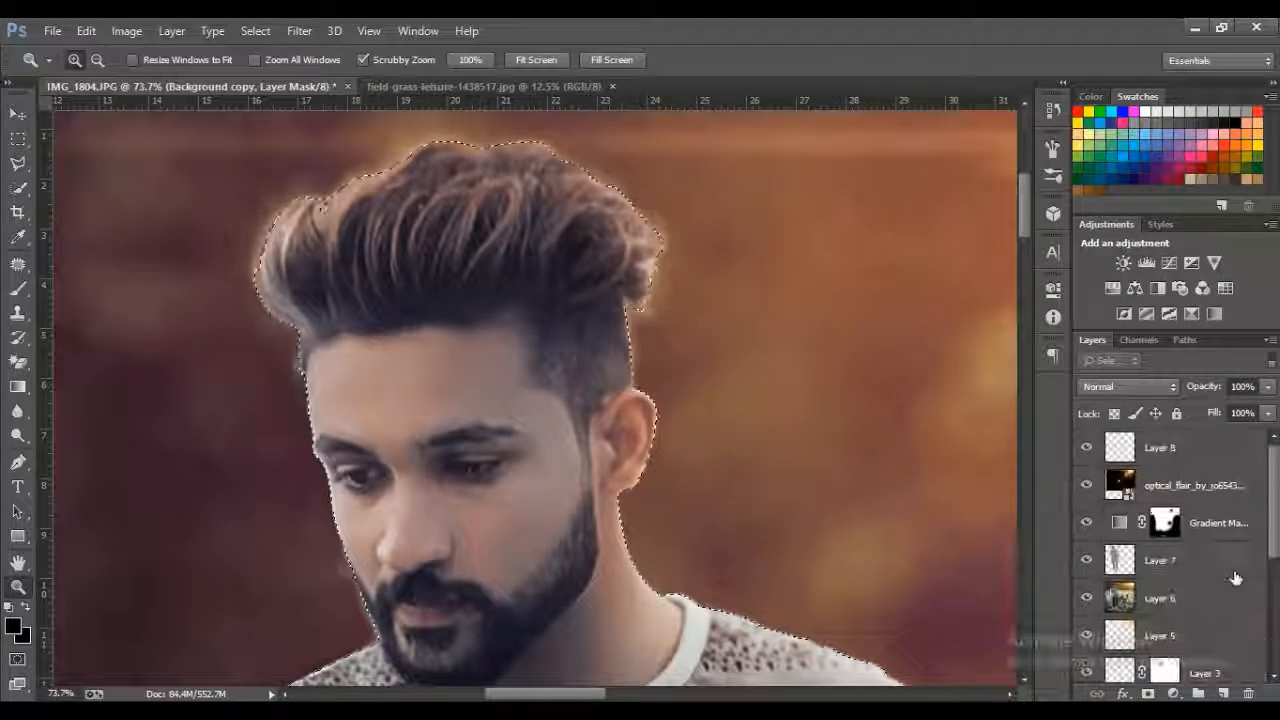
pyautogui.click(1236, 578)
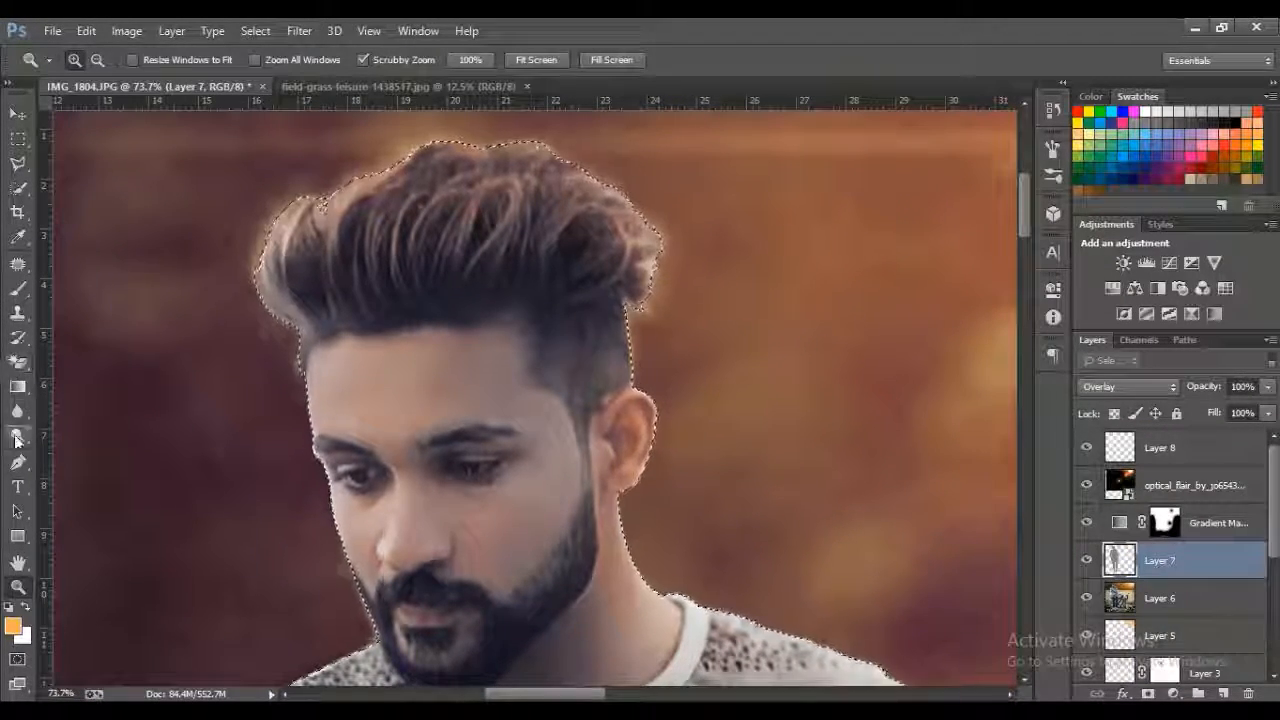
# Step: Burn the outer edges of the man's hair on Layer 7 with a 100 px brush, range Midtones, exposure 78%, and clear the selection
pyautogui.rightClick(16, 437)
pyautogui.click(95, 444)
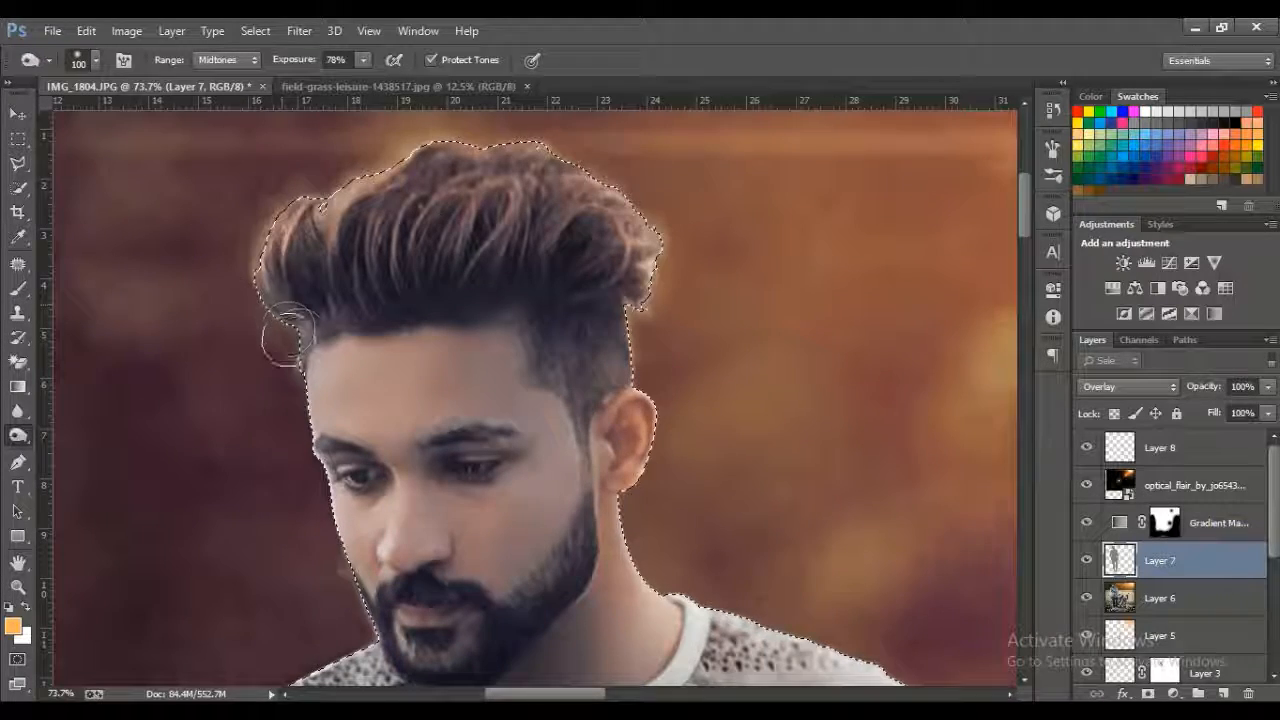
pyautogui.moveTo(289, 338)
pyautogui.mouseDown()
pyautogui.moveTo(252, 390)
pyautogui.moveTo(319, 252)
pyautogui.moveTo(396, 158)
pyautogui.mouseUp()
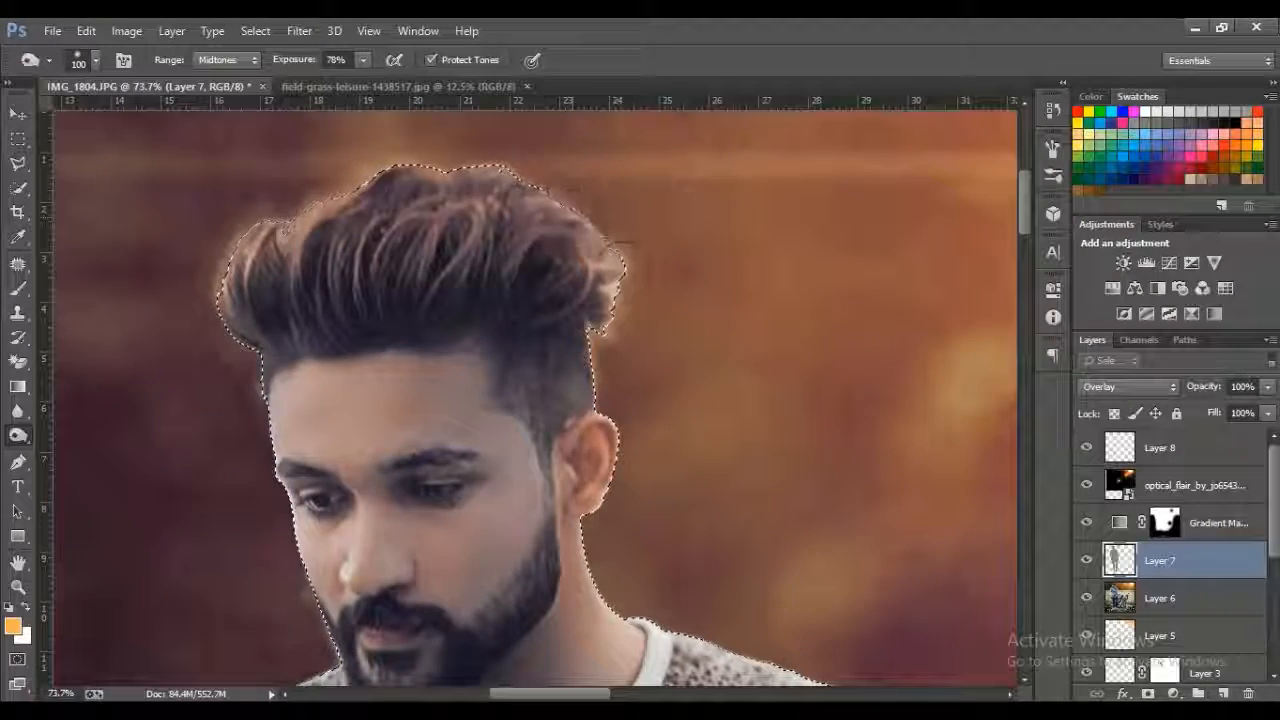
pyautogui.moveTo(600, 216)
pyautogui.mouseDown()
pyautogui.moveTo(612, 290)
pyautogui.moveTo(566, 318)
pyautogui.moveTo(362, 206)
pyautogui.moveTo(429, 163)
pyautogui.moveTo(235, 285)
pyautogui.mouseUp()
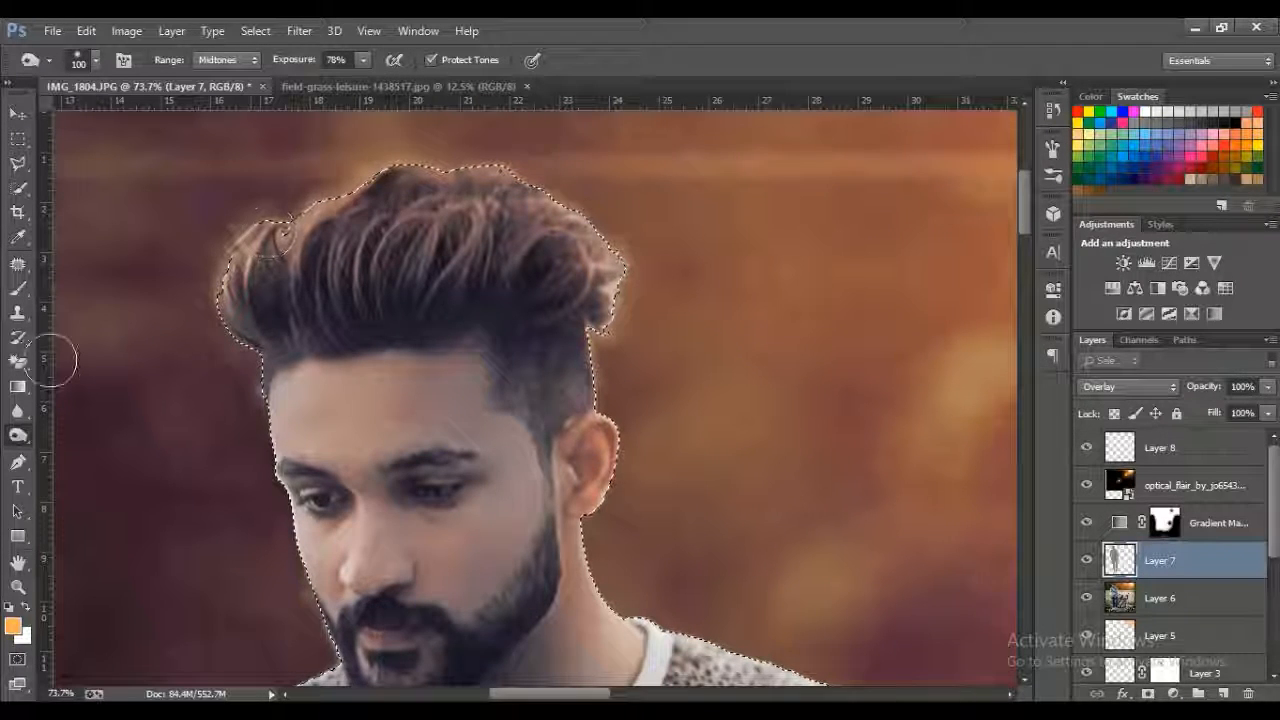
pyautogui.rightClick(376, 302)
pyautogui.click(420, 310)
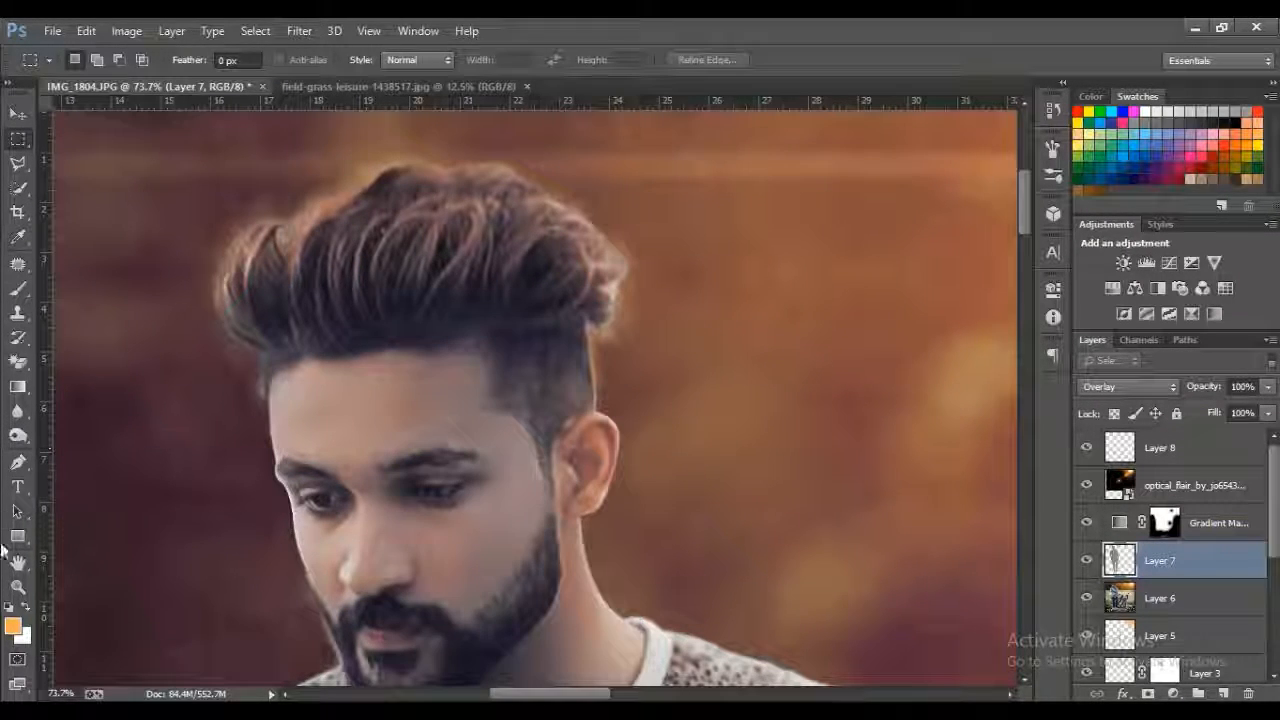
pyautogui.press('h')
pyautogui.press('z')
pyautogui.click(524, 66)
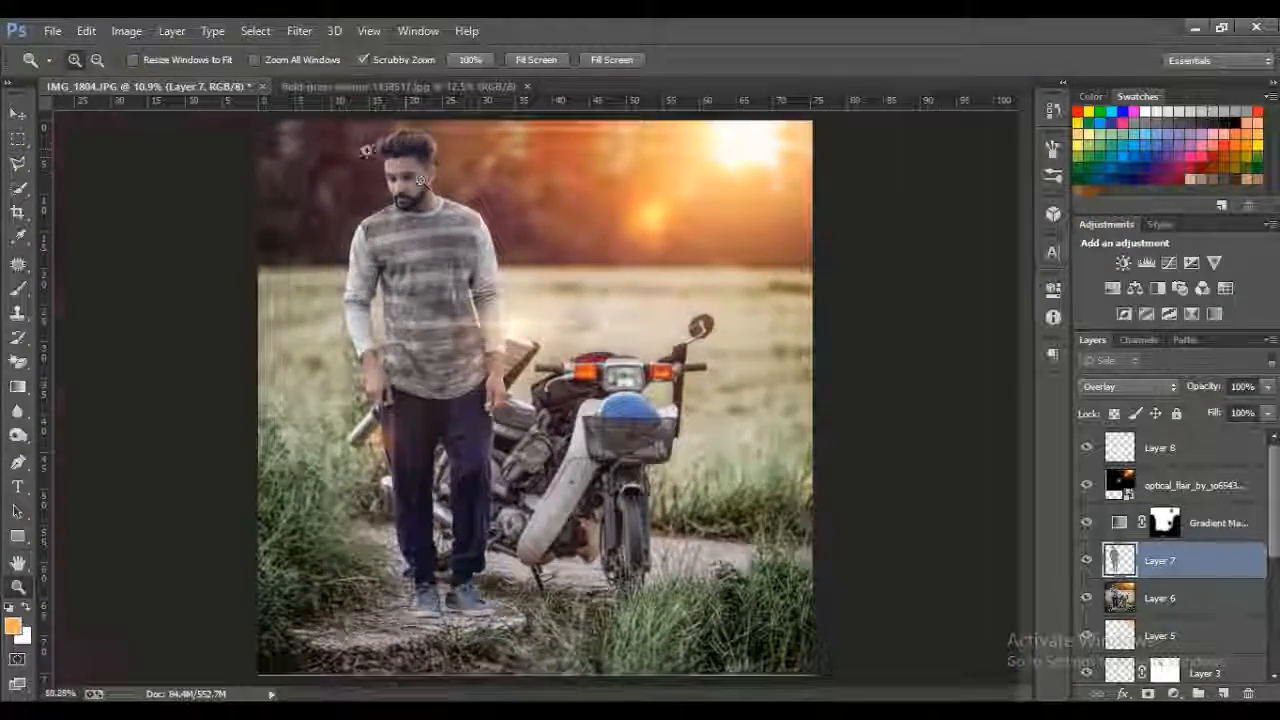
# Step: Blur the cut-out edge along the man's face on Layer 6 with an 80 px brush at 100% strength, and make Layer 8 active
pyautogui.moveTo(366, 149); pyautogui.dragTo(508, 286)
pyautogui.click(18, 411)
pyautogui.click(1135, 597)
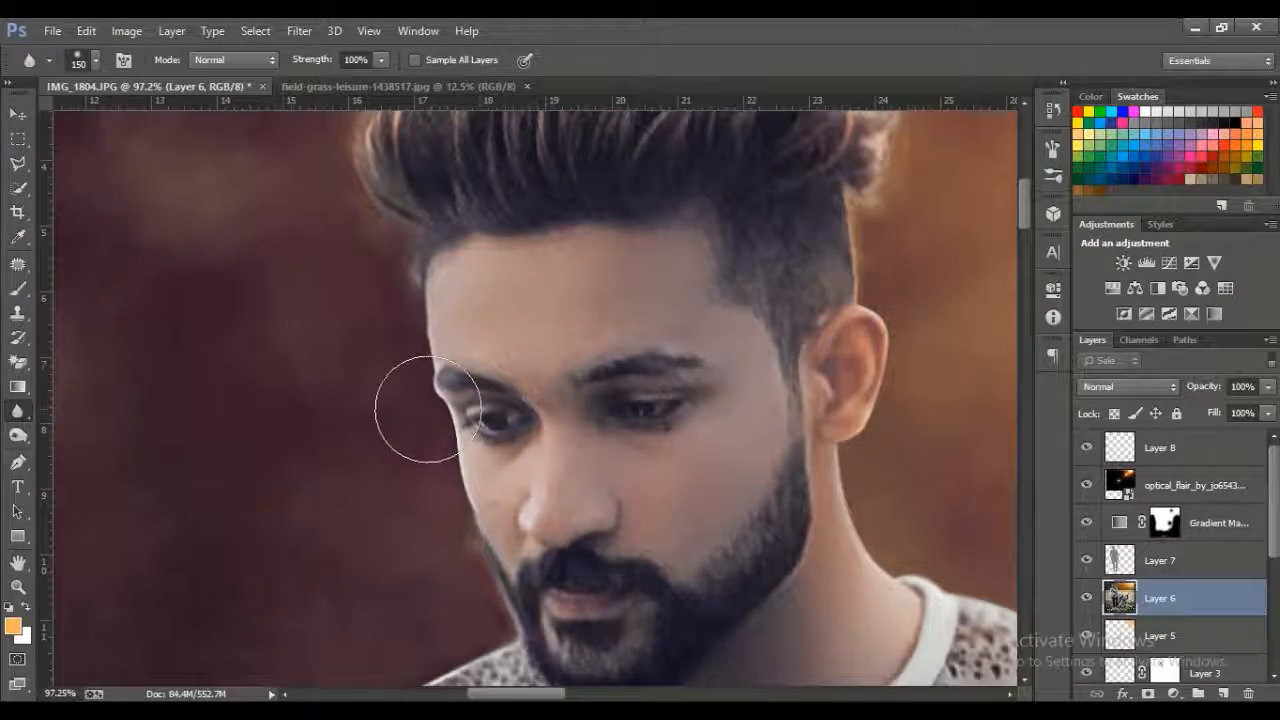
pyautogui.press('[')
pyautogui.press('[')
pyautogui.press('[')
pyautogui.press('[')
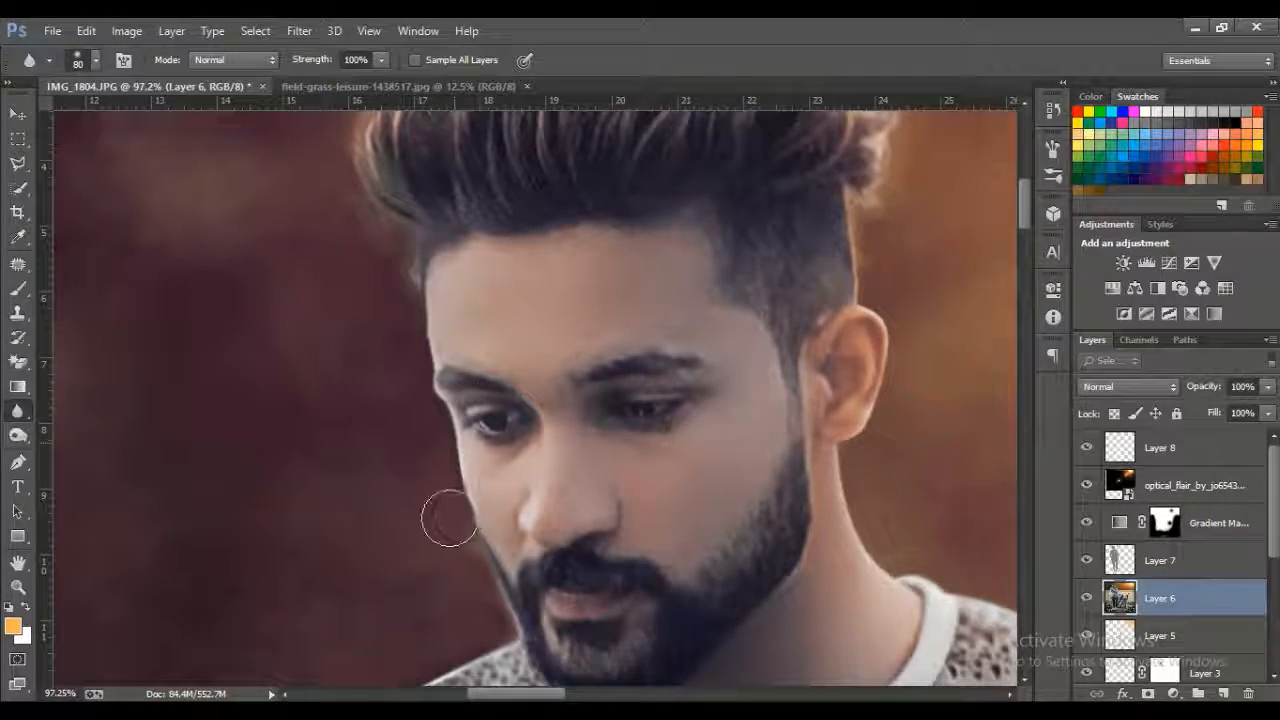
pyautogui.moveTo(450, 518); pyautogui.dragTo(477, 576)
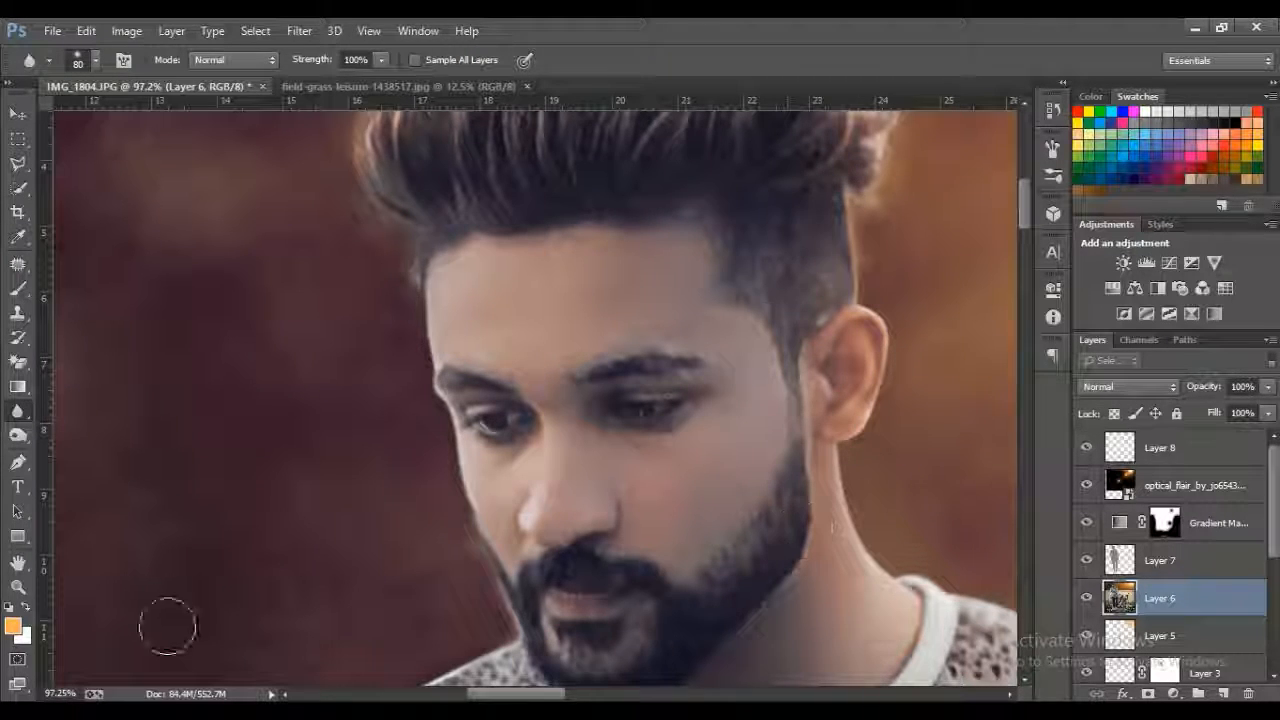
pyautogui.press('z')
pyautogui.hotkey('ctrl', '0')
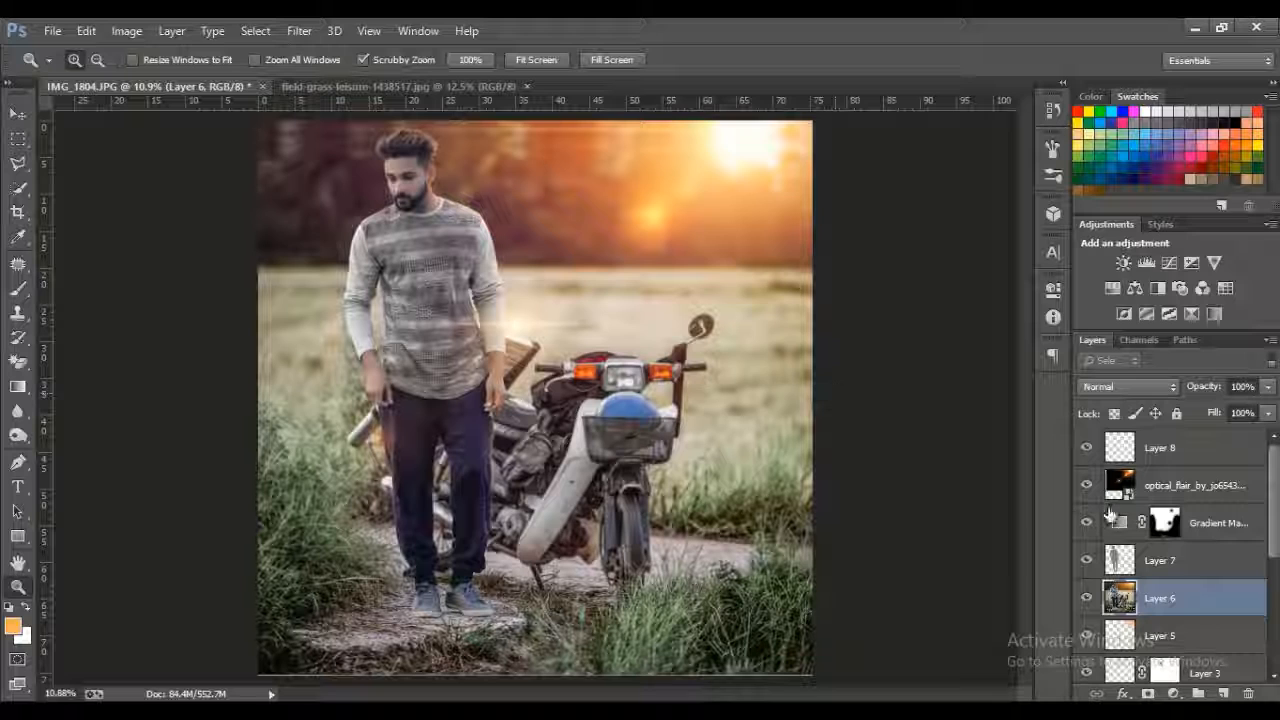
pyautogui.click(1160, 448)
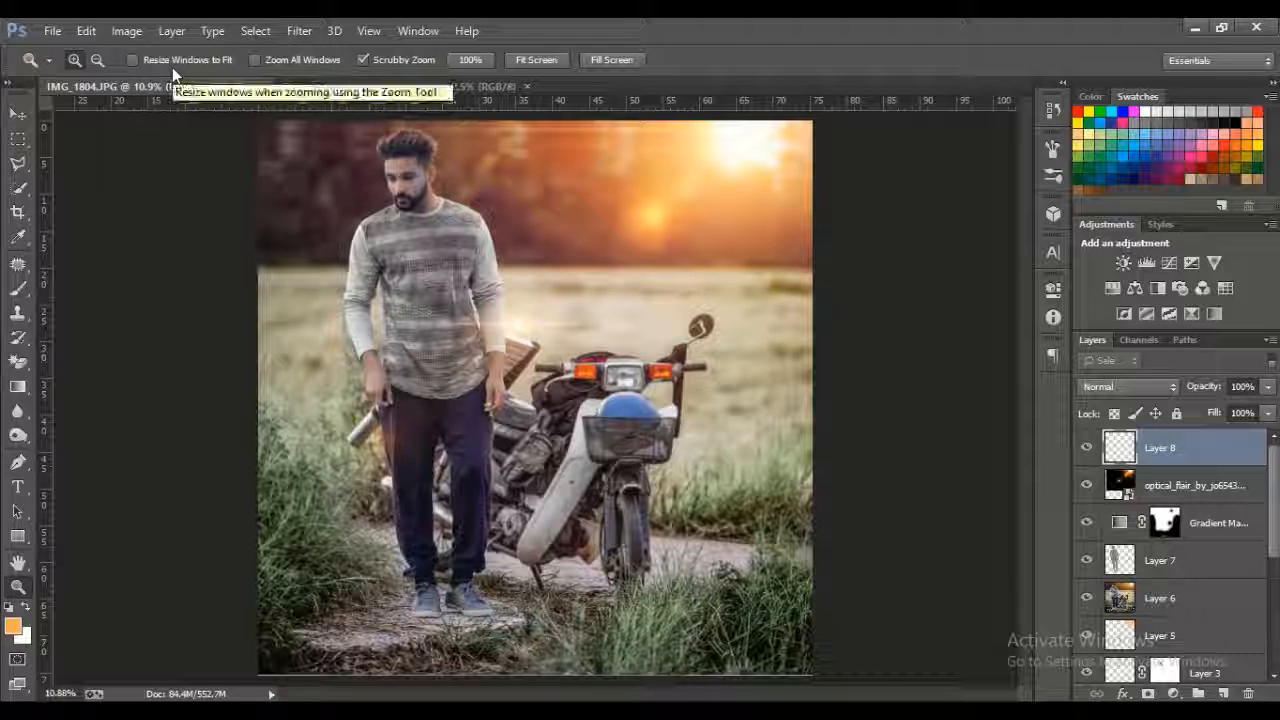